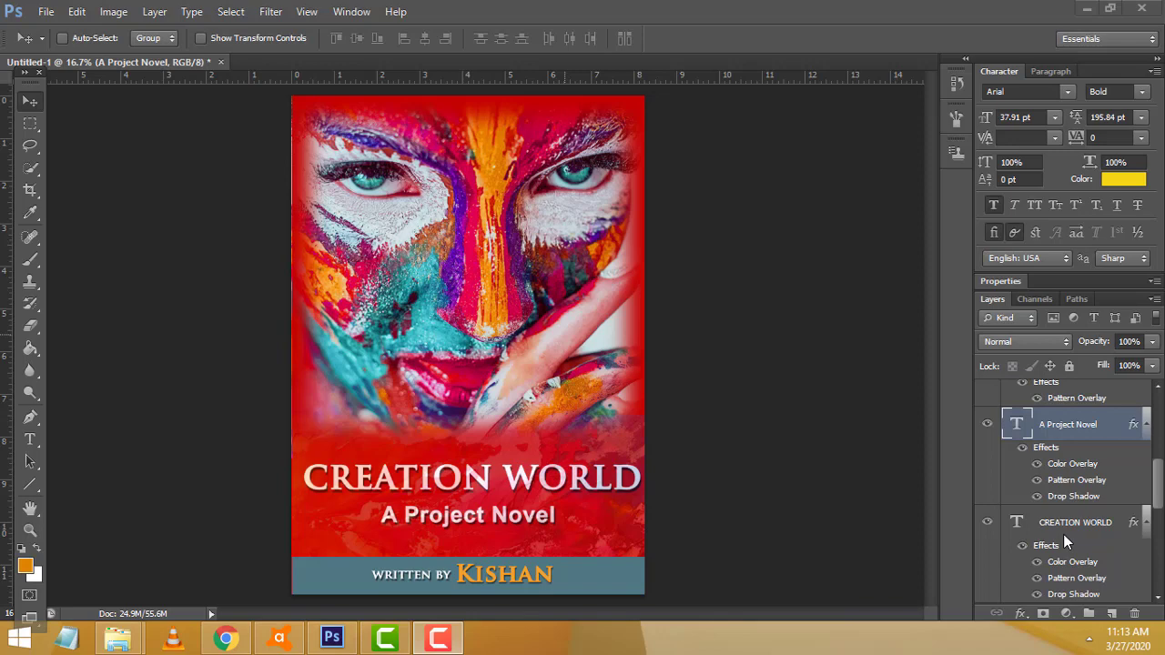
- Bring Photoshop, showing the finished CREATION WORLD book cover, to the front
{"action": "left_click", "coordinate": [524, 33]}
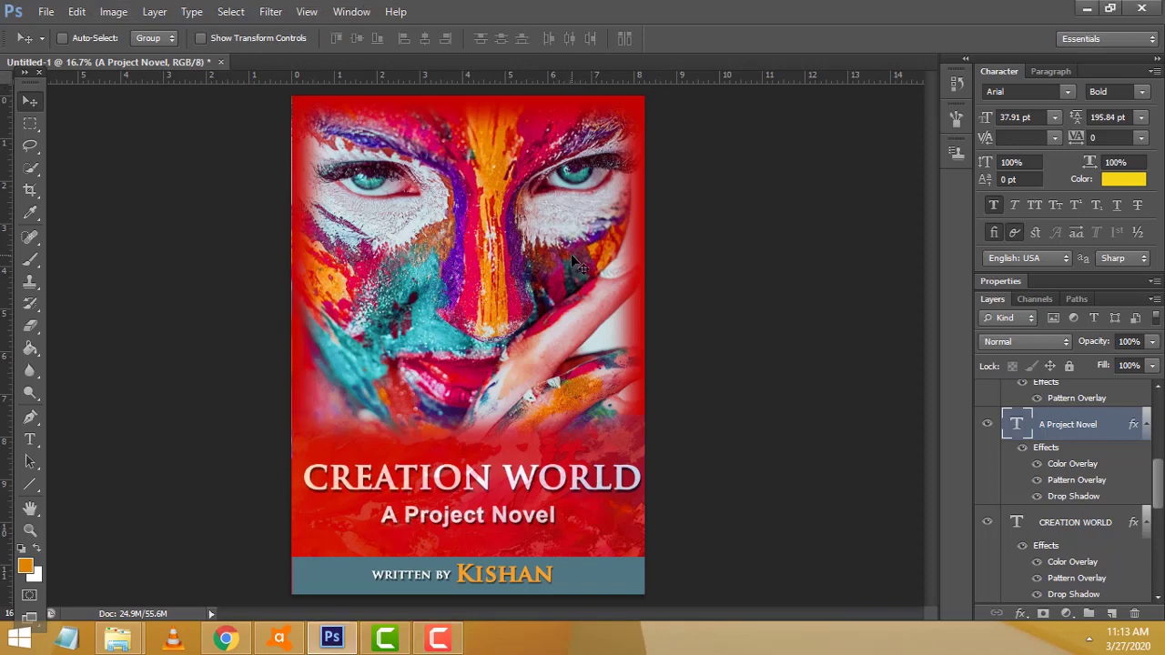
- Create a new International Paper A4 document, 210 × 297 mm at 300 pixels/inch
{"action": "left_click", "coordinate": [46, 12]}
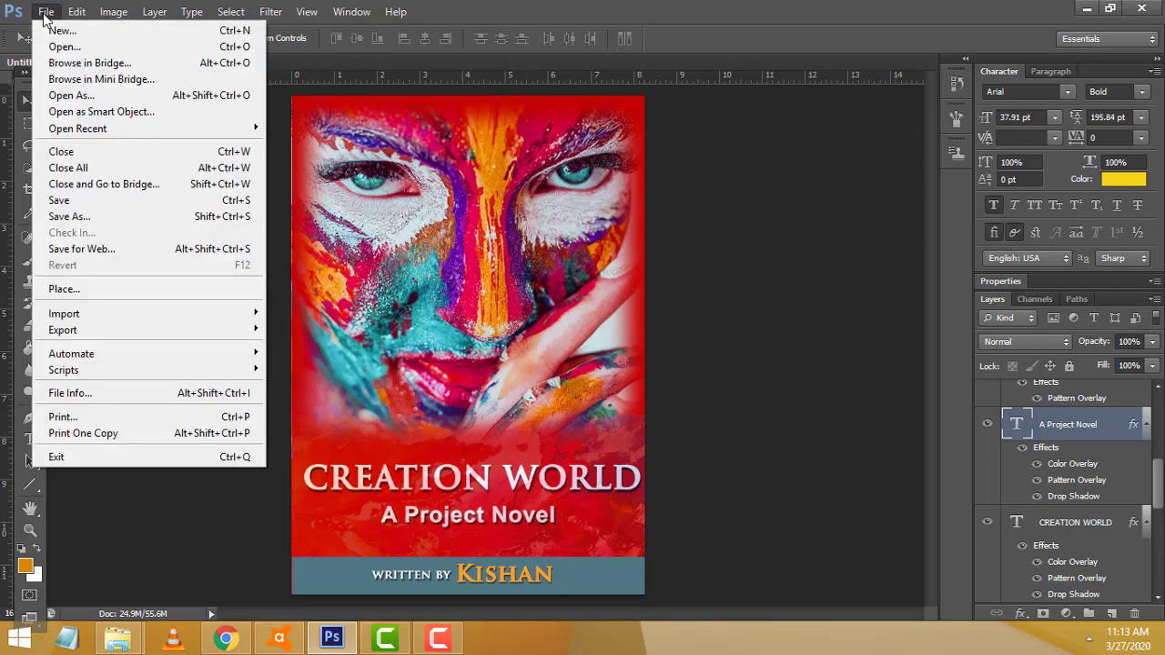
{"action": "left_click", "coordinate": [55, 31]}
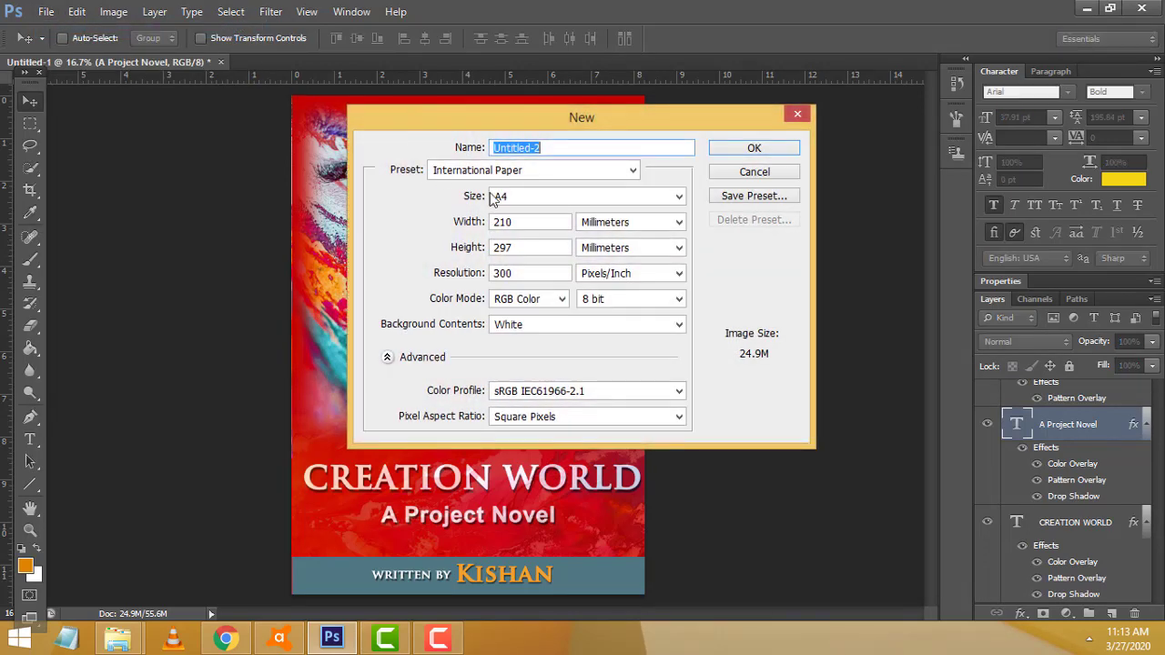
{"action": "left_click", "coordinate": [600, 200]}
{"action": "left_click", "coordinate": [563, 218]}
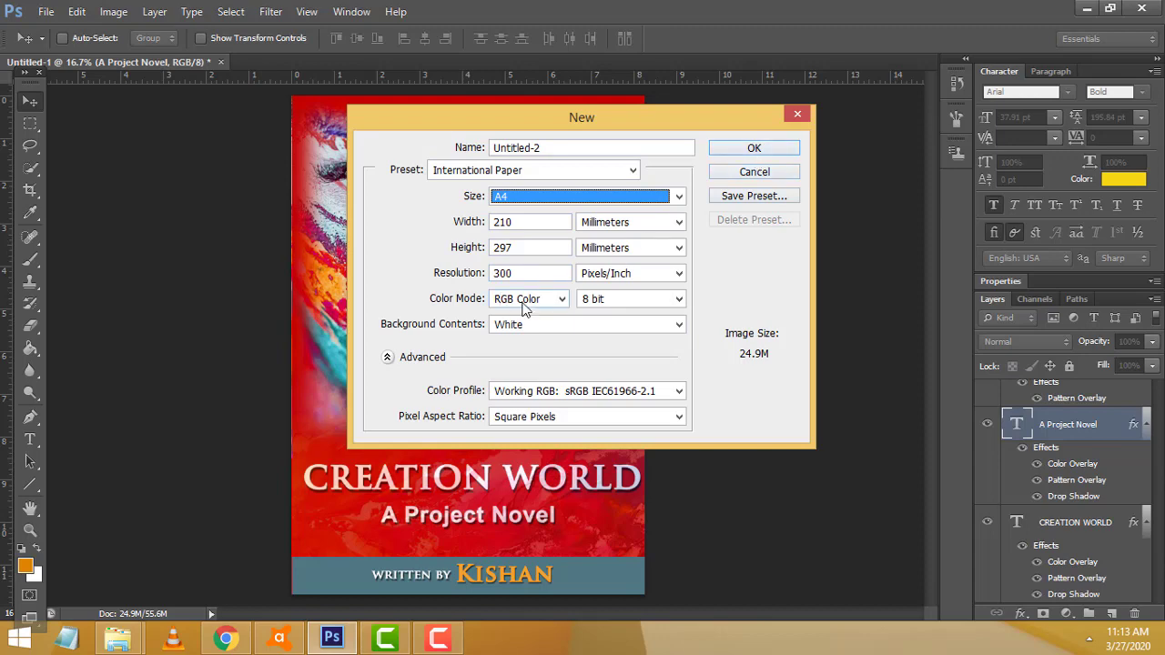
{"action": "left_click", "coordinate": [755, 149]}
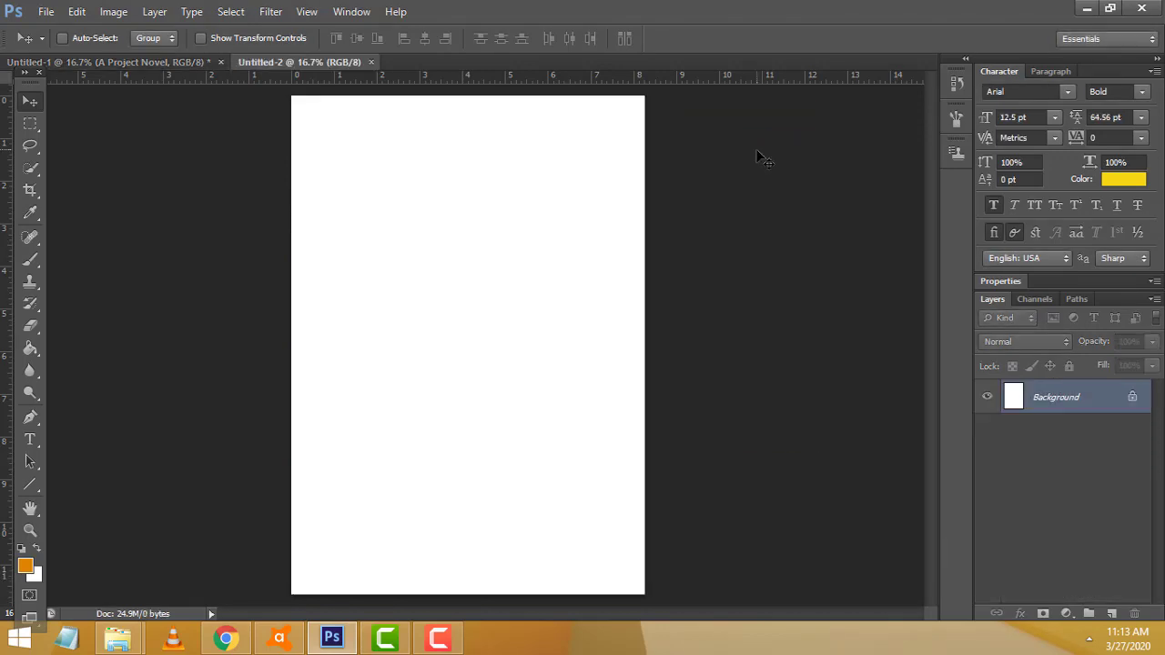
- Add Layer 1 filled solid red (f9002f), then return to the Untitled-1 cover
{"action": "left_click", "coordinate": [1110, 615]}
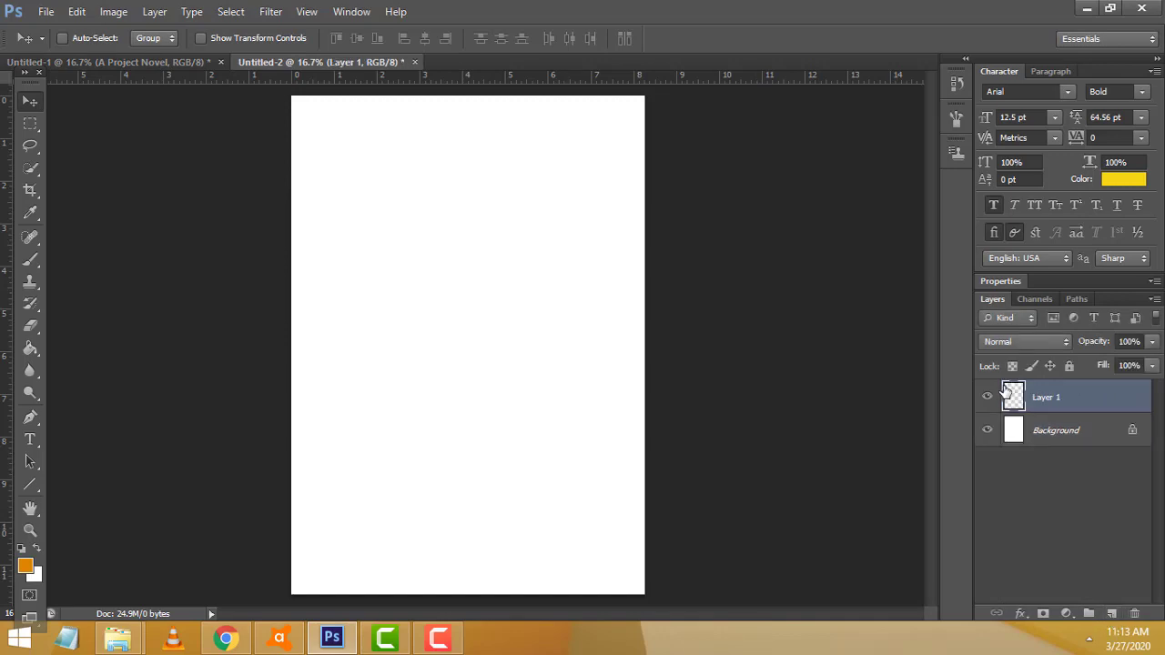
{"action": "left_click", "coordinate": [26, 567]}
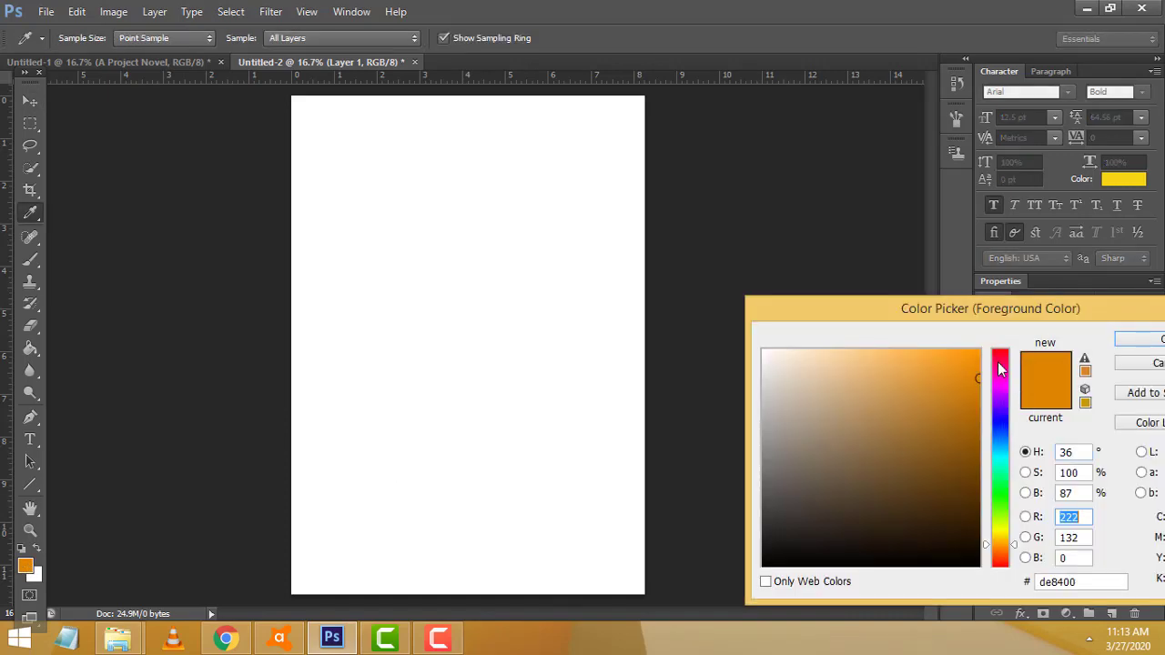
{"action": "left_click", "coordinate": [997, 359]}
{"action": "left_click", "coordinate": [980, 351]}
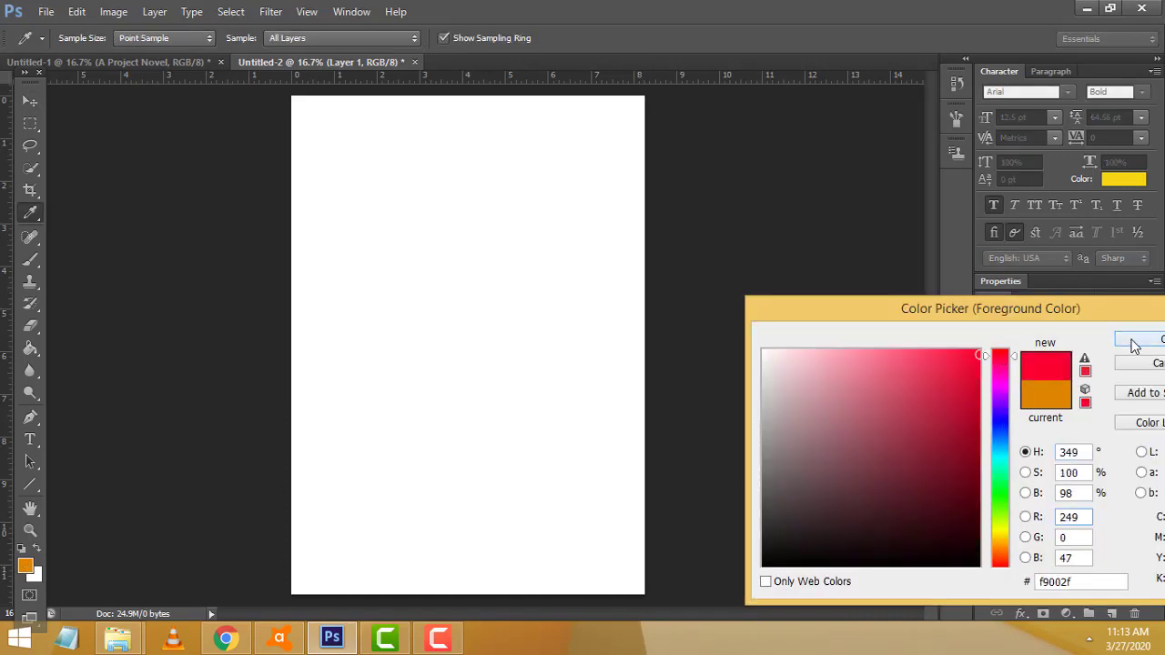
{"action": "left_click", "coordinate": [1132, 339]}
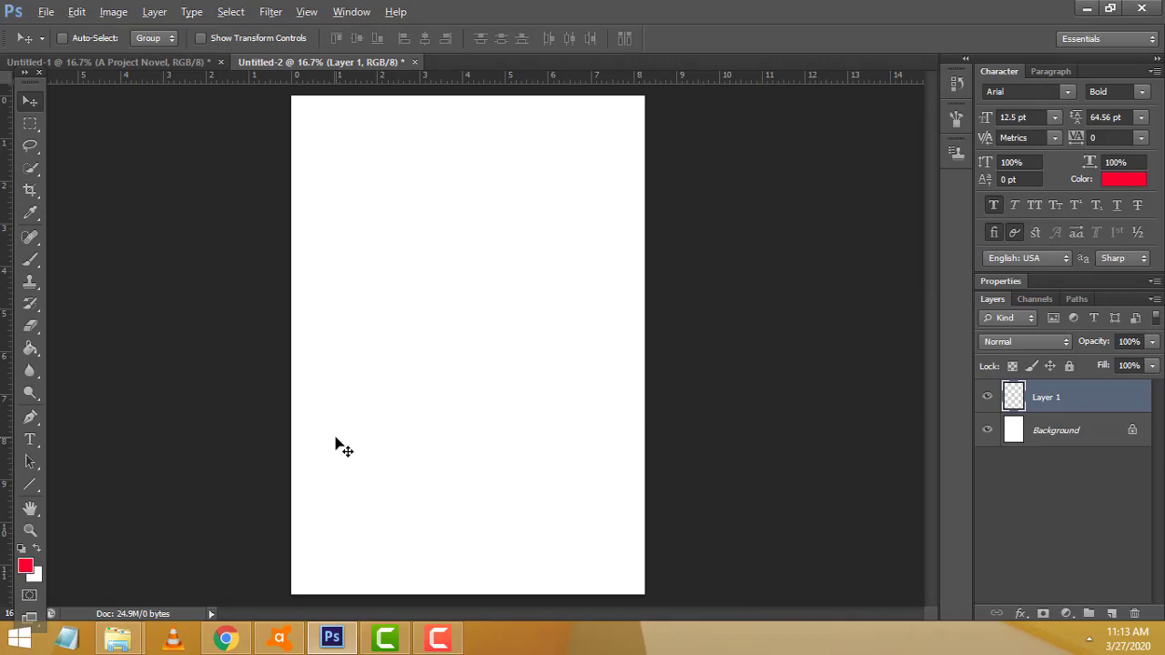
{"action": "key", "text": "alt+BackSpace"}
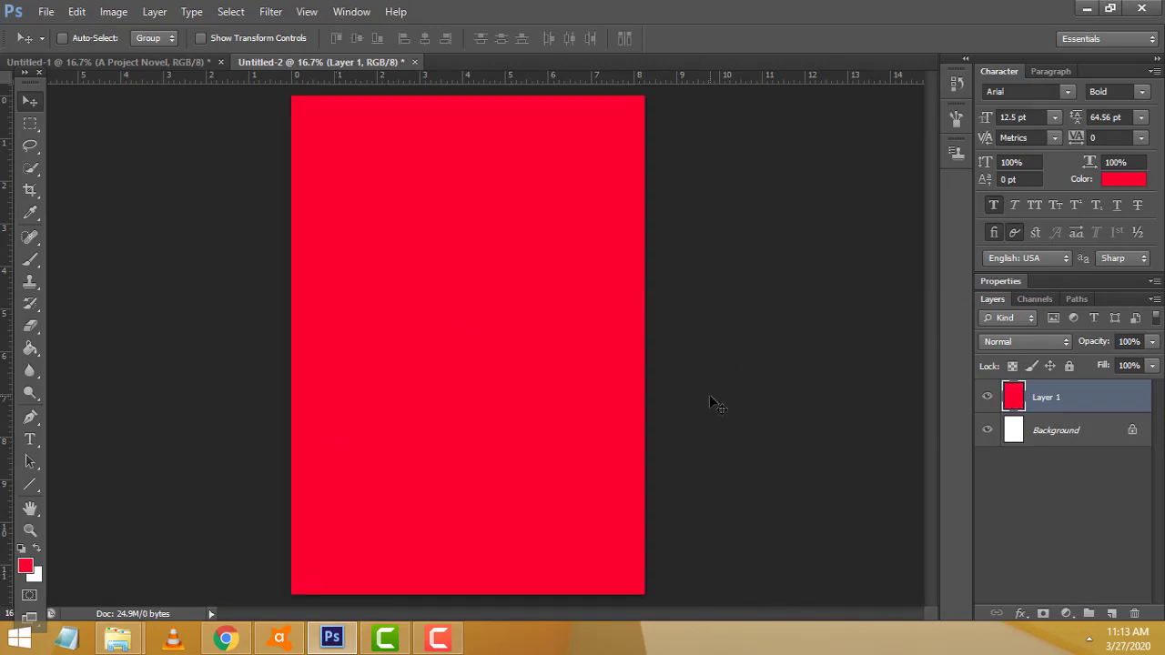
{"action": "left_click", "coordinate": [144, 63]}
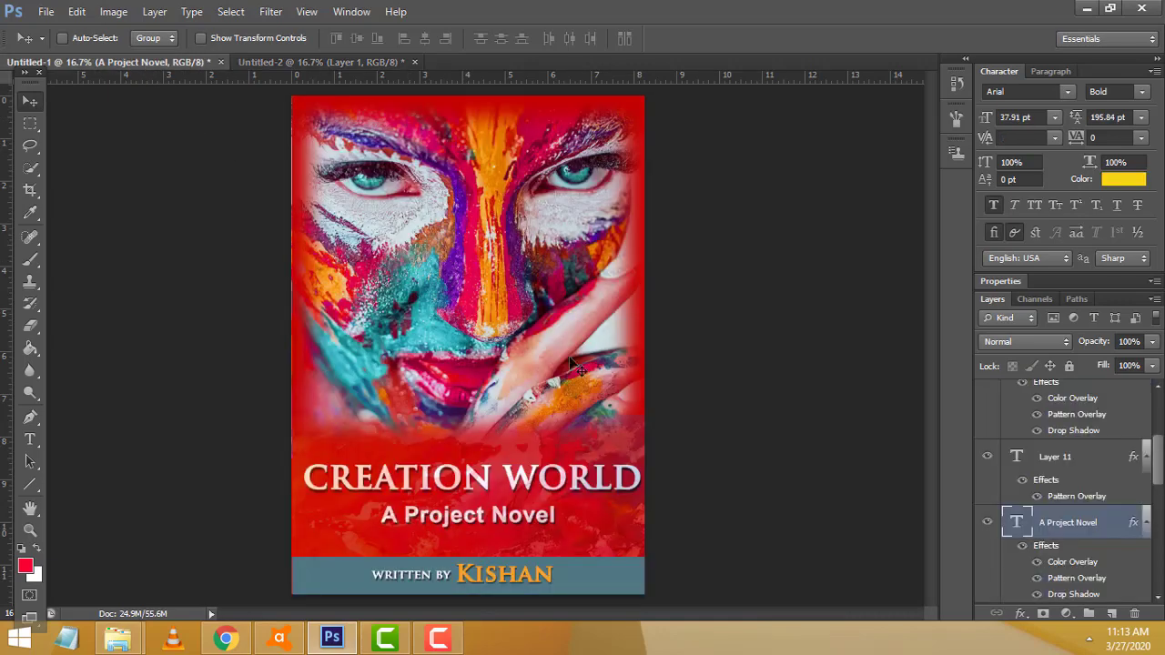
- In Chrome, search Pixabay for paint images
{"action": "left_click", "coordinate": [226, 637]}
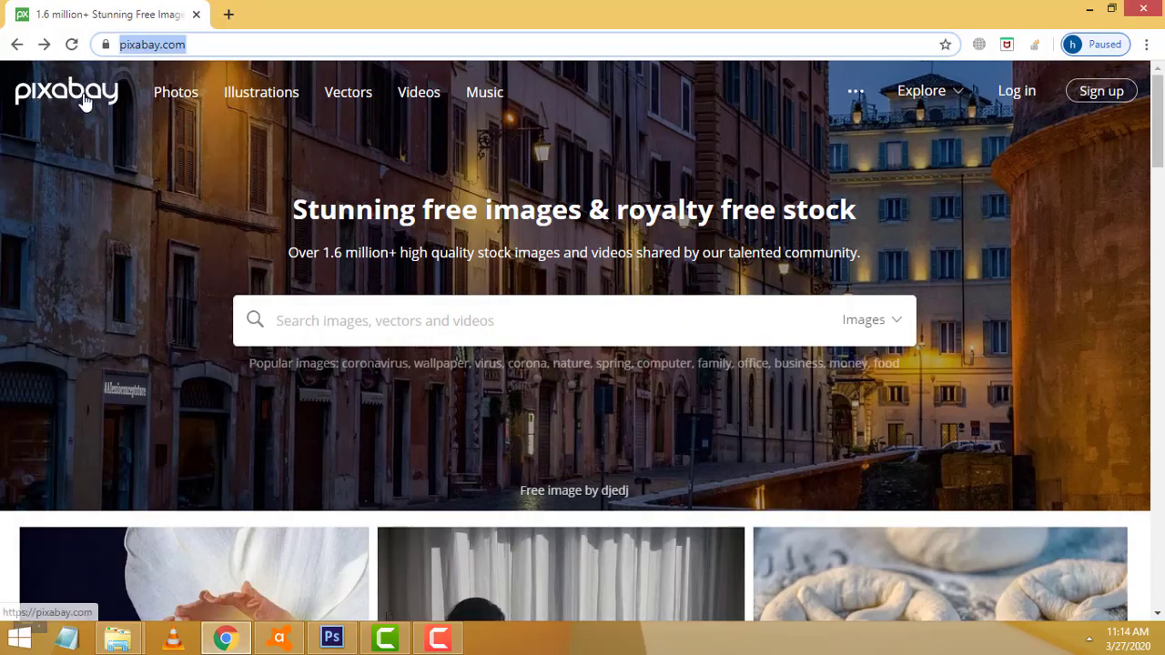
{"action": "left_click", "coordinate": [359, 313]}
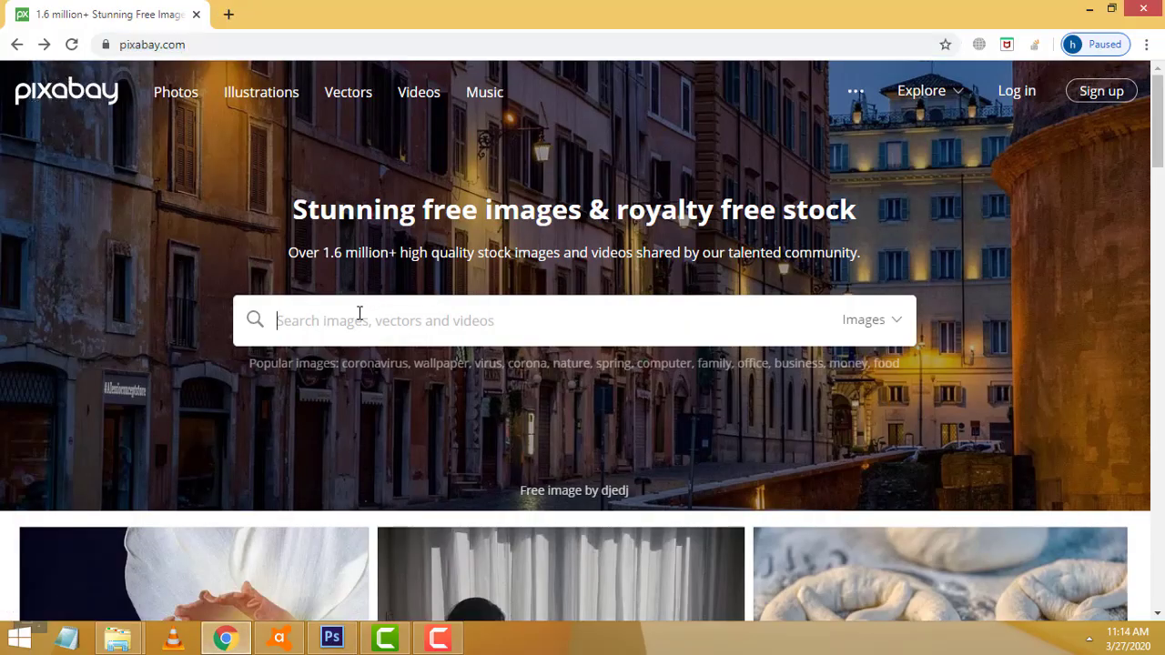
{"action": "type", "text": "paint"}
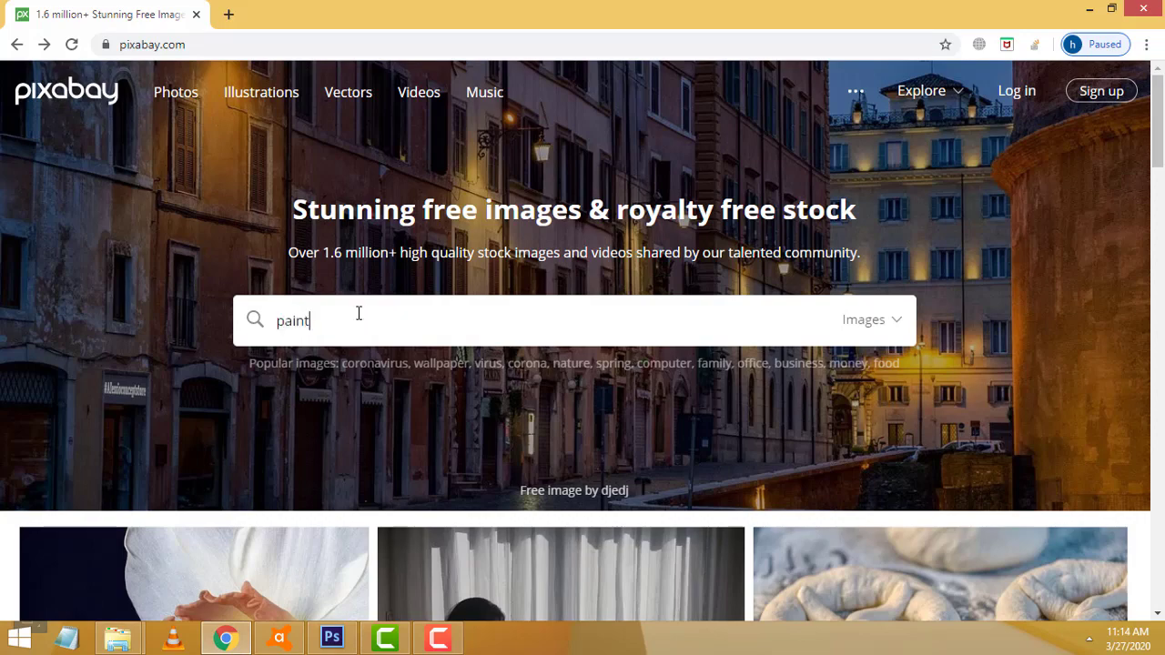
{"action": "key", "text": "Return"}
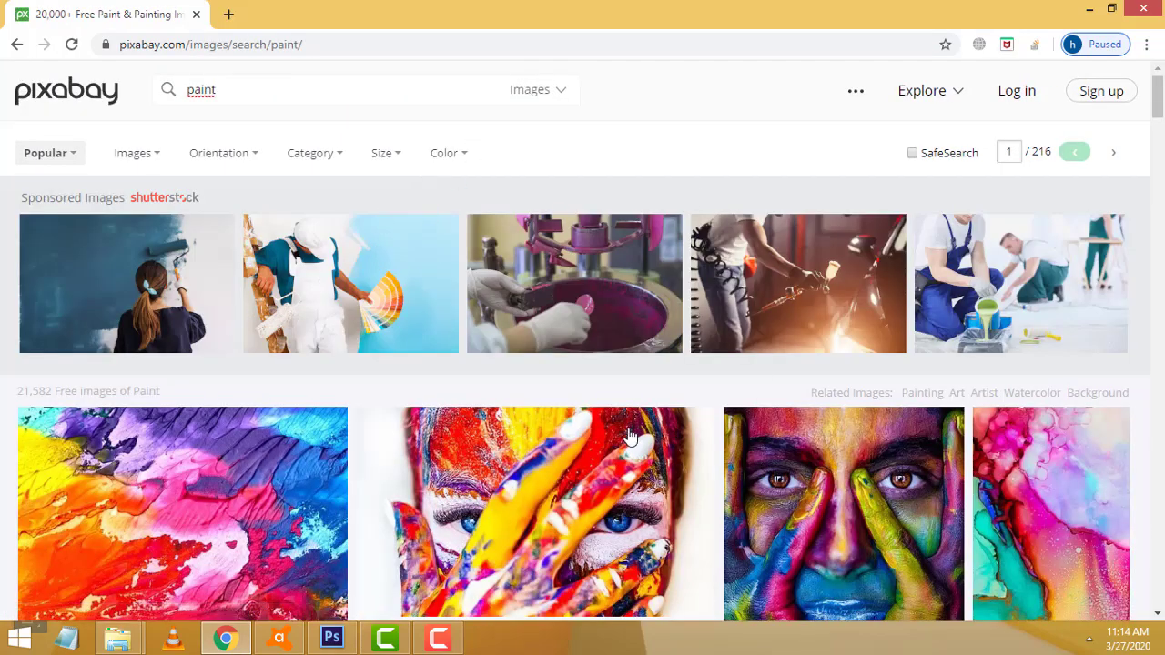
- Browse the paint results and open the Paint Makeup Girl photo page
{"action": "scroll", "coordinate": [673, 391], "scroll_direction": "down", "scroll_amount": 3}
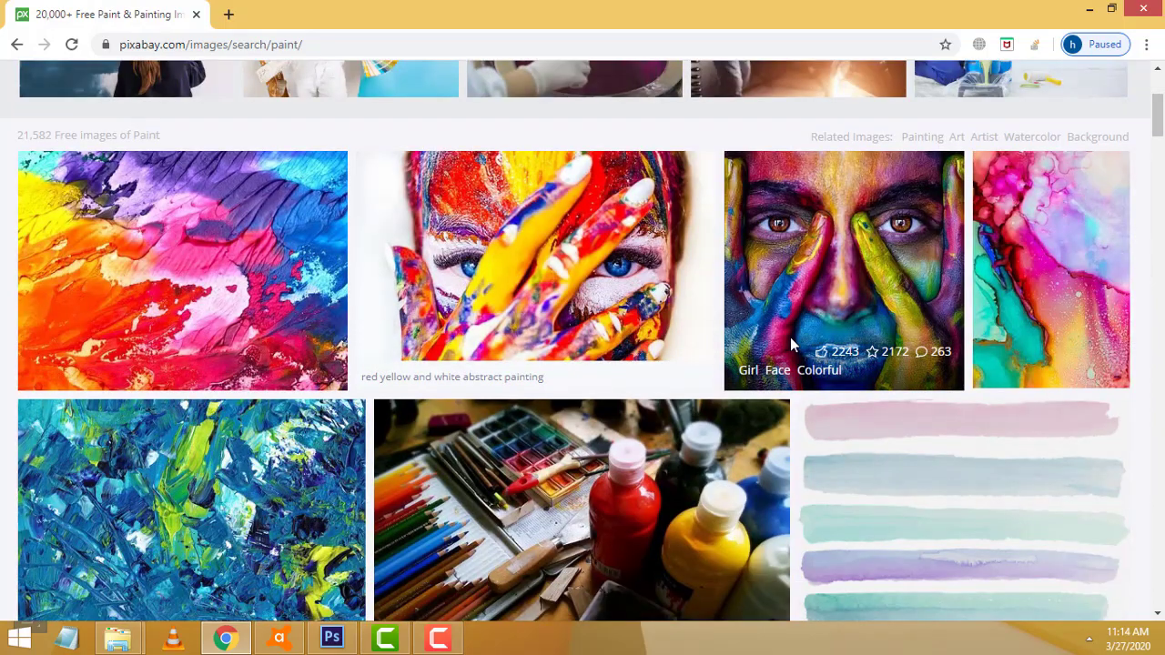
{"action": "scroll", "coordinate": [790, 337], "scroll_direction": "down", "scroll_amount": 3}
{"action": "scroll", "coordinate": [730, 432], "scroll_direction": "down", "scroll_amount": 3}
{"action": "scroll", "coordinate": [730, 432], "scroll_direction": "up", "scroll_amount": 2}
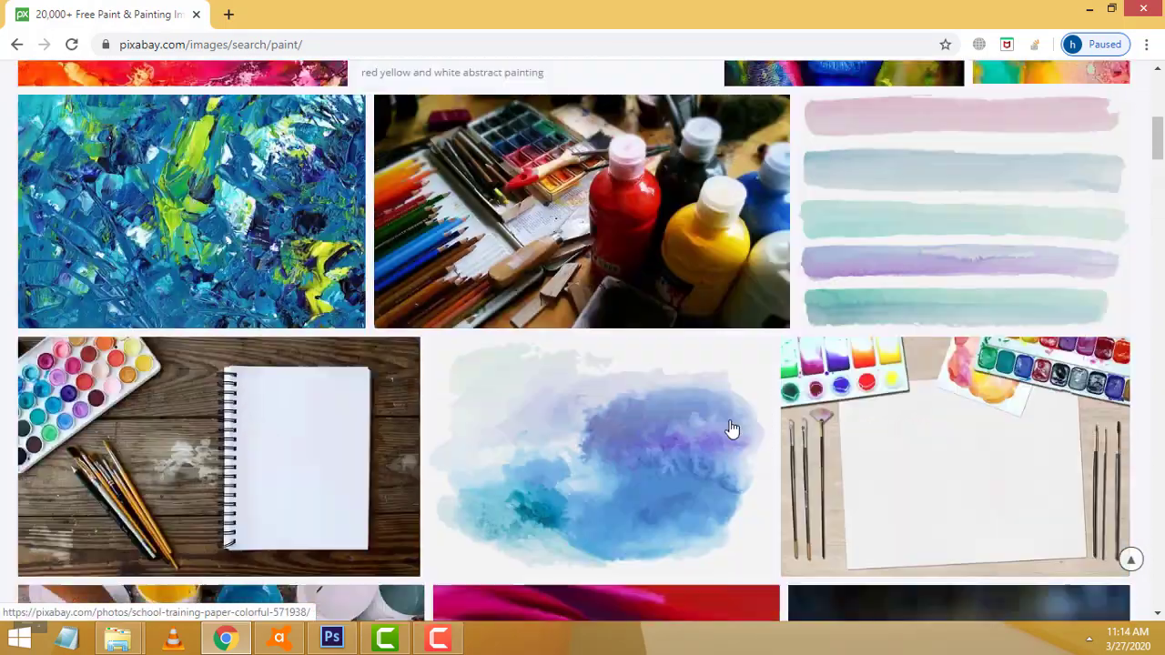
{"action": "scroll", "coordinate": [765, 364], "scroll_direction": "up", "scroll_amount": 2}
{"action": "scroll", "coordinate": [787, 325], "scroll_direction": "down", "scroll_amount": 6}
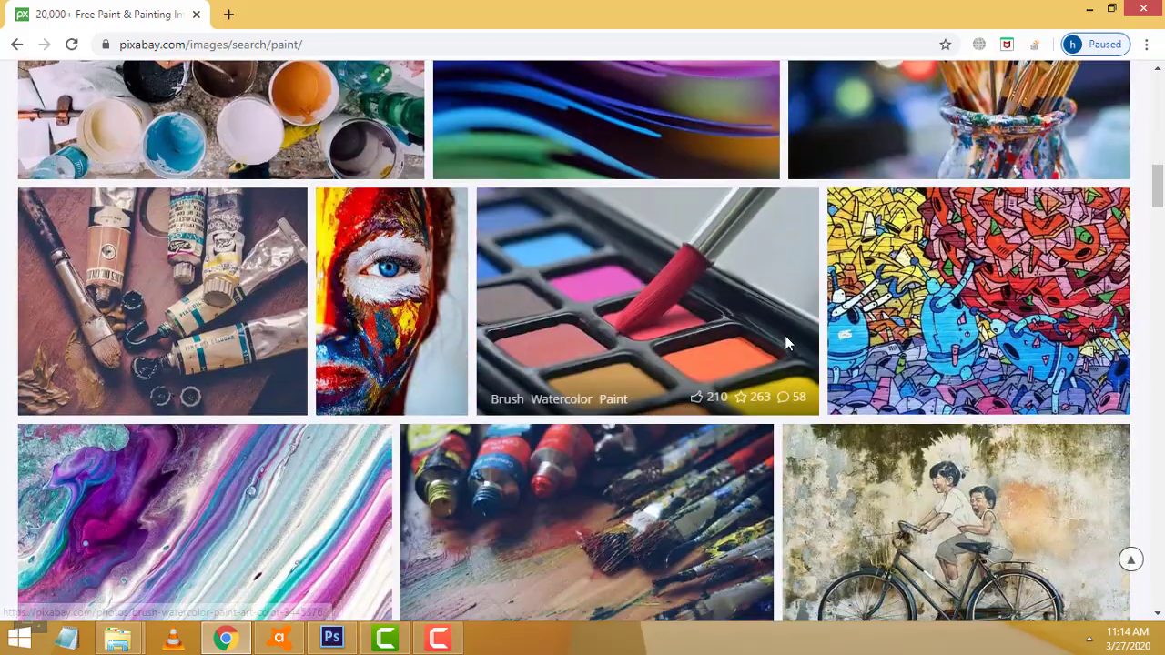
{"action": "scroll", "coordinate": [1046, 320], "scroll_direction": "down", "scroll_amount": 6}
{"action": "scroll", "coordinate": [1046, 320], "scroll_direction": "down", "scroll_amount": 5}
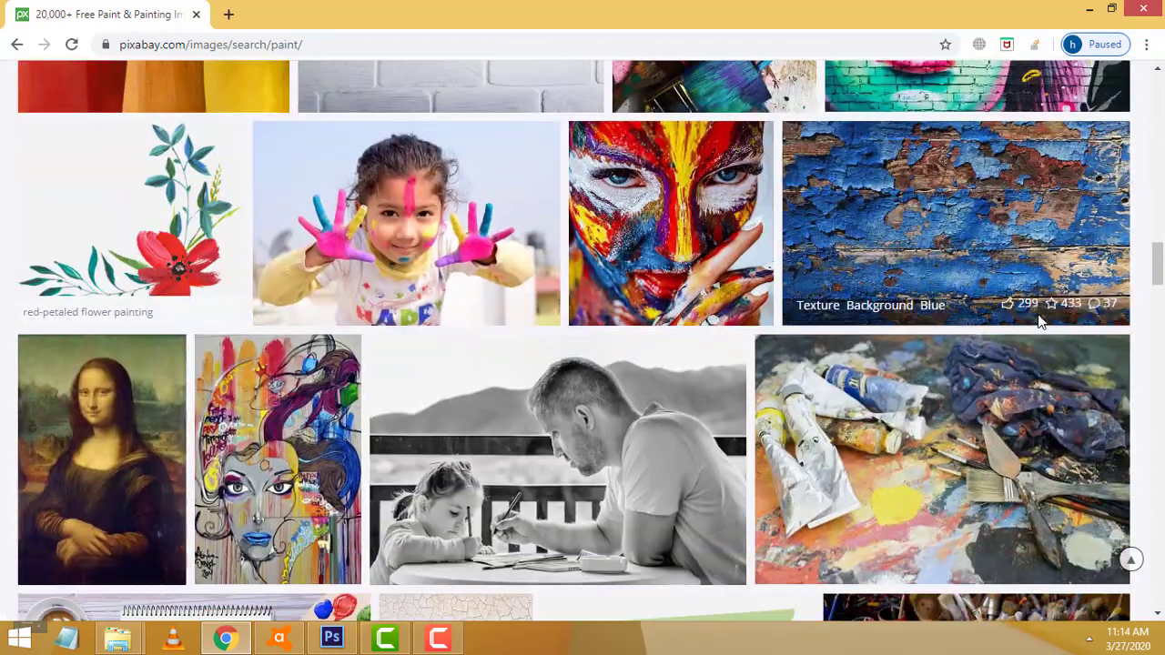
{"action": "left_click", "coordinate": [655, 220]}
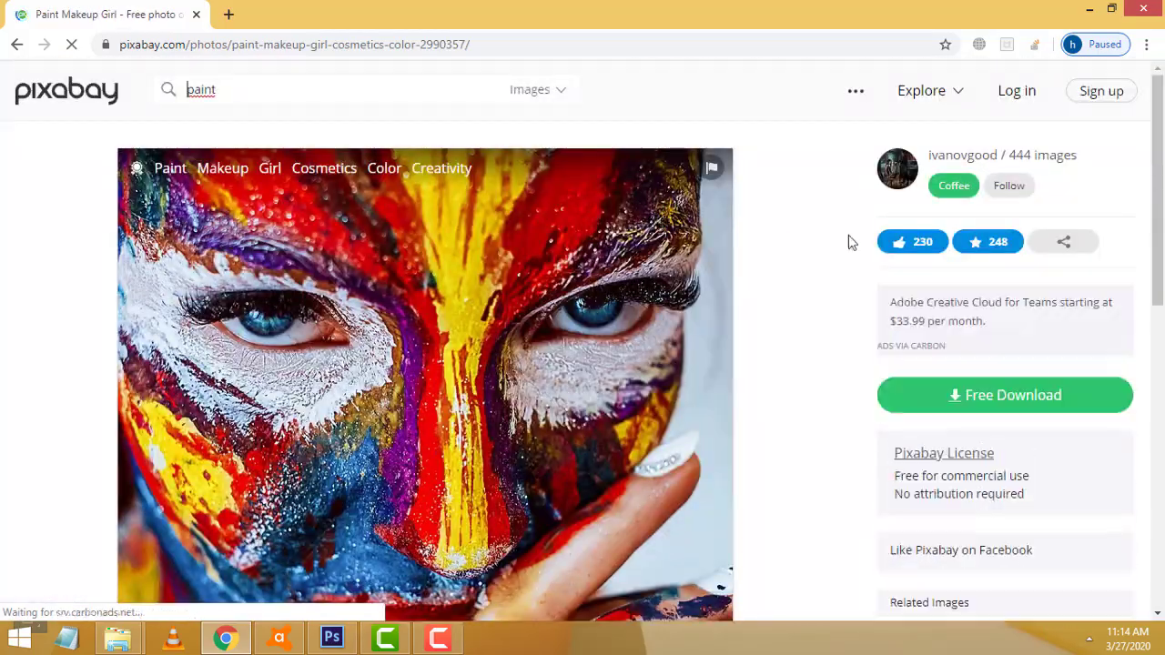
- Show the Free Download size options for the Paint Makeup Girl photo
{"action": "scroll", "coordinate": [847, 242], "scroll_direction": "down", "scroll_amount": 2}
{"action": "left_click", "coordinate": [1004, 260]}
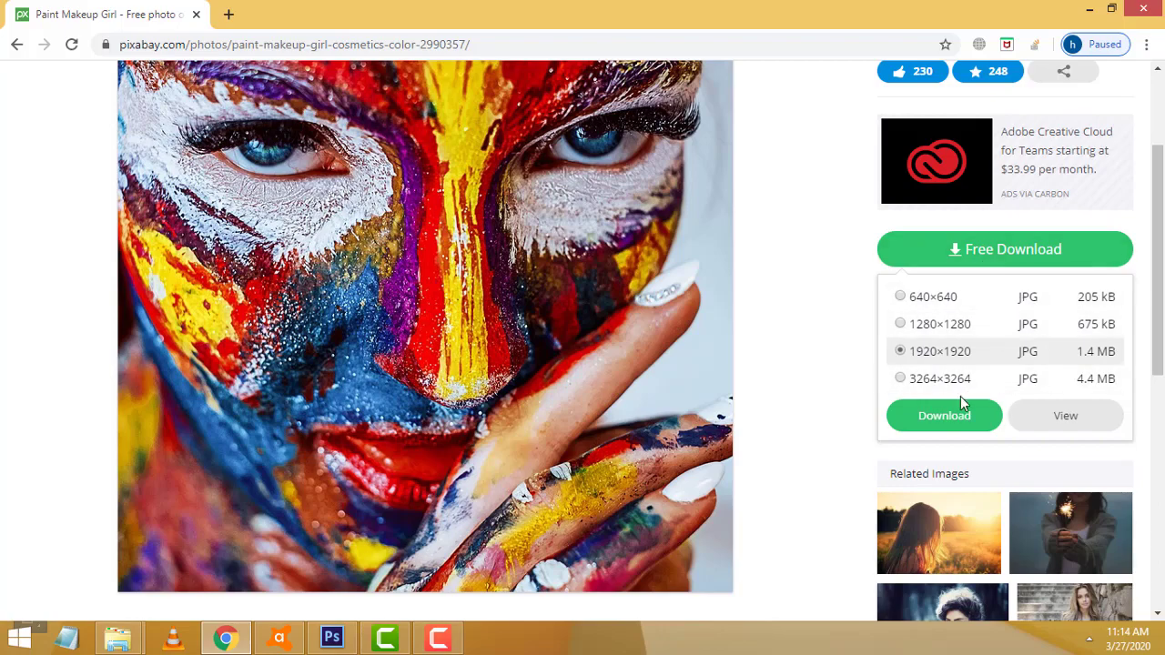
{"action": "scroll", "coordinate": [545, 284], "scroll_direction": "down", "scroll_amount": 2}
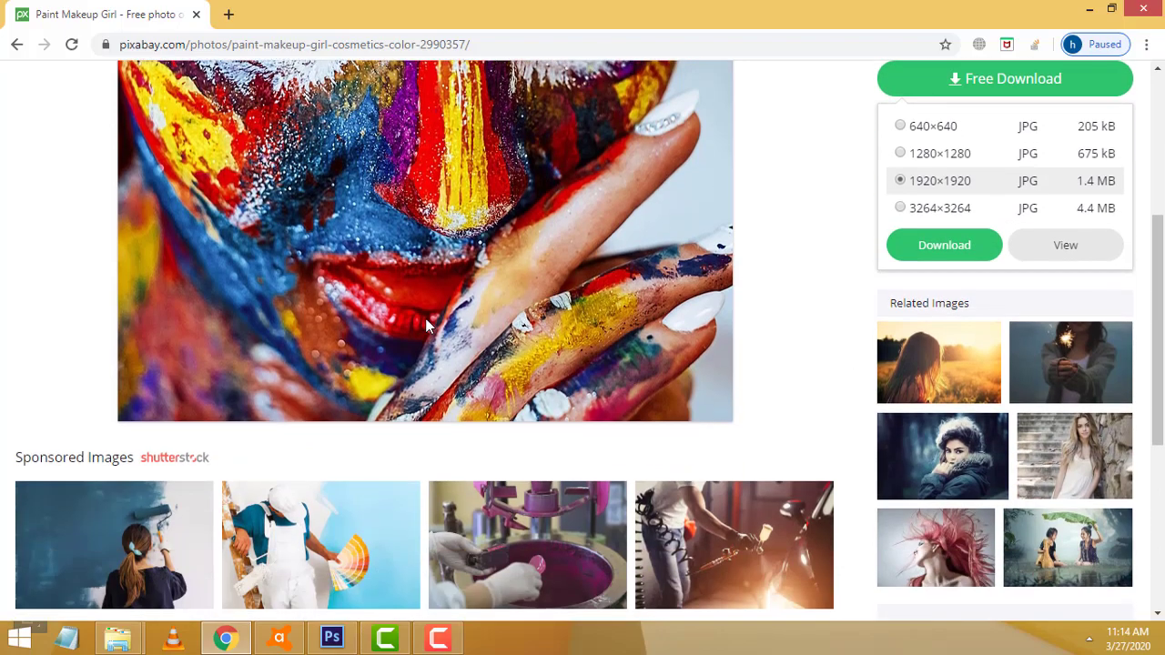
{"action": "scroll", "coordinate": [425, 318], "scroll_direction": "down", "scroll_amount": 3}
{"action": "scroll", "coordinate": [415, 307], "scroll_direction": "up", "scroll_amount": 3}
{"action": "scroll", "coordinate": [553, 177], "scroll_direction": "up", "scroll_amount": 3}
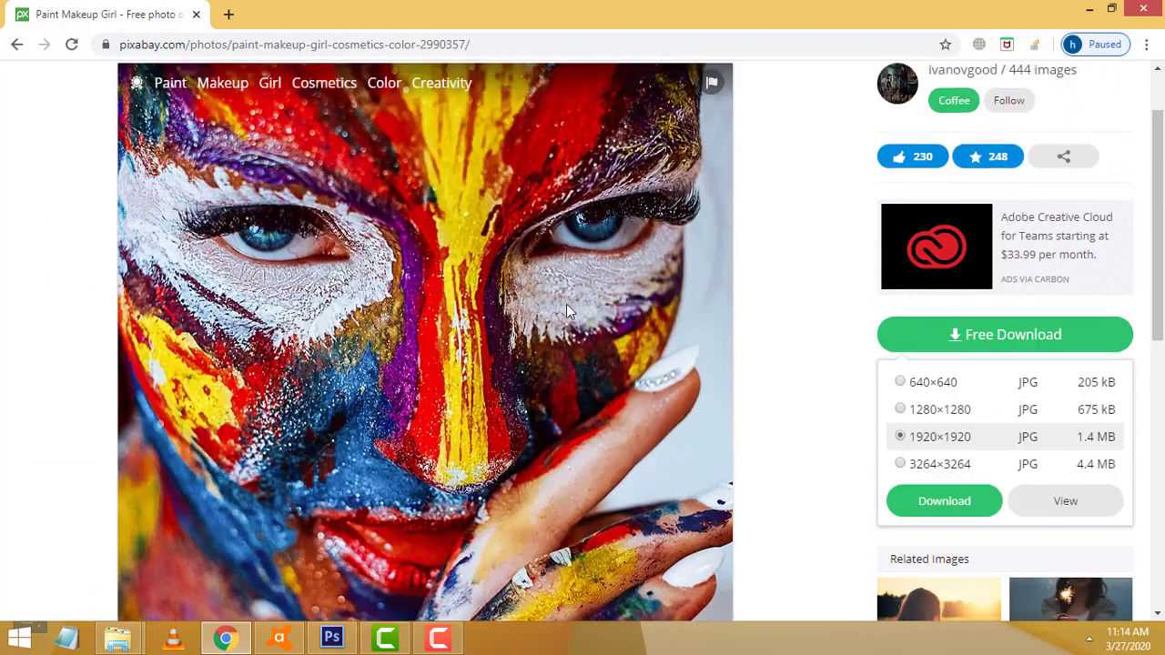
- Go back to the paint search results, then return to Photoshop
{"action": "left_click", "coordinate": [17, 43]}
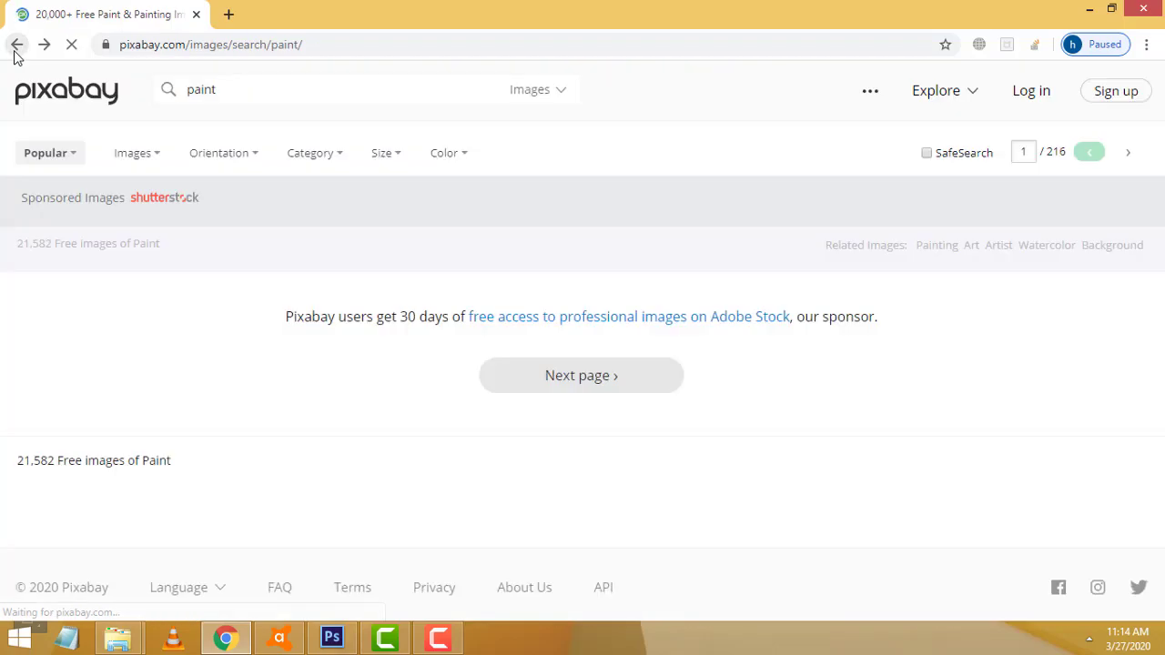
{"action": "scroll", "coordinate": [910, 309], "scroll_direction": "up", "scroll_amount": 5}
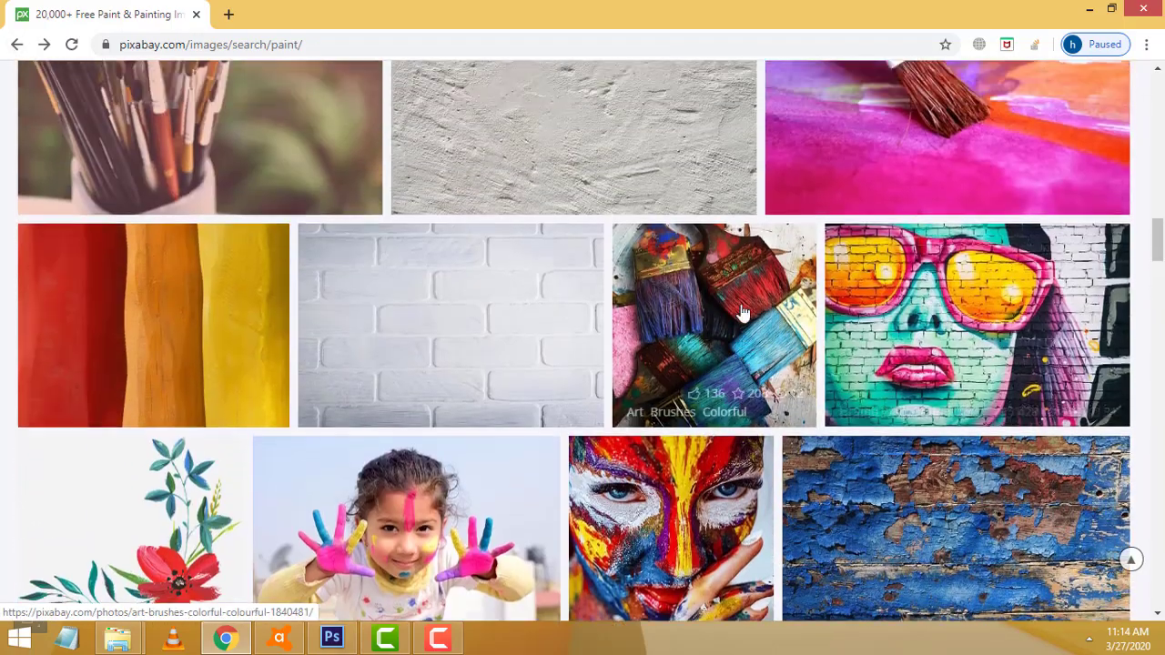
{"action": "scroll", "coordinate": [903, 315], "scroll_direction": "up", "scroll_amount": 4}
{"action": "scroll", "coordinate": [525, 333], "scroll_direction": "up", "scroll_amount": 5}
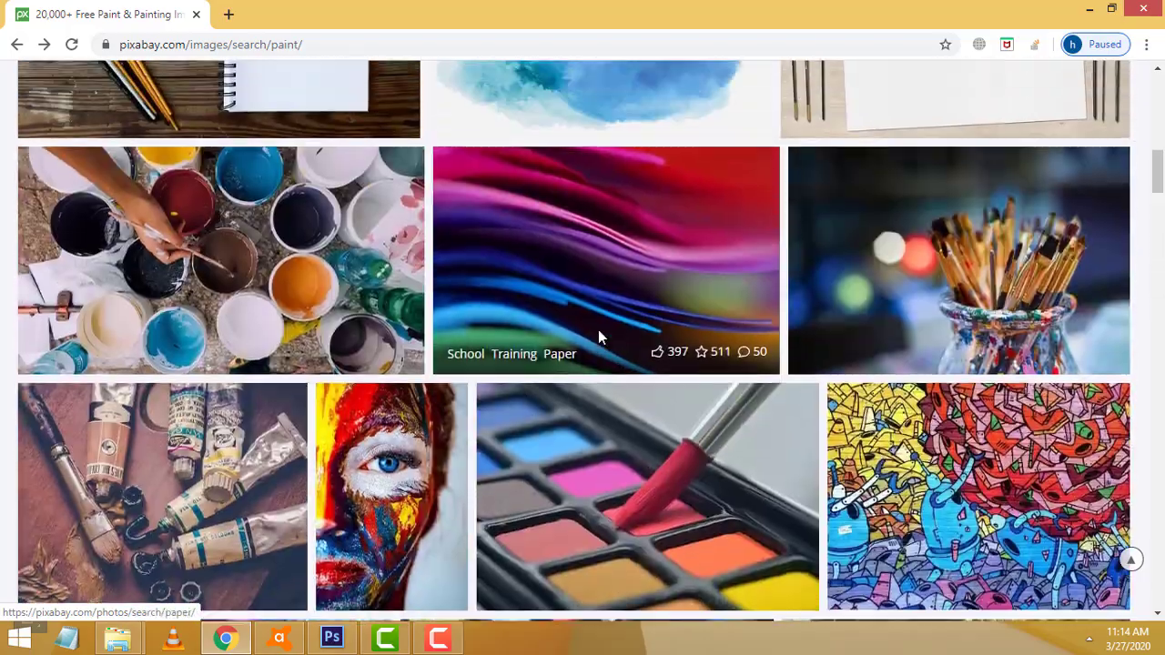
{"action": "scroll", "coordinate": [598, 335], "scroll_direction": "up", "scroll_amount": 4}
{"action": "scroll", "coordinate": [601, 338], "scroll_direction": "up", "scroll_amount": 3}
{"action": "scroll", "coordinate": [671, 320], "scroll_direction": "up", "scroll_amount": 3}
{"action": "scroll", "coordinate": [671, 320], "scroll_direction": "down", "scroll_amount": 3}
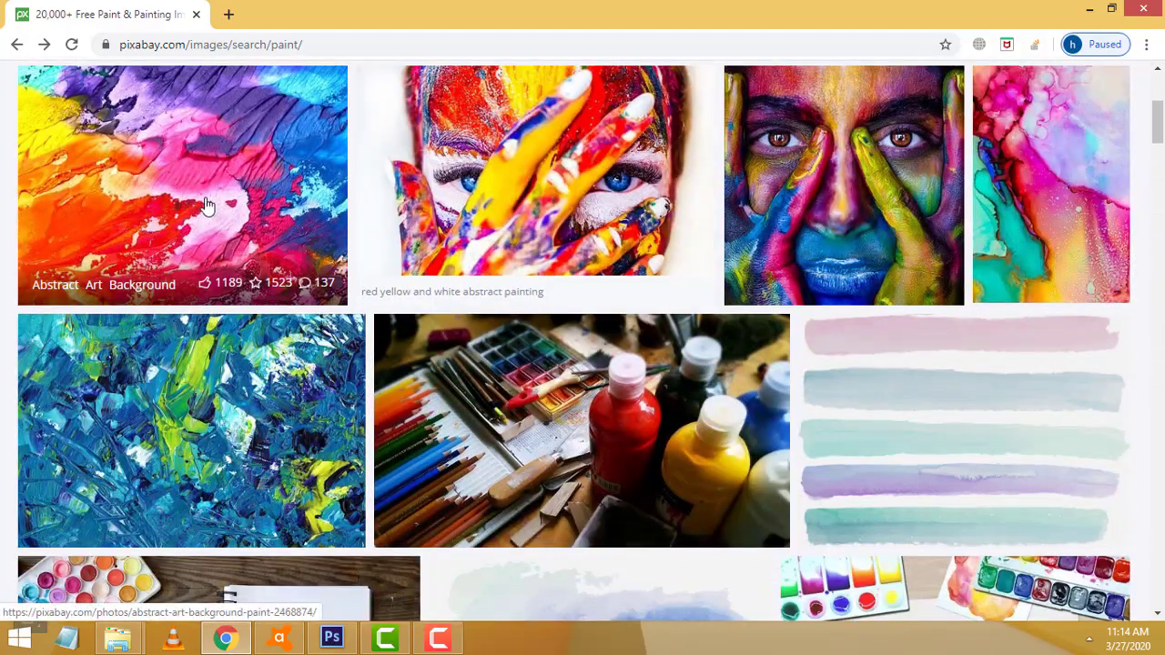
{"action": "left_click", "coordinate": [331, 637]}
- Place paint-2990357_1280 into Untitled-2 and scale it to about 231% across the red page
{"action": "left_click", "coordinate": [323, 62]}
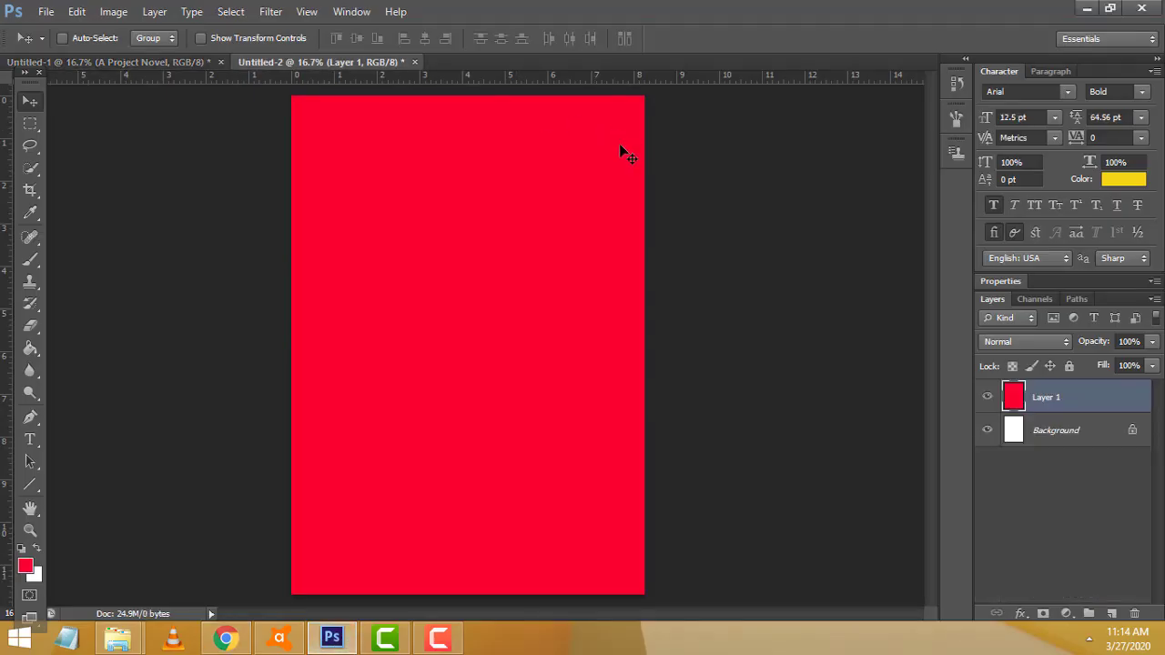
{"action": "left_click", "coordinate": [42, 13]}
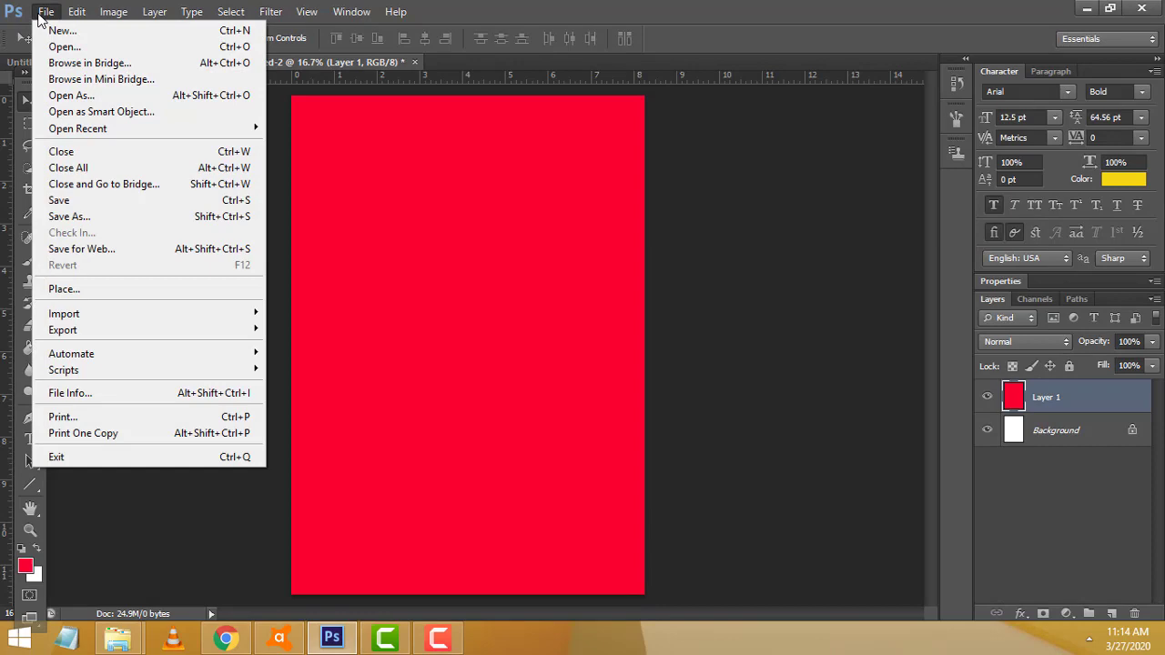
{"action": "left_click", "coordinate": [97, 292]}
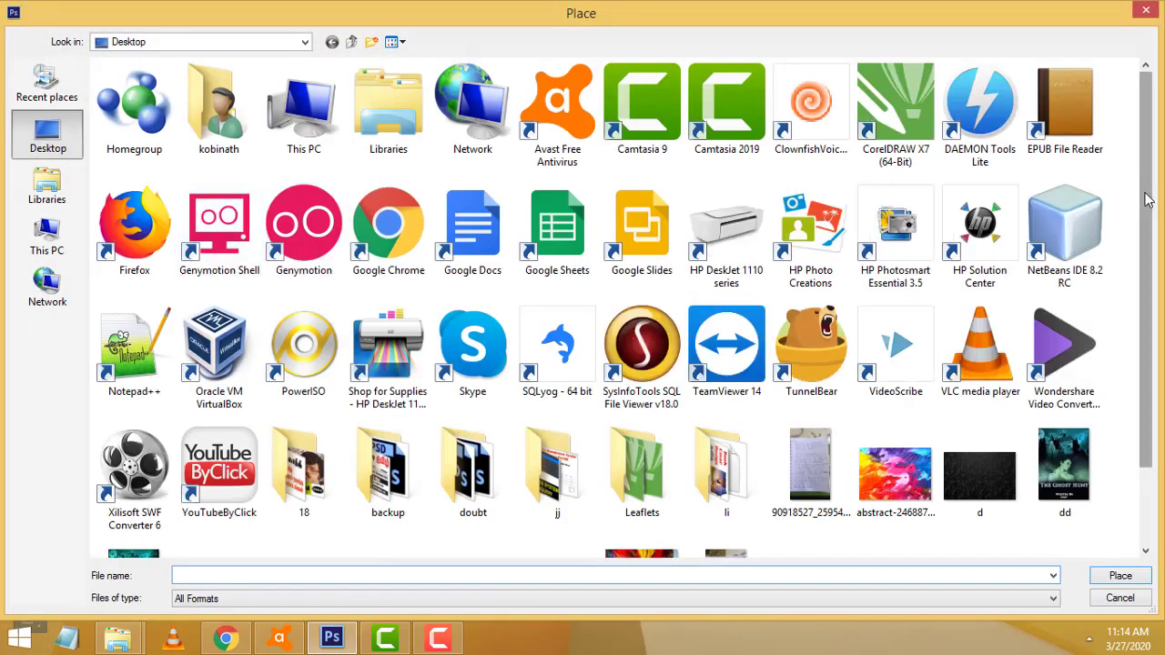
{"action": "scroll", "coordinate": [1149, 200], "scroll_direction": "down", "scroll_amount": 2}
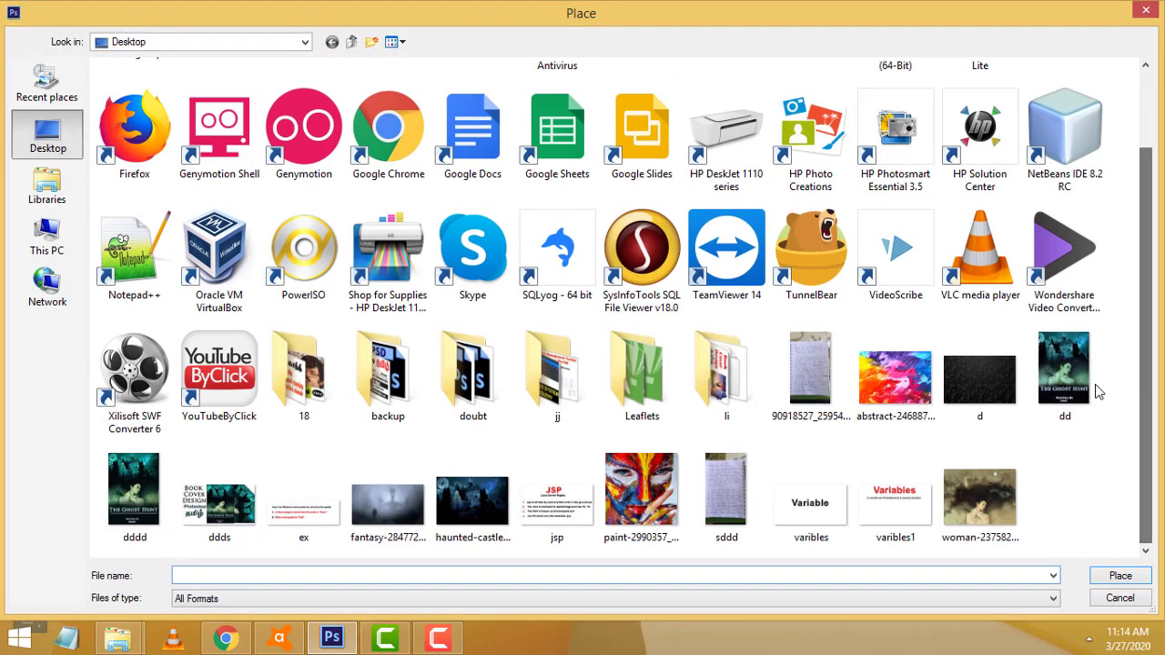
{"action": "left_click", "coordinate": [610, 518]}
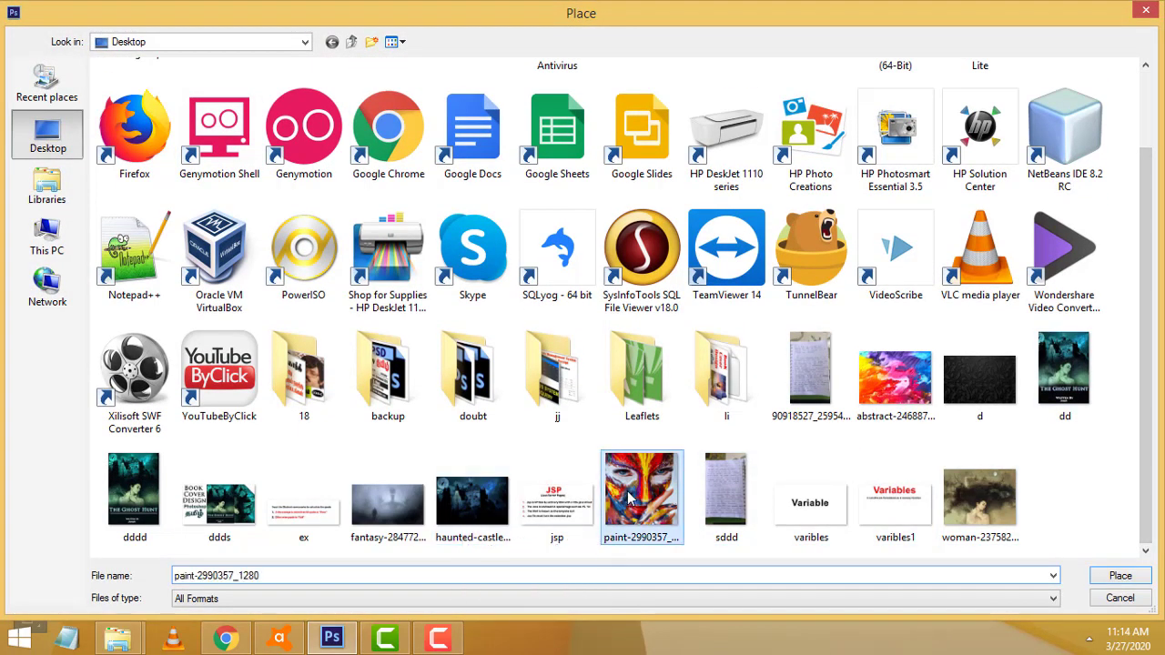
{"action": "left_click", "coordinate": [1112, 578]}
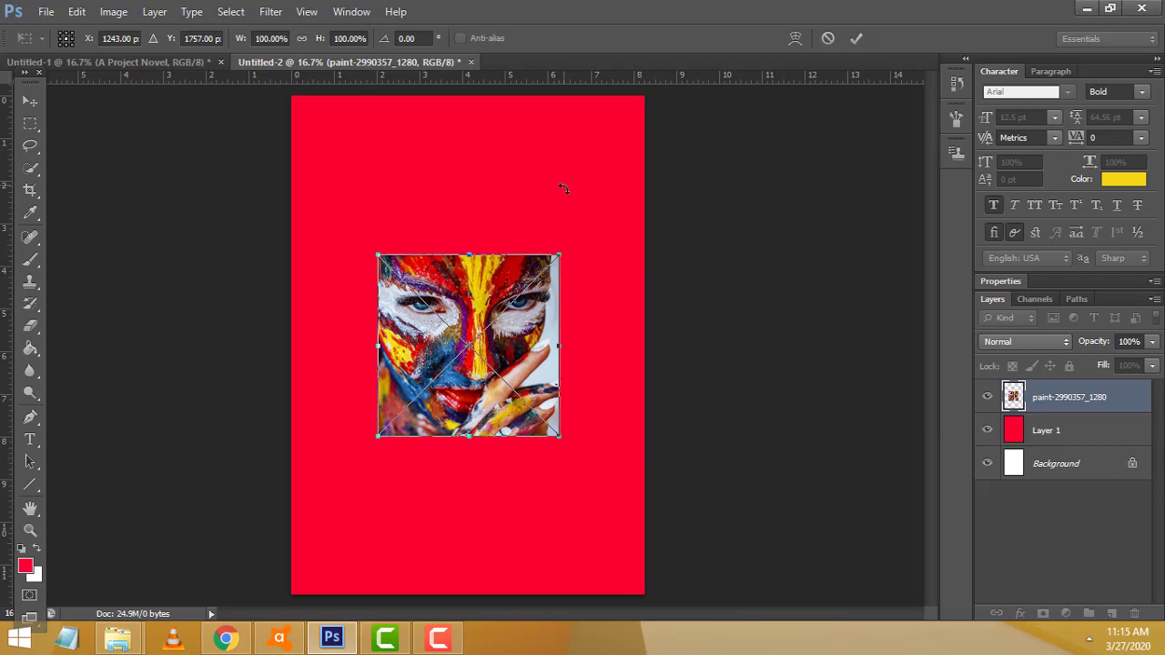
{"action": "left_click_drag", "start_coordinate": [558, 252], "coordinate": [689, 126]}
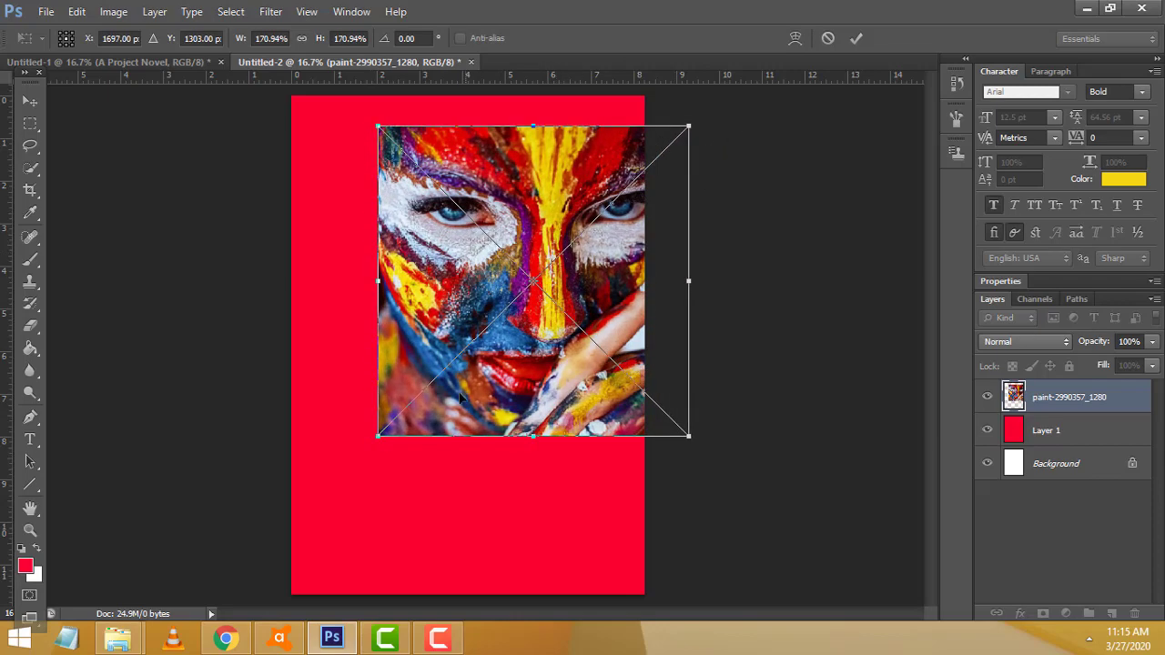
{"action": "mouse_move", "coordinate": [376, 437]}
{"action": "left_mouse_down"}
{"action": "mouse_move", "coordinate": [257, 532]}
{"action": "mouse_move", "coordinate": [267, 546]}
{"action": "left_mouse_up"}
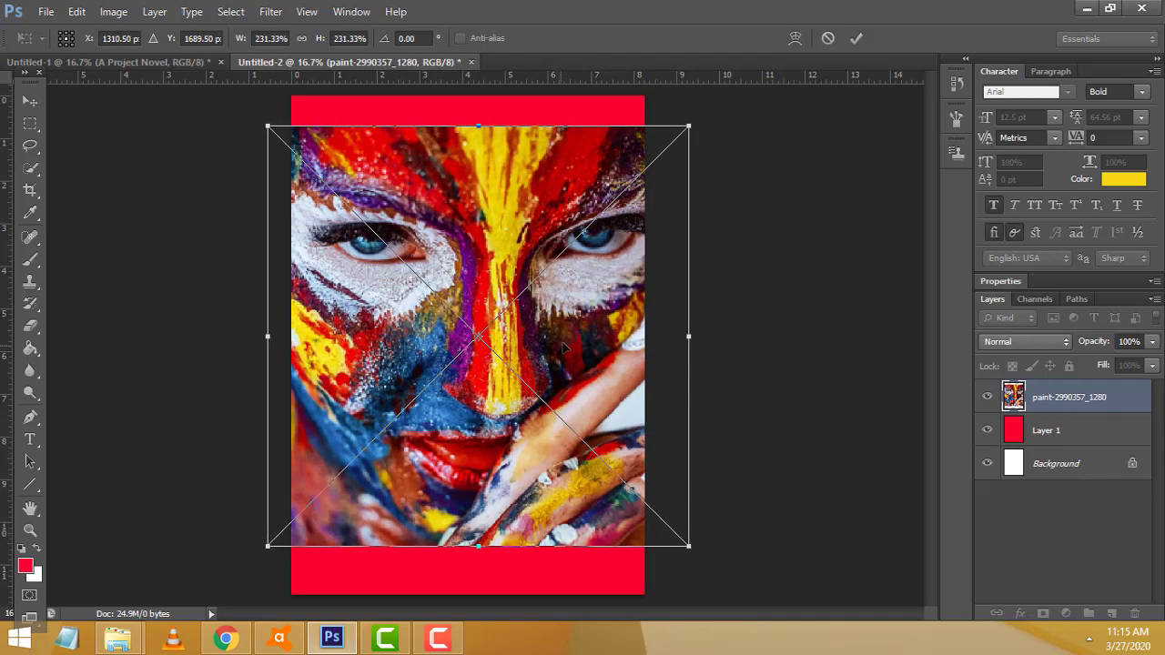
{"action": "key", "text": "Return"}
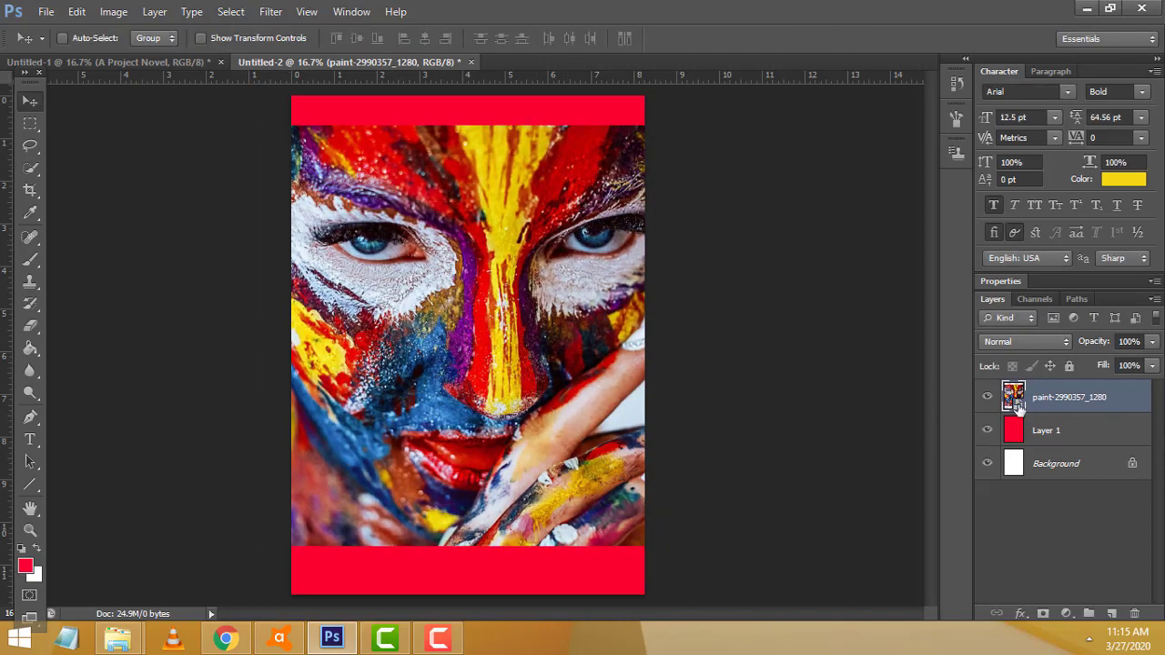
- Add a vertical guide near 3.93 in and a horizontal guide near 5.85 in at Layer 1's centre
{"action": "left_click", "coordinate": [1017, 437]}
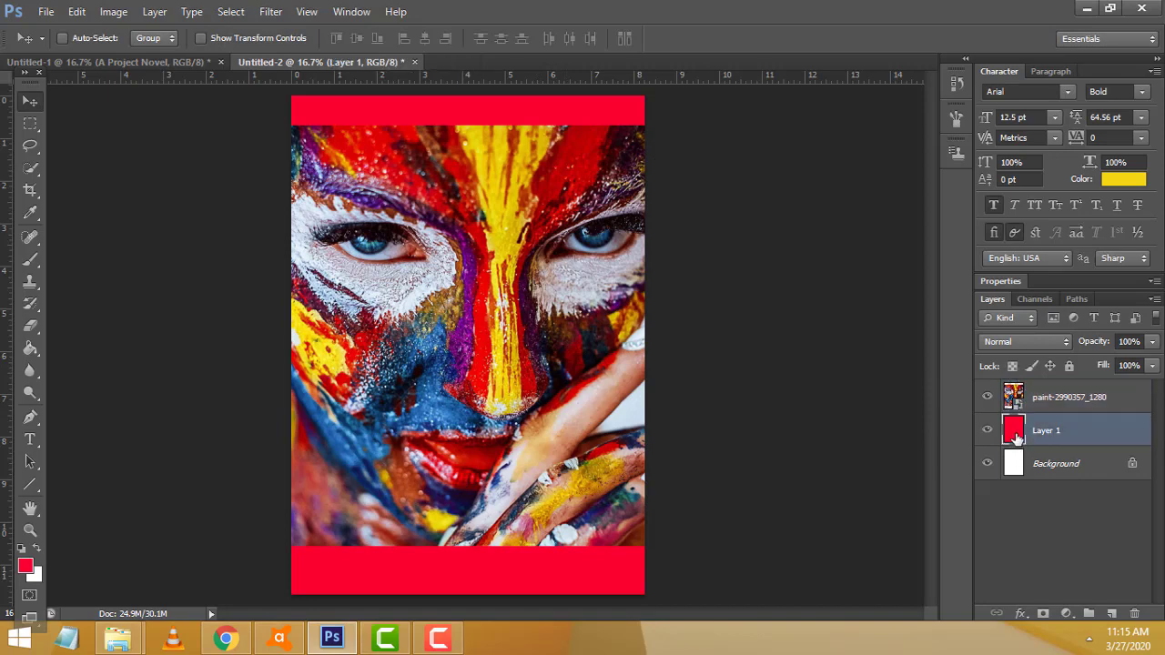
{"action": "left_click", "coordinate": [75, 14]}
{"action": "left_click", "coordinate": [177, 310]}
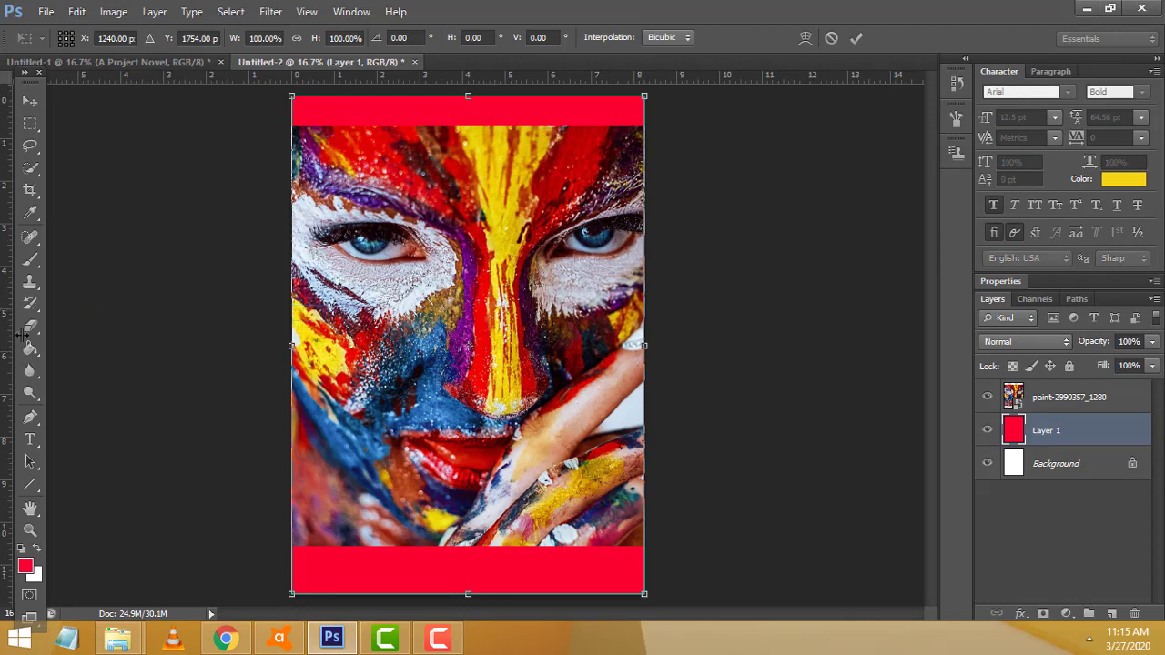
{"action": "left_click_drag", "start_coordinate": [21, 334], "coordinate": [473, 307]}
{"action": "left_click_drag", "start_coordinate": [518, 82], "coordinate": [820, 346]}
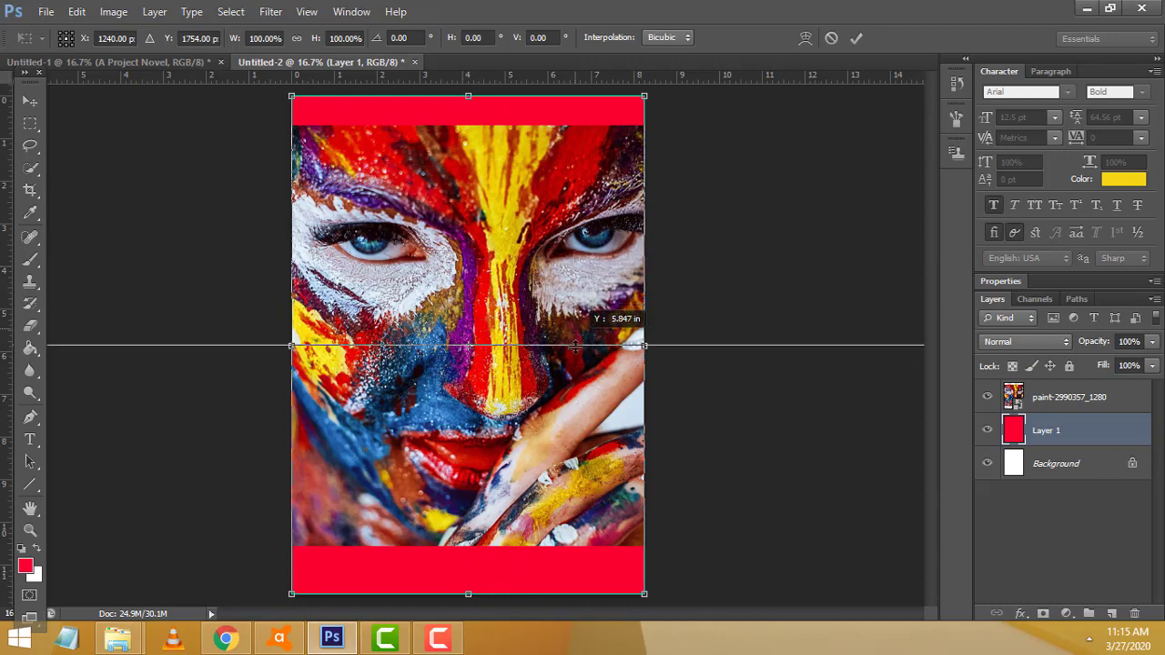
{"action": "key", "text": "Return"}
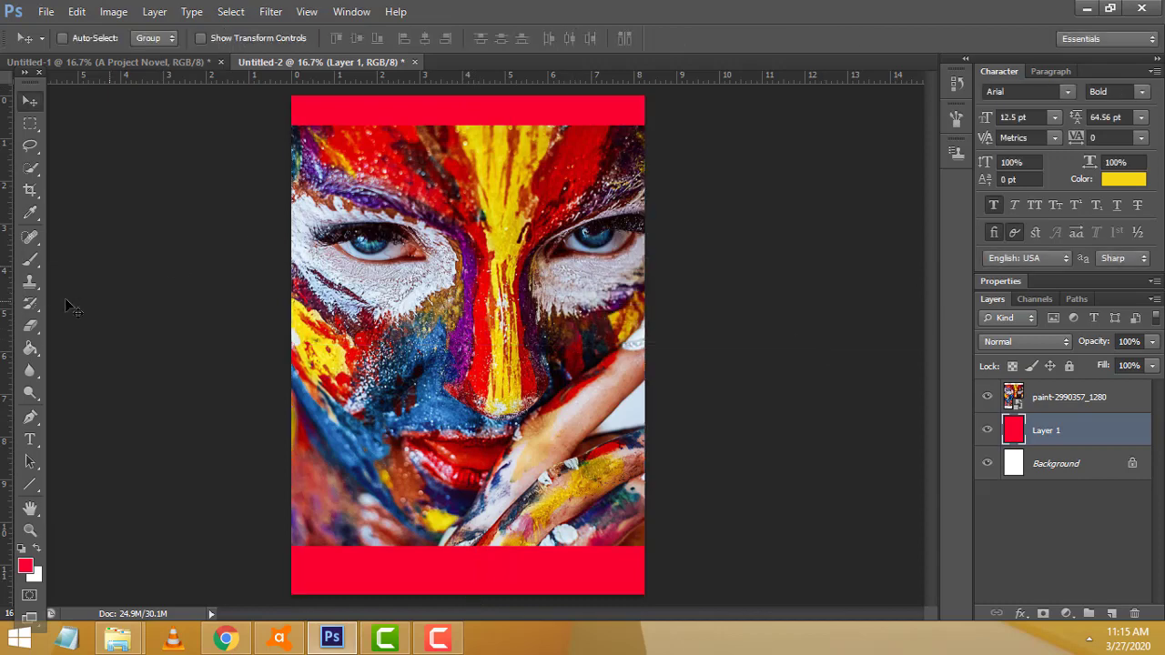
{"action": "left_click_drag", "start_coordinate": [11, 357], "coordinate": [468, 344]}
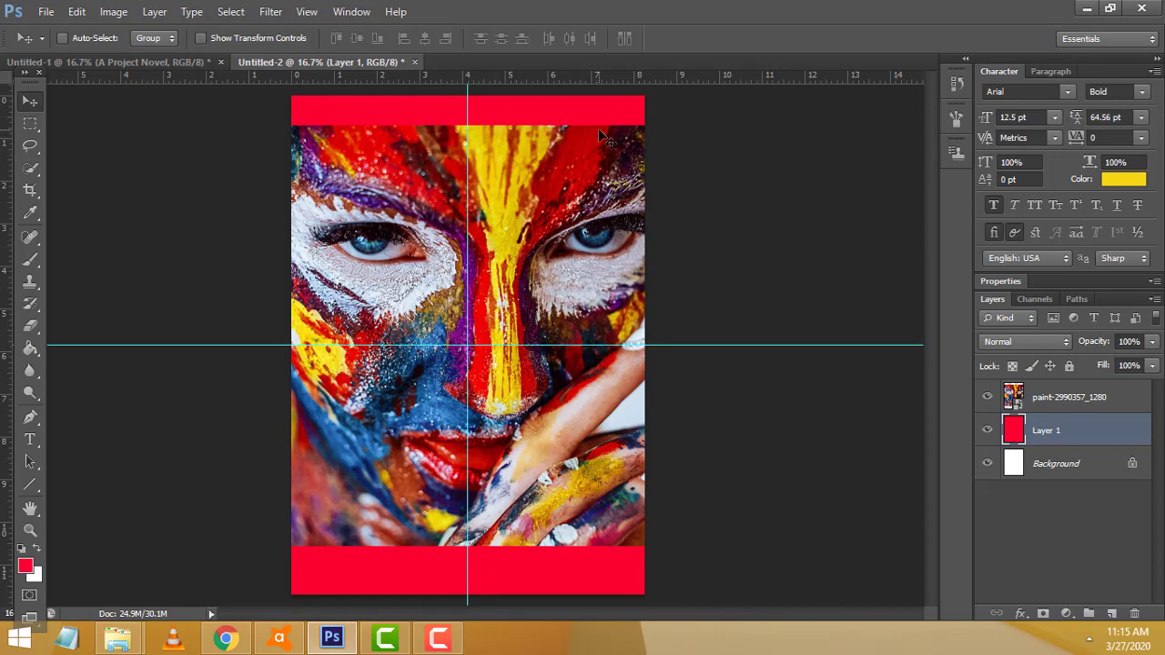
{"action": "key", "text": "ctrl+t"}
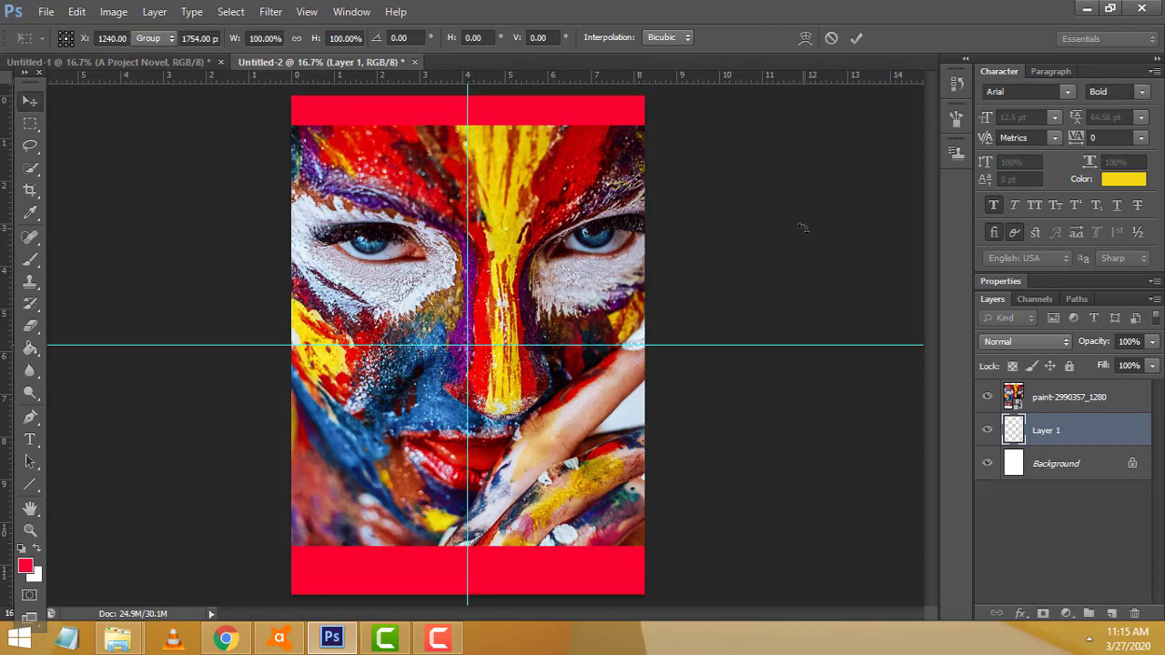
{"action": "key", "text": "Return"}
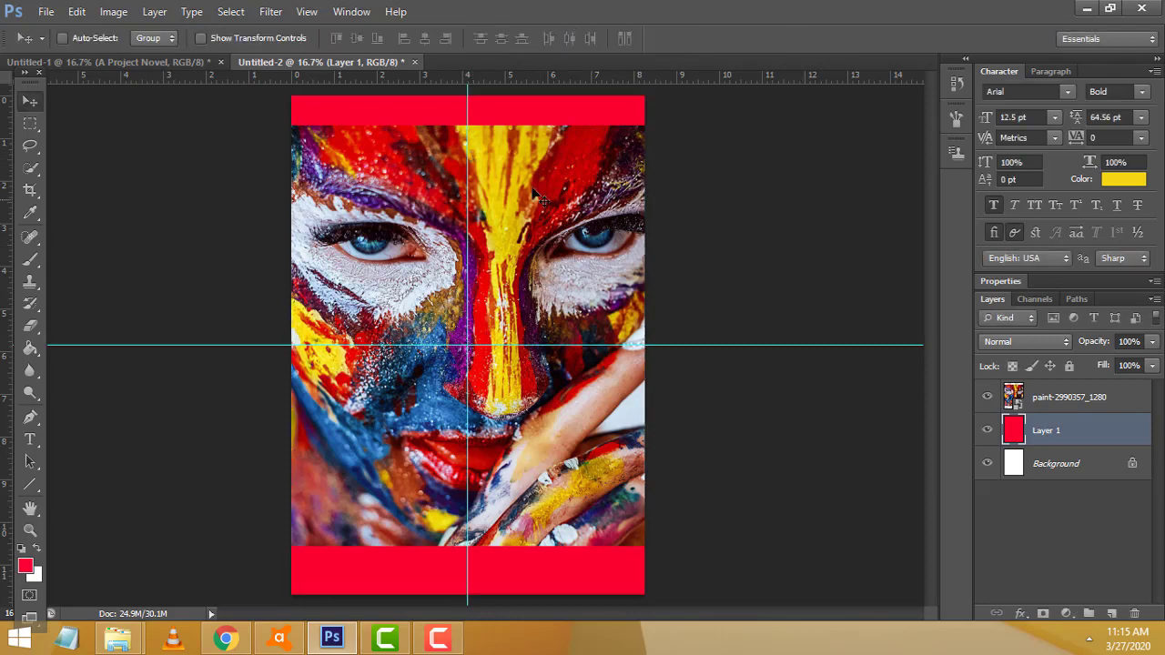
- Select the paint-2990357_1280 layer and resize it to span the width at the top of the canvas
{"action": "right_click", "coordinate": [534, 189]}
{"action": "left_click", "coordinate": [560, 199]}
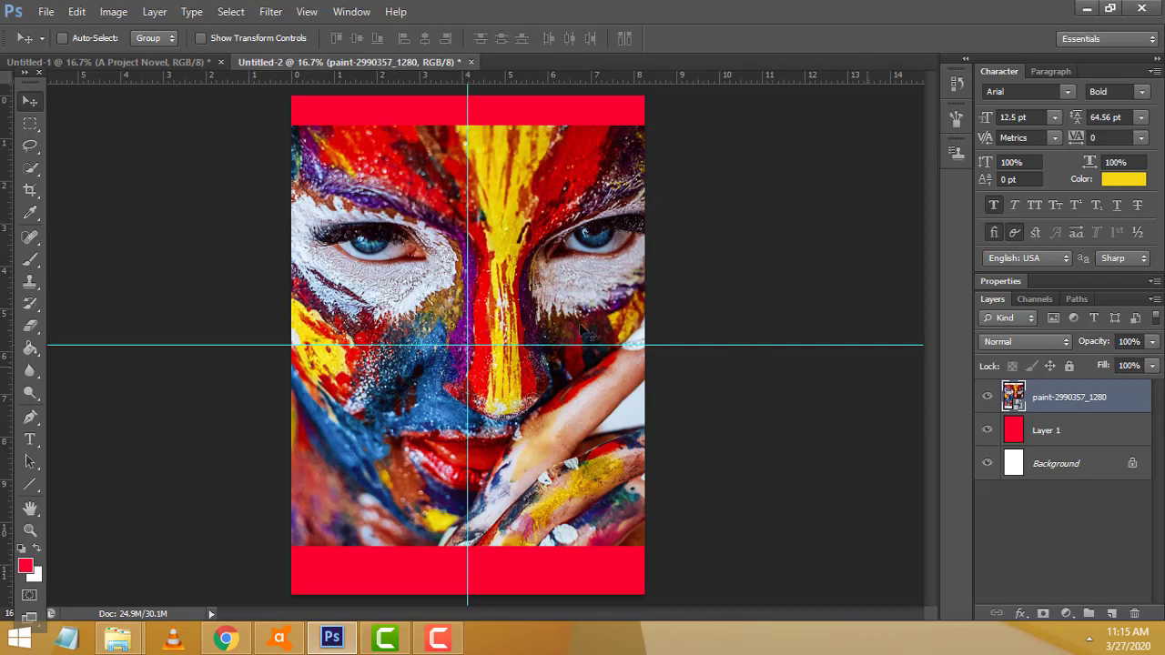
{"action": "left_click_drag", "start_coordinate": [538, 264], "coordinate": [515, 258]}
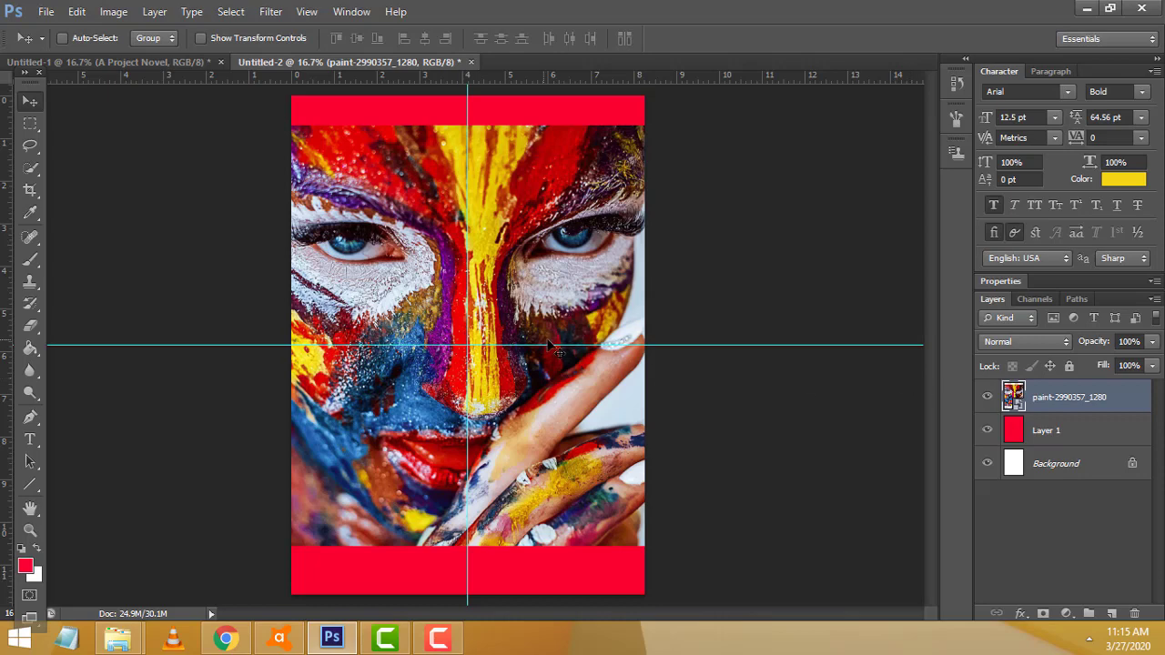
{"action": "left_click", "coordinate": [76, 12]}
{"action": "left_click", "coordinate": [196, 312]}
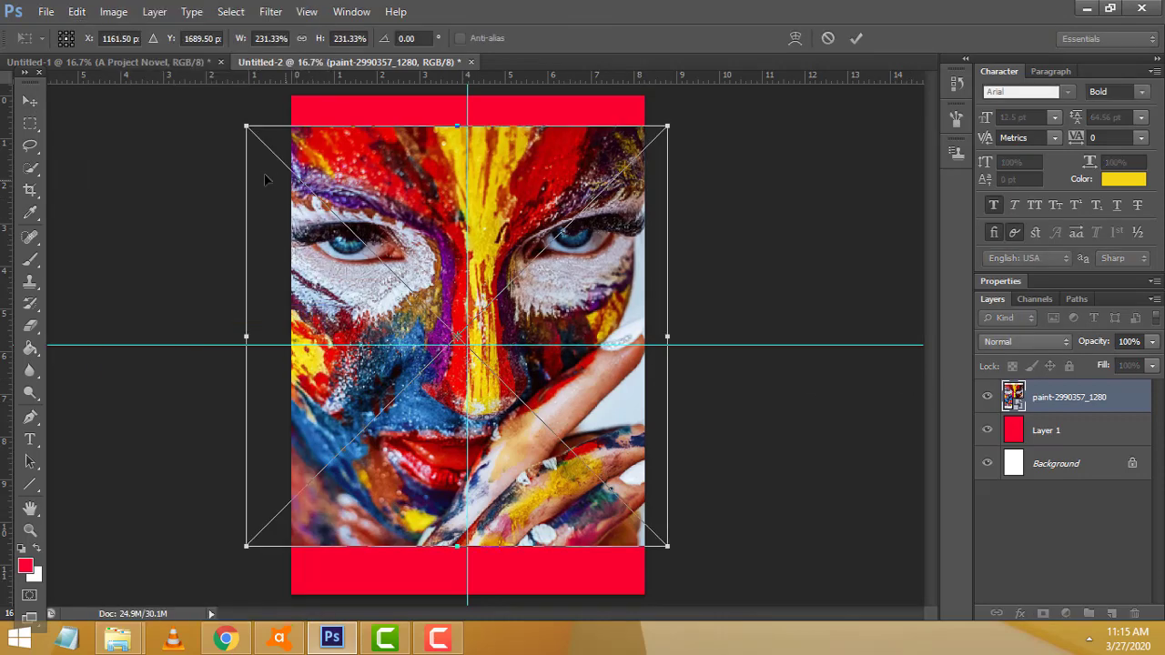
{"action": "left_click_drag", "start_coordinate": [249, 130], "coordinate": [288, 168]}
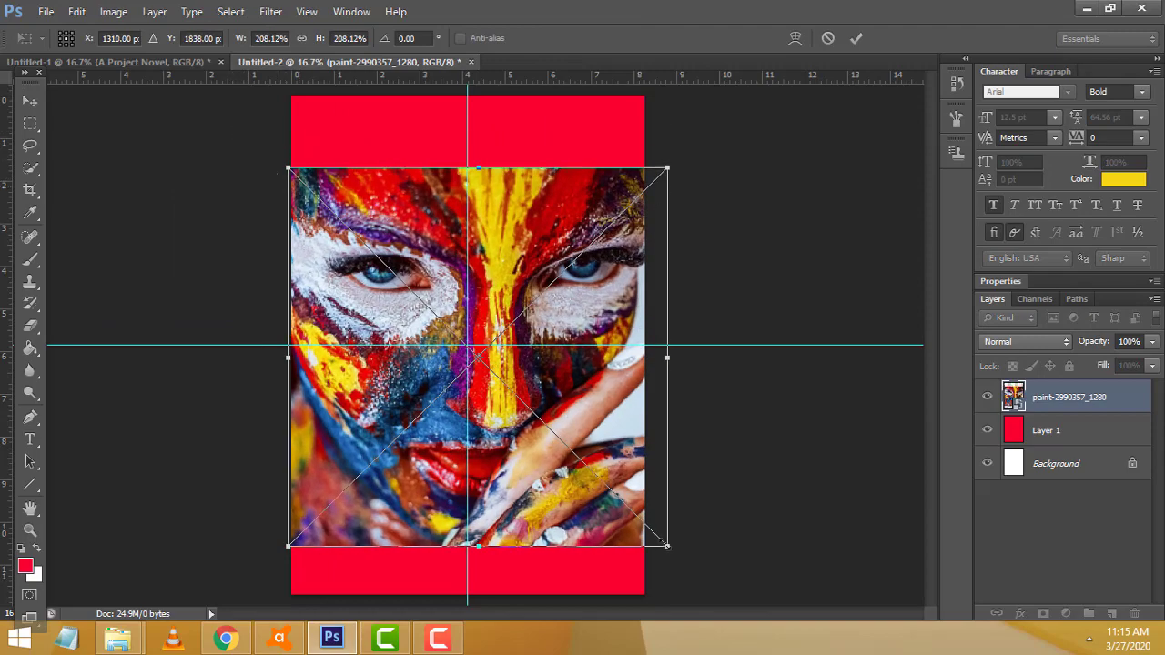
{"action": "left_click_drag", "start_coordinate": [667, 546], "coordinate": [644, 520]}
{"action": "left_click_drag", "start_coordinate": [575, 446], "coordinate": [564, 378]}
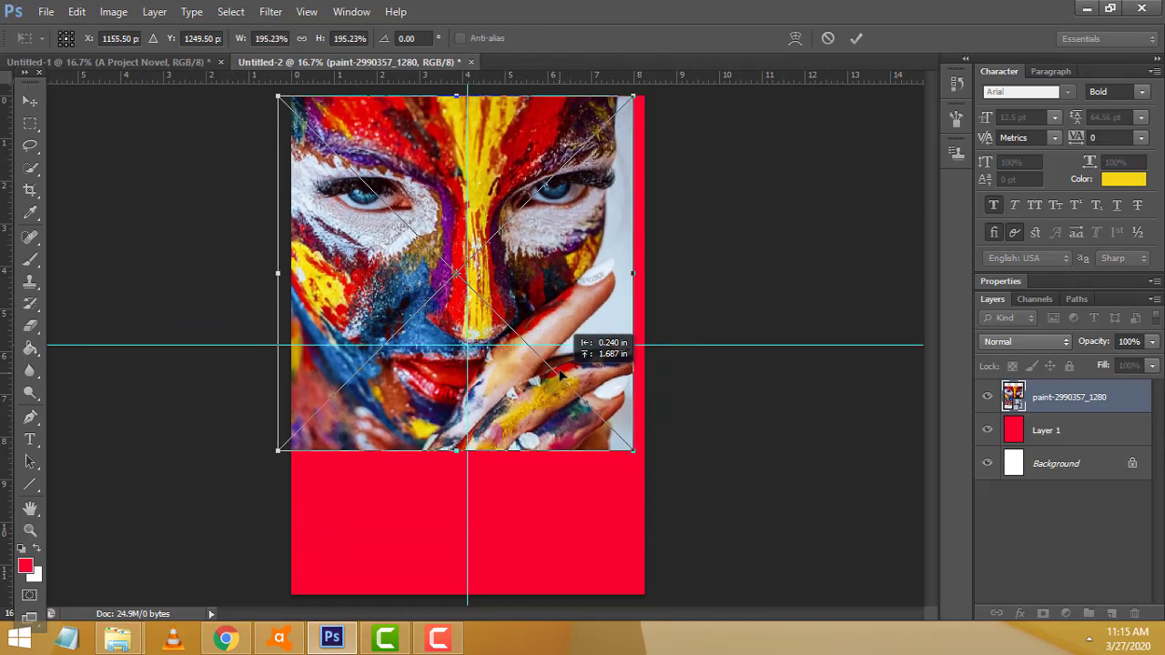
{"action": "mouse_move", "coordinate": [646, 465]}
{"action": "left_mouse_down"}
{"action": "mouse_move", "coordinate": [678, 461]}
{"action": "mouse_move", "coordinate": [609, 437]}
{"action": "left_mouse_up"}
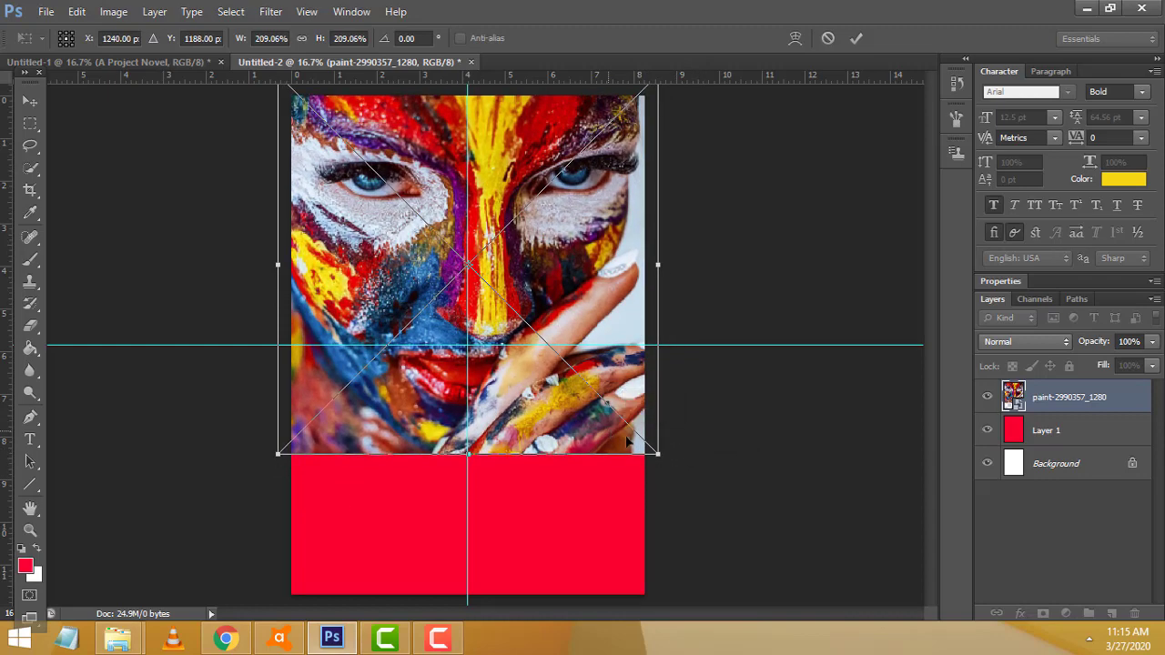
{"action": "key", "text": "Return"}
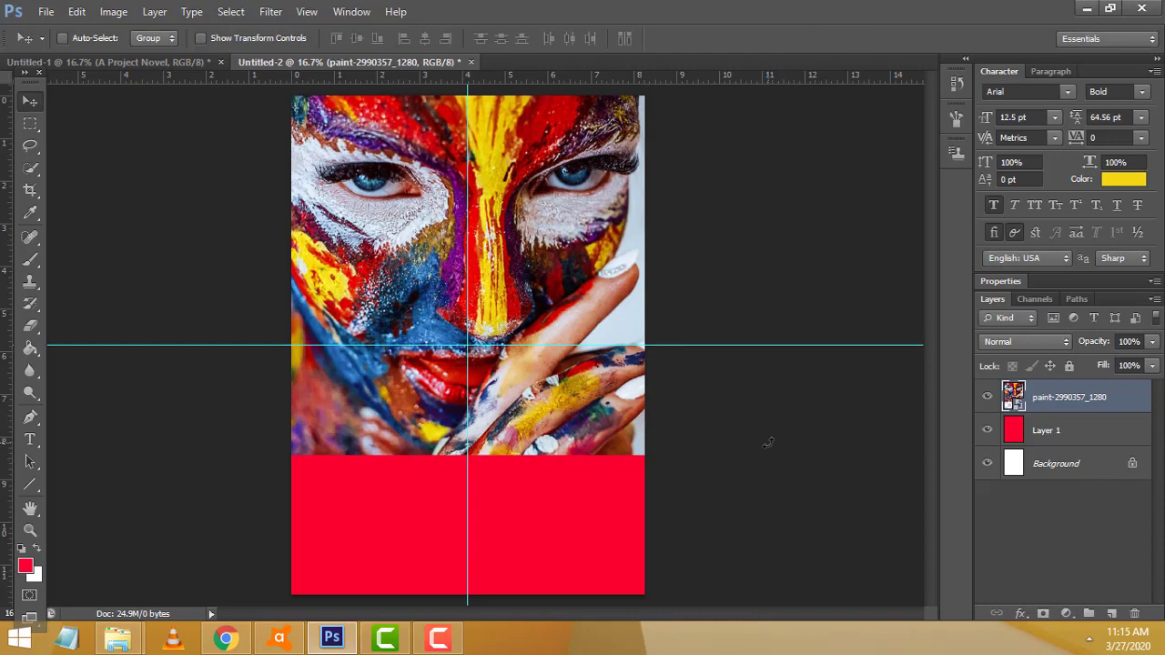
- Compare with the finished cover, then nudge the photo down about 0.5 in
{"action": "left_click", "coordinate": [144, 62]}
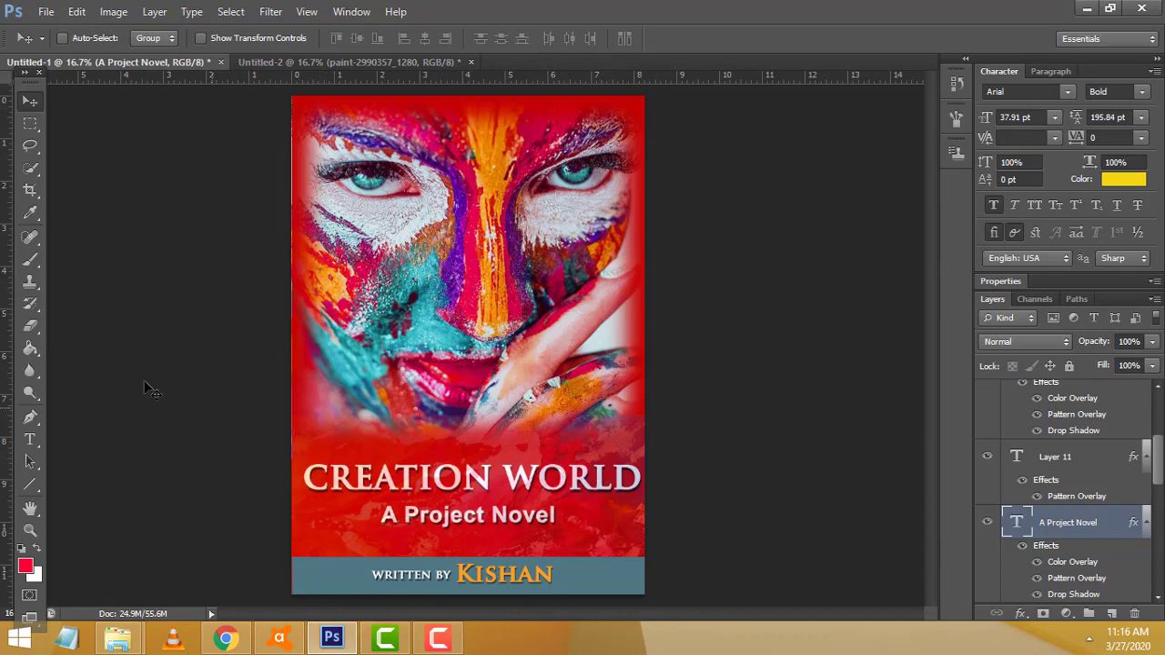
{"action": "left_click", "coordinate": [282, 64]}
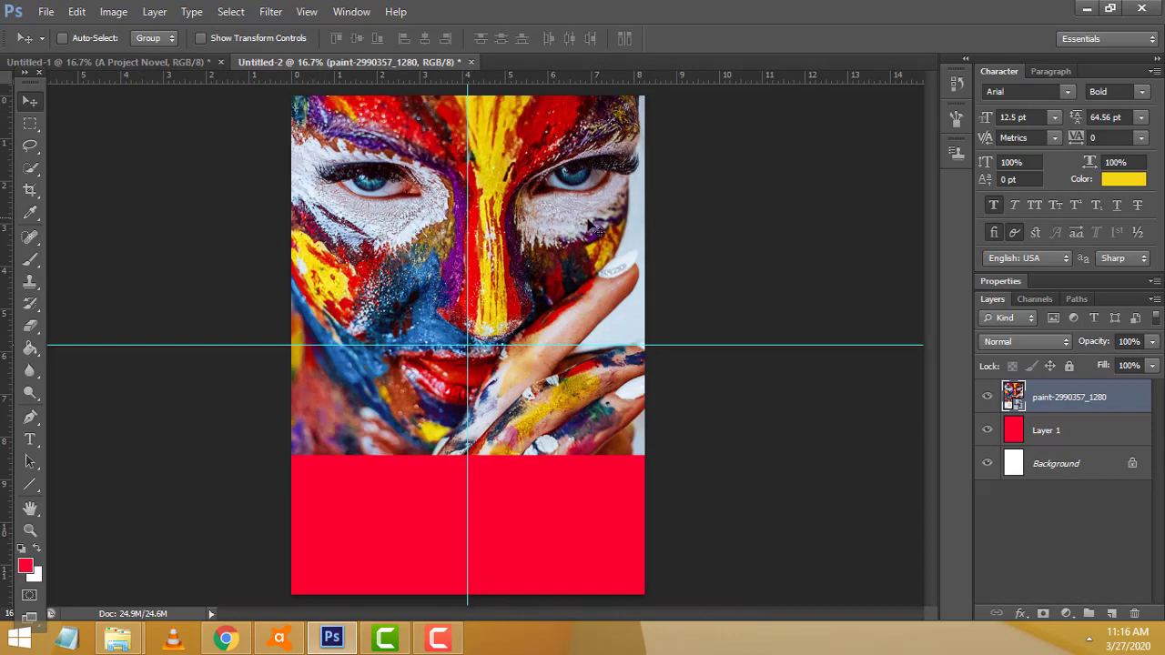
{"action": "mouse_move", "coordinate": [555, 228]}
{"action": "left_mouse_down"}
{"action": "mouse_move", "coordinate": [558, 247]}
{"action": "mouse_move", "coordinate": [581, 245]}
{"action": "left_mouse_up"}
{"action": "key", "text": "Down"}
{"action": "key", "text": "Down"}
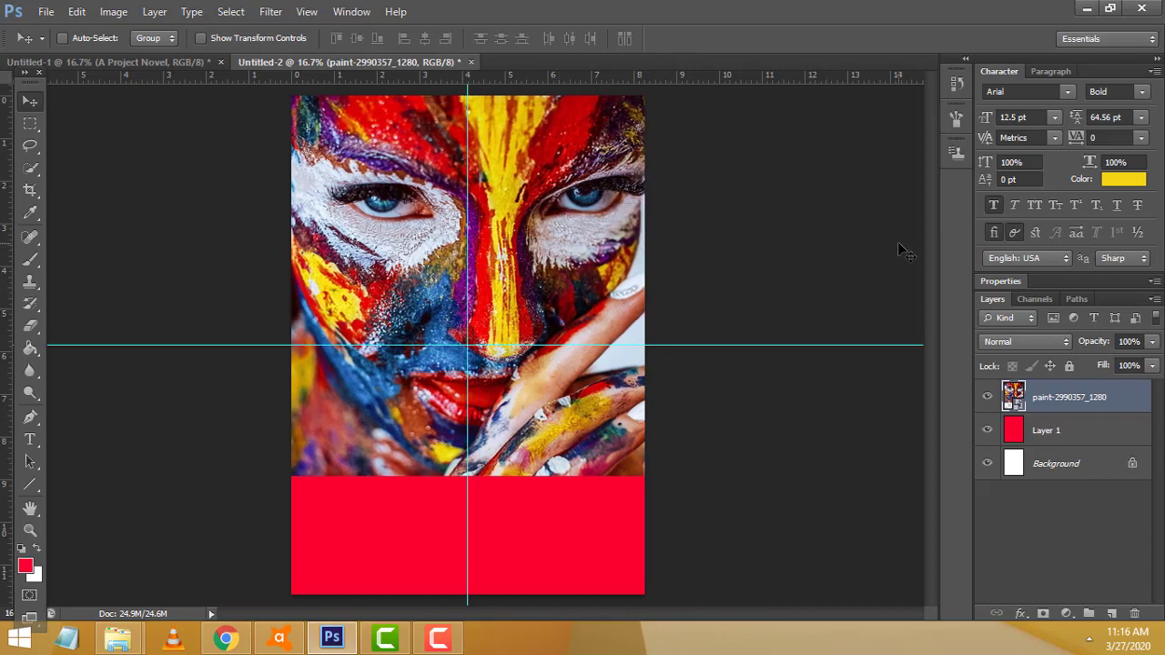
{"action": "key", "text": "Down"}
{"action": "key", "text": "Down"}
{"action": "key", "text": "Down"}
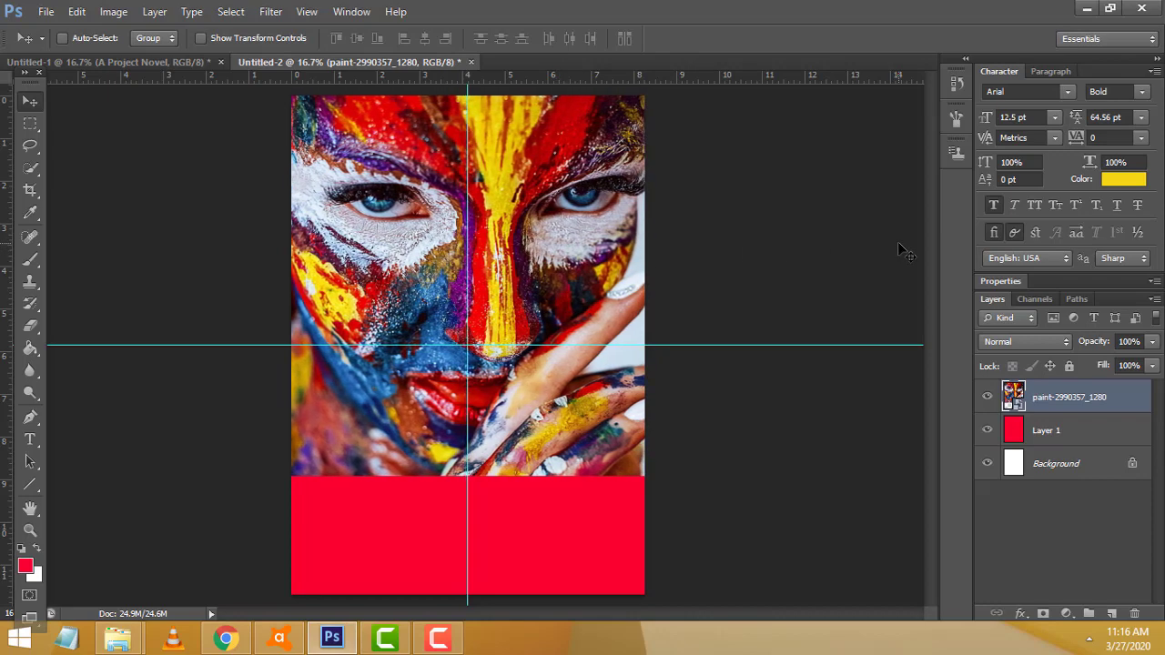
{"action": "key", "text": "Down"}
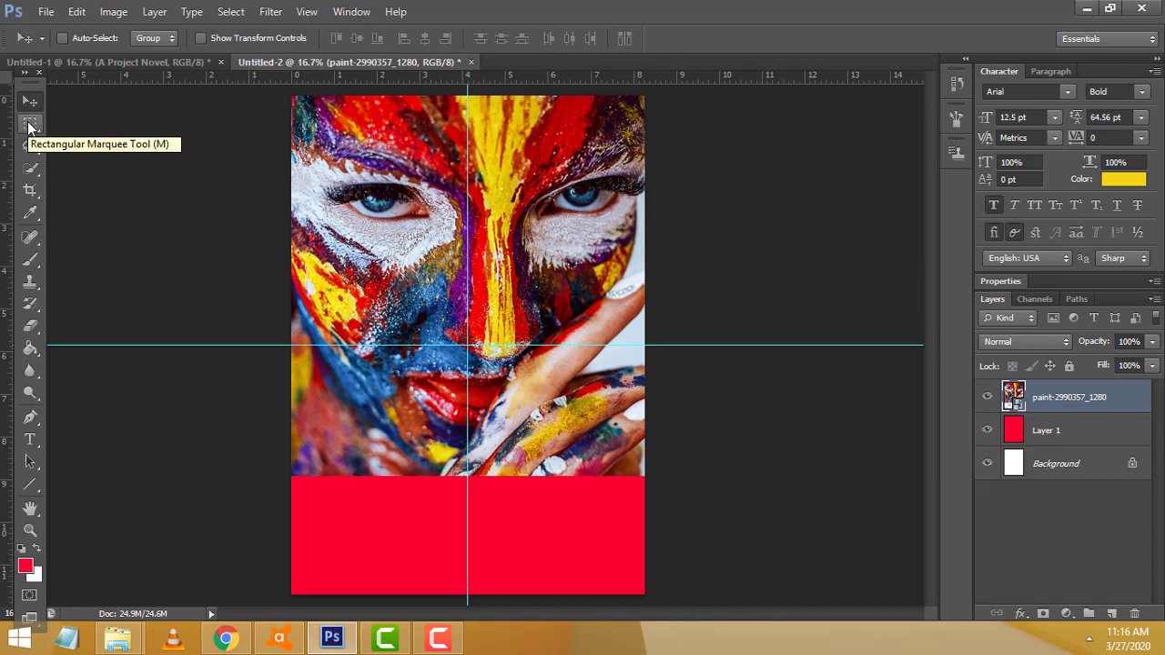
- Marquee-select a rectangle over the face, add empty Layer 2, and feather the selection 60 pixels
{"action": "left_click", "coordinate": [28, 127]}
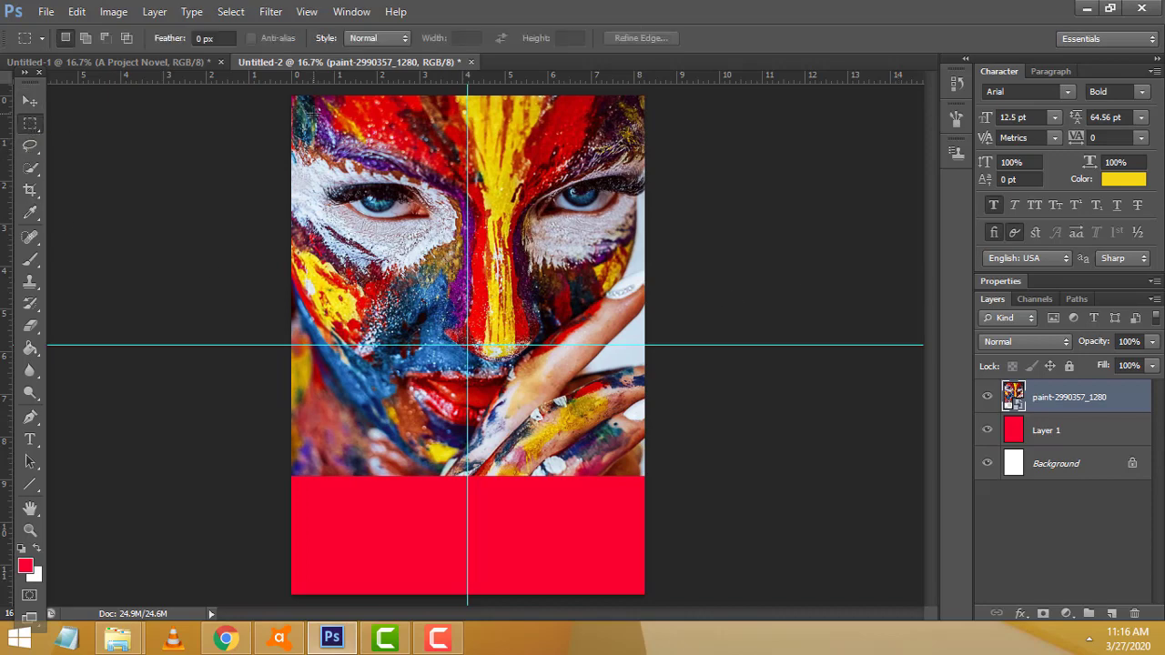
{"action": "left_click_drag", "start_coordinate": [314, 112], "coordinate": [626, 449]}
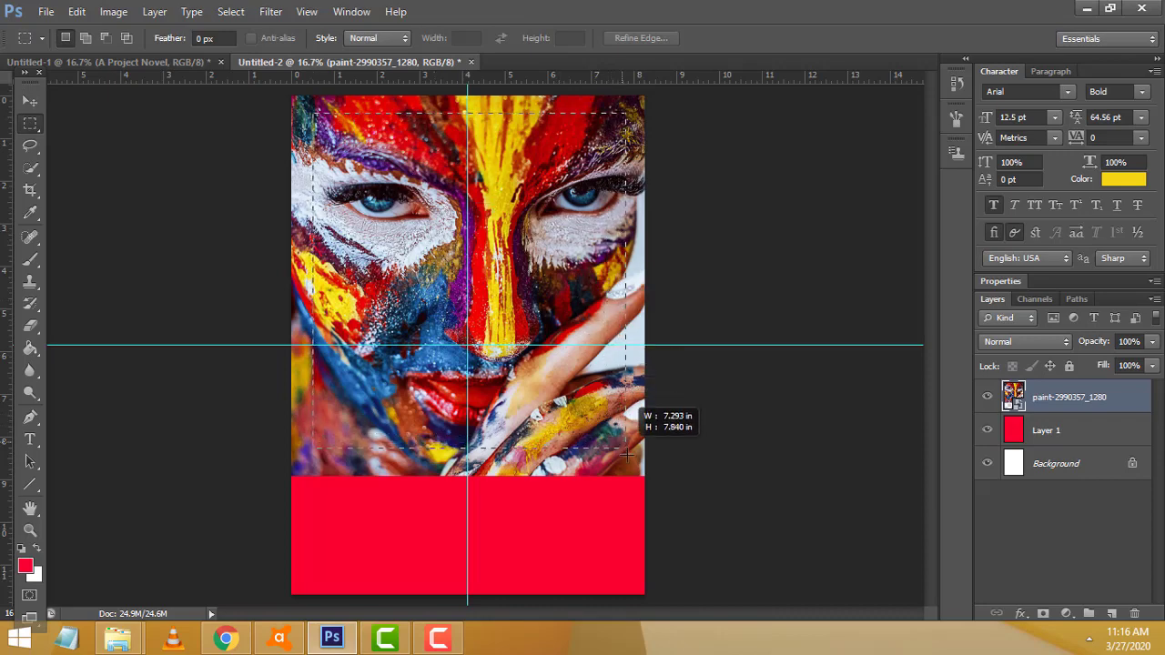
{"action": "left_click_drag", "start_coordinate": [626, 449], "coordinate": [628, 446]}
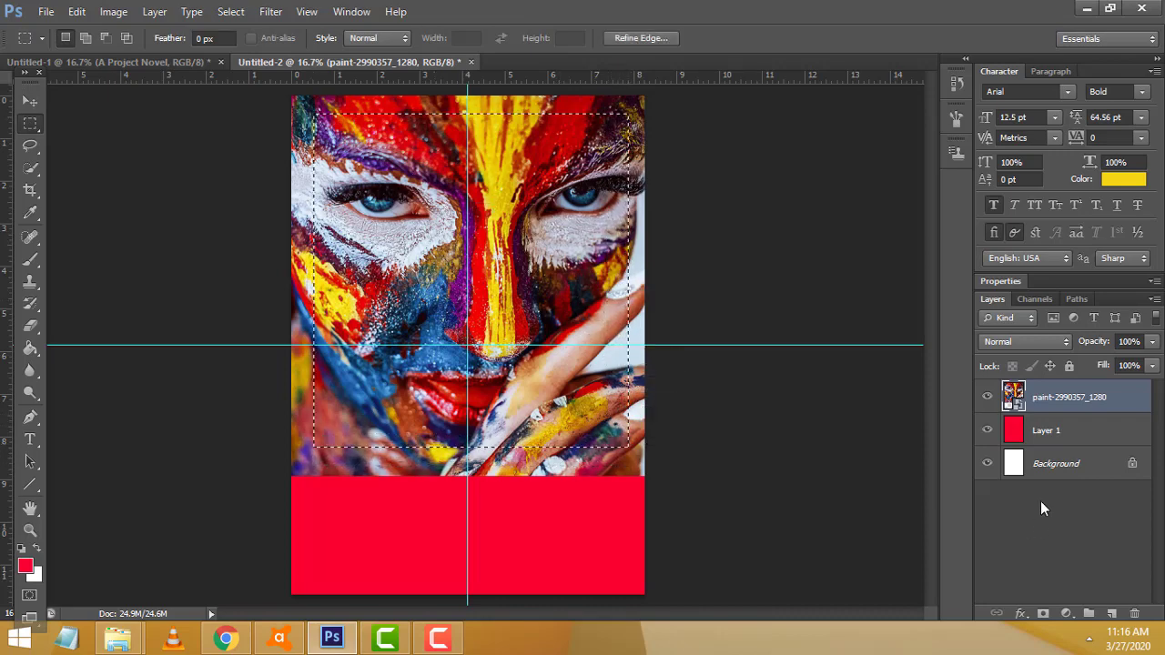
{"action": "left_click", "coordinate": [1111, 614]}
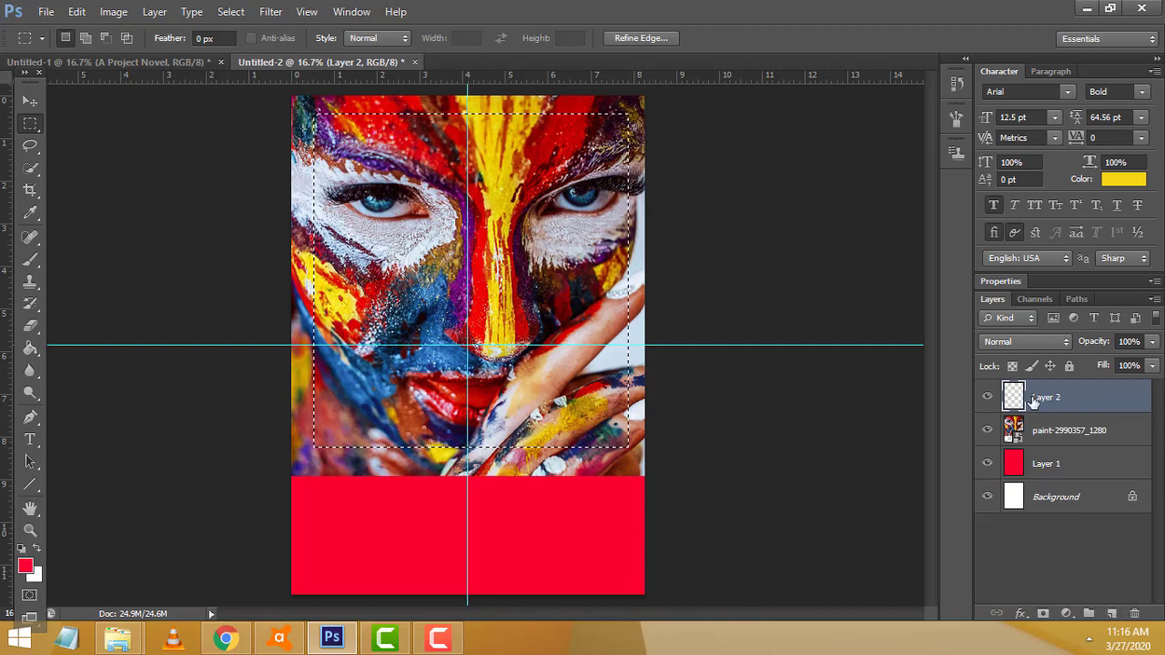
{"action": "right_click", "coordinate": [371, 143]}
{"action": "left_click", "coordinate": [433, 191]}
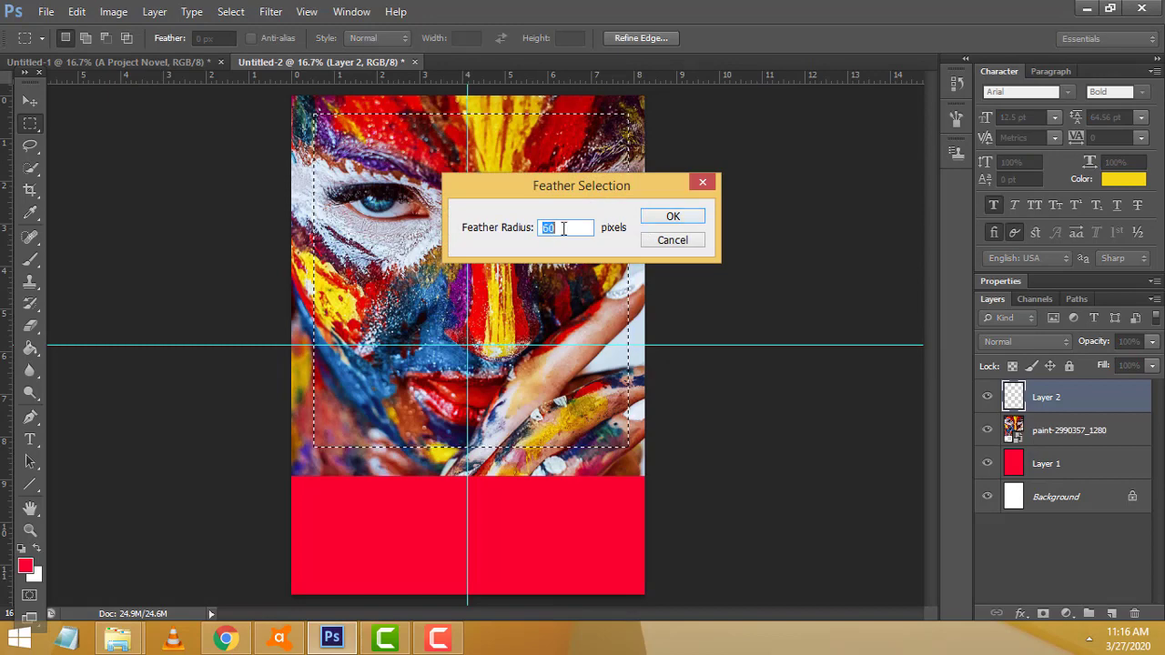
{"action": "left_click", "coordinate": [670, 218]}
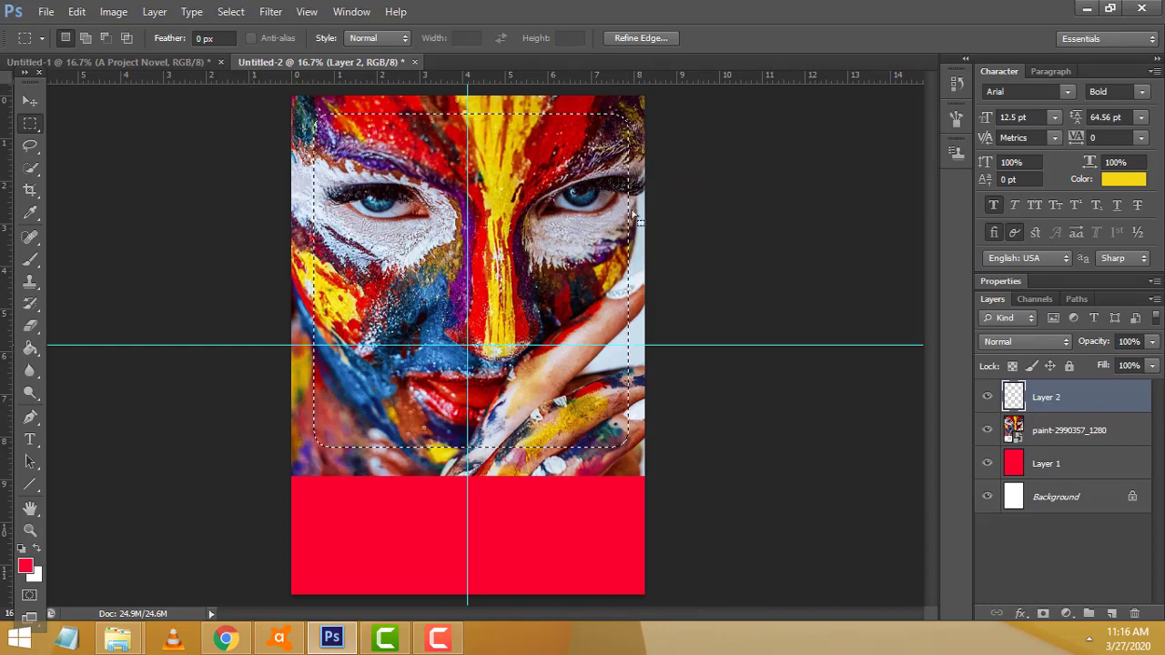
- Invert the selection and fill the surrounding area on Layer 2 with red
{"action": "left_click", "coordinate": [225, 13]}
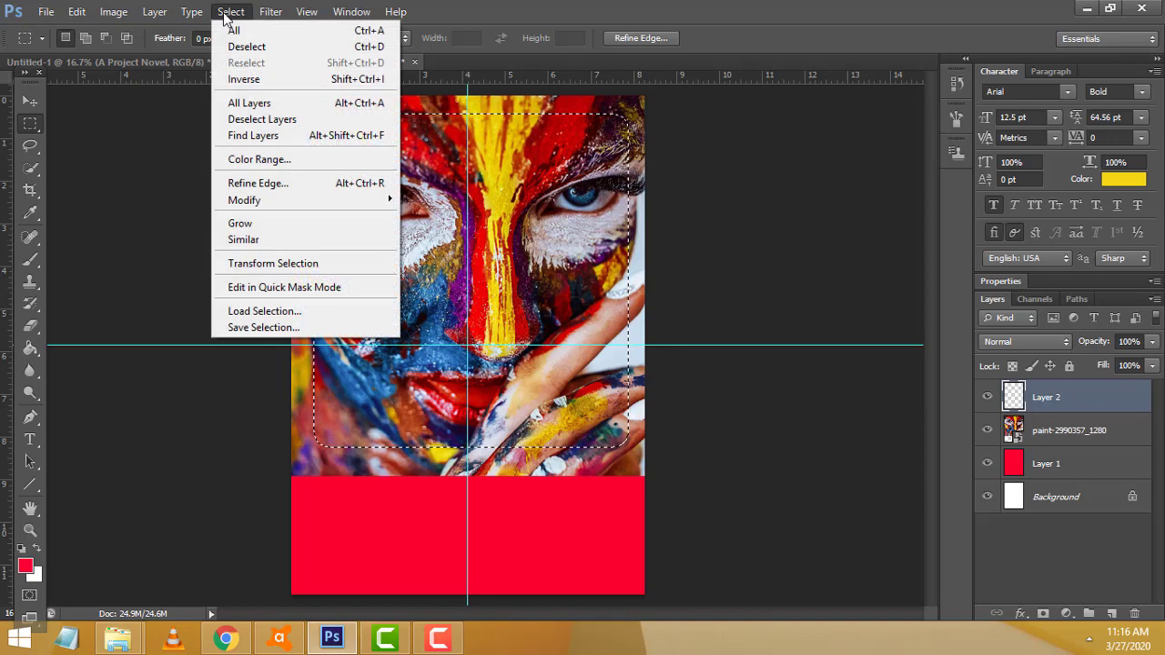
{"action": "left_click", "coordinate": [244, 79]}
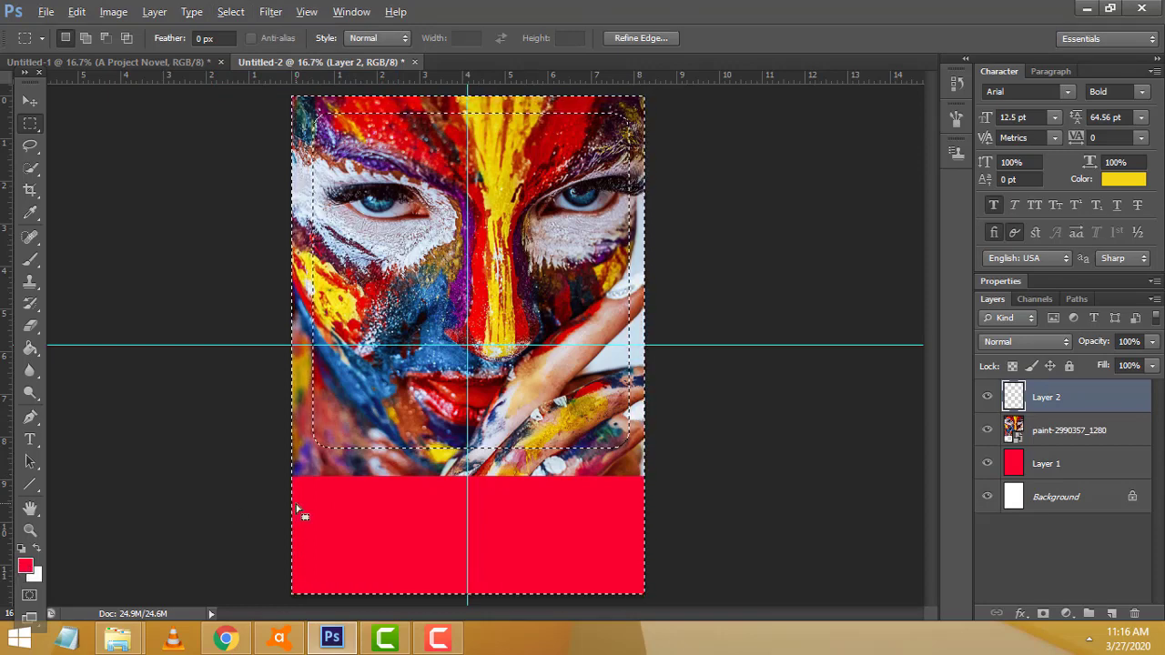
{"action": "key", "text": "alt+BackSpace"}
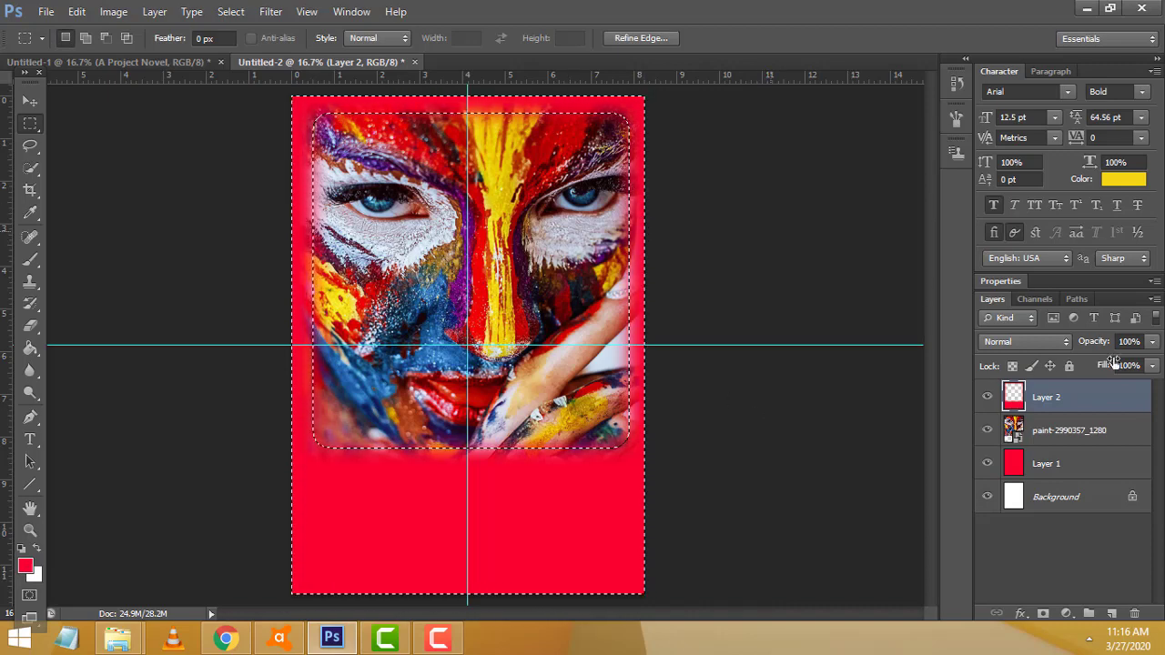
- Try Exclusion, Darken and Dissolve blend modes, revert to Normal, and deselect
{"action": "left_click", "coordinate": [1040, 341]}
{"action": "left_click", "coordinate": [1038, 339]}
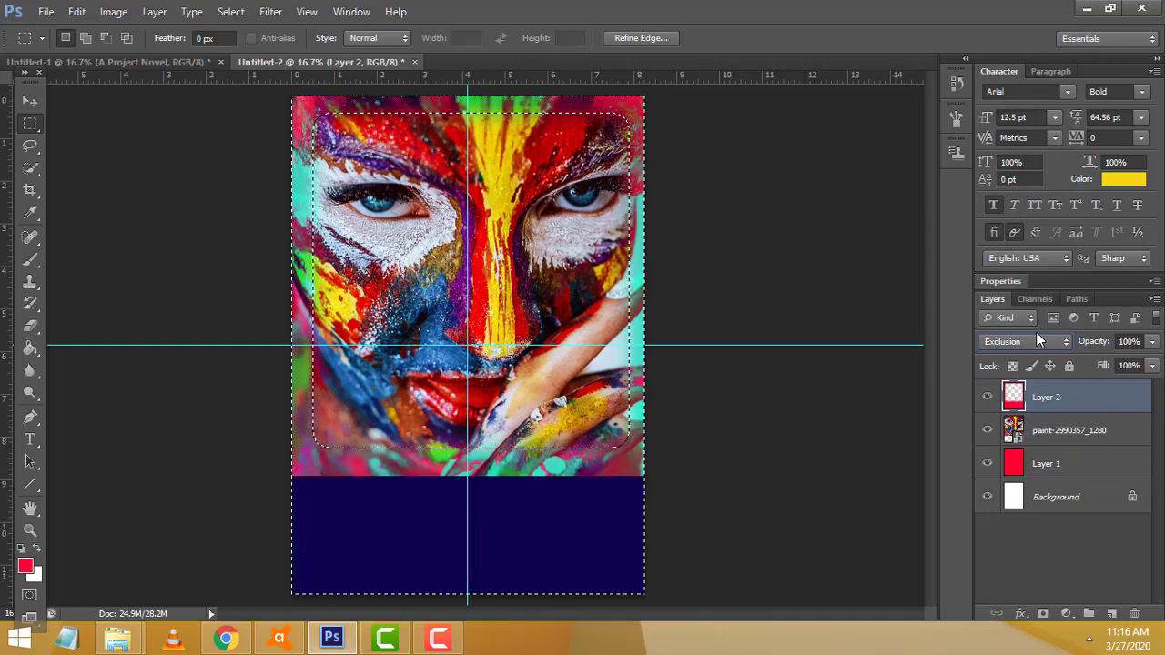
{"action": "left_click", "coordinate": [1042, 343]}
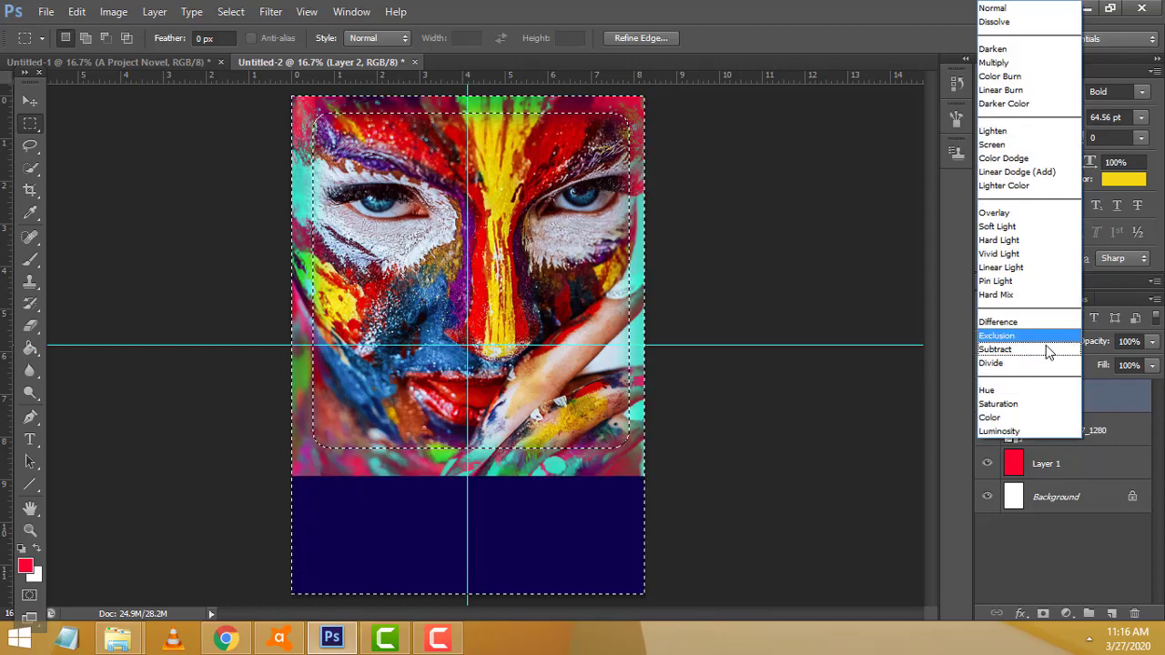
{"action": "left_click", "coordinate": [1021, 50]}
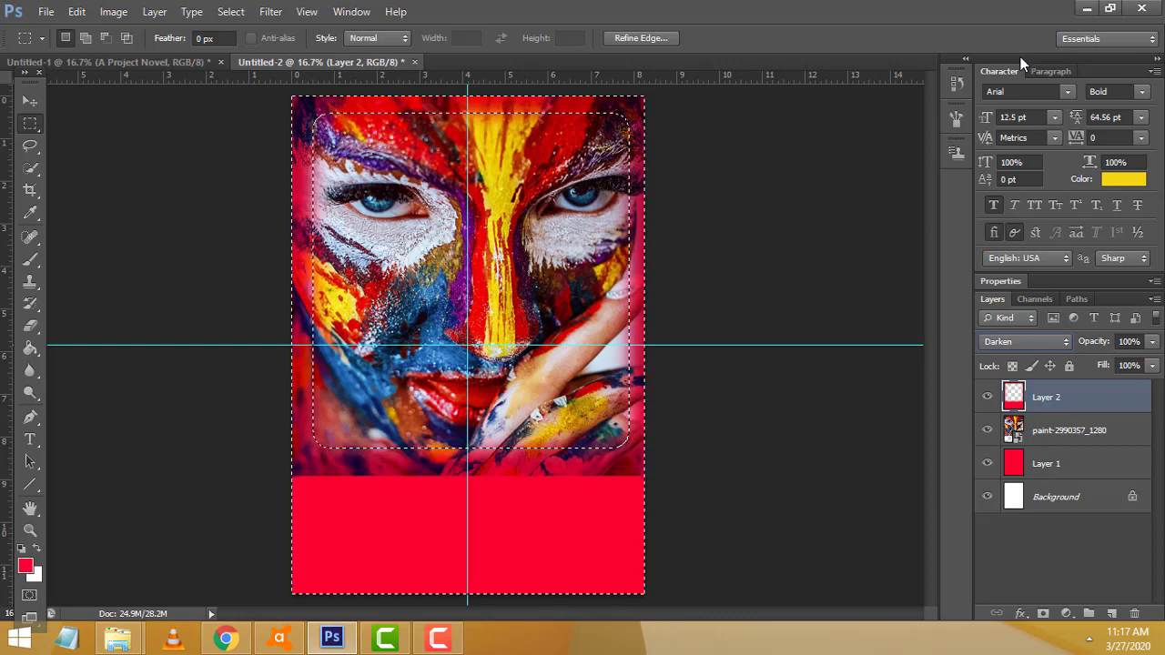
{"action": "key", "text": "shift+minus"}
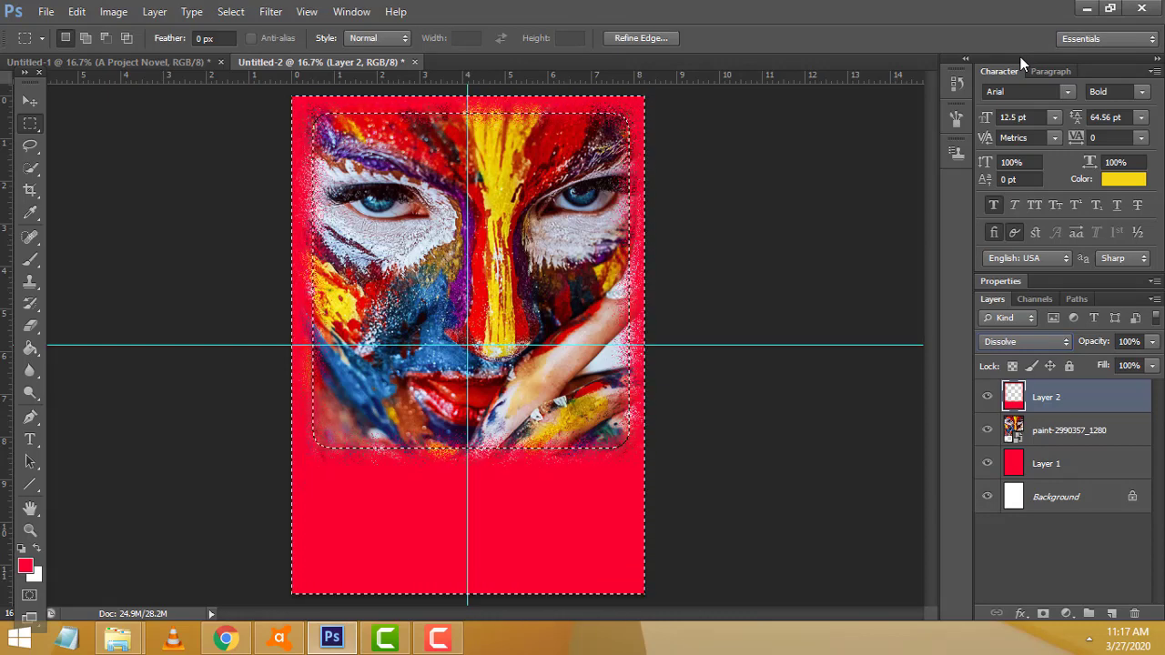
{"action": "key", "text": "shift+plus"}
{"action": "key", "text": "shift+minus"}
{"action": "key", "text": "shift+minus"}
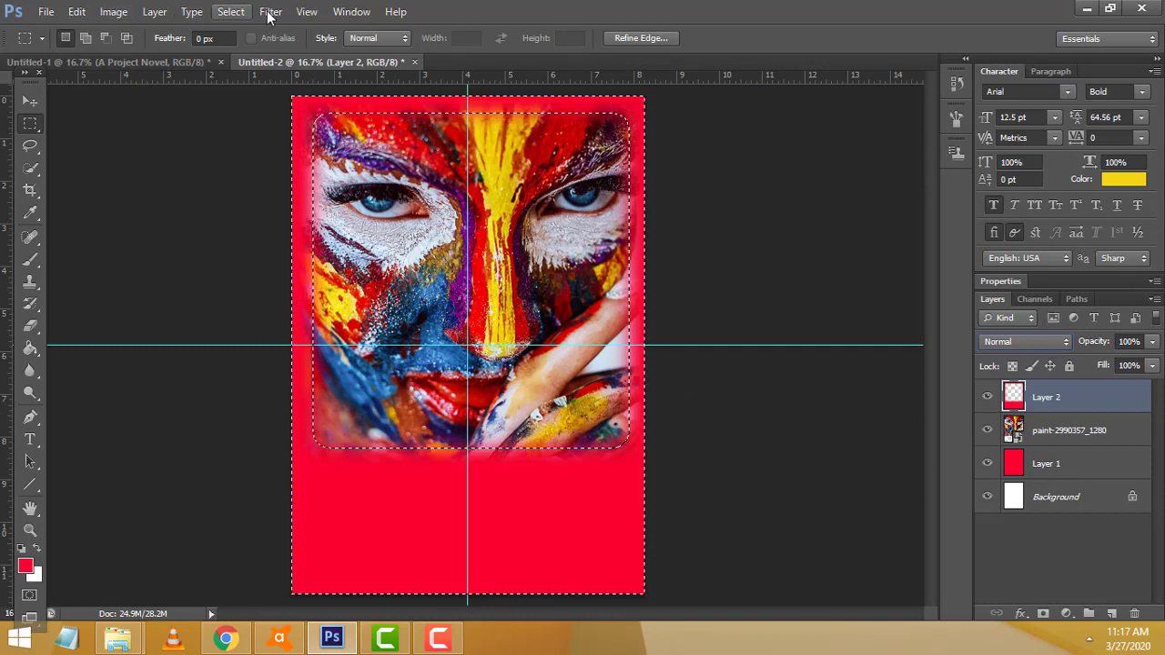
{"action": "left_click", "coordinate": [230, 11]}
{"action": "left_click", "coordinate": [309, 46]}
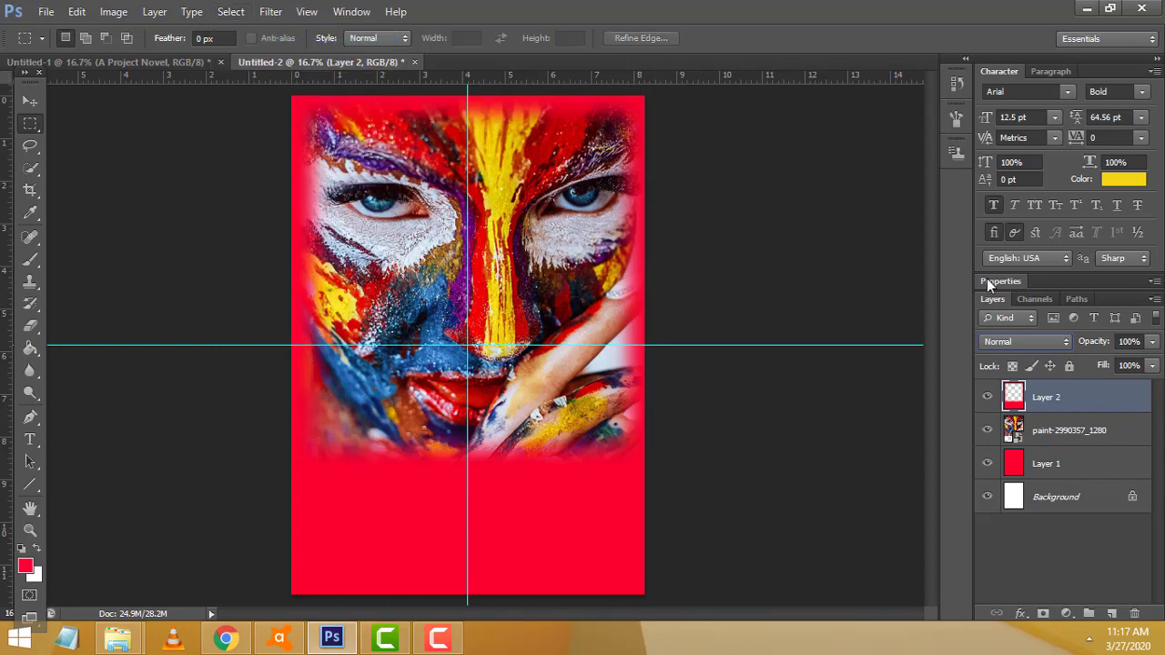
{"action": "left_click", "coordinate": [29, 102]}
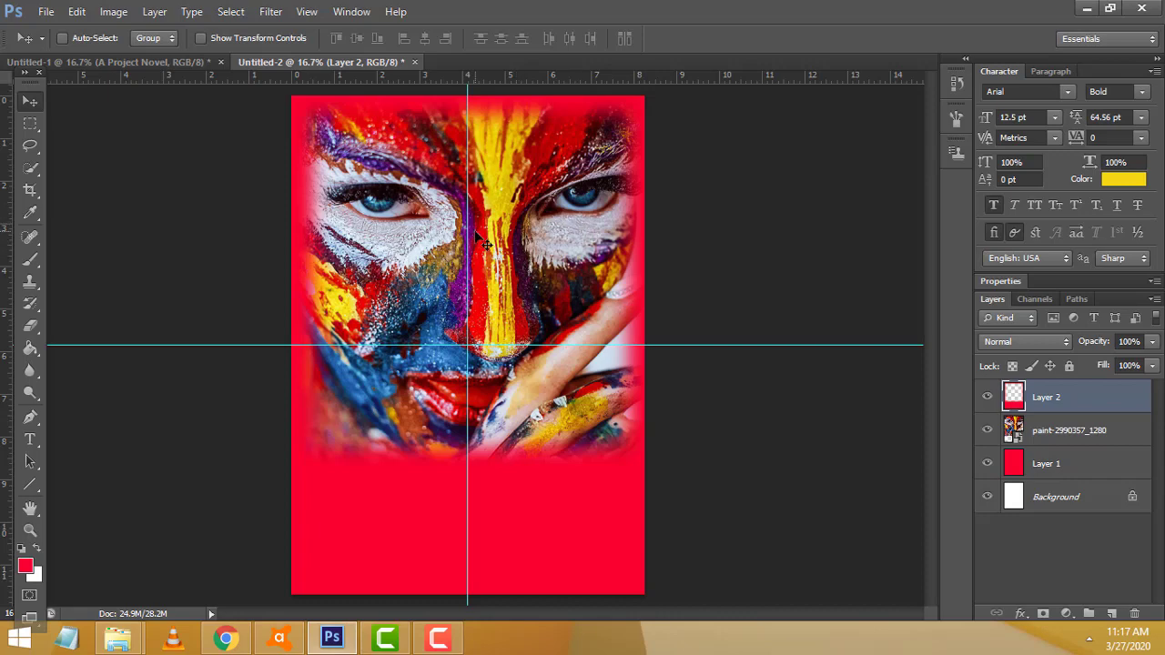
- Brighten the red surround with Levels, midtone slider at 1.64
{"action": "left_click", "coordinate": [77, 11]}
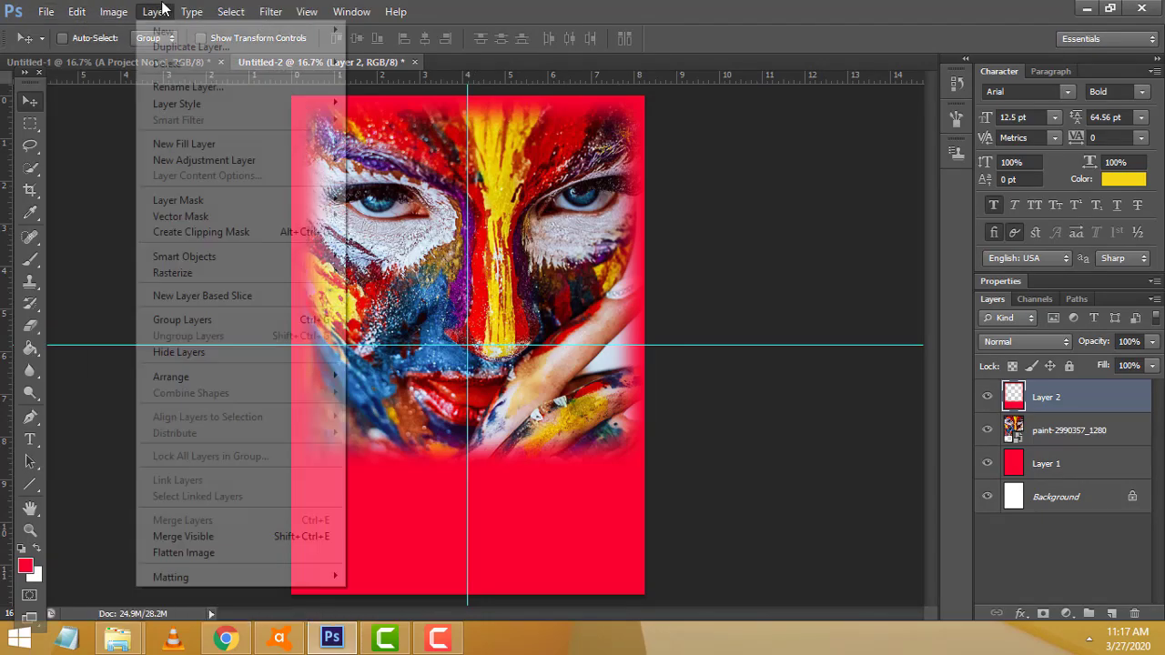
{"action": "mouse_move", "coordinate": [138, 55]}
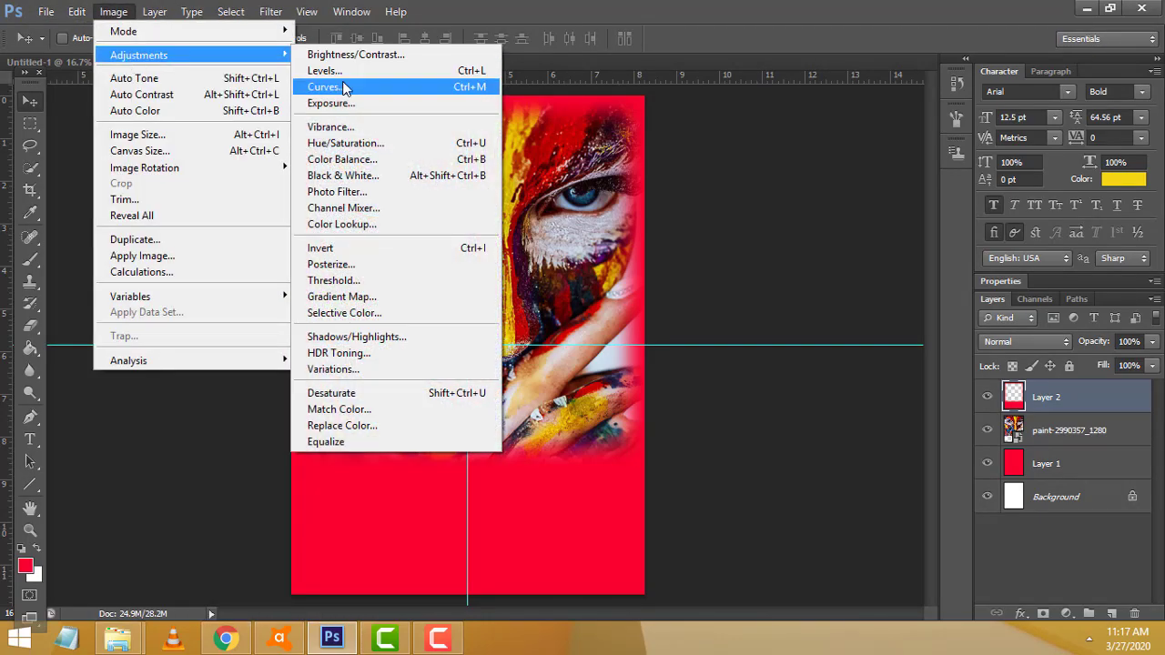
{"action": "left_click", "coordinate": [342, 73]}
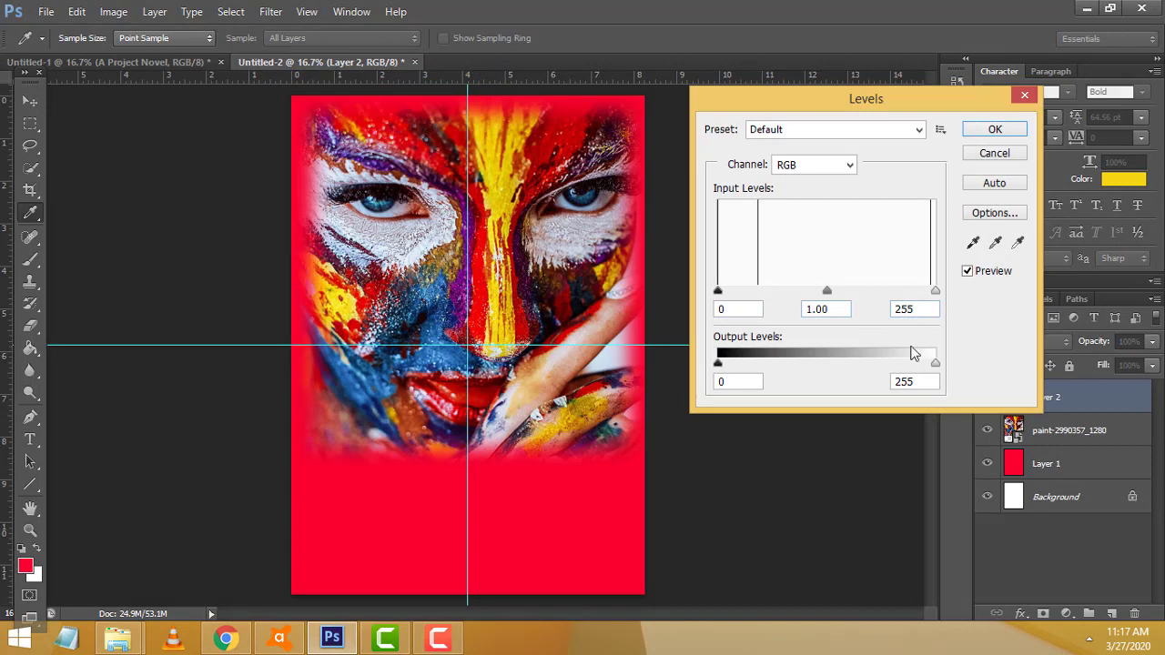
{"action": "mouse_move", "coordinate": [934, 363]}
{"action": "left_mouse_down"}
{"action": "mouse_move", "coordinate": [918, 364]}
{"action": "mouse_move", "coordinate": [935, 363]}
{"action": "left_mouse_up"}
{"action": "left_click_drag", "start_coordinate": [827, 292], "coordinate": [787, 290]}
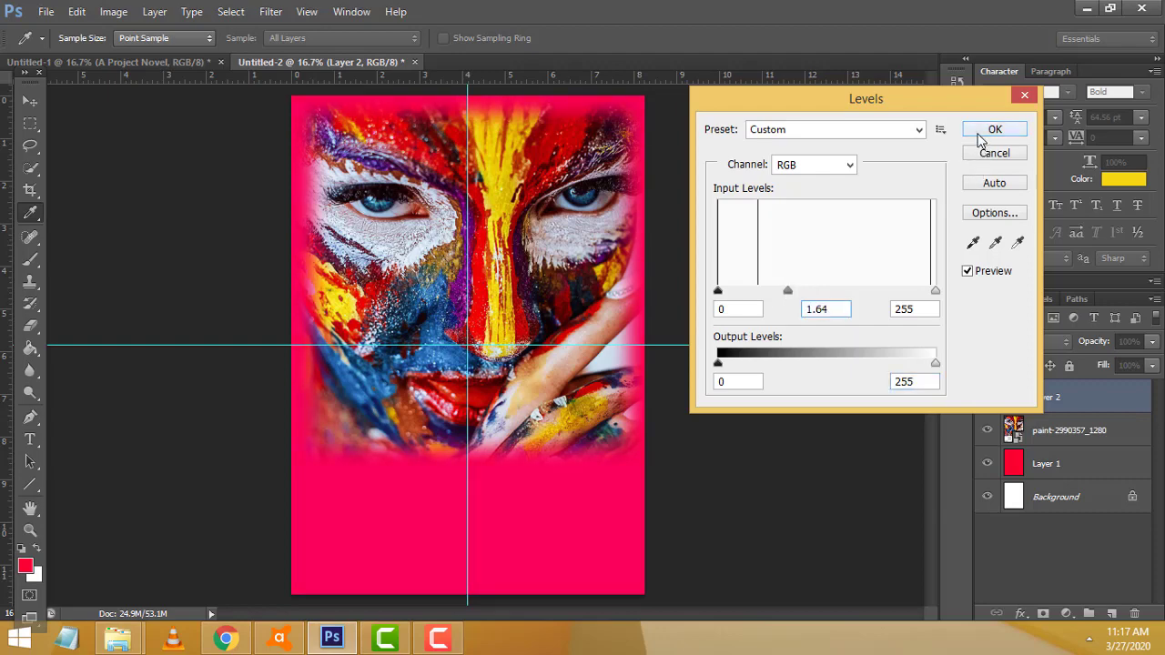
{"action": "left_click", "coordinate": [991, 129]}
- Try a Hue/Saturation shift pushing the surround toward magenta
{"action": "left_click", "coordinate": [77, 12]}
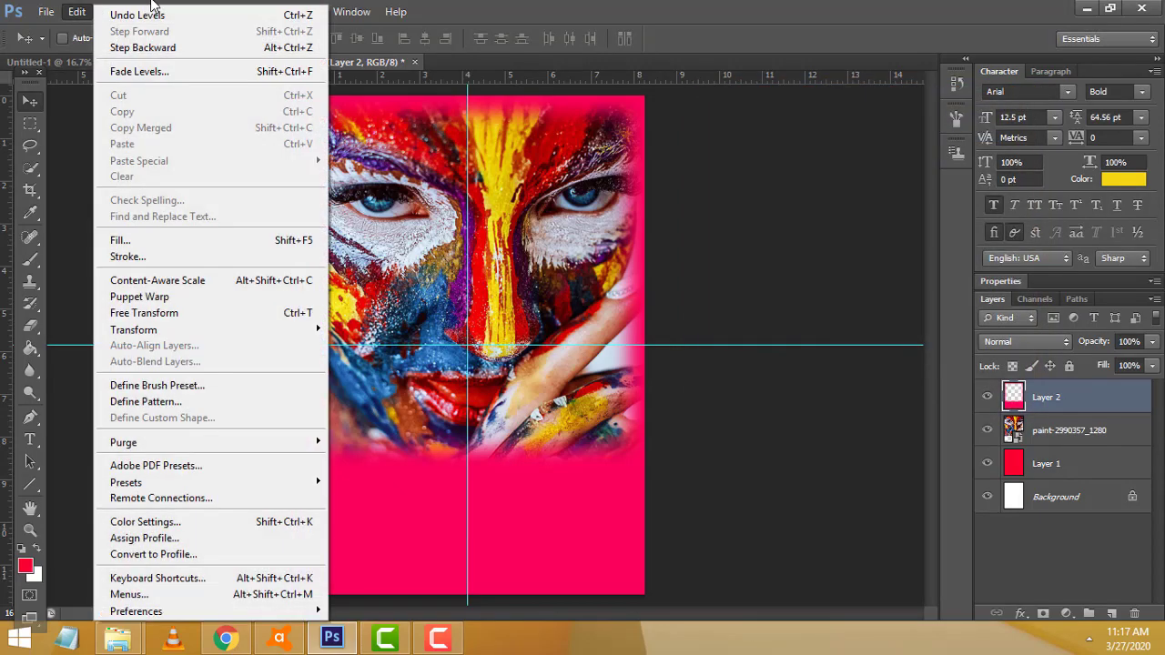
{"action": "mouse_move", "coordinate": [138, 55]}
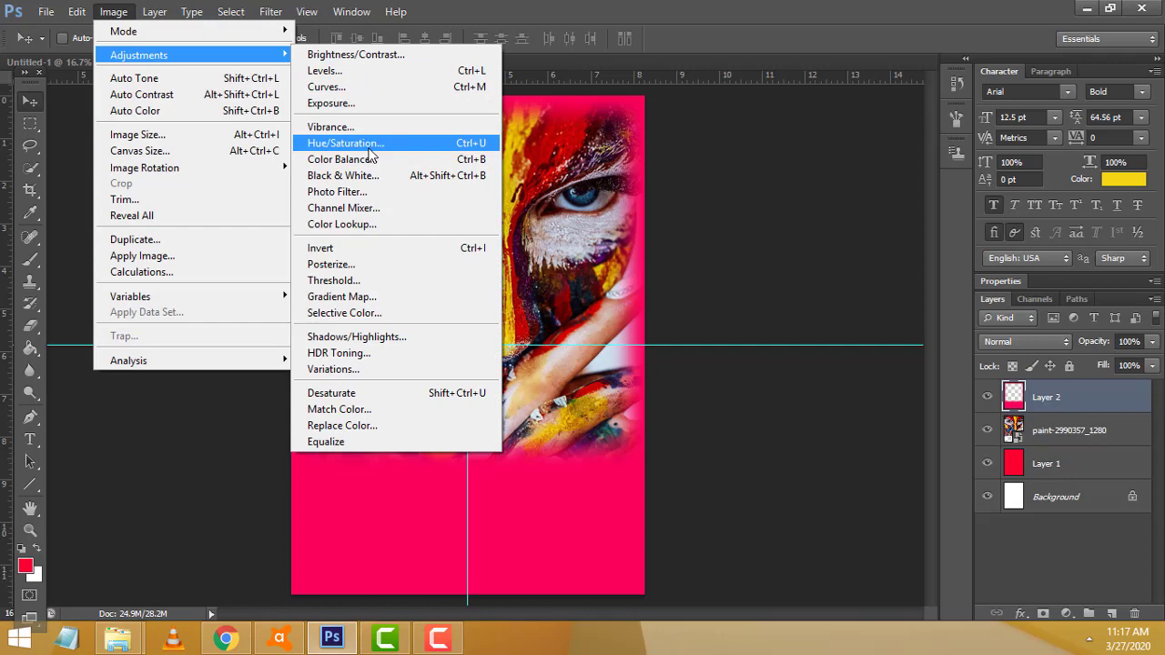
{"action": "left_click", "coordinate": [370, 146]}
{"action": "left_click_drag", "start_coordinate": [865, 166], "coordinate": [844, 166]}
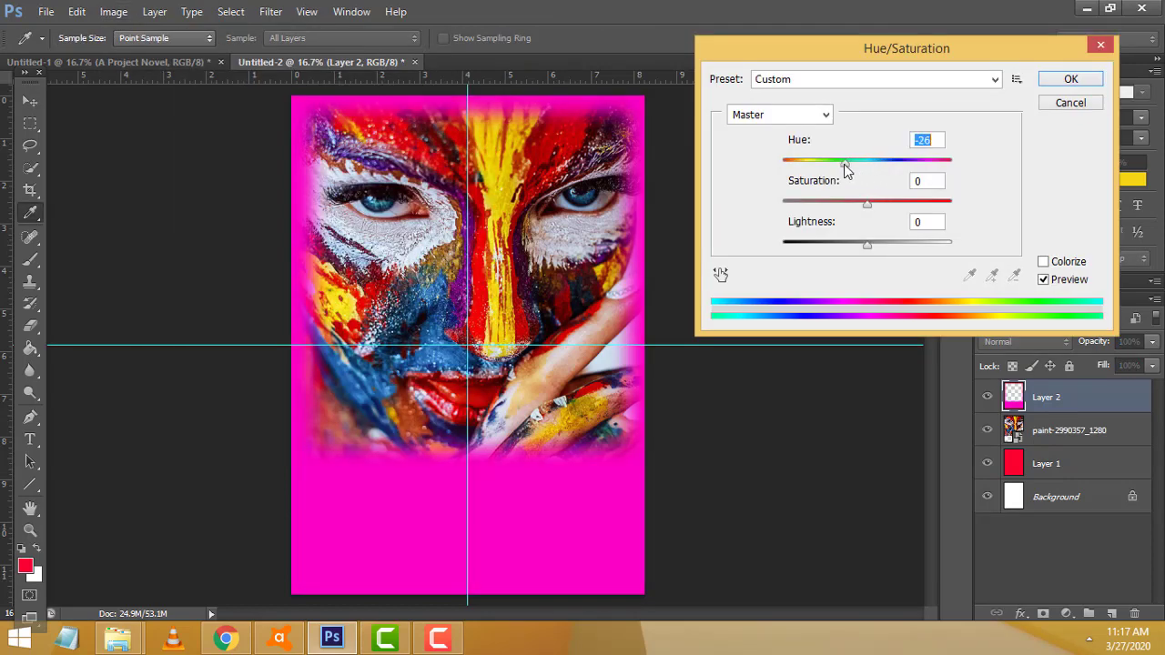
{"action": "left_click", "coordinate": [1061, 84]}
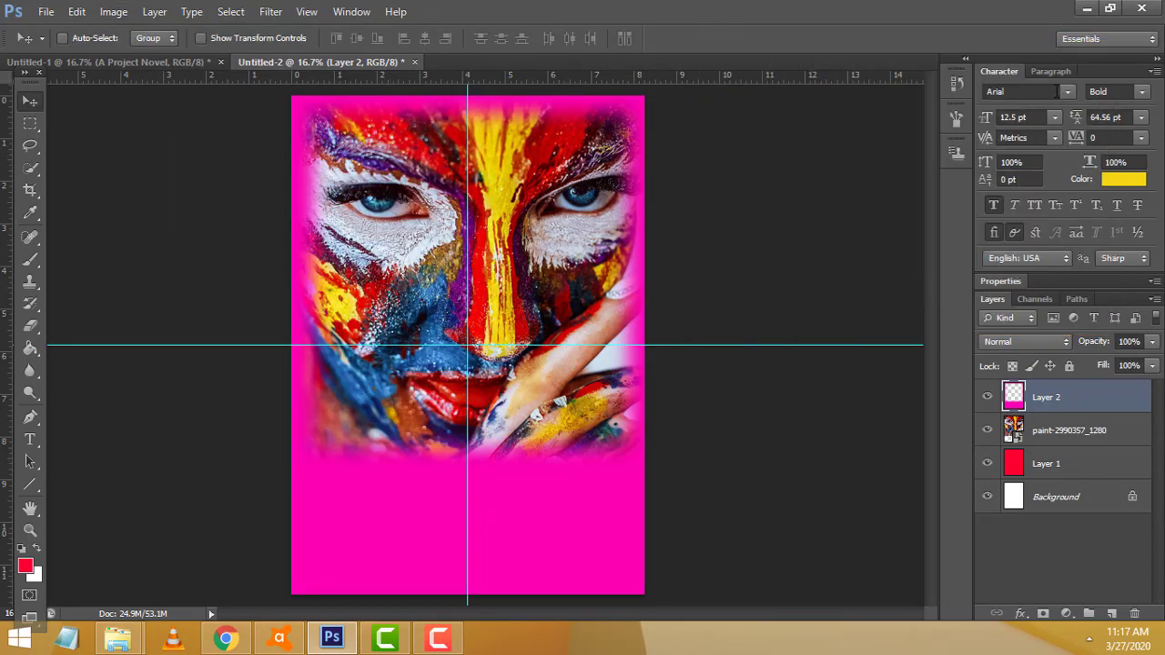
- Undo the trial magenta hue shift and rasterize the face photo layer
{"action": "key", "text": "ctrl+z"}
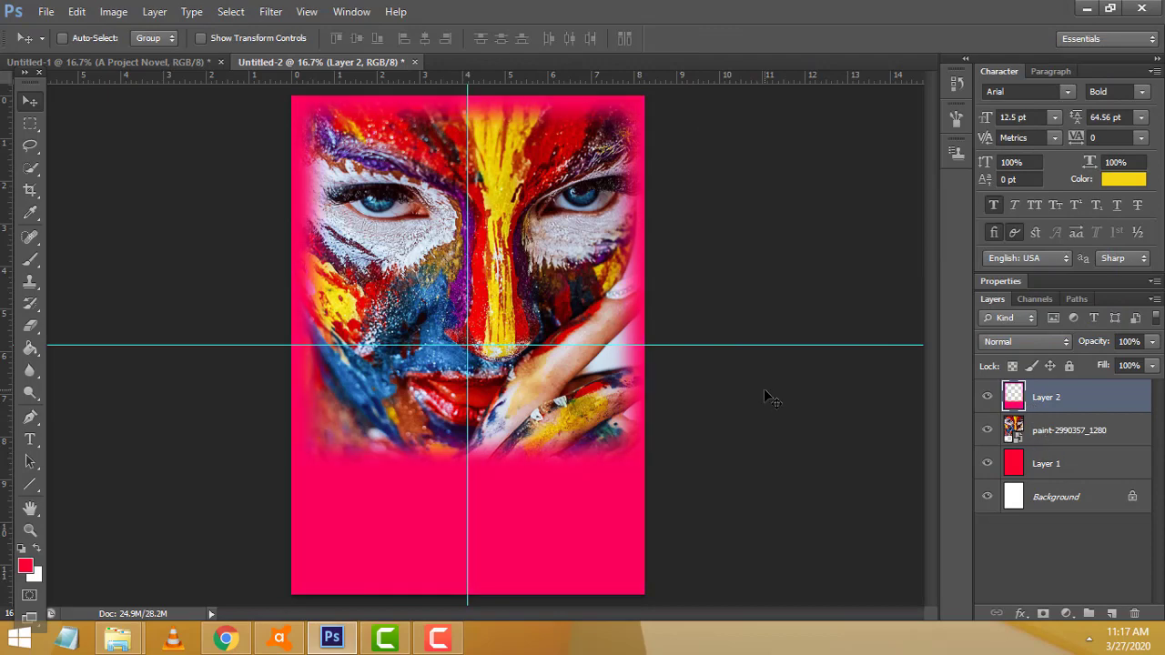
{"action": "left_click", "coordinate": [1049, 435]}
{"action": "right_click", "coordinate": [1130, 441]}
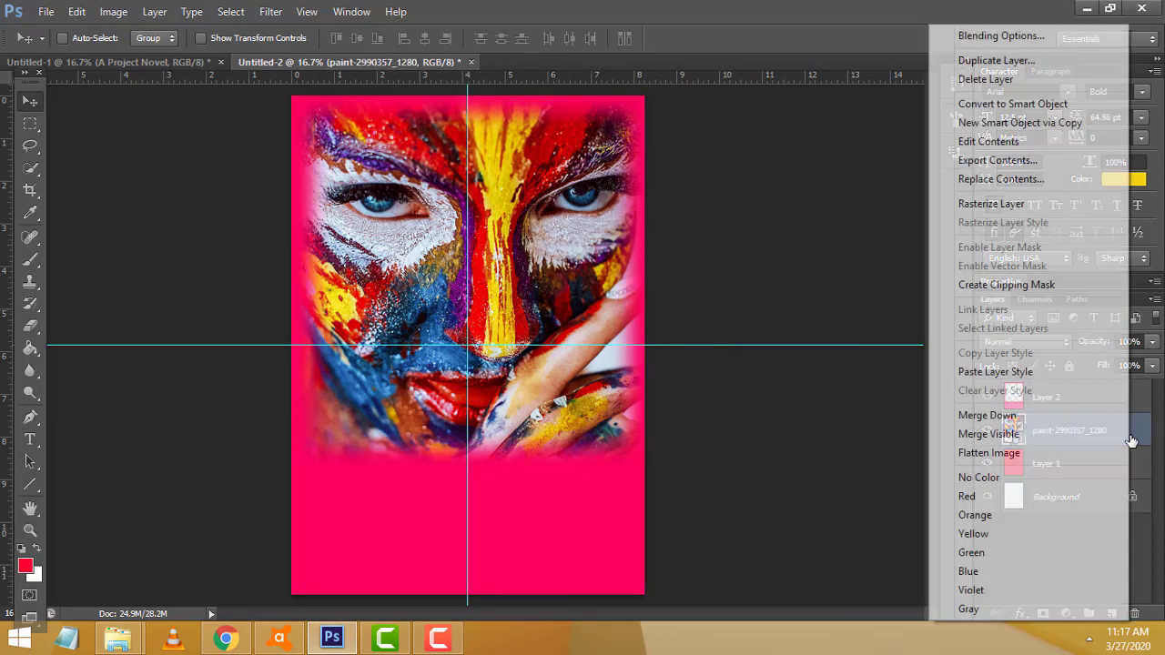
{"action": "left_click", "coordinate": [1001, 204]}
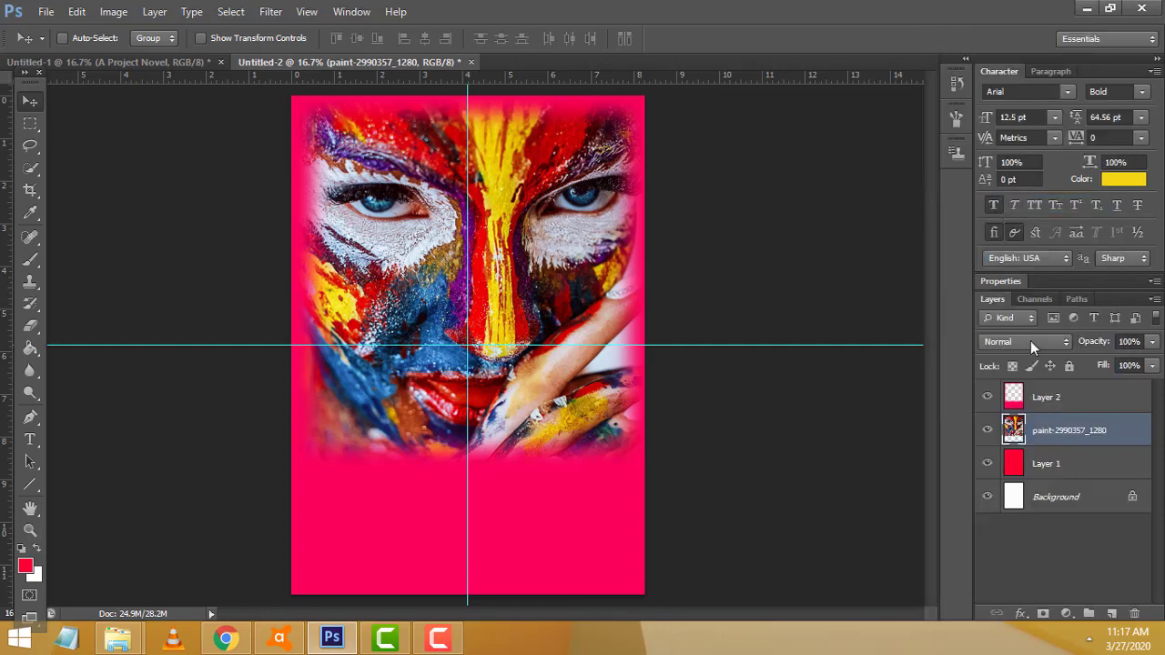
- Apply Hue/Saturation to the face photo with Hue -20 and Saturation -30
{"action": "left_click", "coordinate": [113, 13]}
{"action": "mouse_move", "coordinate": [139, 55]}
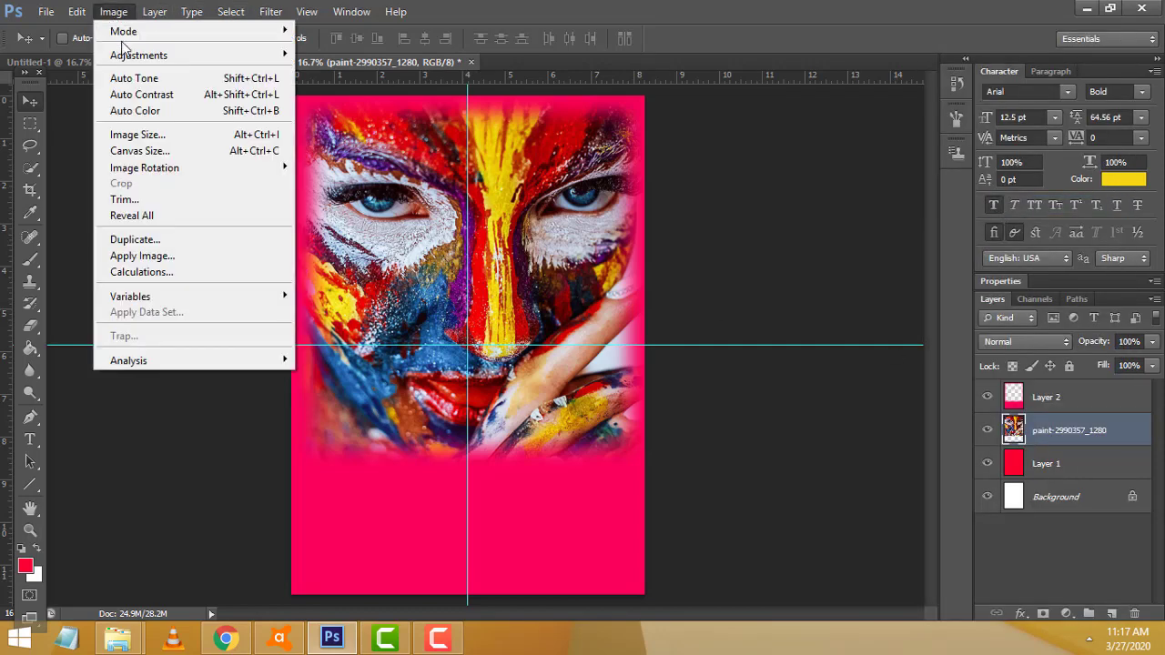
{"action": "left_click", "coordinate": [384, 146]}
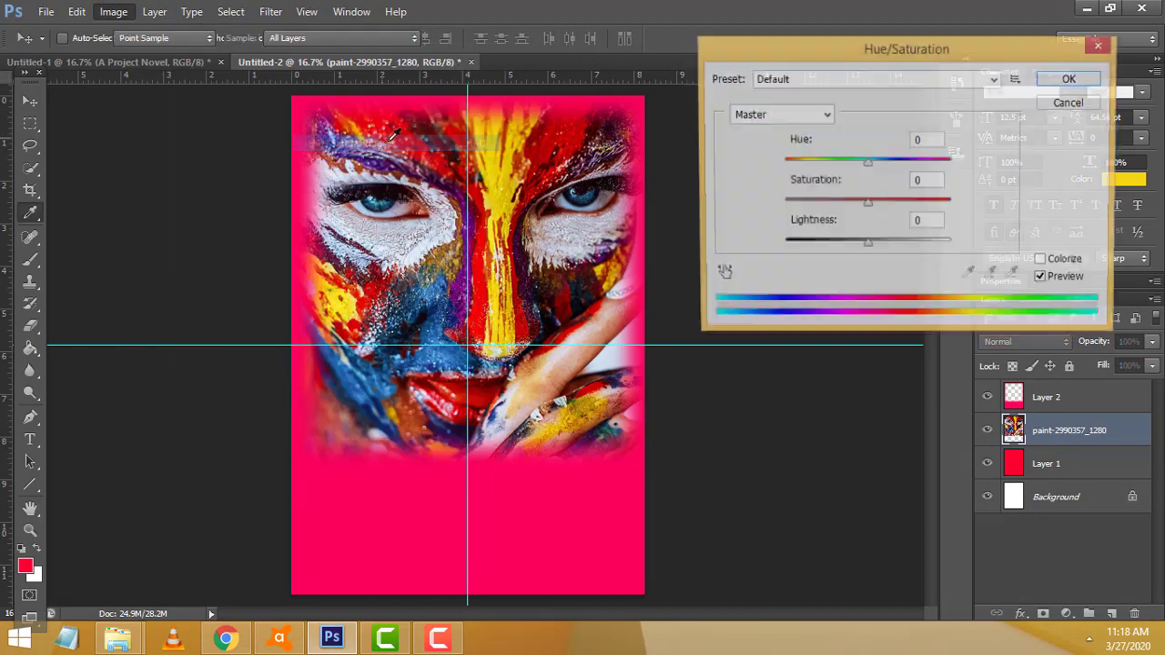
{"action": "left_click_drag", "start_coordinate": [866, 163], "coordinate": [850, 164]}
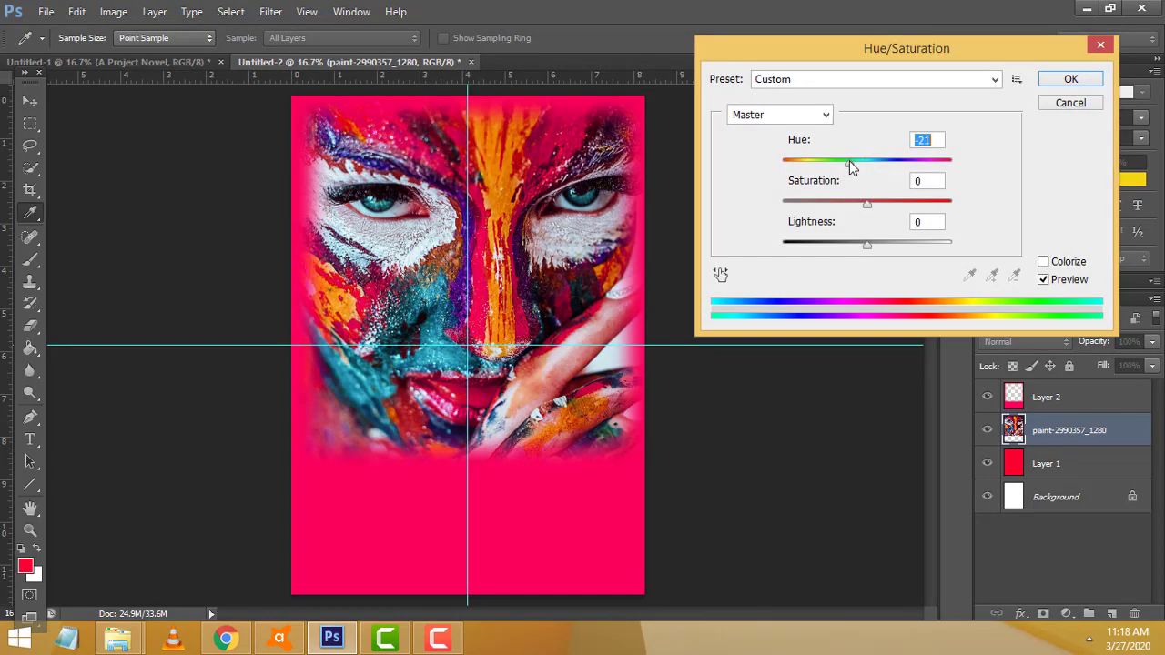
{"action": "left_click_drag", "start_coordinate": [865, 204], "coordinate": [851, 204]}
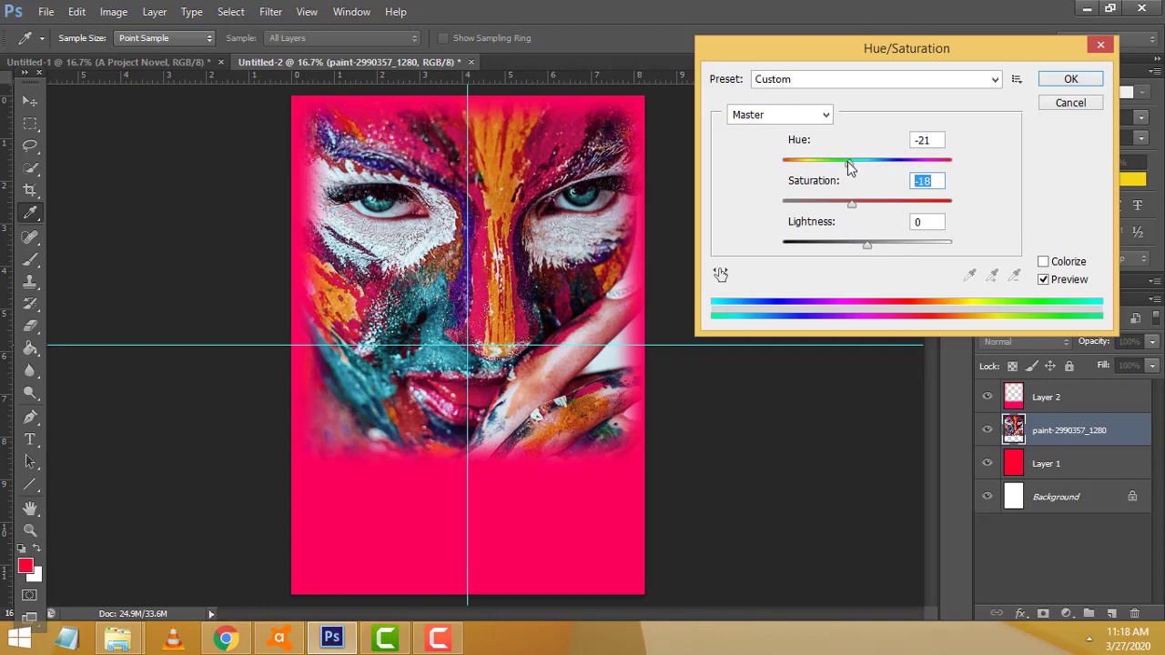
{"action": "left_click_drag", "start_coordinate": [848, 166], "coordinate": [859, 168]}
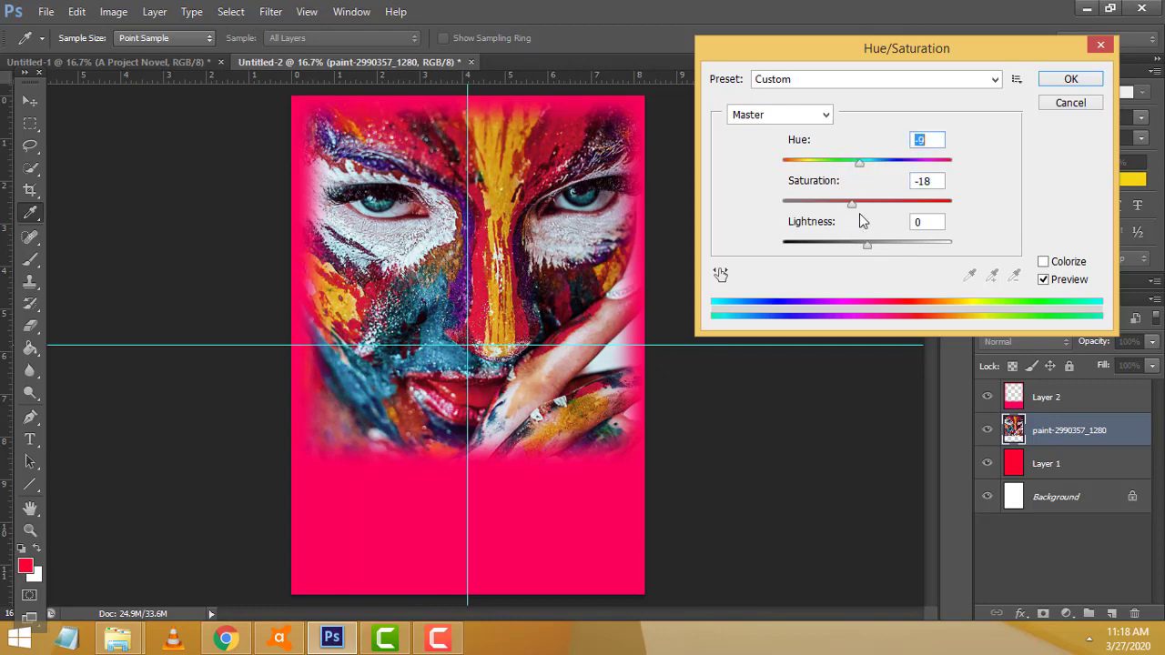
{"action": "left_click_drag", "start_coordinate": [853, 209], "coordinate": [847, 210]}
{"action": "mouse_move", "coordinate": [859, 162]}
{"action": "left_mouse_down"}
{"action": "mouse_move", "coordinate": [904, 164]}
{"action": "mouse_move", "coordinate": [857, 171]}
{"action": "left_mouse_up"}
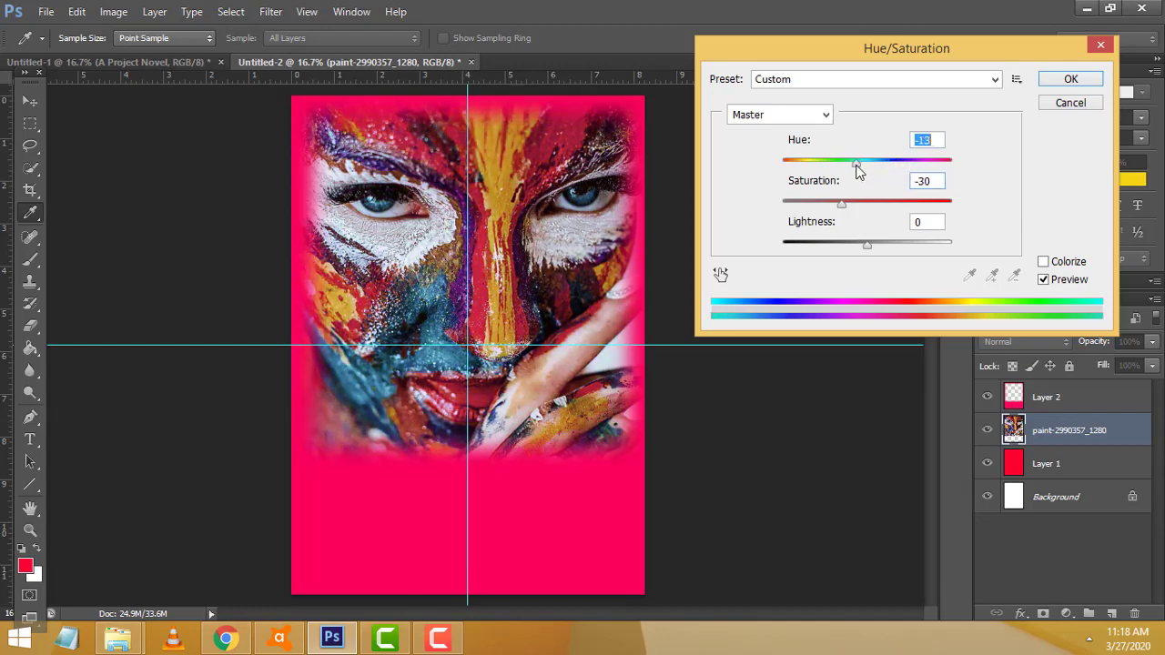
{"action": "left_click", "coordinate": [1062, 79]}
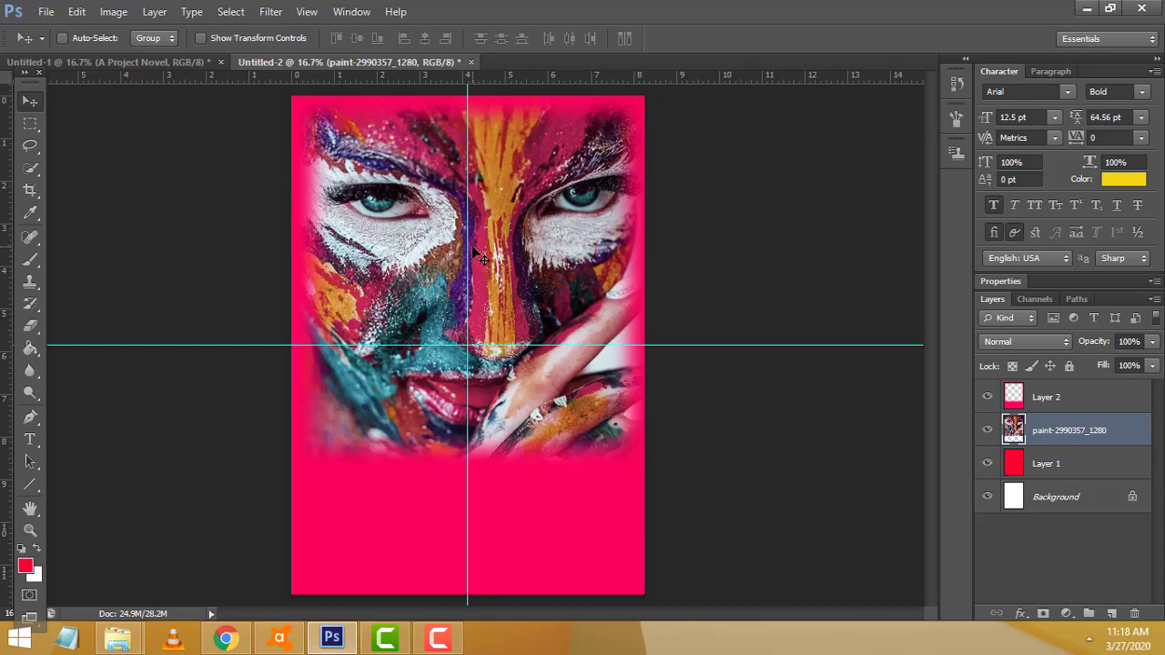
{"action": "key", "text": "ctrl+semicolon"}
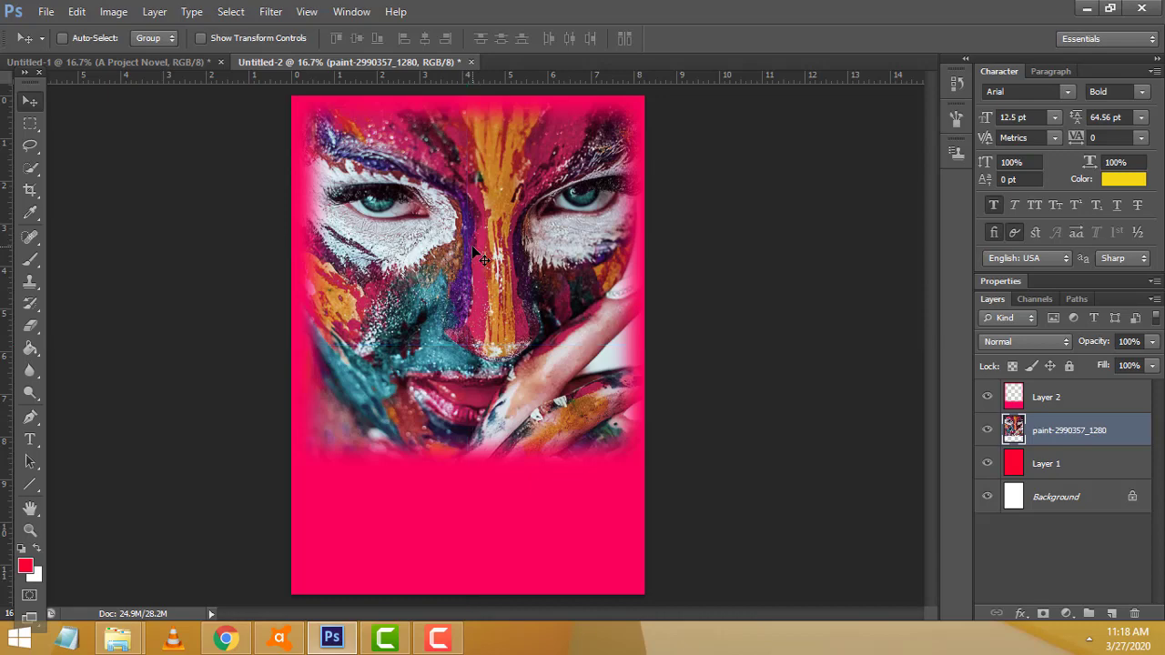
{"action": "key", "text": "ctrl+semicolon"}
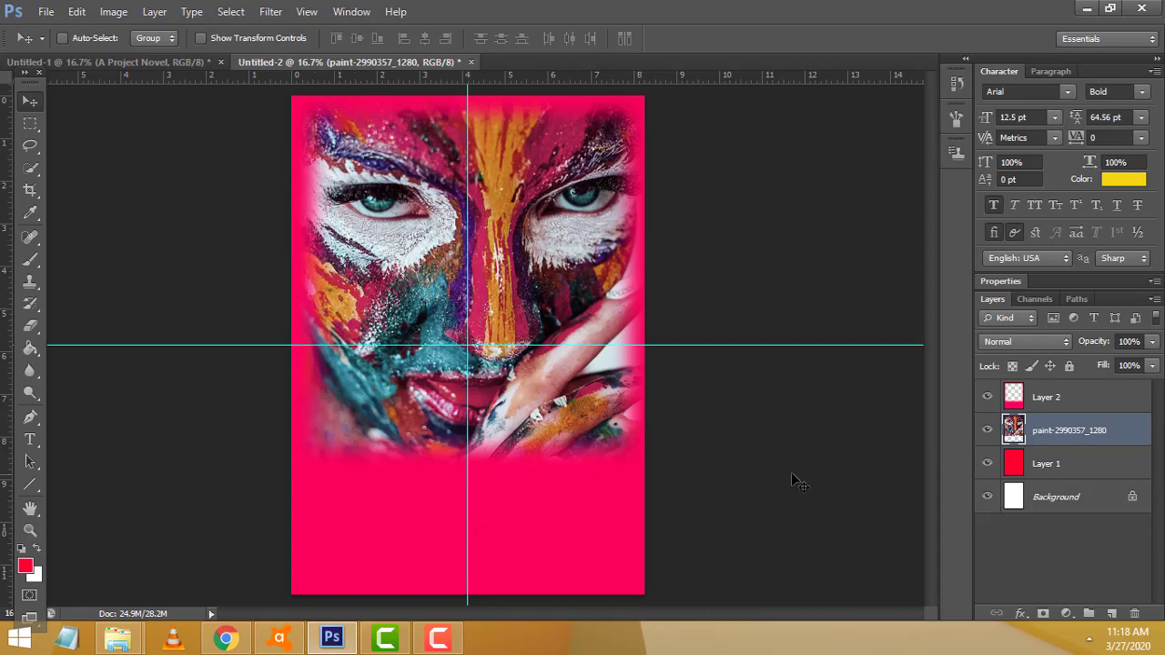
{"action": "left_click", "coordinate": [140, 60]}
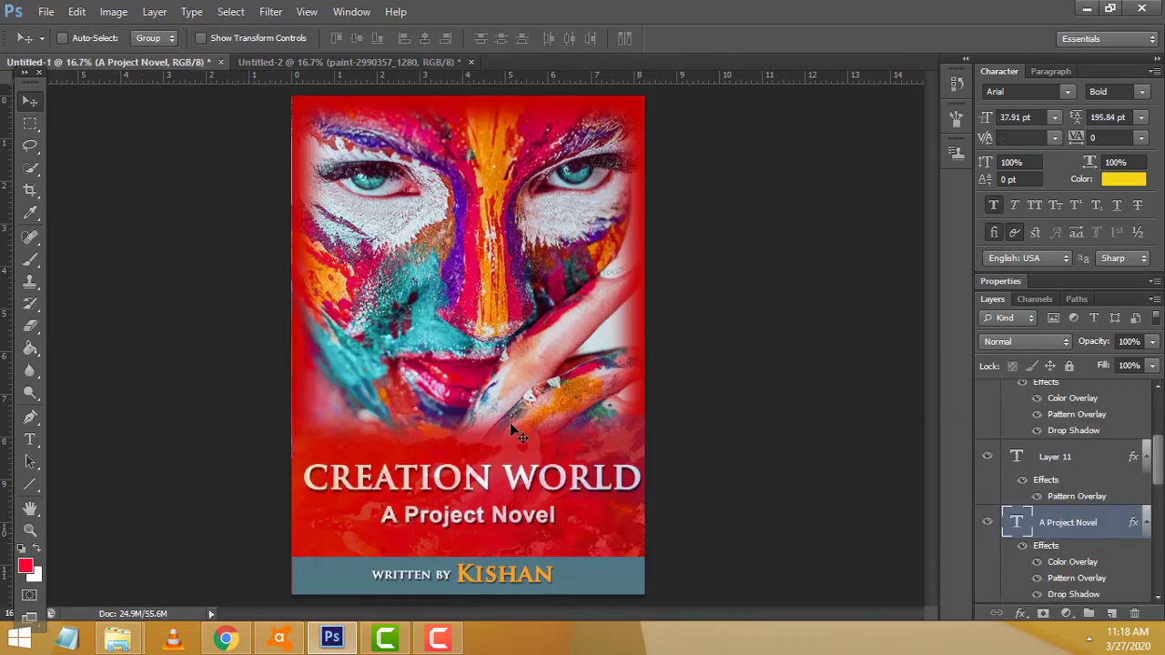
{"action": "left_click", "coordinate": [289, 64]}
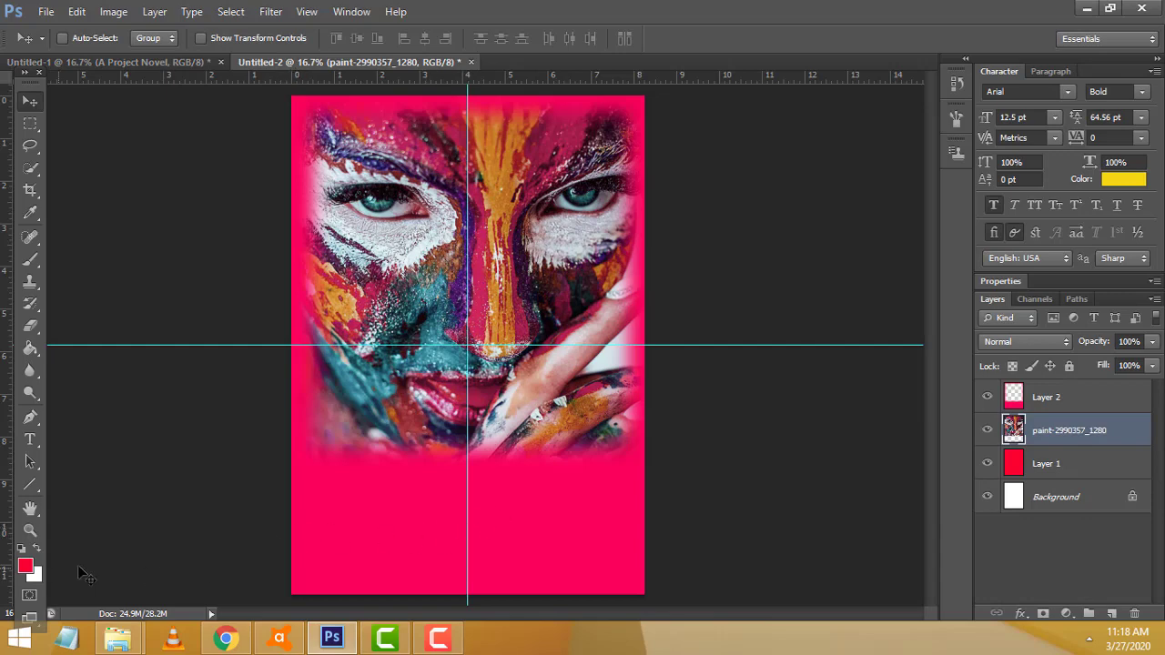
{"action": "left_click", "coordinate": [144, 62]}
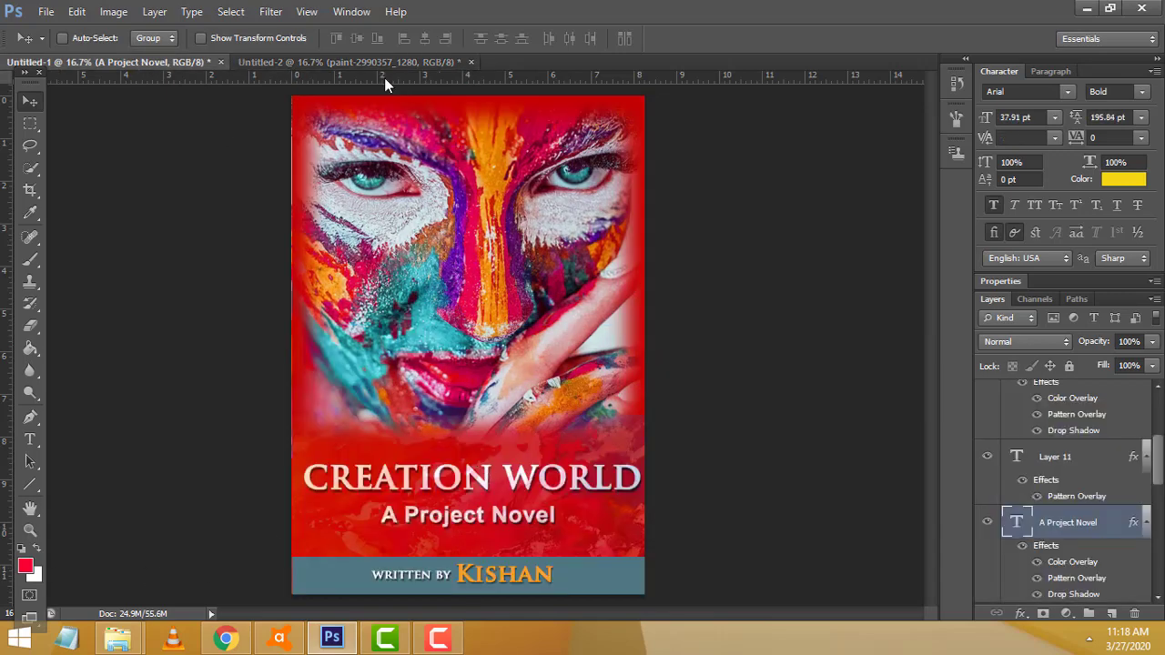
{"action": "left_click", "coordinate": [357, 62]}
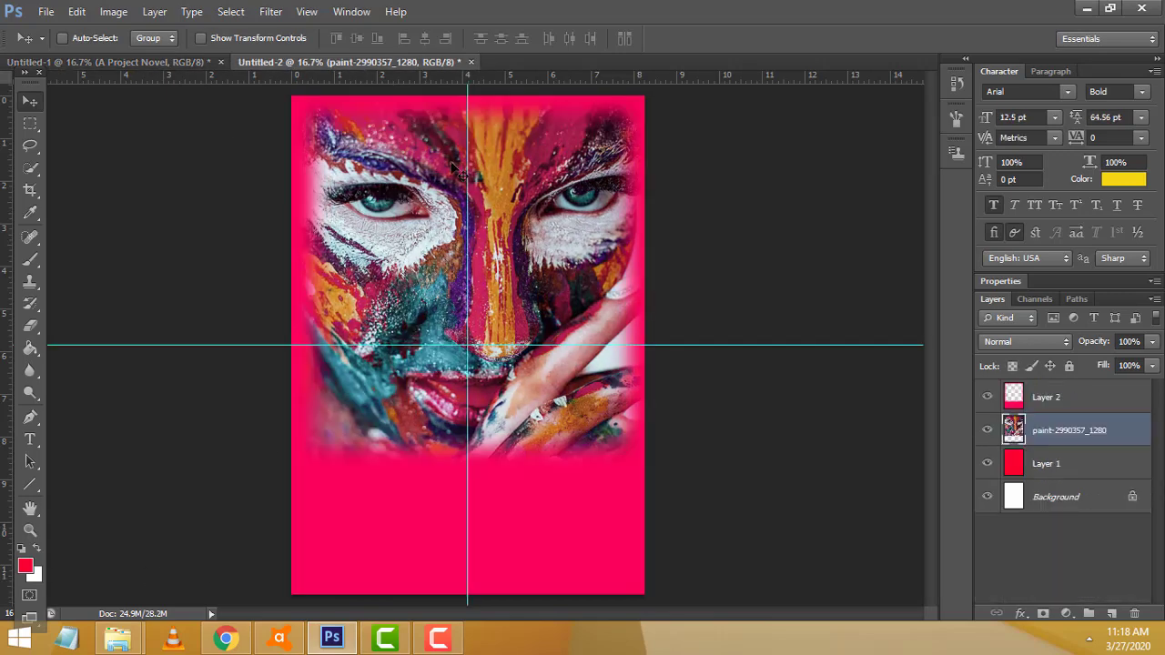
- Set the Type tool to 72 pt white and move Layer 3 above Layer 2
{"action": "left_click", "coordinate": [30, 439]}
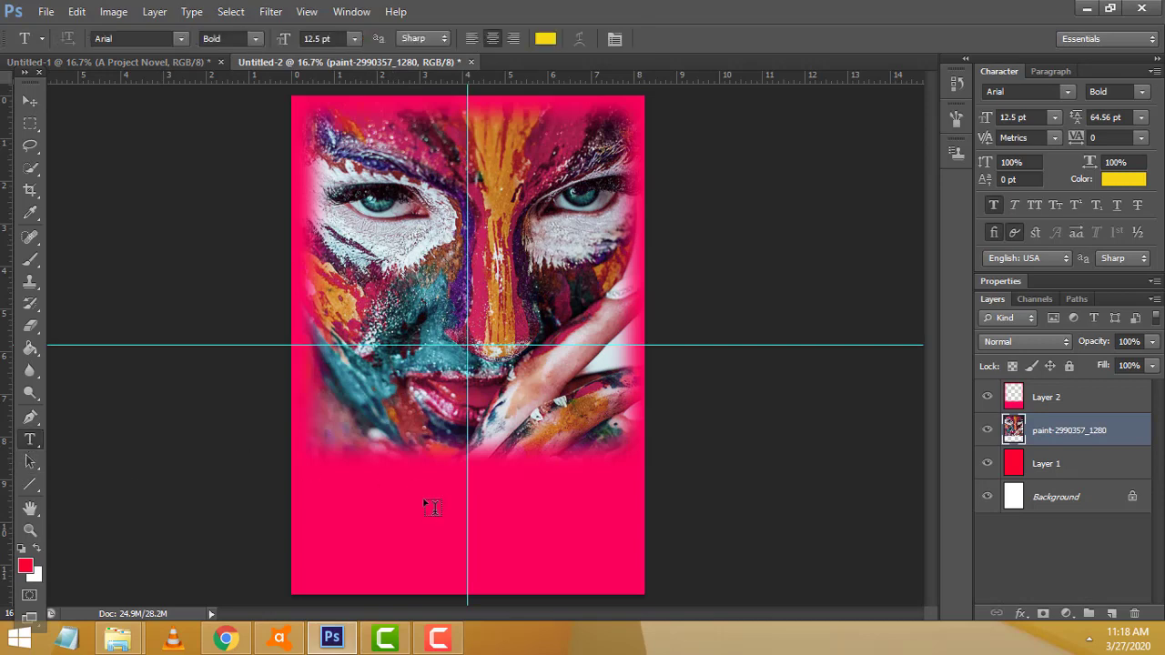
{"action": "left_click", "coordinate": [360, 504]}
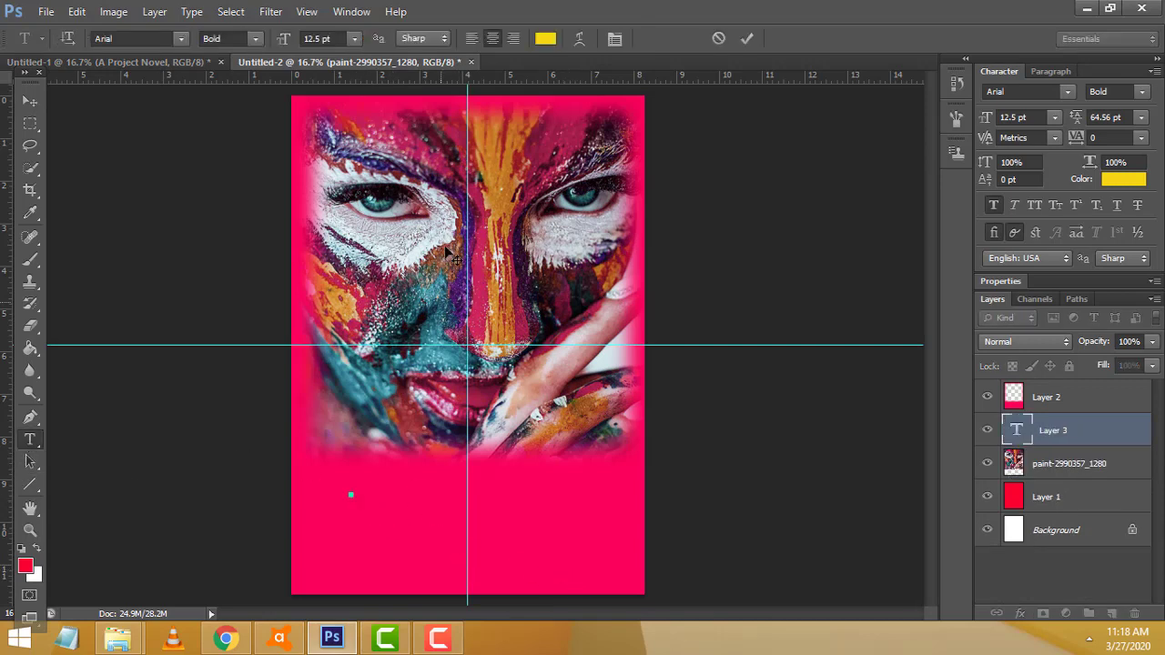
{"action": "left_click", "coordinate": [353, 38]}
{"action": "left_click", "coordinate": [338, 328]}
{"action": "left_click", "coordinate": [38, 549]}
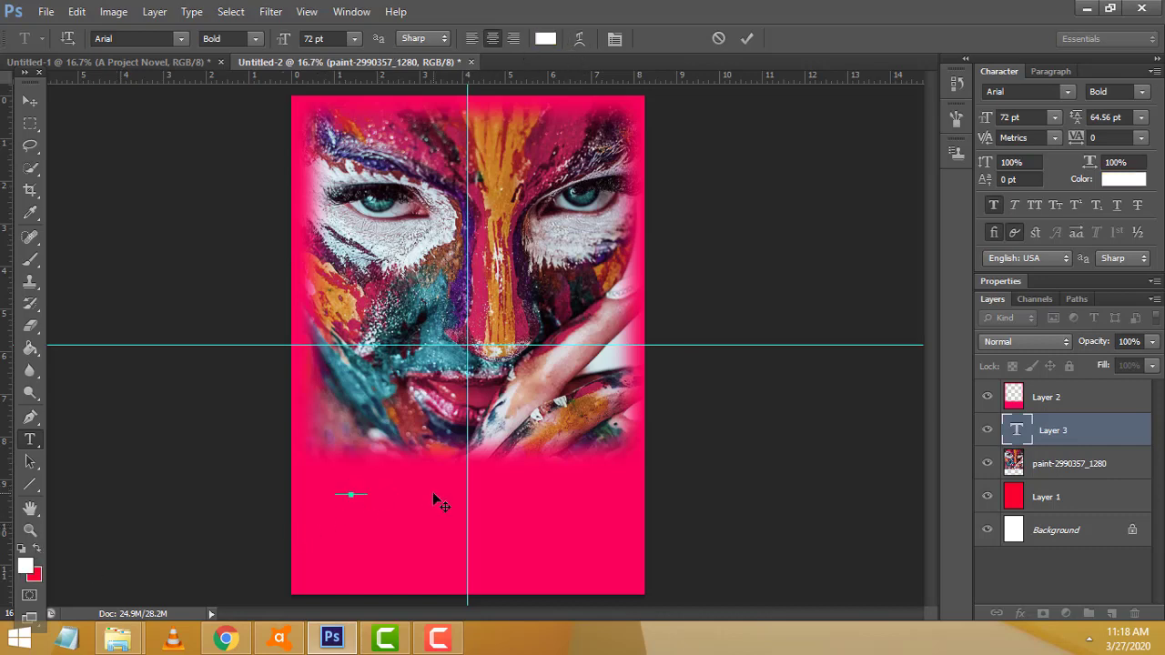
{"action": "left_click_drag", "start_coordinate": [1068, 440], "coordinate": [1047, 401]}
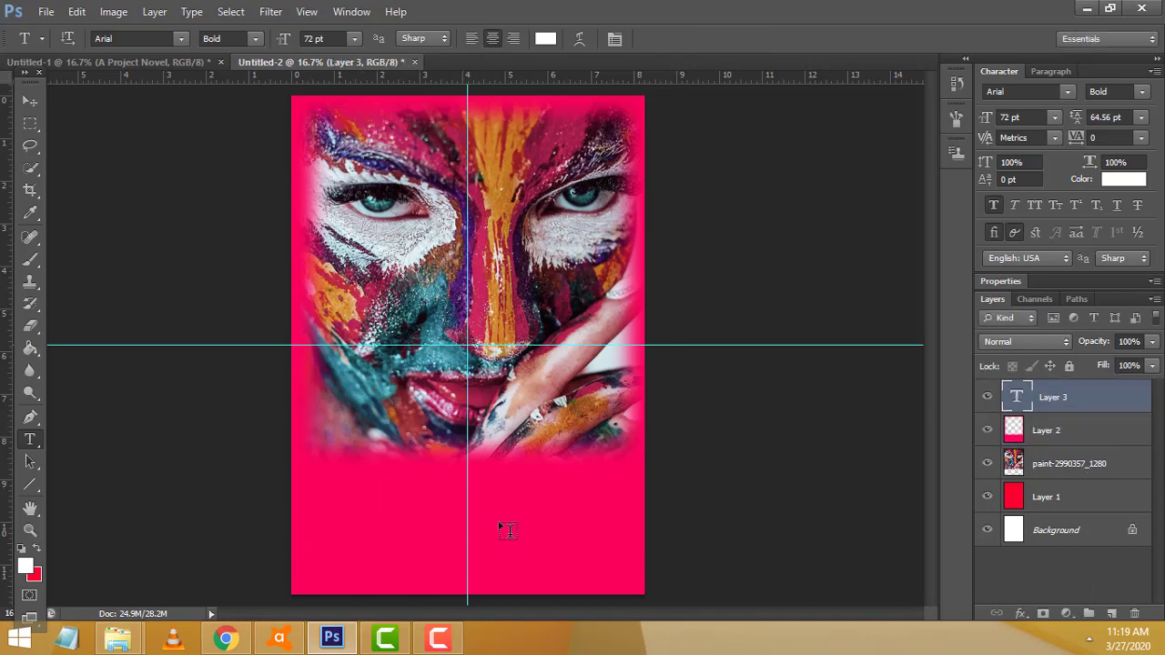
- Type the title CREATION WORLD below the face and shift it right
{"action": "left_click", "coordinate": [340, 494]}
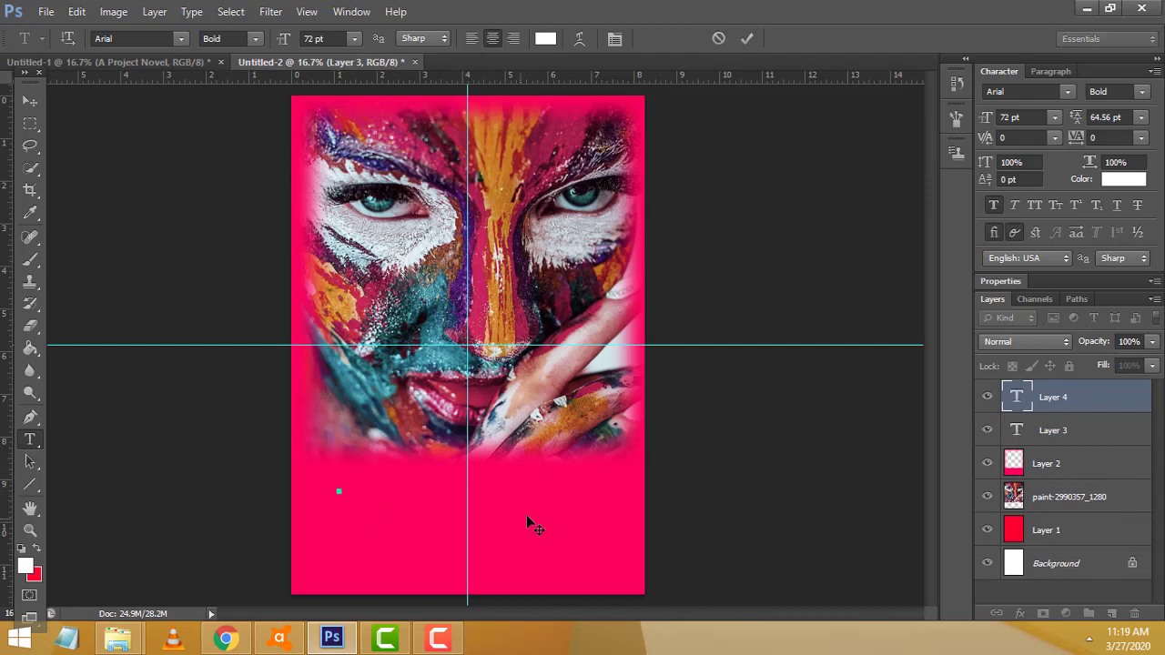
{"action": "type", "text": "C"}
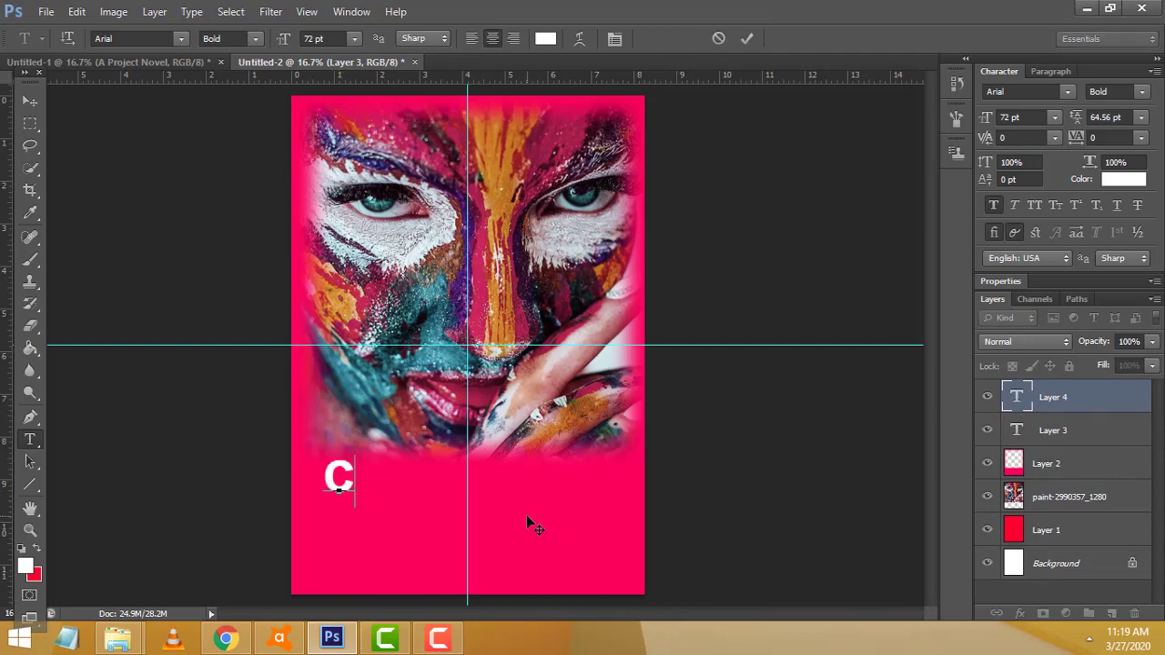
{"action": "type", "text": "R"}
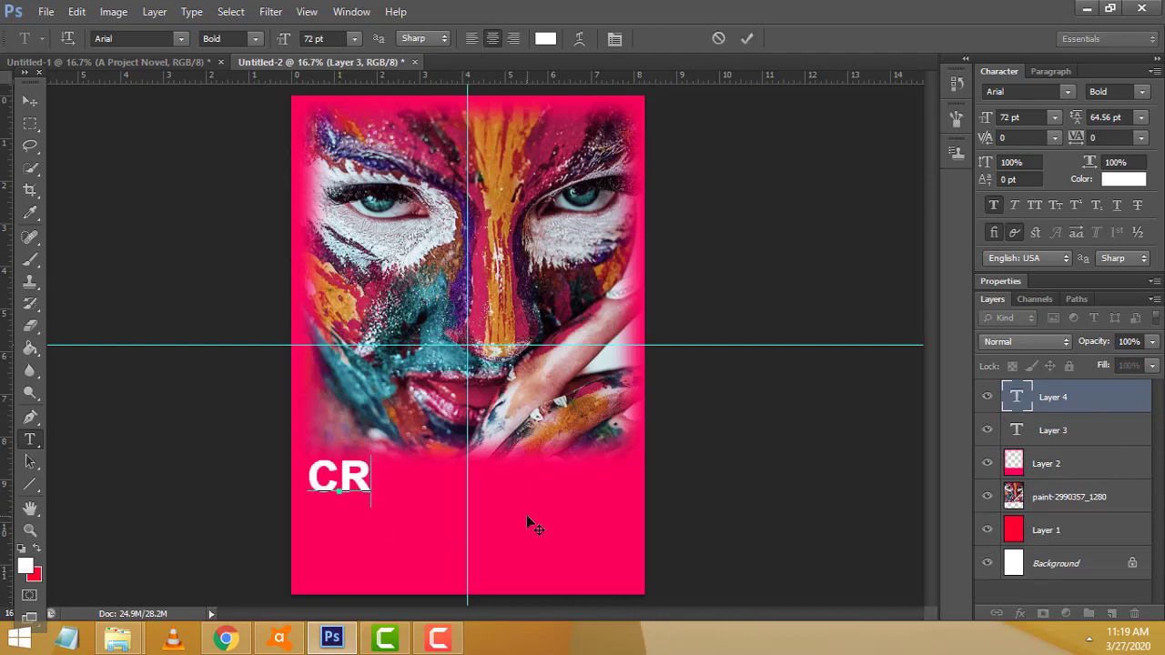
{"action": "type", "text": "EATIO"}
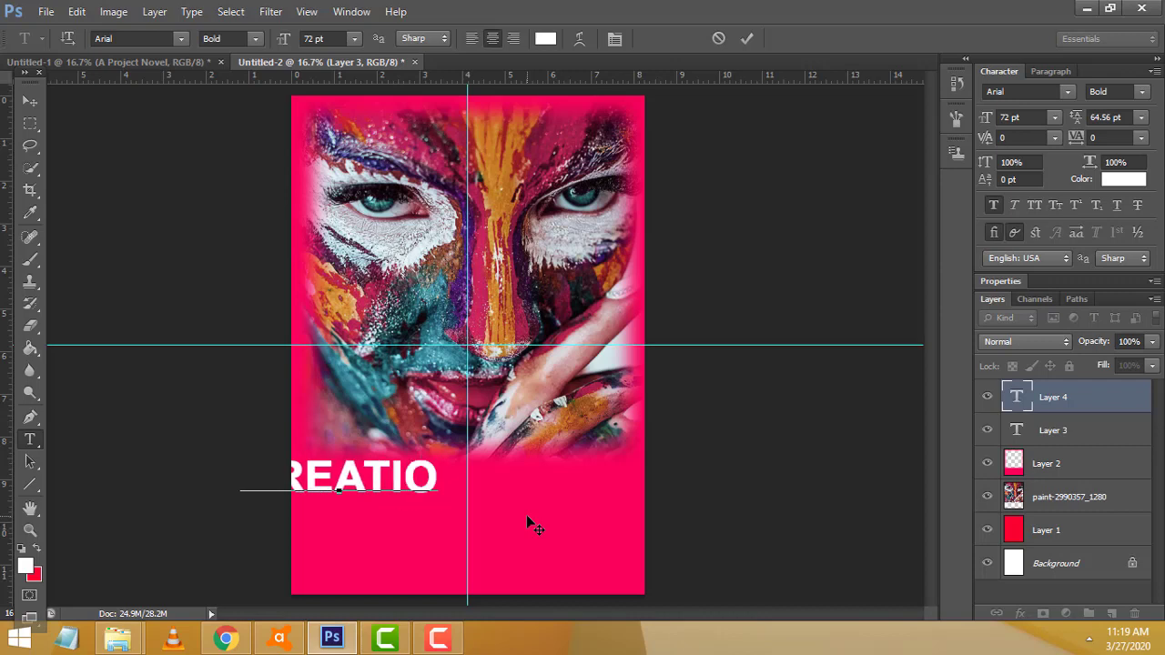
{"action": "type", "text": "N WORLD"}
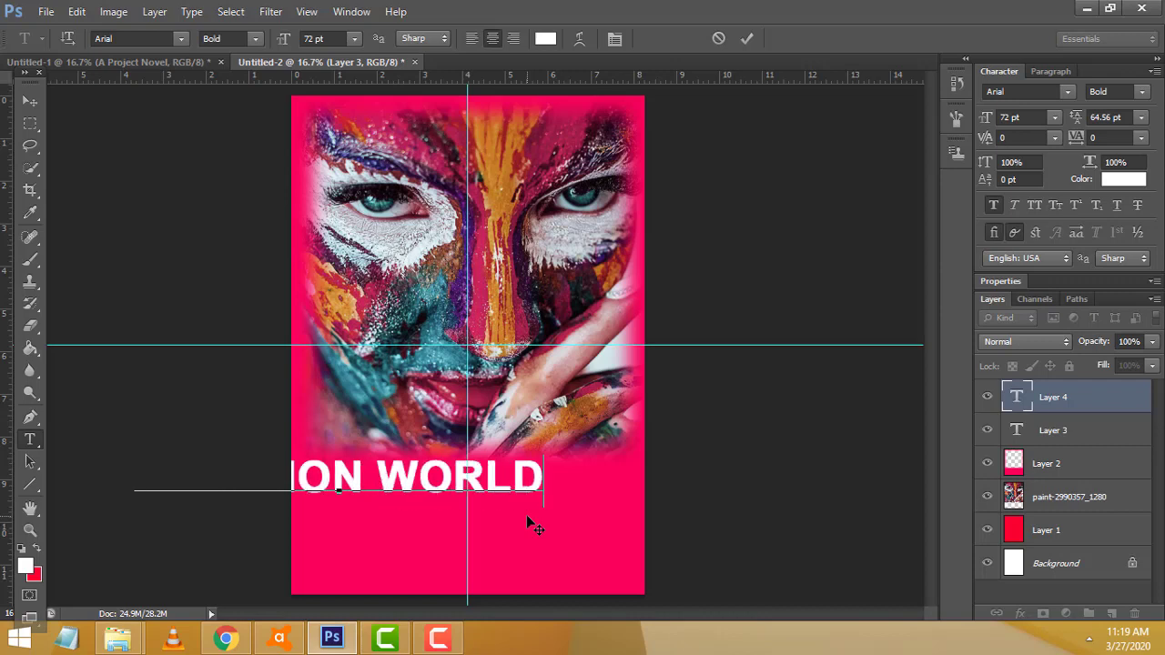
{"action": "left_click", "coordinate": [30, 100]}
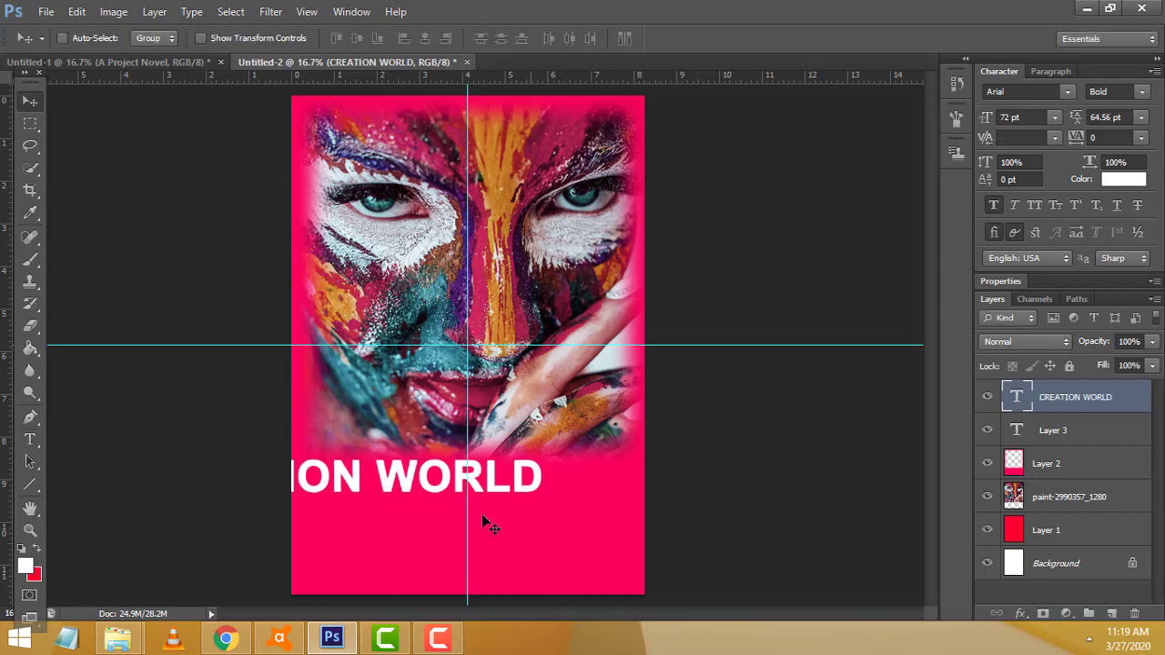
{"action": "left_click_drag", "start_coordinate": [478, 493], "coordinate": [635, 496]}
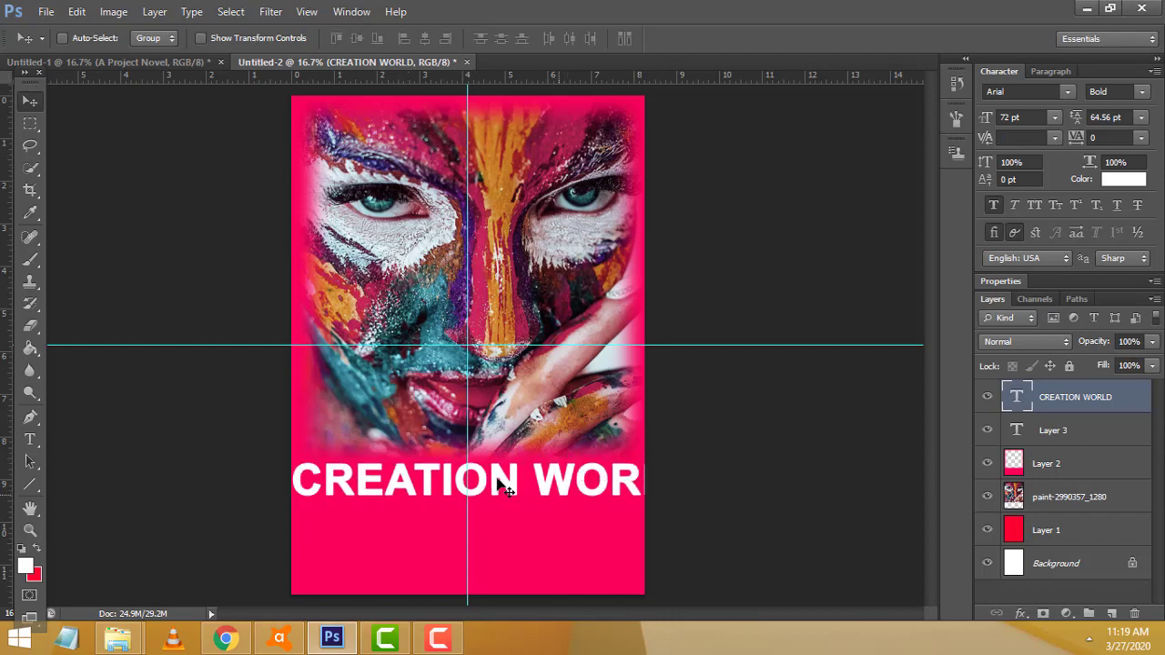
- Scale the title down with Free Transform and set its font to Trajan Pro
{"action": "left_click", "coordinate": [76, 12]}
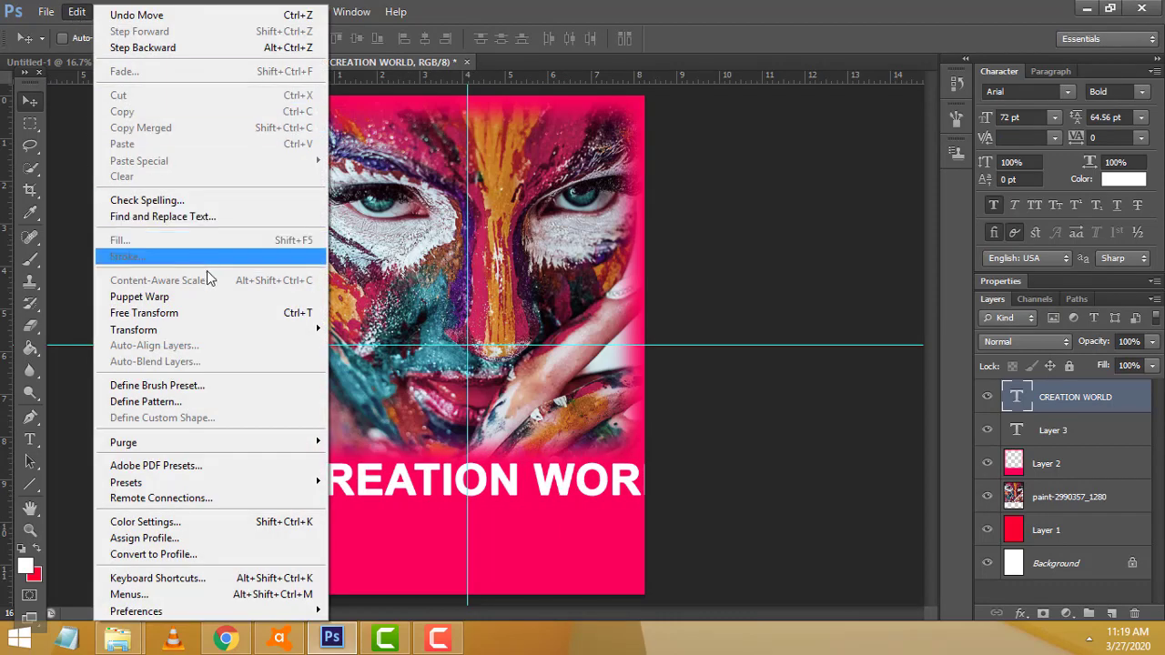
{"action": "left_click", "coordinate": [144, 313]}
{"action": "left_click_drag", "start_coordinate": [702, 460], "coordinate": [644, 465]}
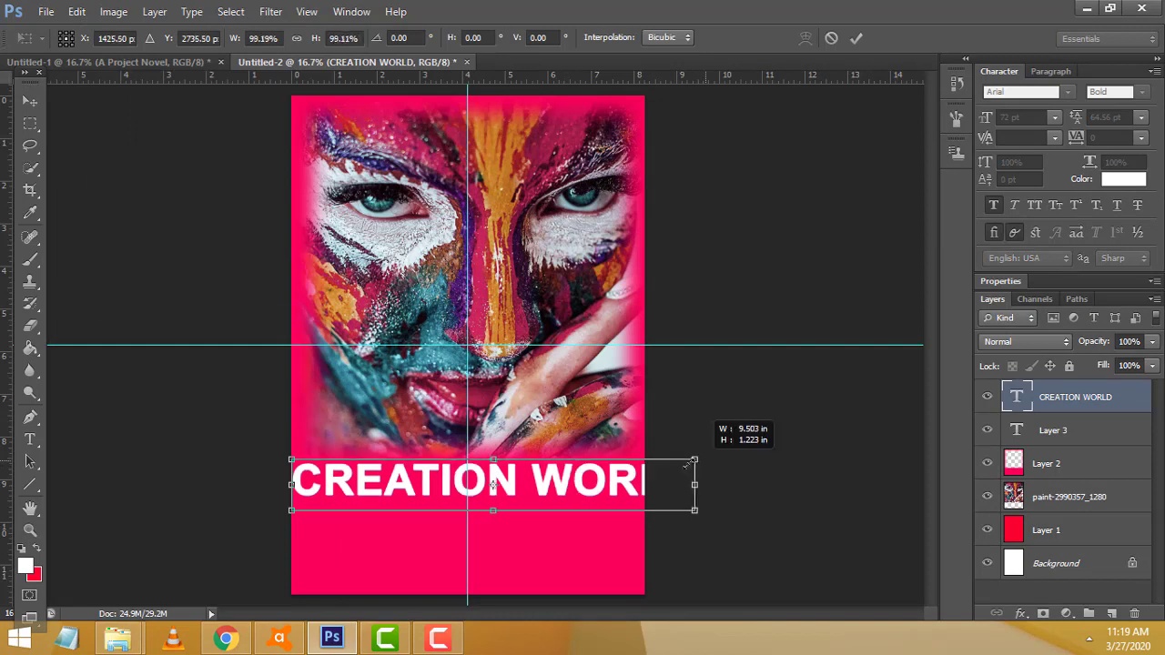
{"action": "left_click_drag", "start_coordinate": [291, 511], "coordinate": [305, 508]}
{"action": "key", "text": "Return"}
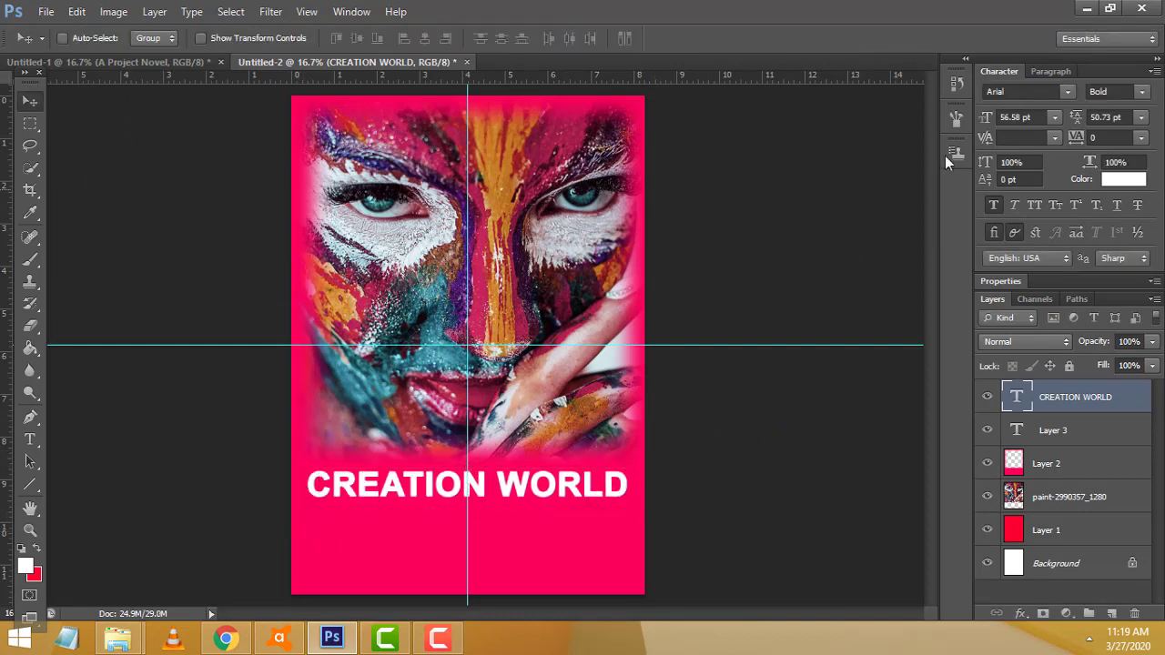
{"action": "left_click", "coordinate": [1036, 90]}
{"action": "type", "text": "Trajan Pro"}
{"action": "key", "text": "Return"}
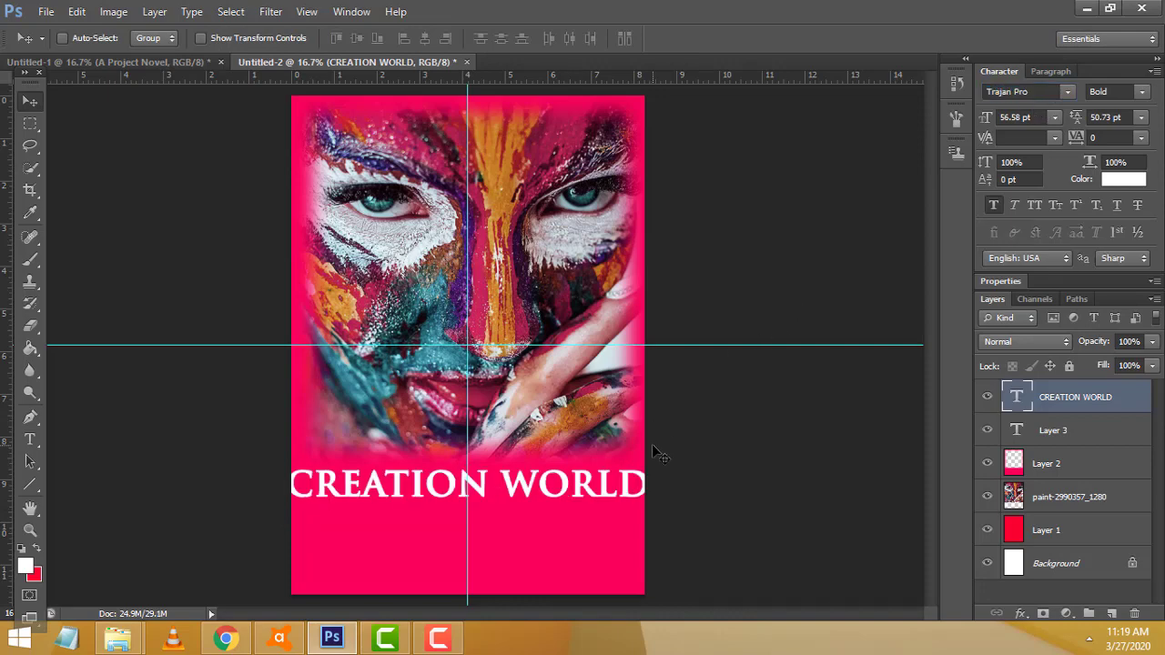
- Shrink the title again and nudge it left to centre it across the cover
{"action": "left_click", "coordinate": [80, 12]}
{"action": "left_click", "coordinate": [145, 313]}
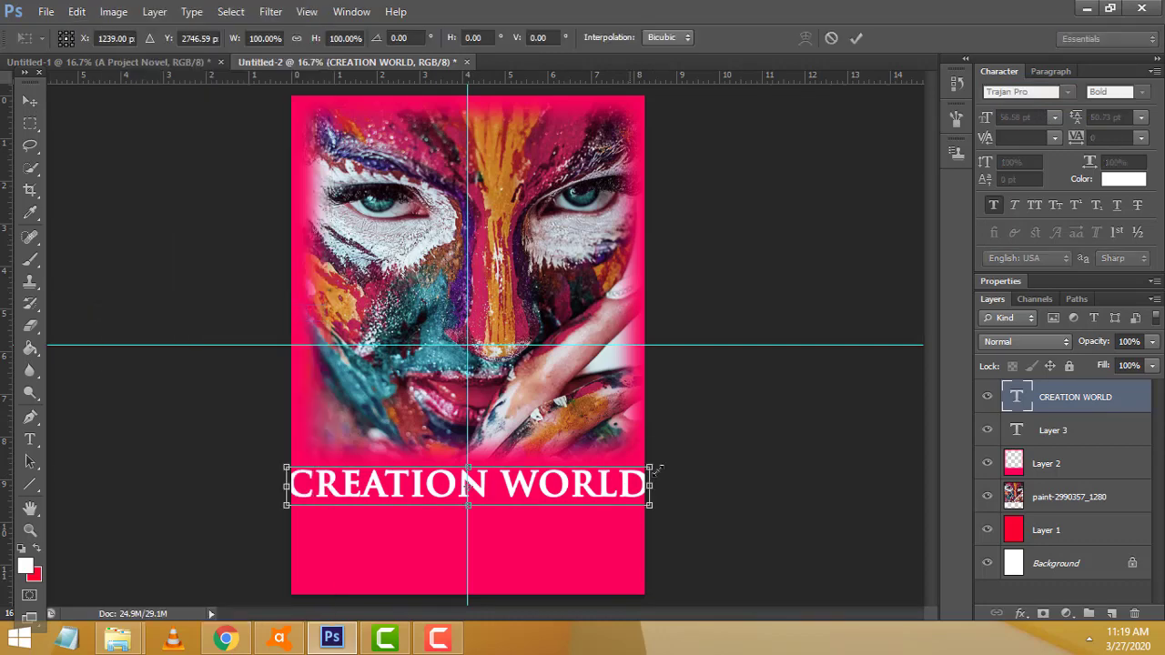
{"action": "left_click_drag", "start_coordinate": [649, 466], "coordinate": [641, 469]}
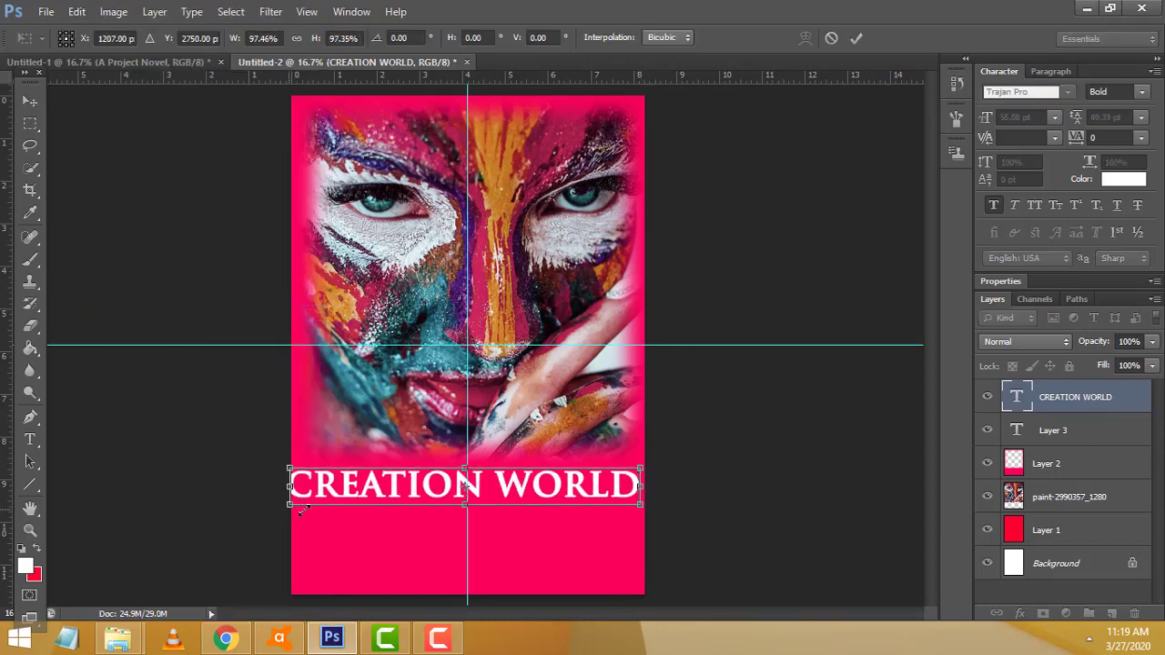
{"action": "left_click_drag", "start_coordinate": [286, 505], "coordinate": [305, 510]}
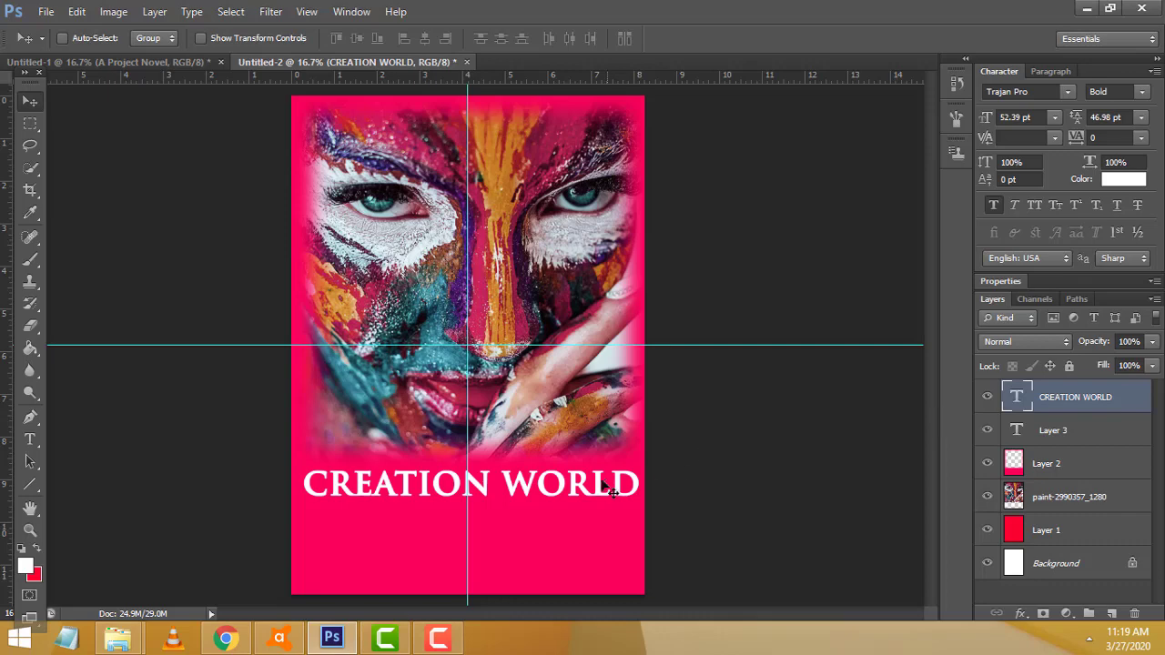
{"action": "left_click_drag", "start_coordinate": [612, 489], "coordinate": [607, 488]}
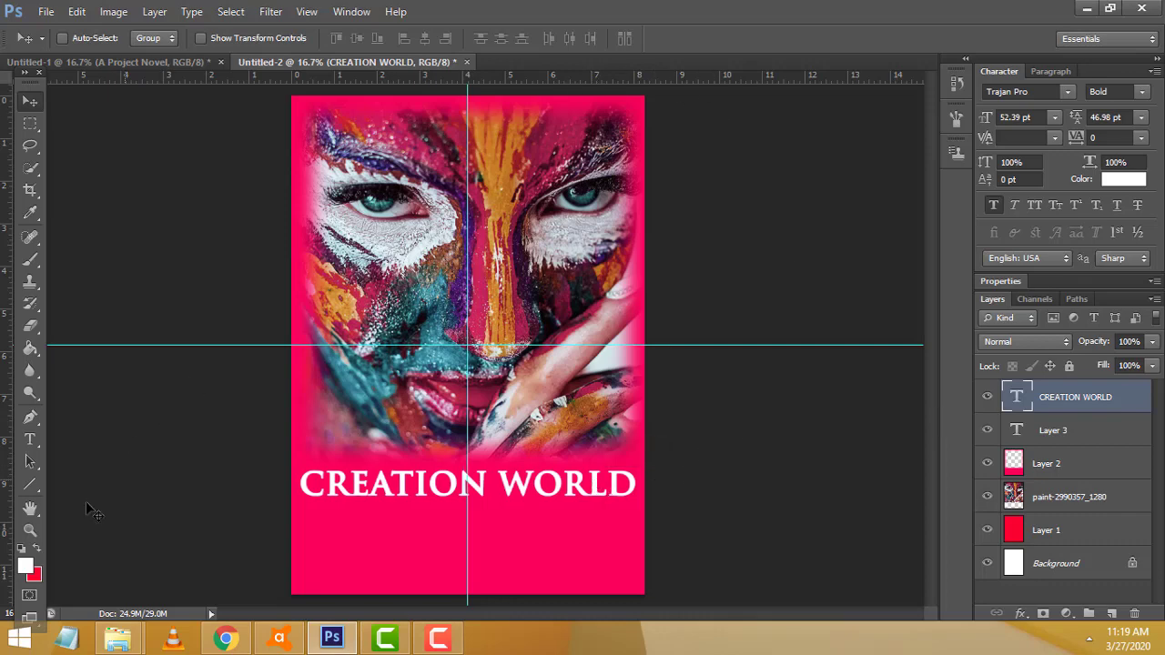
- Zoom in and give the title a black-and-white scribble Pattern Overlay at 53% opacity
{"action": "left_click", "coordinate": [32, 395]}
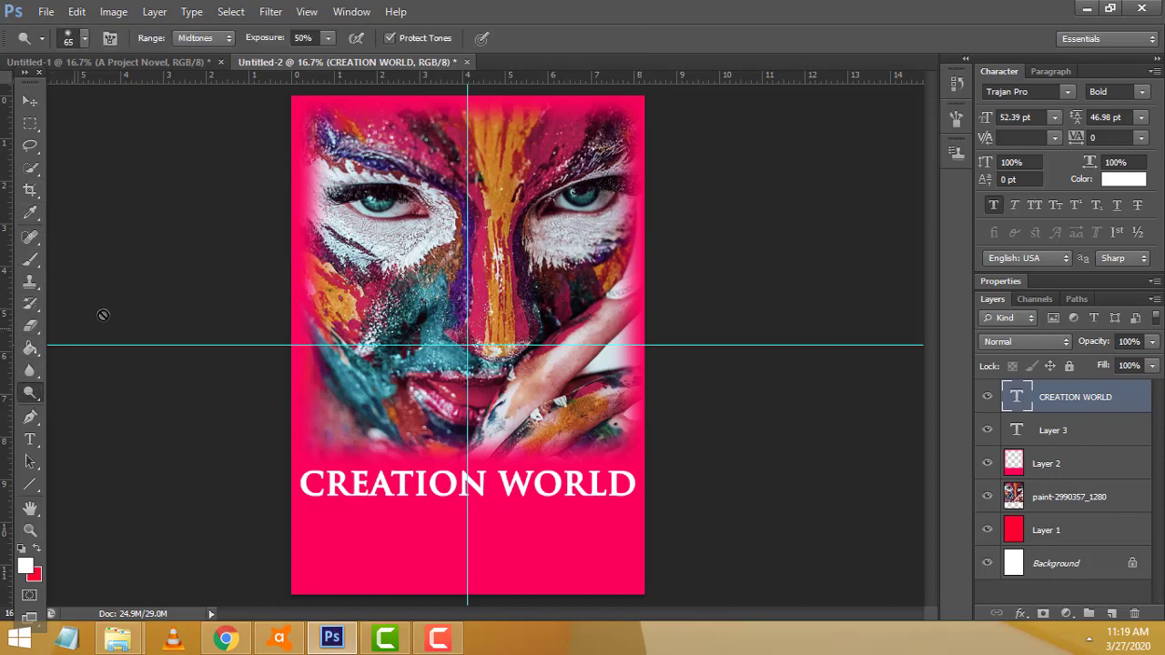
{"action": "left_click", "coordinate": [30, 532]}
{"action": "left_click_drag", "start_coordinate": [423, 518], "coordinate": [721, 406]}
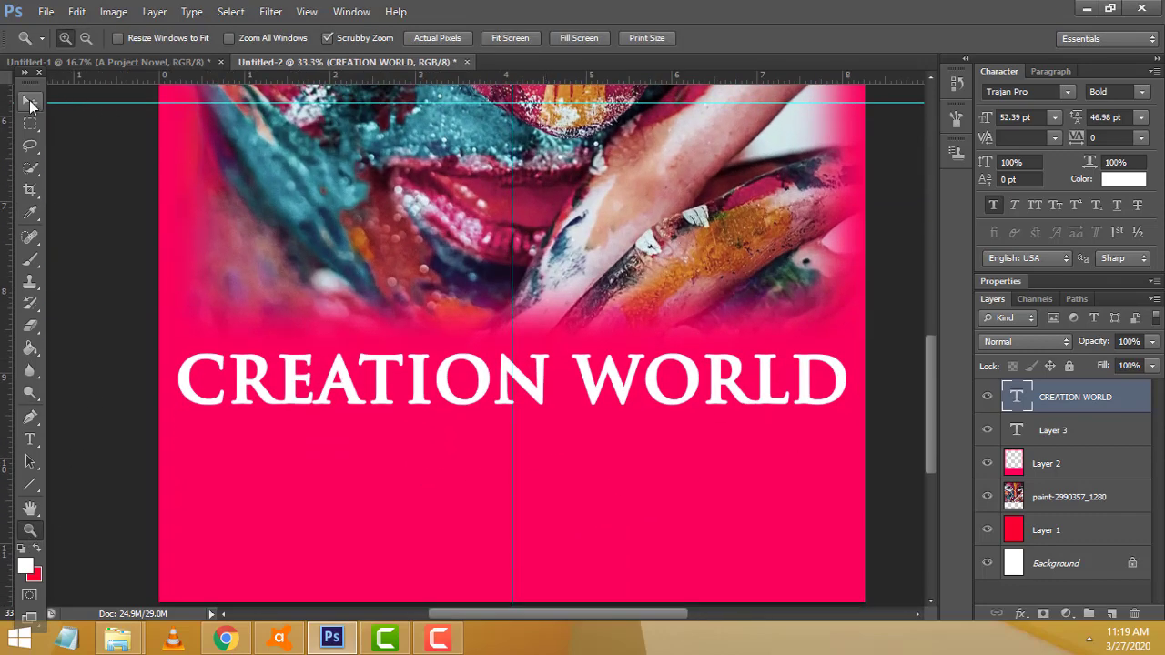
{"action": "left_click", "coordinate": [30, 101]}
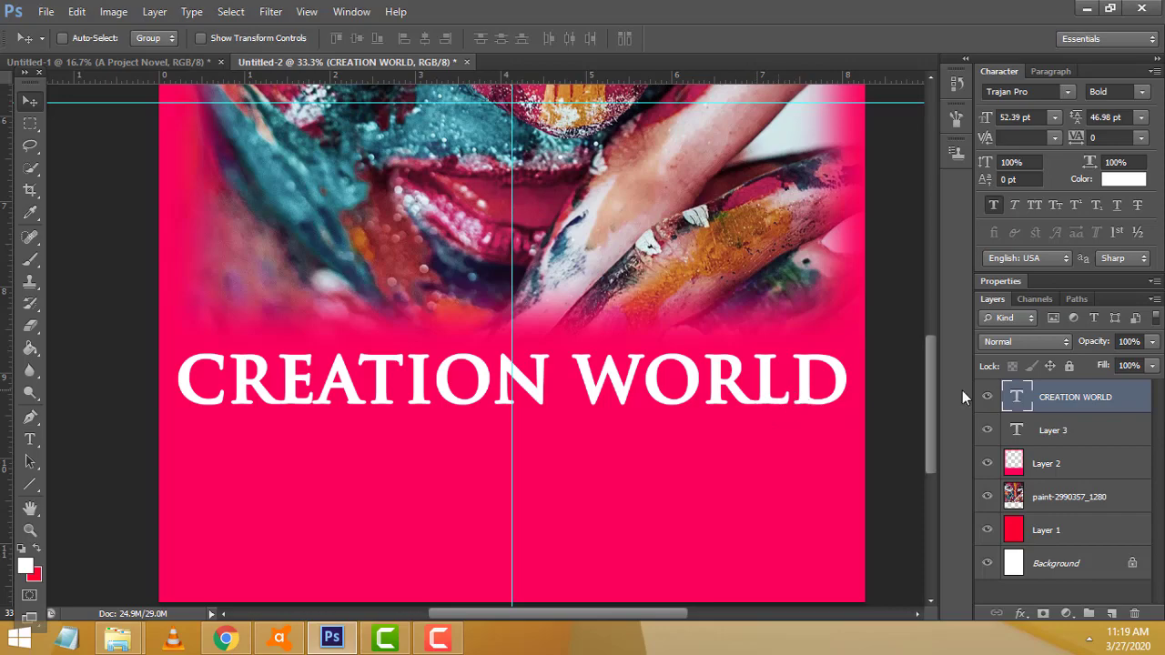
{"action": "double_click", "coordinate": [1129, 407]}
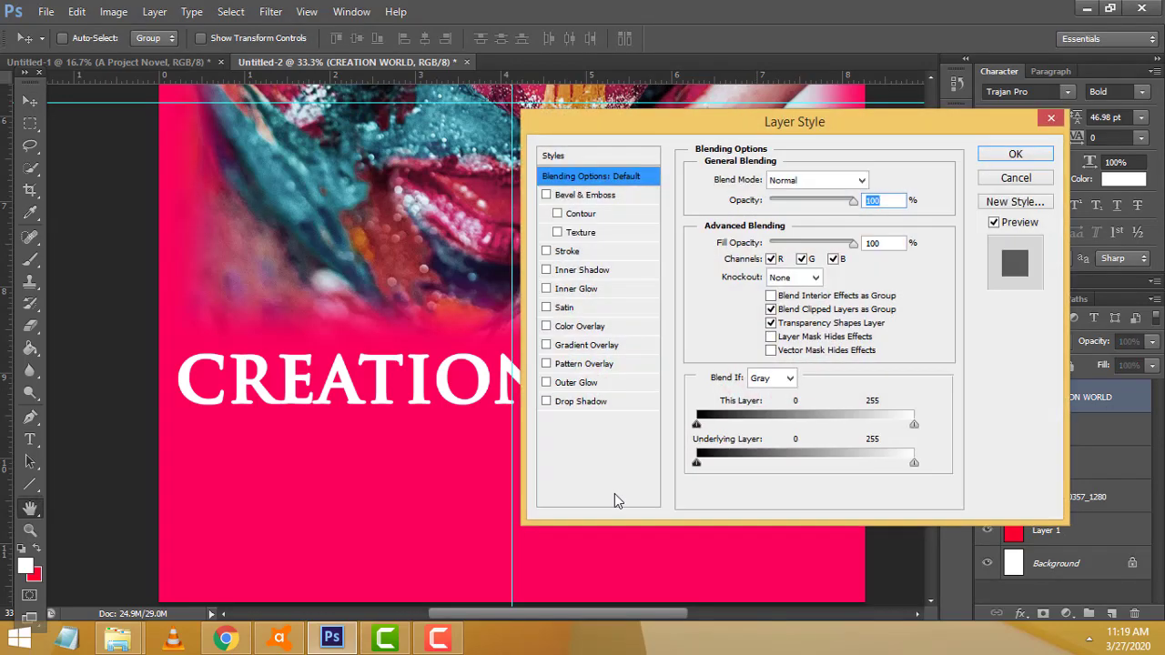
{"action": "left_click", "coordinate": [602, 364]}
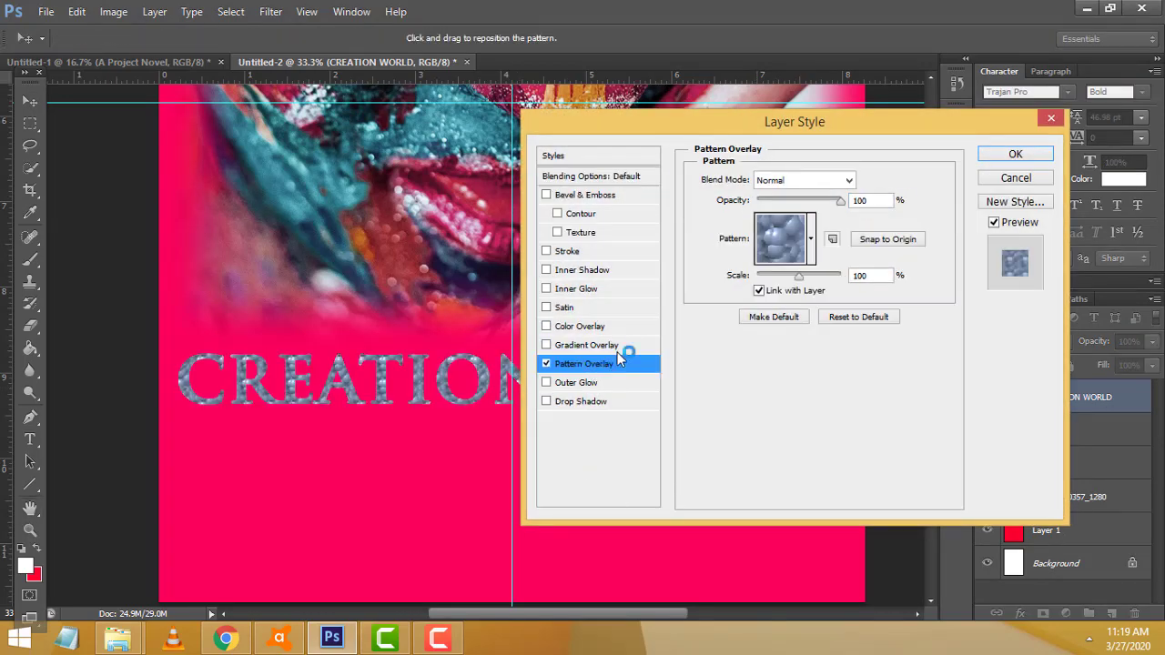
{"action": "left_click_drag", "start_coordinate": [793, 121], "coordinate": [900, 82]}
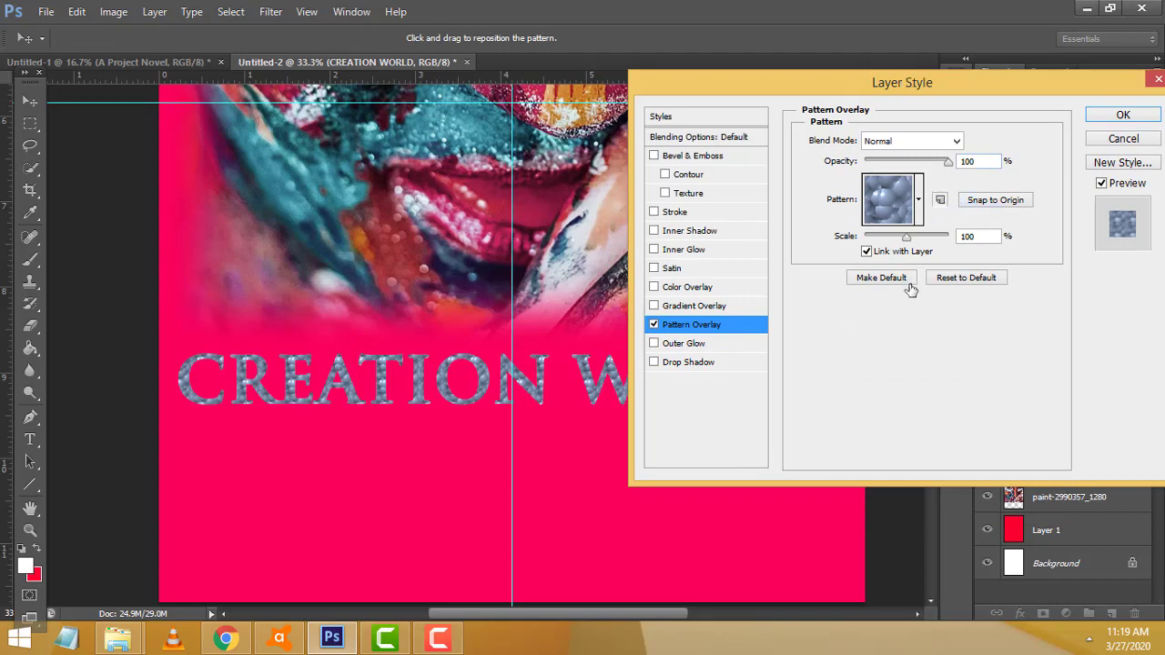
{"action": "left_click", "coordinate": [919, 199]}
{"action": "left_click", "coordinate": [890, 307]}
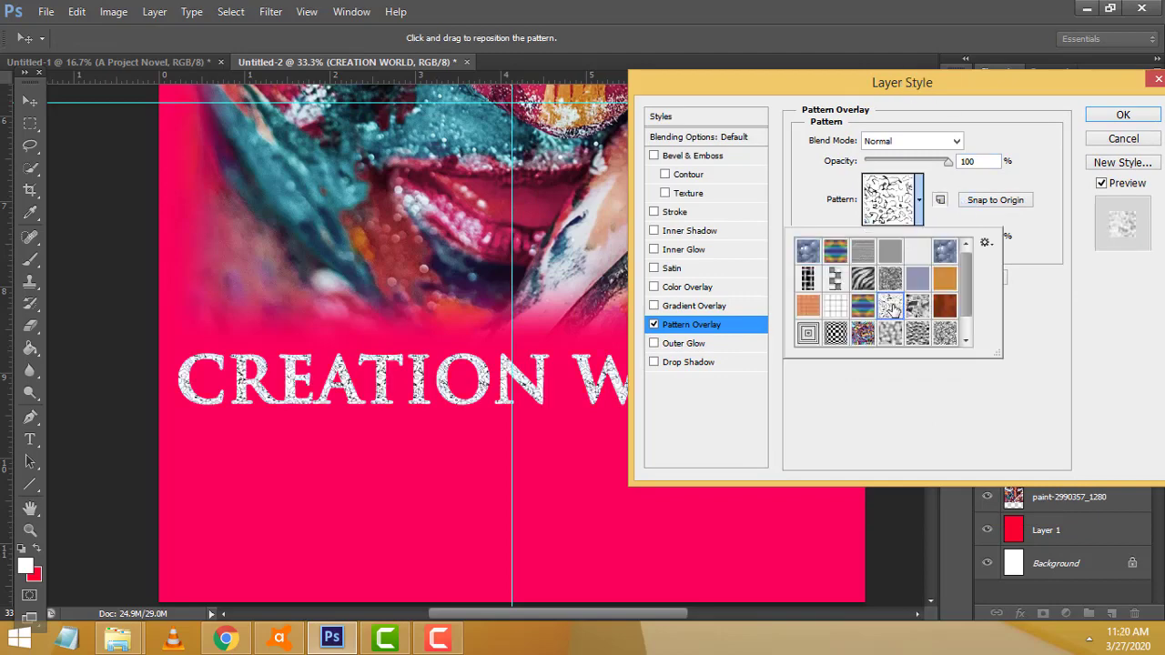
{"action": "mouse_move", "coordinate": [947, 161]}
{"action": "left_mouse_down"}
{"action": "mouse_move", "coordinate": [898, 168]}
{"action": "mouse_move", "coordinate": [909, 167]}
{"action": "left_mouse_up"}
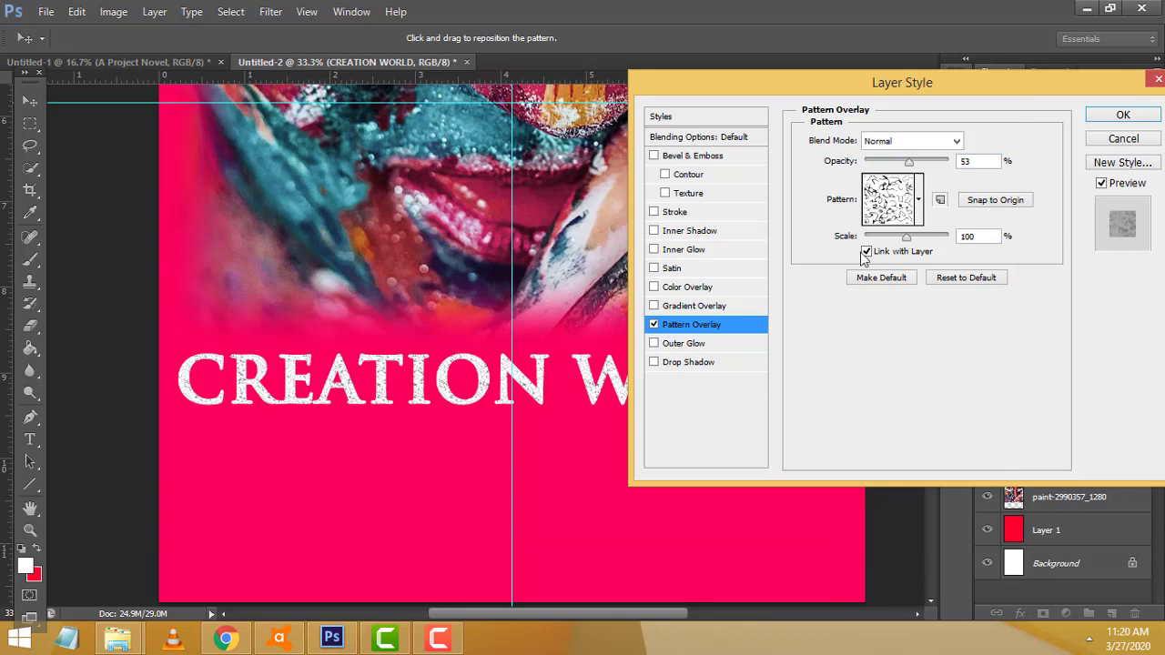
{"action": "left_click", "coordinate": [907, 160]}
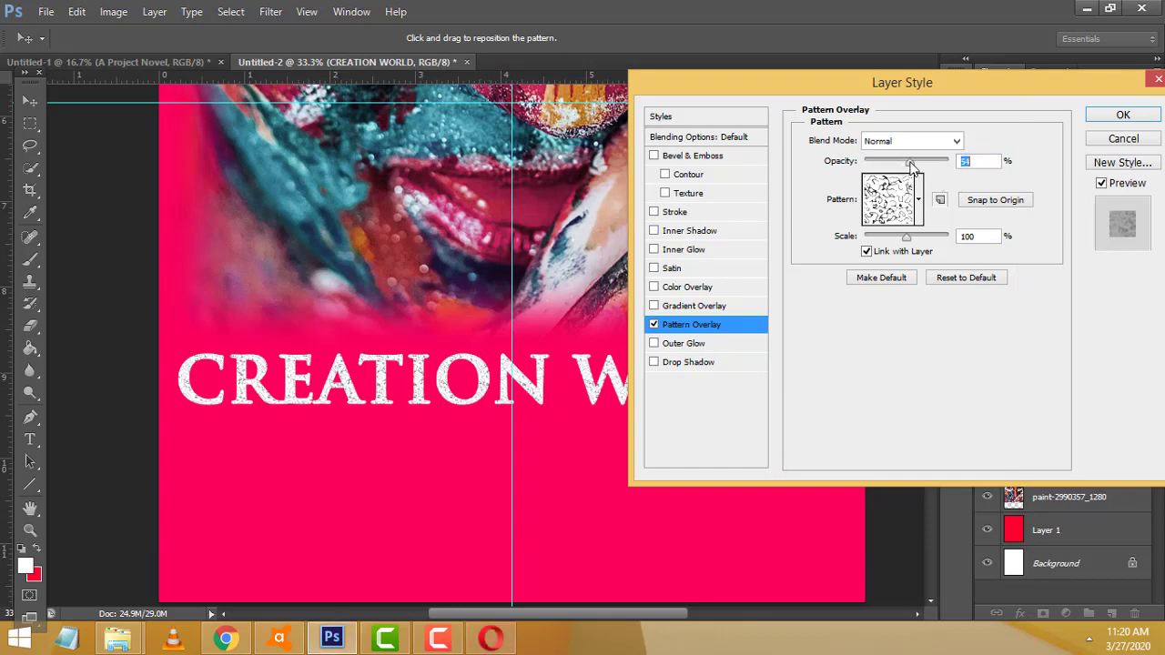
{"action": "left_click", "coordinate": [1123, 114]}
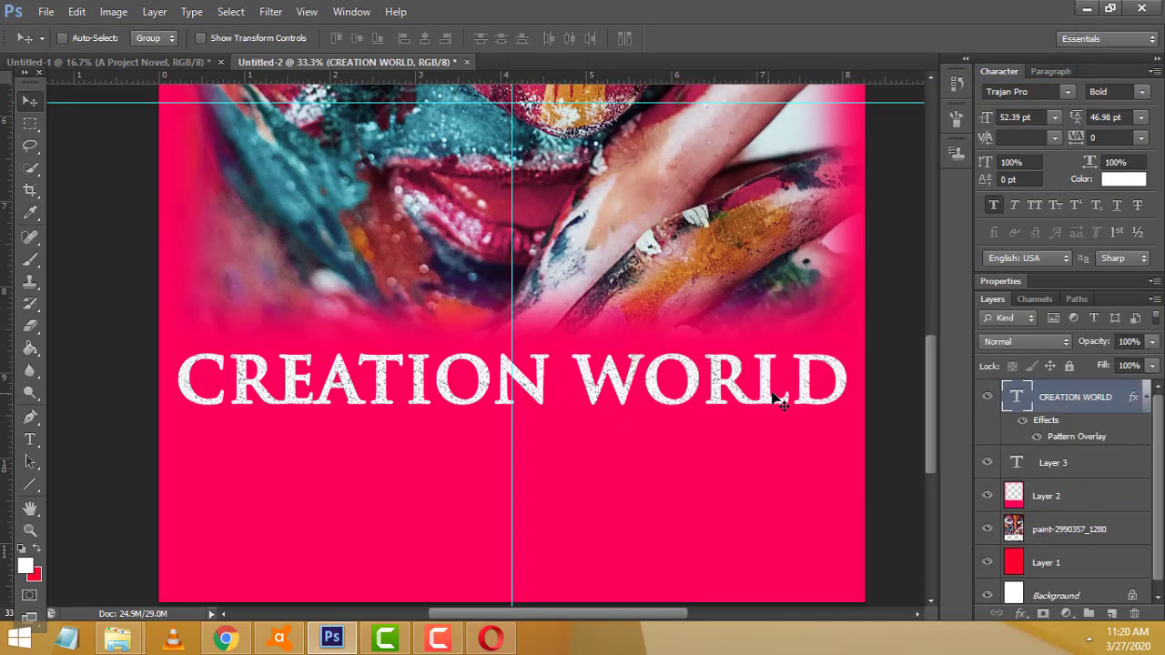
- Place the image abstract-2468874_1280 onto the cover
{"action": "scroll", "coordinate": [772, 395], "scroll_direction": "up", "scroll_amount": 1}
{"action": "scroll", "coordinate": [772, 396], "scroll_direction": "up", "scroll_amount": 1}
{"action": "scroll", "coordinate": [771, 396], "scroll_direction": "down", "scroll_amount": 3}
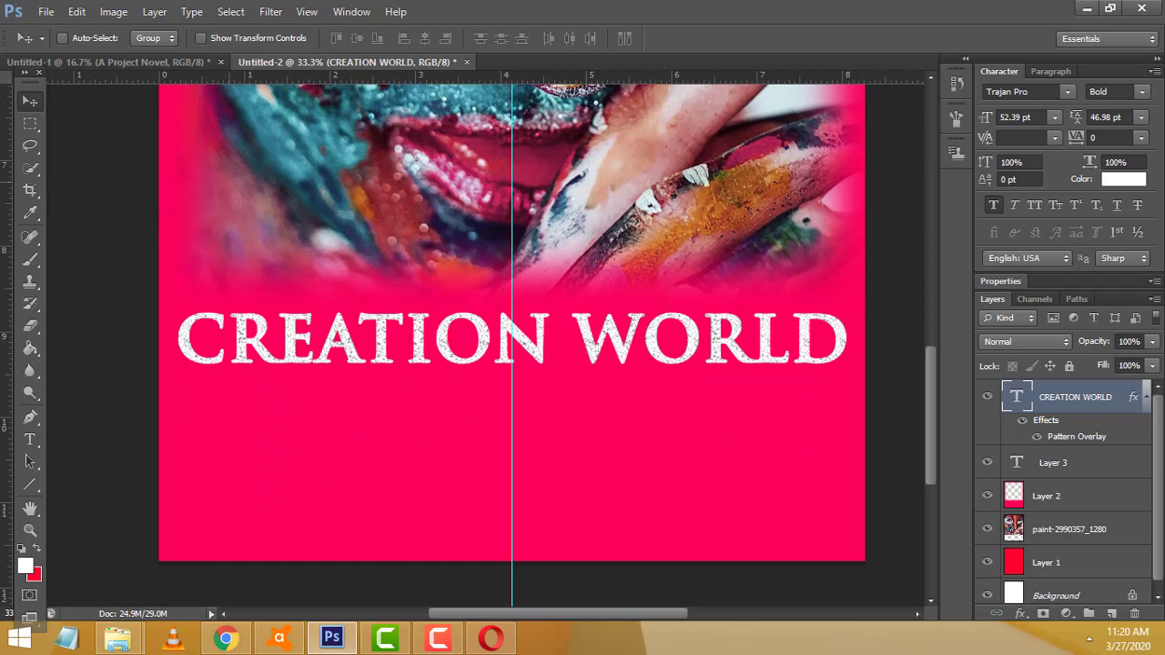
{"action": "left_click", "coordinate": [41, 13]}
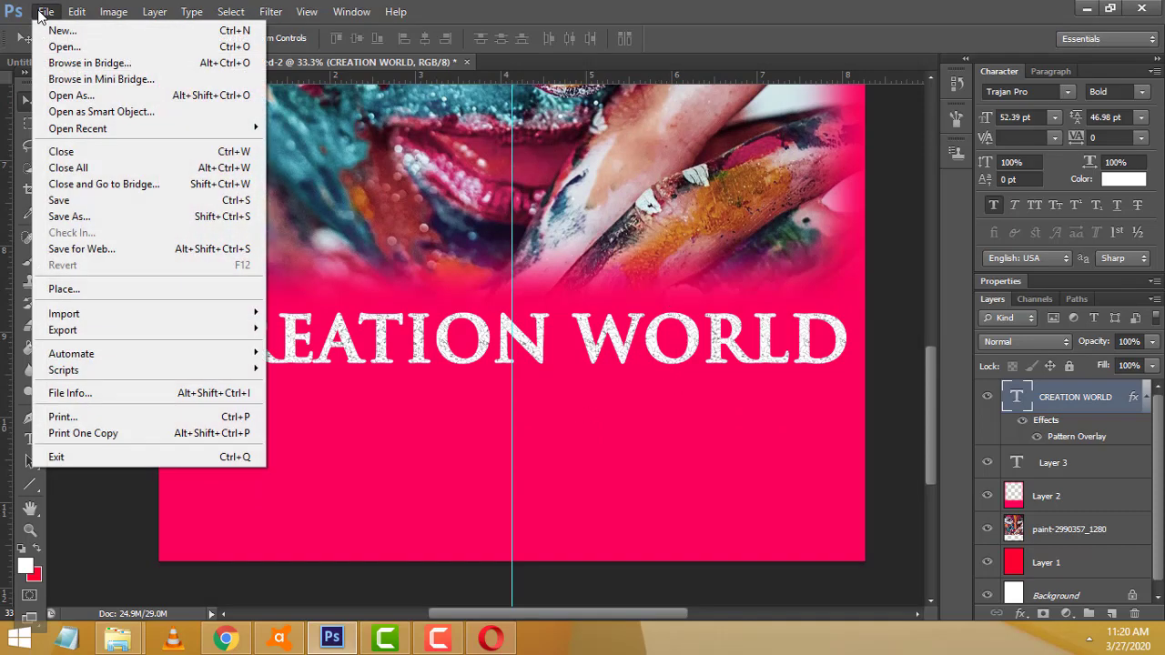
{"action": "left_click", "coordinate": [132, 292]}
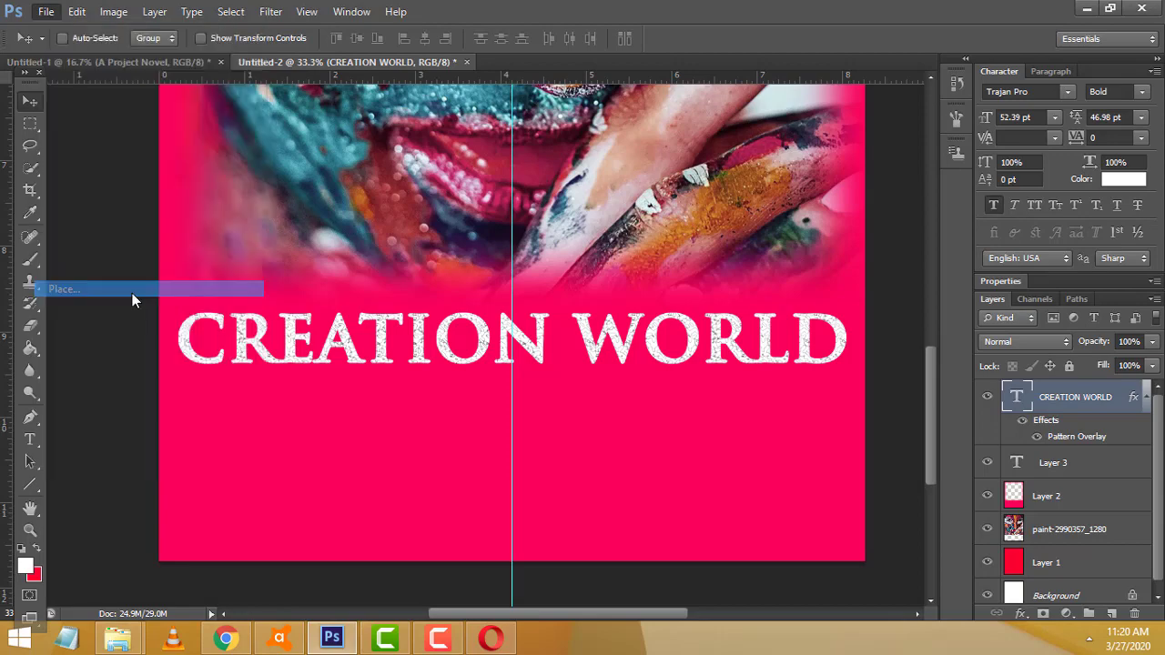
{"action": "left_click_drag", "start_coordinate": [1148, 210], "coordinate": [1152, 414]}
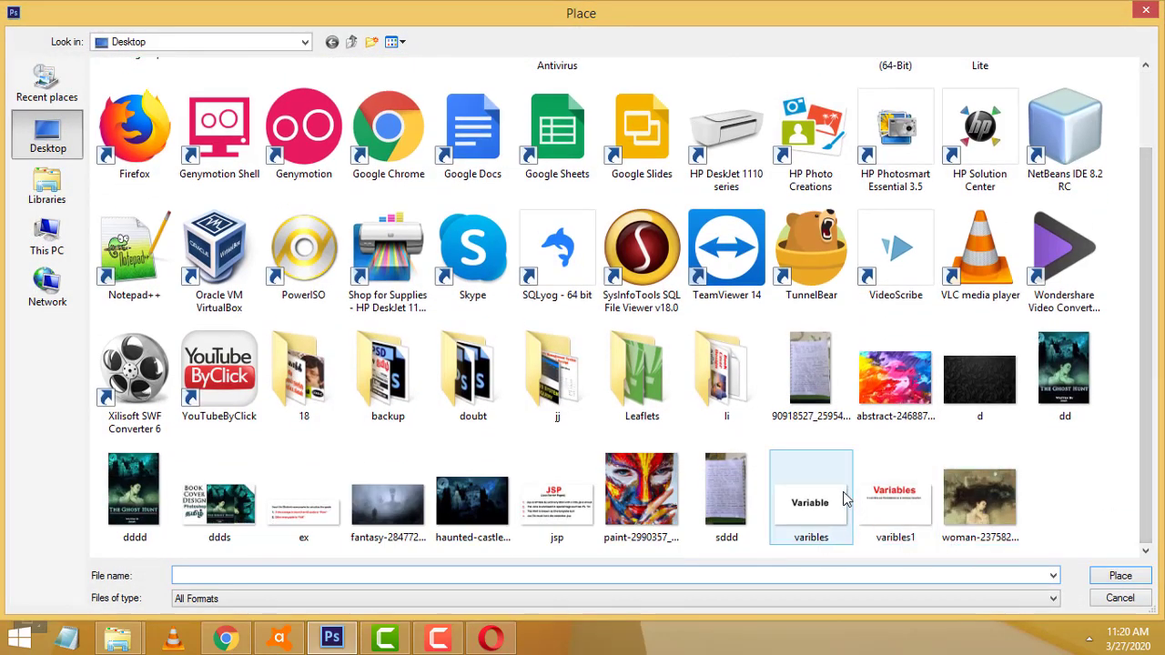
{"action": "double_click", "coordinate": [894, 387]}
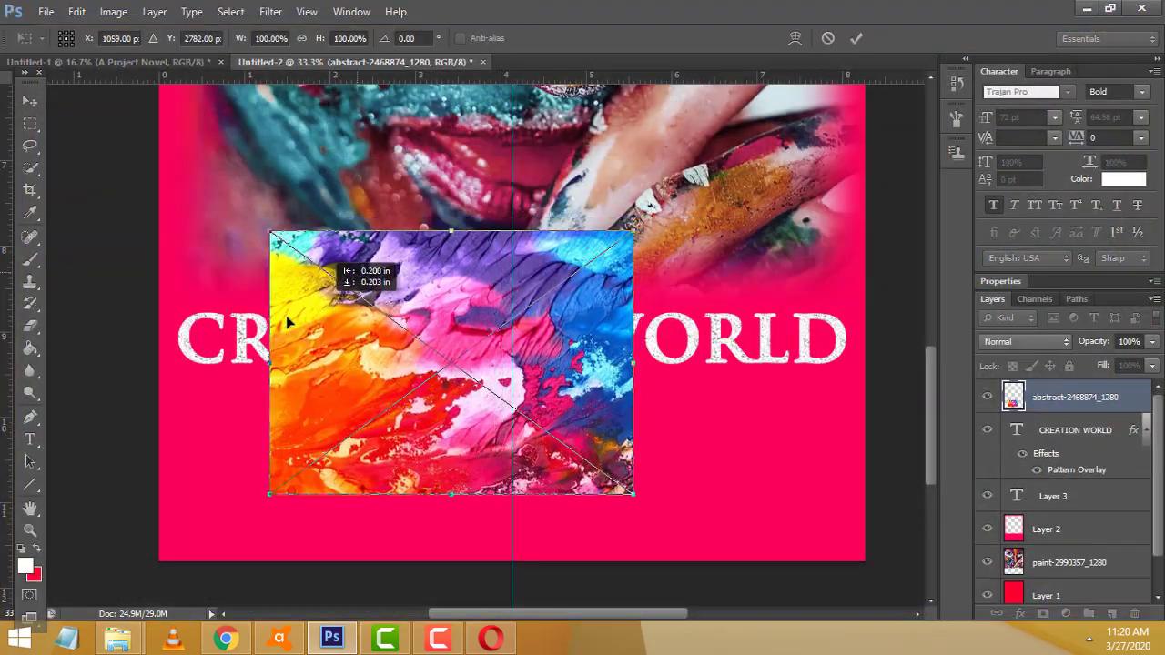
- Enlarge the abstract image to about 202% over the lower cover and commit it
{"action": "left_click_drag", "start_coordinate": [286, 315], "coordinate": [163, 364]}
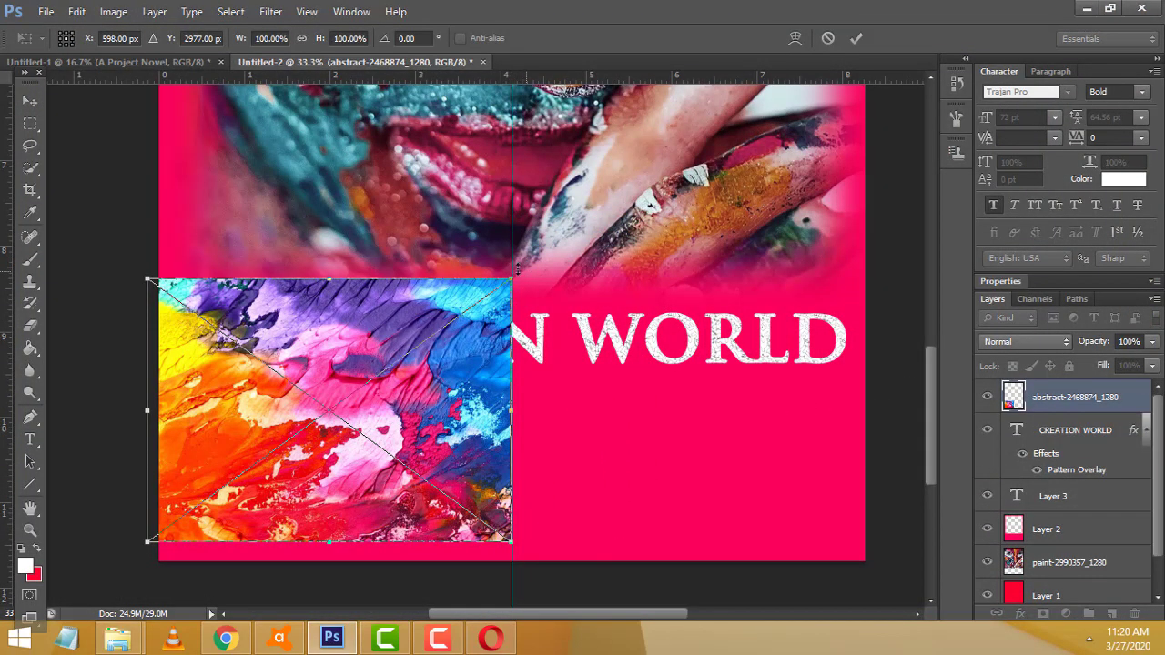
{"action": "mouse_move", "coordinate": [509, 276]}
{"action": "left_mouse_down"}
{"action": "mouse_move", "coordinate": [335, 401]}
{"action": "mouse_move", "coordinate": [395, 395]}
{"action": "left_mouse_up"}
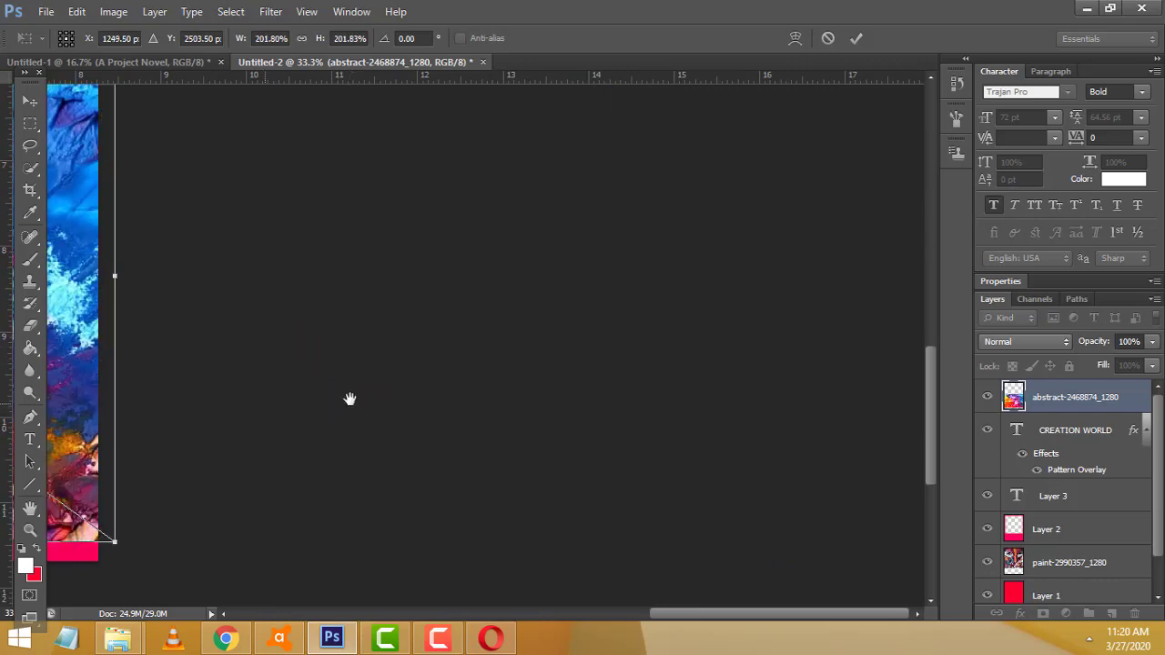
{"action": "scroll", "coordinate": [734, 386], "scroll_direction": "left", "scroll_amount": 5}
{"action": "scroll", "coordinate": [734, 386], "scroll_direction": "left", "scroll_amount": 3}
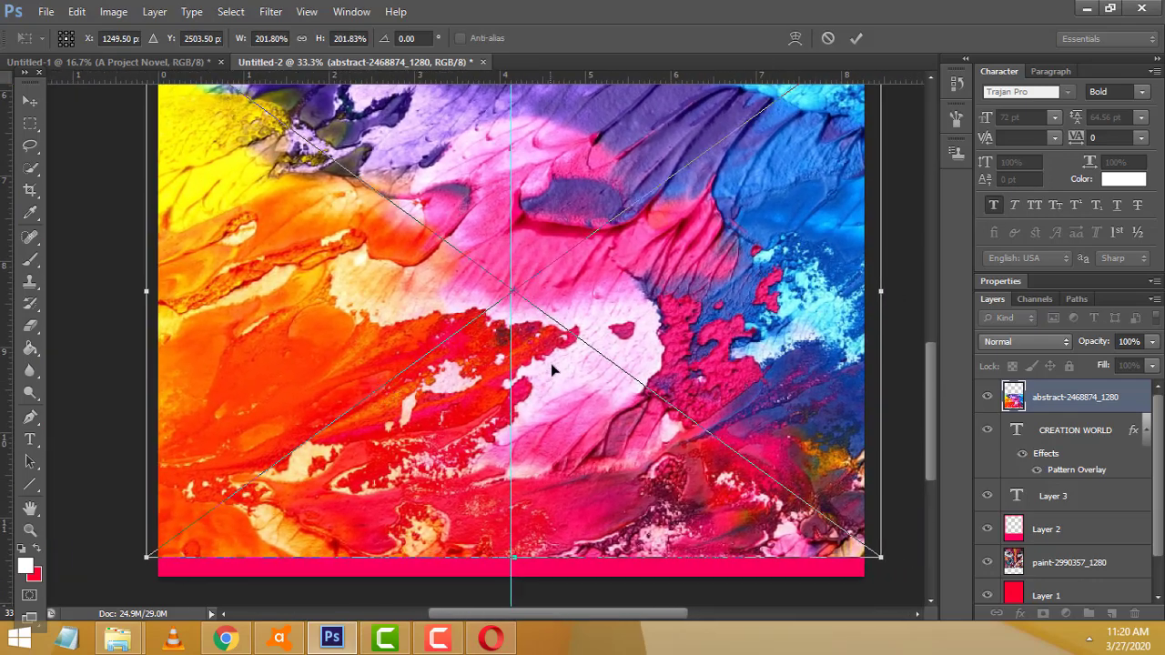
{"action": "left_click_drag", "start_coordinate": [550, 363], "coordinate": [546, 398]}
{"action": "scroll", "coordinate": [771, 335], "scroll_direction": "up", "scroll_amount": 3}
{"action": "scroll", "coordinate": [772, 335], "scroll_direction": "up", "scroll_amount": 2}
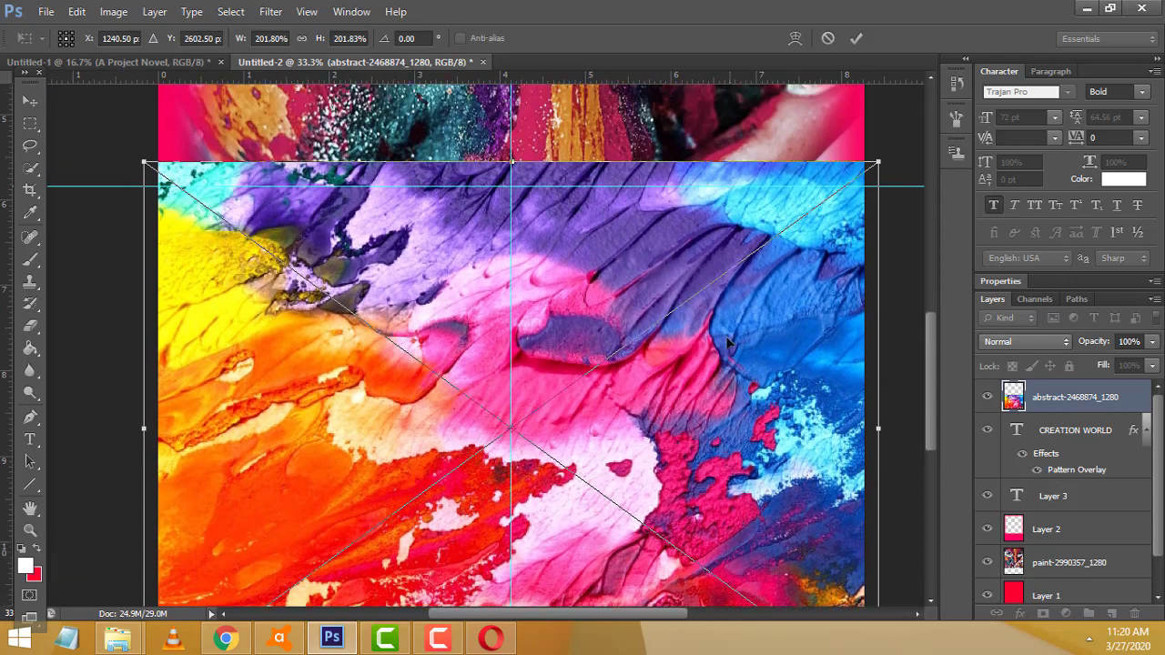
{"action": "key", "text": "Return"}
- Marquee-select the upper band of the abstract image
{"action": "left_click", "coordinate": [30, 123]}
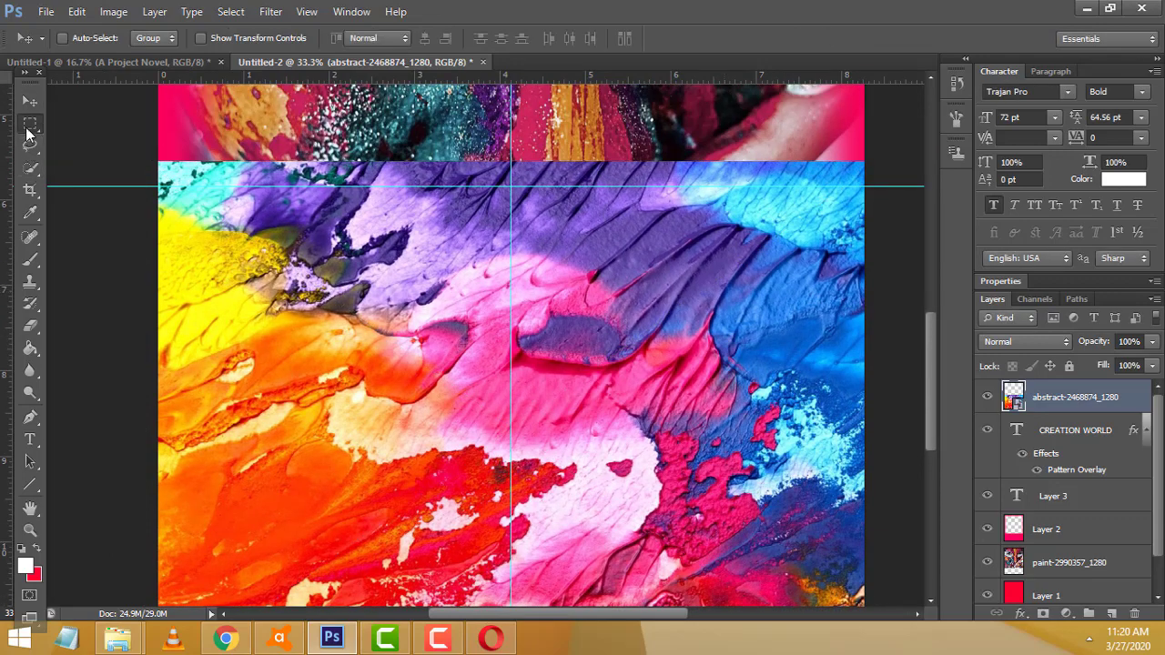
{"action": "left_click_drag", "start_coordinate": [159, 118], "coordinate": [920, 393]}
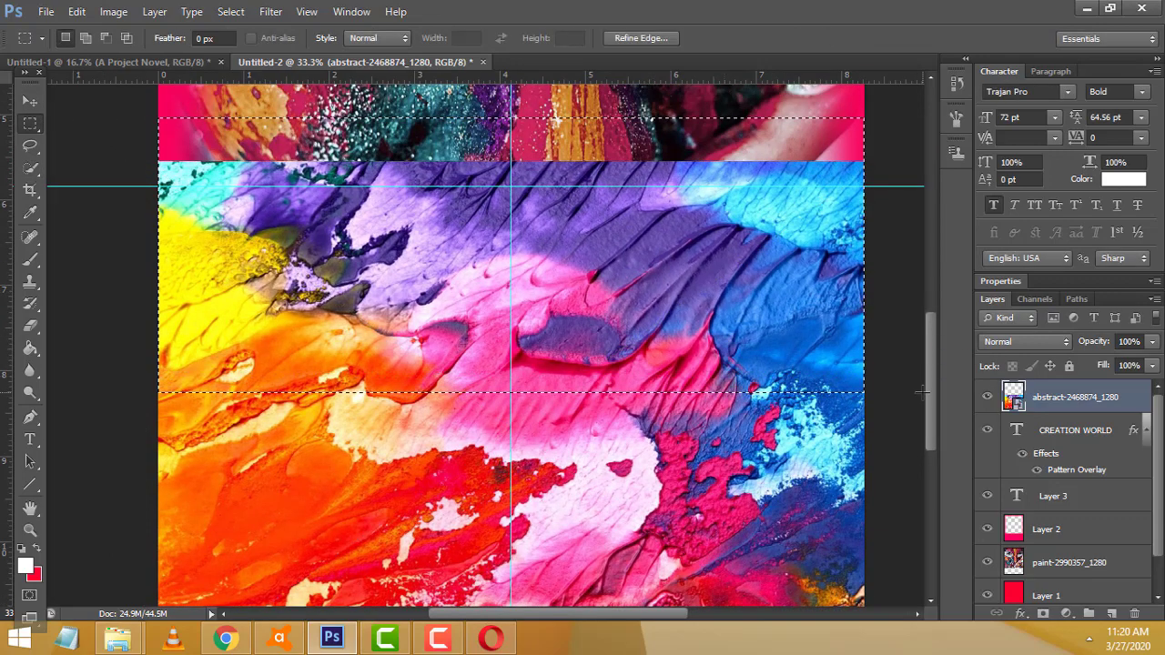
{"action": "key", "text": "Delete"}
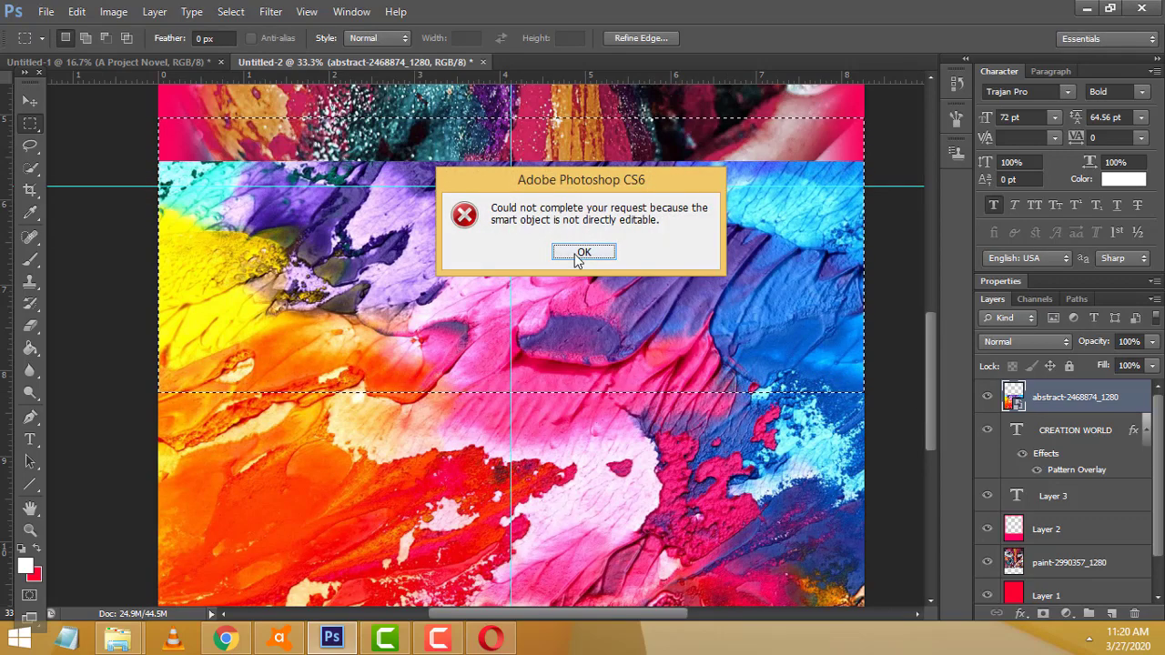
{"action": "left_click", "coordinate": [577, 257]}
- Rasterize the abstract layer, delete the selected top band and deselect
{"action": "right_click", "coordinate": [1099, 398]}
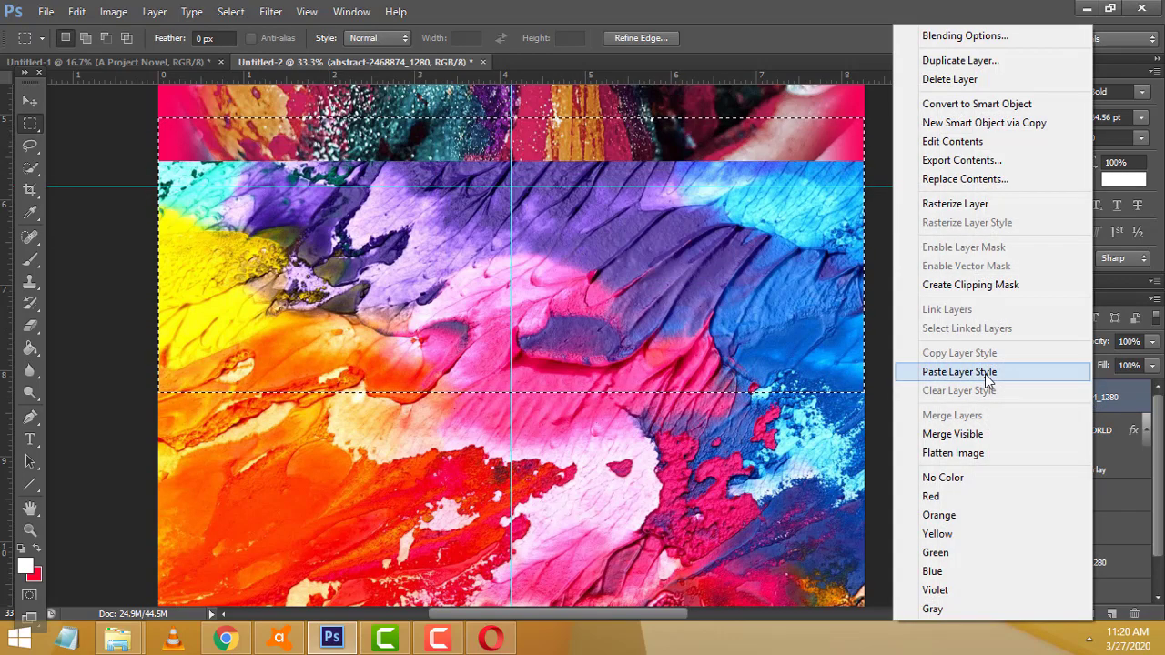
{"action": "left_click", "coordinate": [955, 203]}
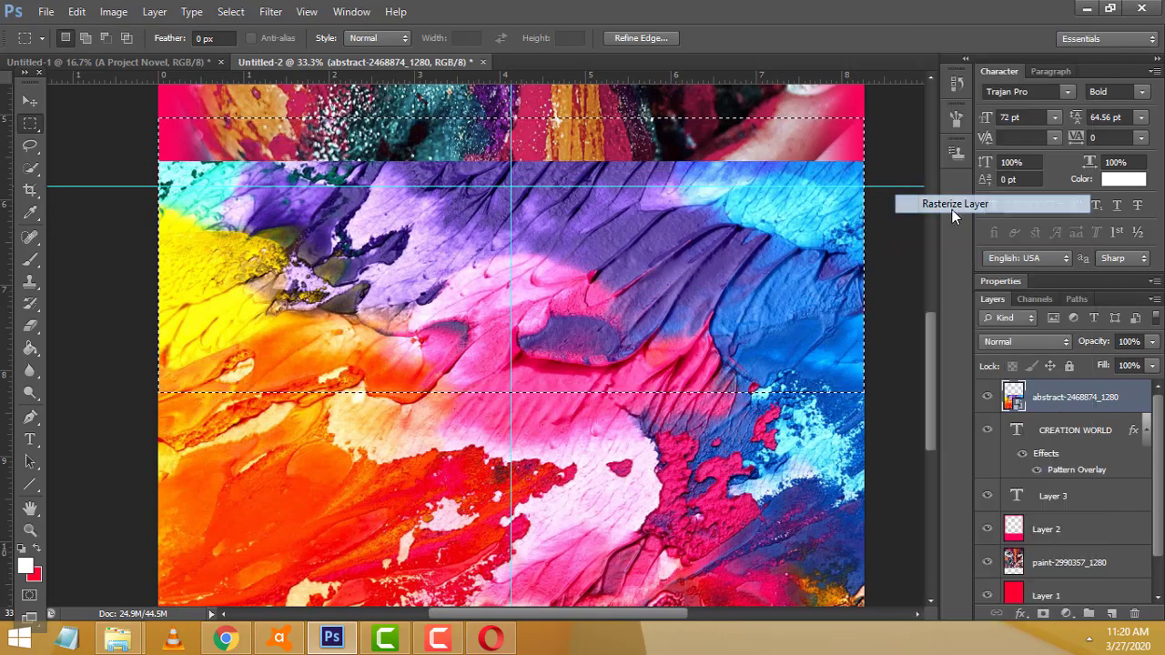
{"action": "key", "text": "Delete"}
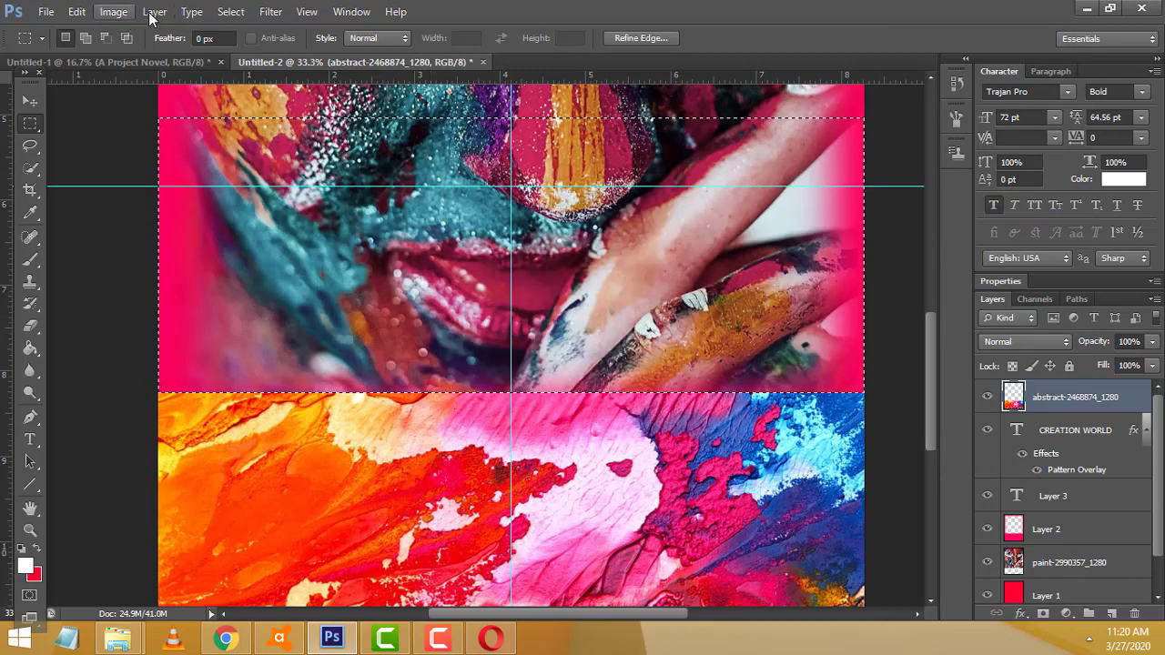
{"action": "left_click", "coordinate": [230, 12]}
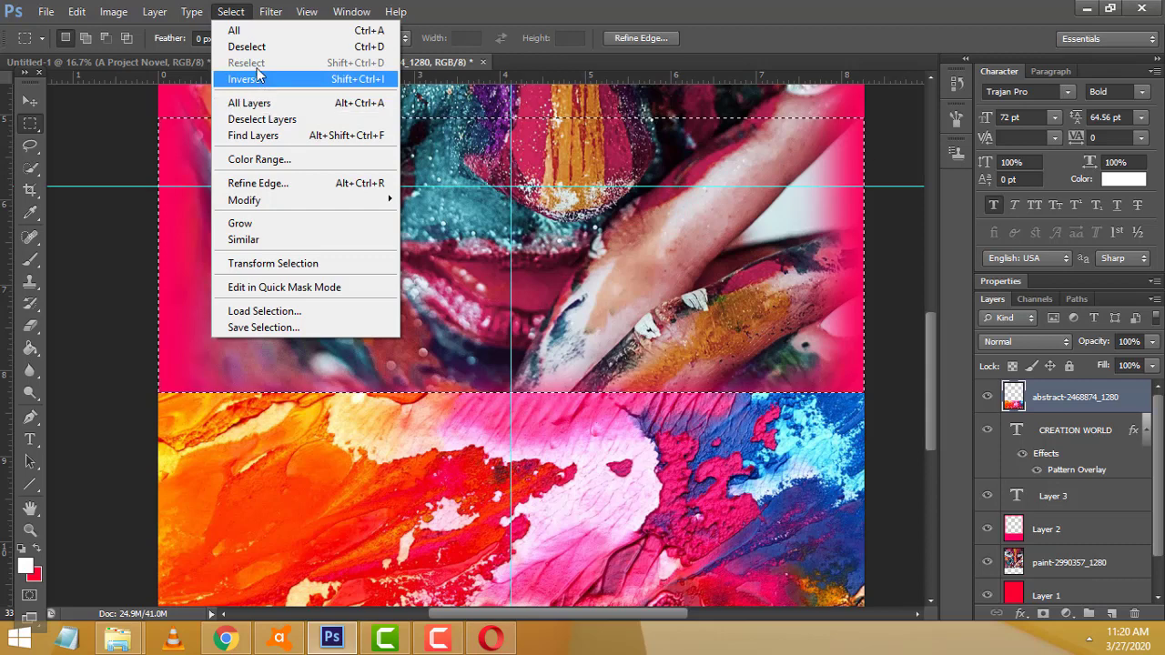
{"action": "left_click", "coordinate": [259, 47]}
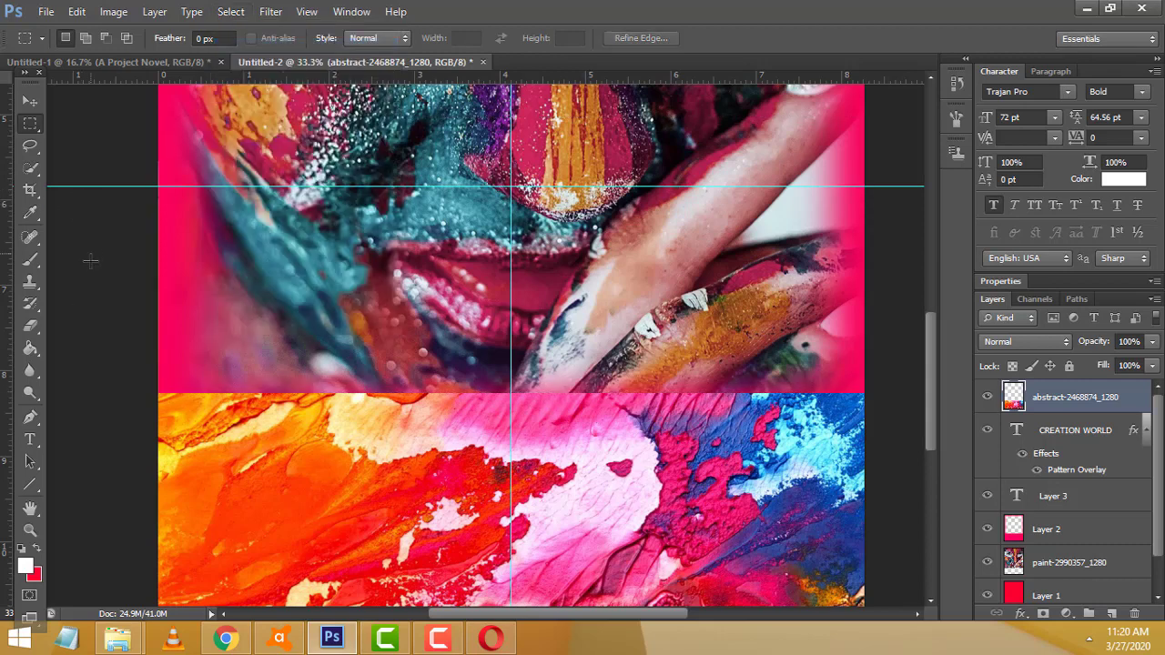
{"action": "left_click", "coordinate": [38, 322]}
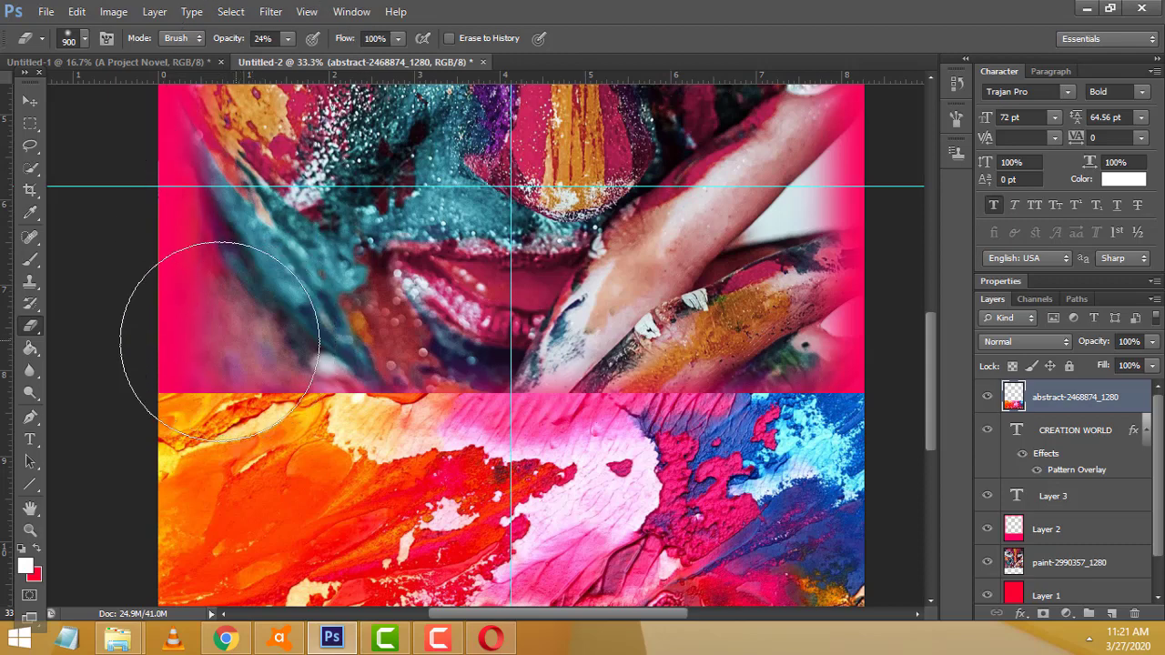
- Softly erase the abstract layer's top edge to reveal the CREATION WORLD title
{"action": "left_click_drag", "start_coordinate": [145, 392], "coordinate": [428, 367]}
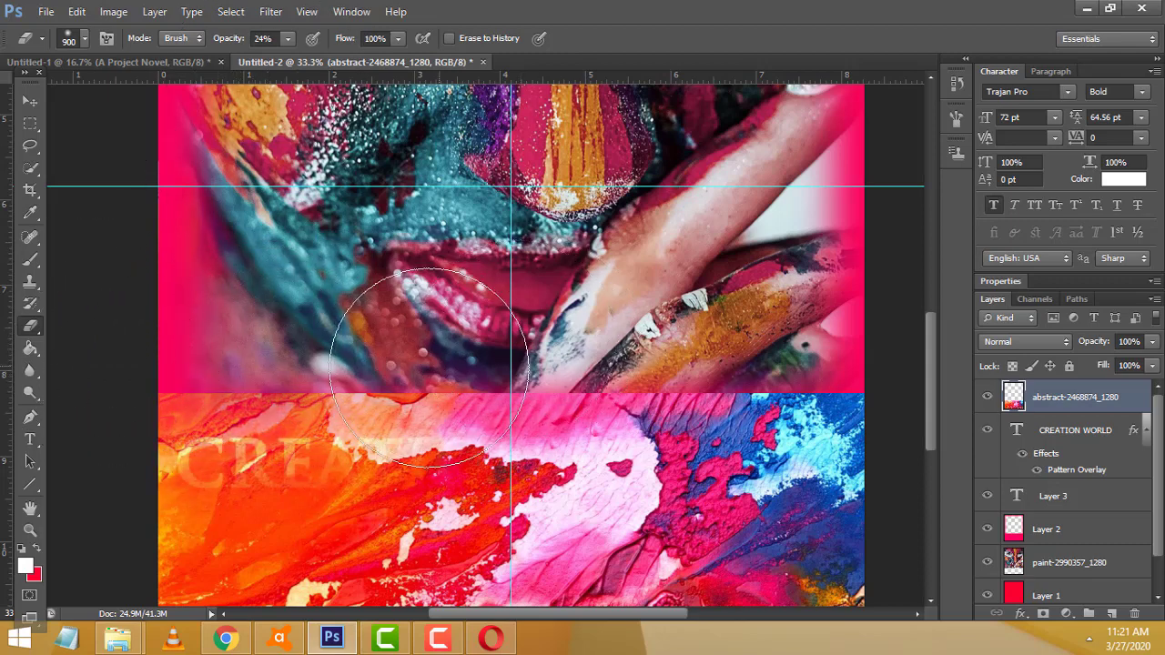
{"action": "left_click_drag", "start_coordinate": [142, 291], "coordinate": [351, 351]}
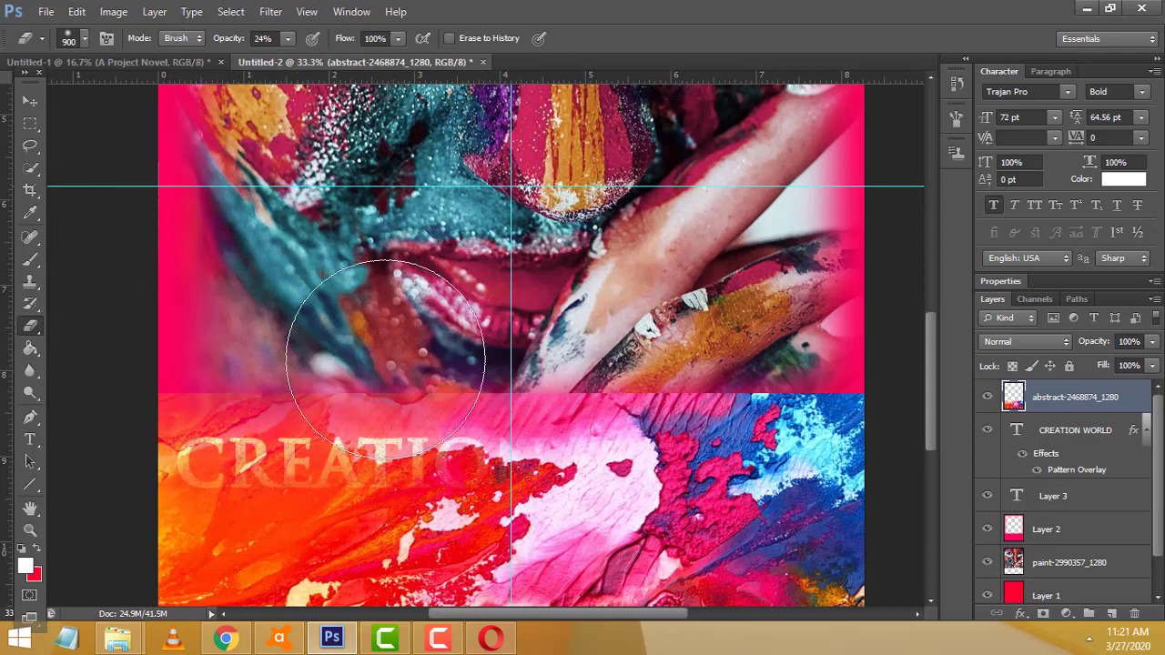
{"action": "left_click_drag", "start_coordinate": [103, 285], "coordinate": [104, 260]}
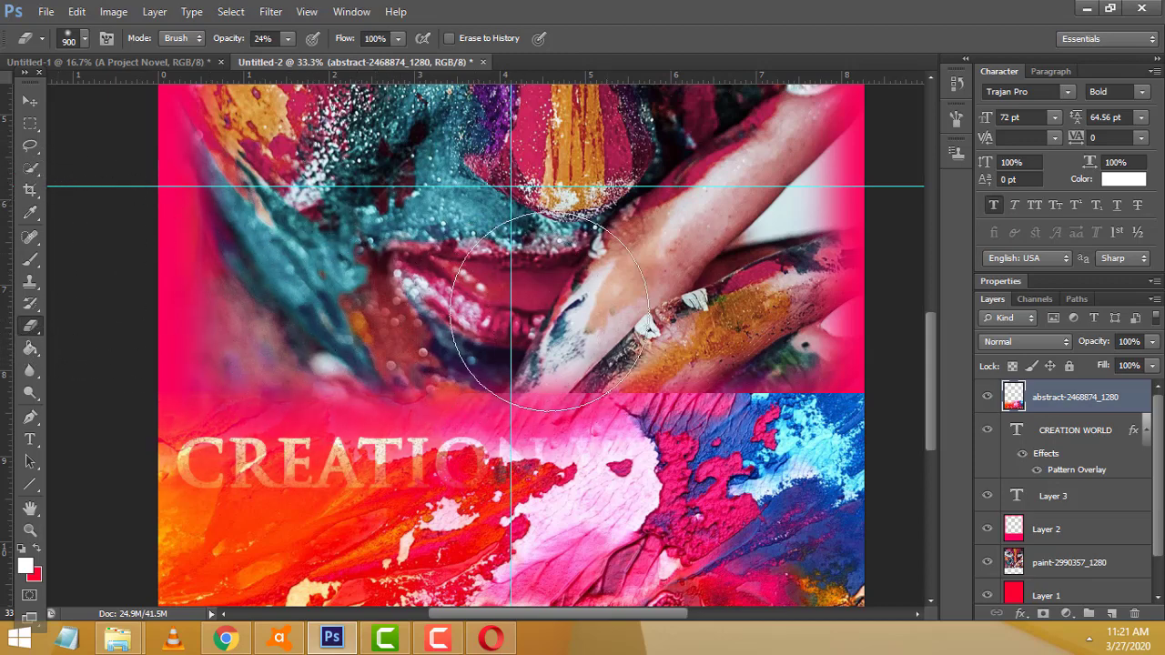
{"action": "left_click_drag", "start_coordinate": [260, 351], "coordinate": [546, 351]}
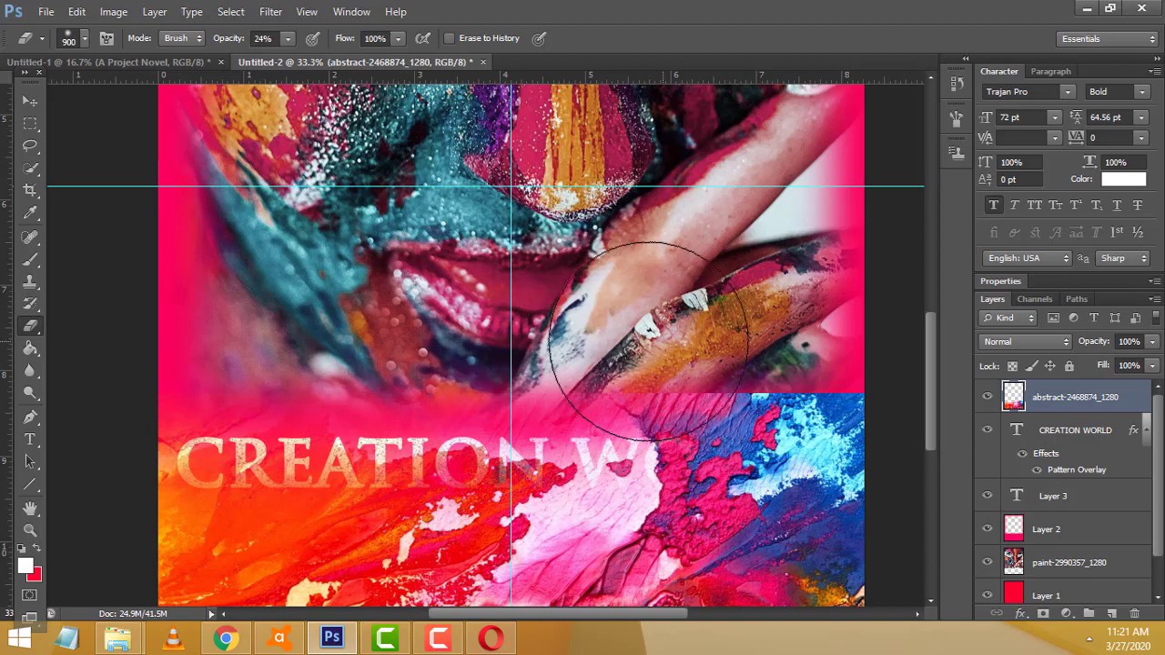
{"action": "left_click_drag", "start_coordinate": [647, 342], "coordinate": [831, 286]}
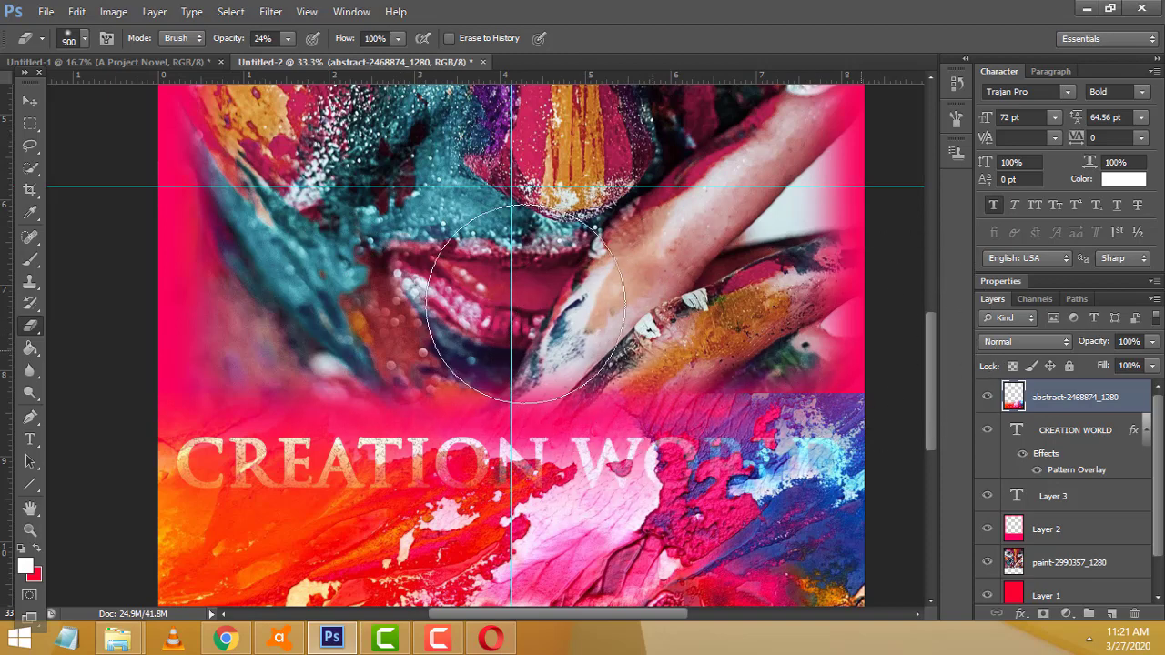
{"action": "mouse_move", "coordinate": [525, 302]}
{"action": "left_mouse_down"}
{"action": "mouse_move", "coordinate": [780, 364]}
{"action": "mouse_move", "coordinate": [624, 285]}
{"action": "mouse_move", "coordinate": [806, 351]}
{"action": "mouse_move", "coordinate": [740, 338]}
{"action": "left_mouse_up"}
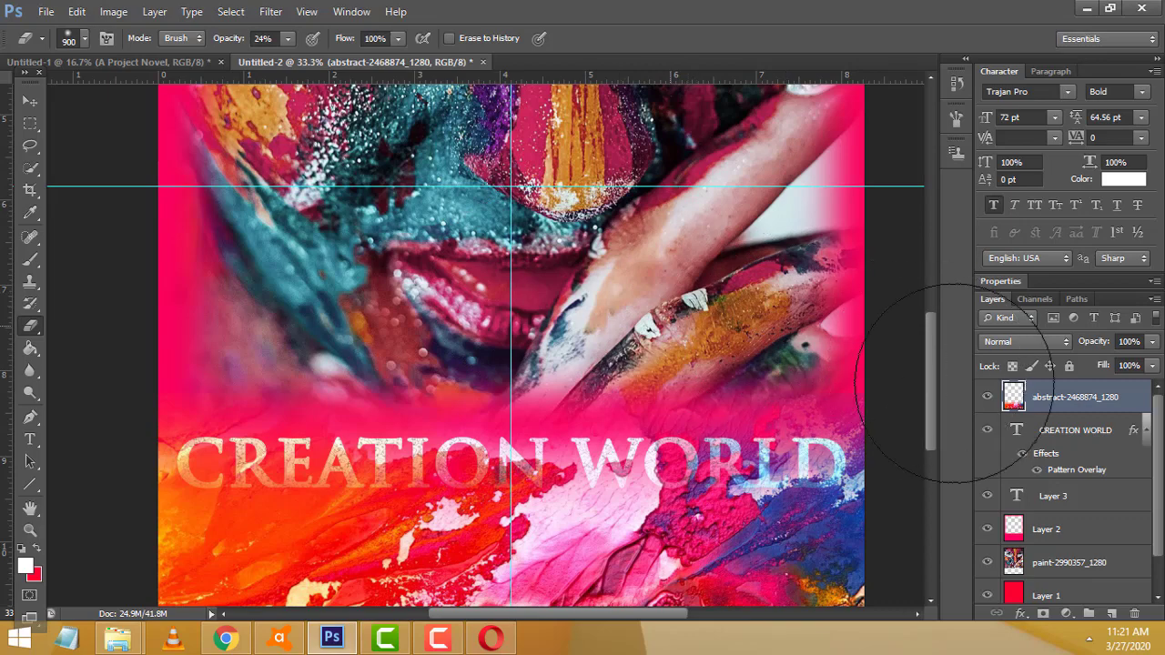
{"action": "scroll", "coordinate": [873, 455], "scroll_direction": "down", "scroll_amount": 2}
{"action": "scroll", "coordinate": [864, 364], "scroll_direction": "down", "scroll_amount": 2}
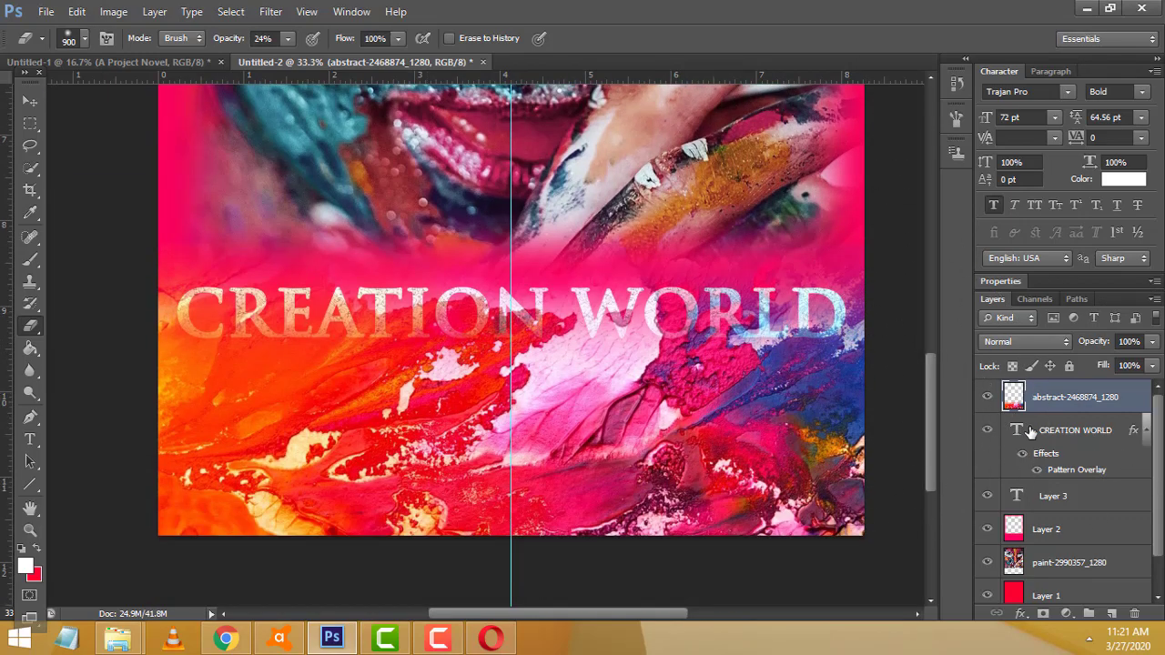
- Try Exclusion blending on the paint layer and set its opacity to 42%
{"action": "left_click", "coordinate": [1045, 345]}
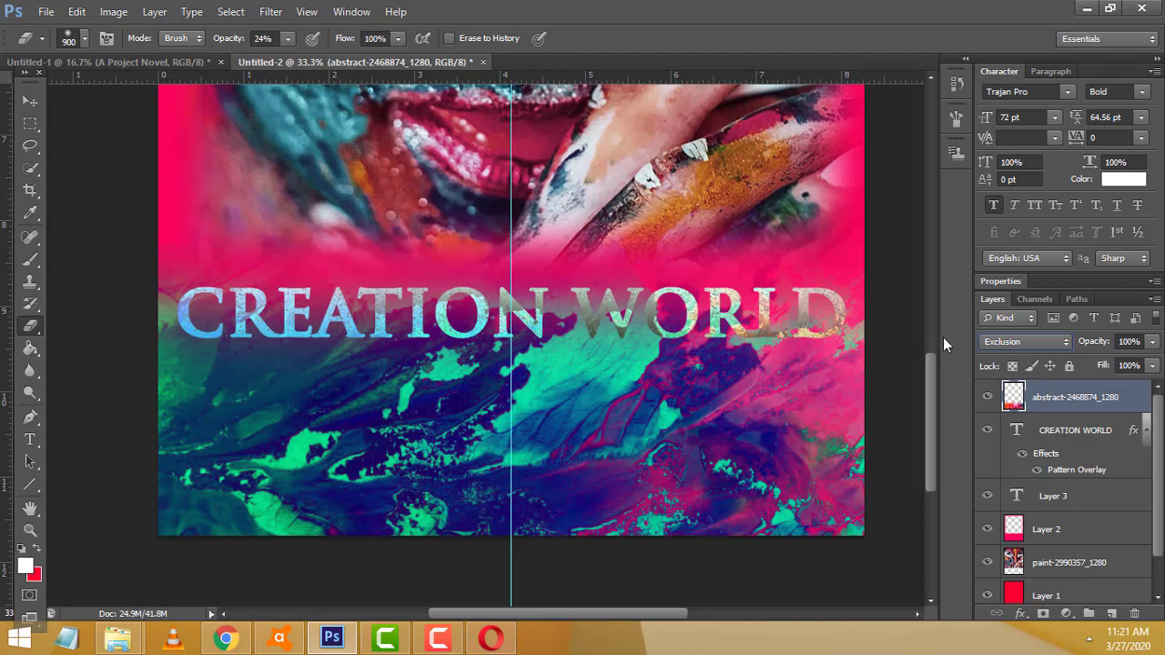
{"action": "left_click", "coordinate": [1152, 342]}
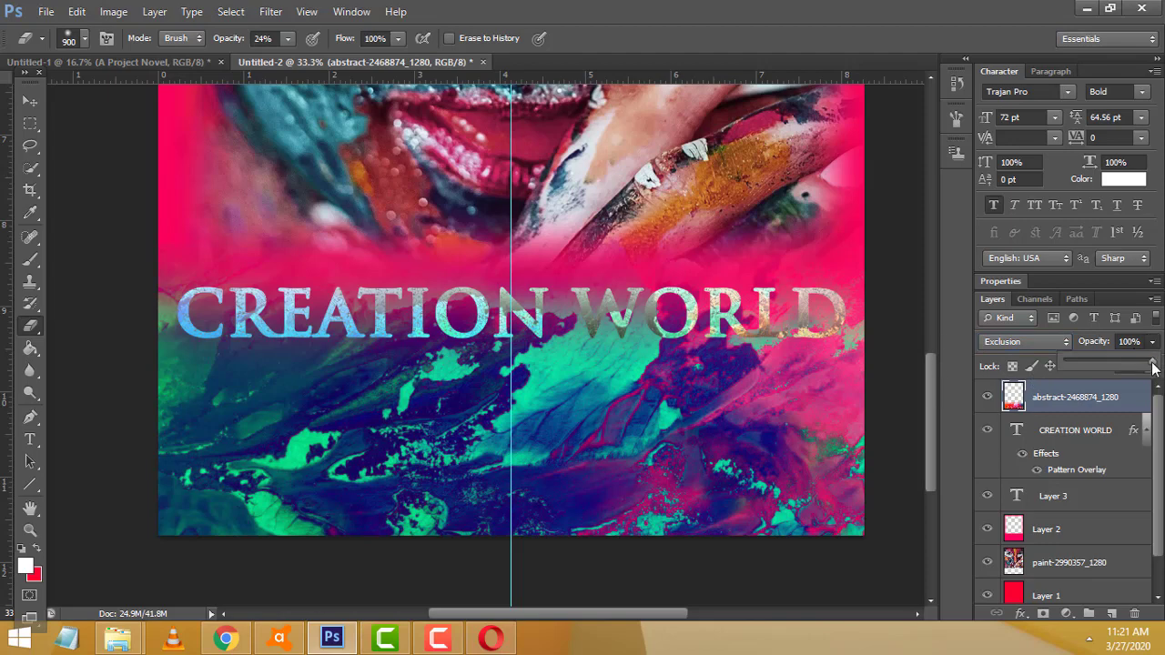
{"action": "left_click_drag", "start_coordinate": [1152, 365], "coordinate": [1101, 362]}
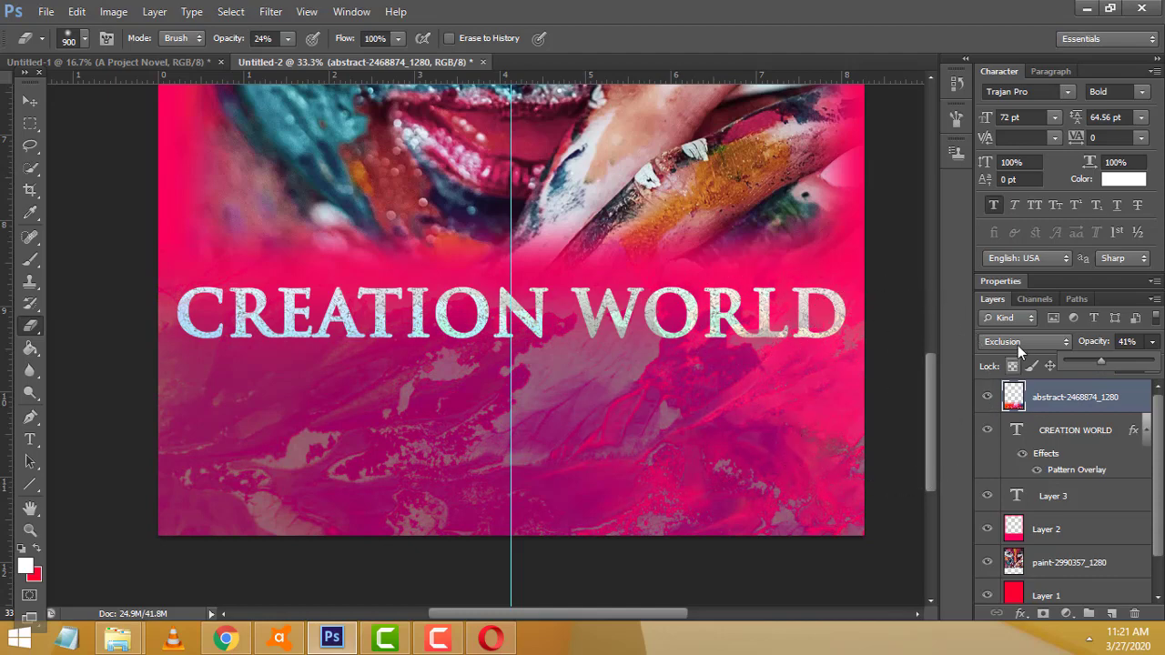
{"action": "key", "text": "Up"}
- Cycle through blend modes and settle on Linear Dodge (Add)
{"action": "left_click", "coordinate": [1017, 343]}
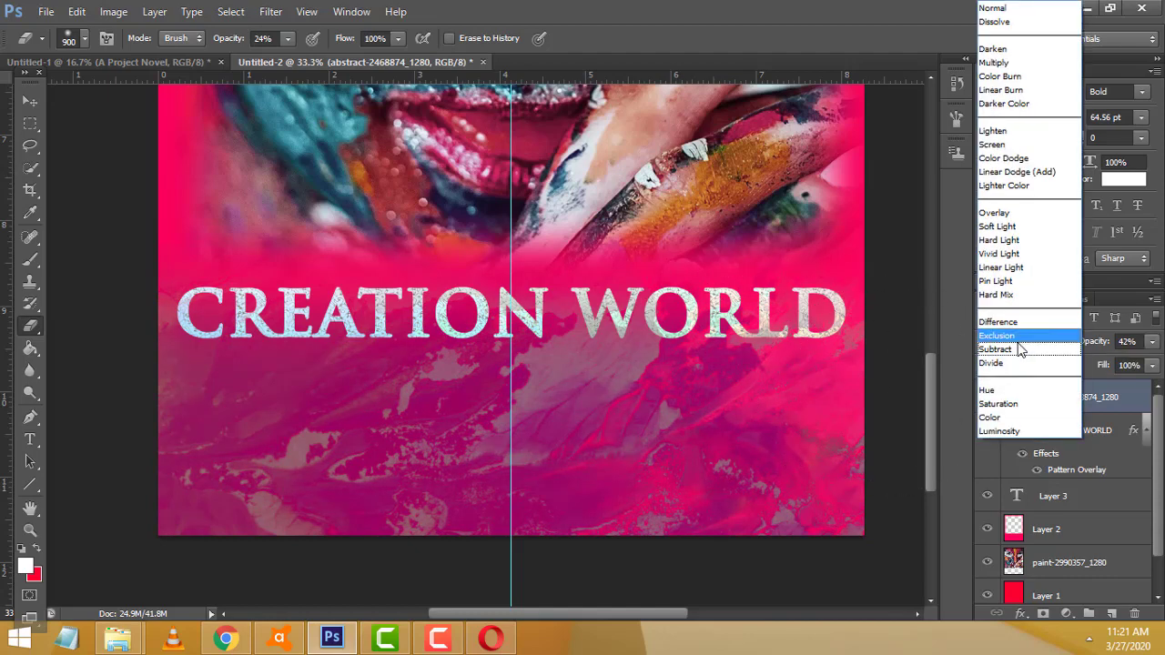
{"action": "left_click", "coordinate": [1019, 349]}
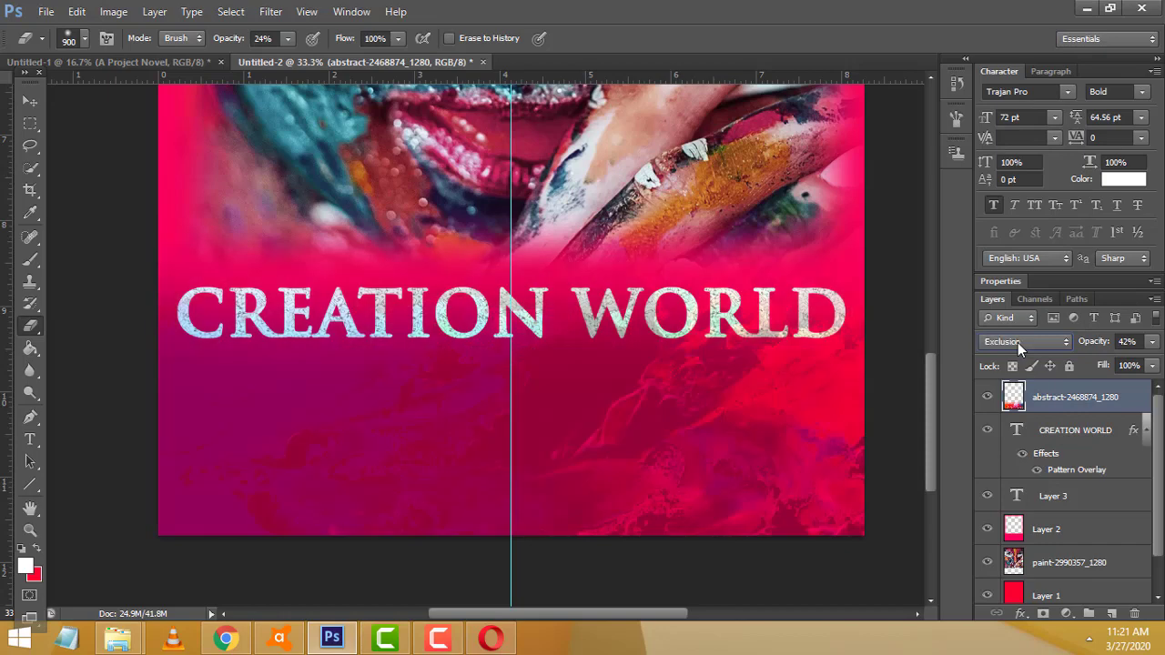
{"action": "key", "text": "Up"}
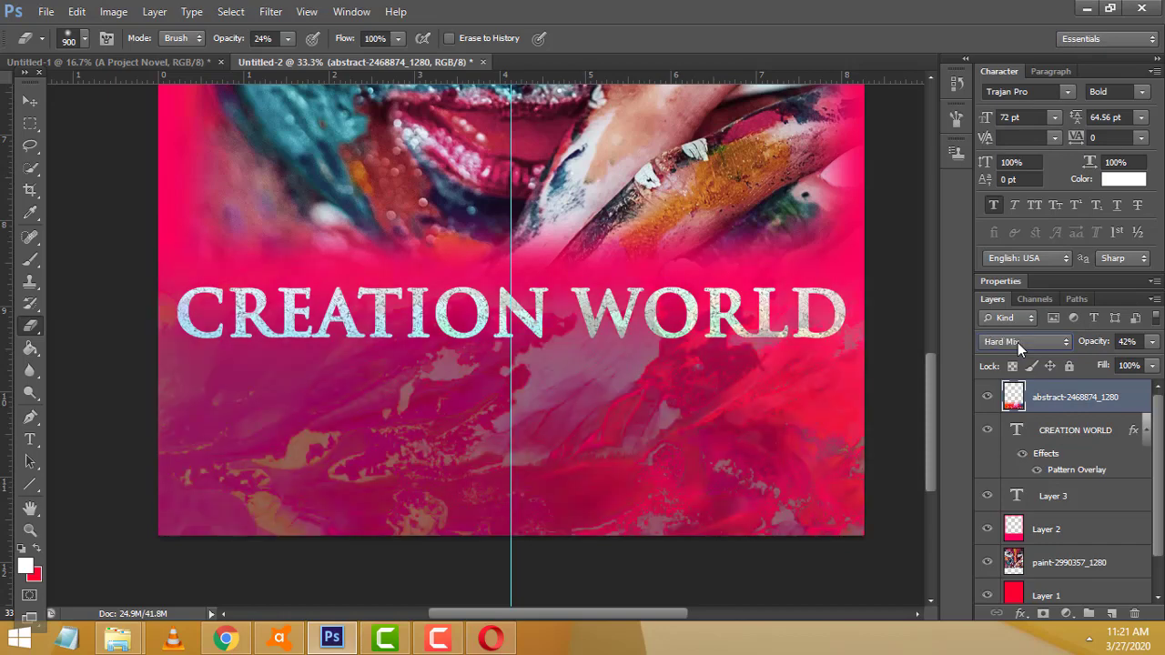
{"action": "key", "text": "Up"}
{"action": "key", "text": "Up"}
{"action": "key", "text": "Up"}
{"action": "key", "text": "Up"}
{"action": "key", "text": "Up"}
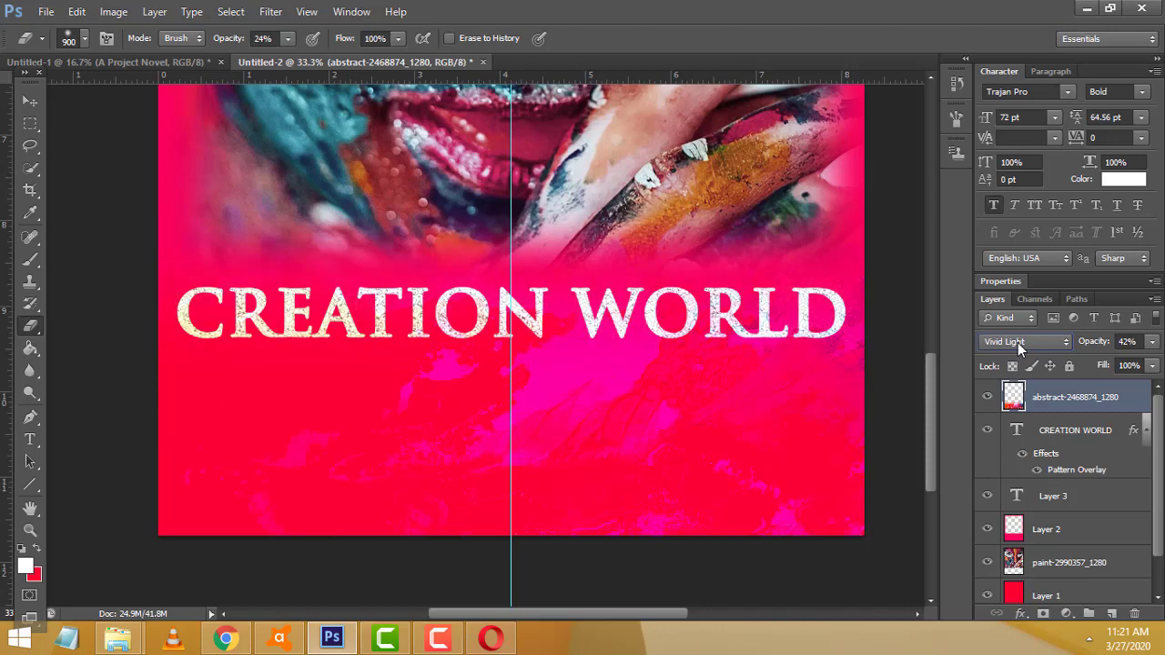
{"action": "key", "text": "Up"}
{"action": "key", "text": "Up"}
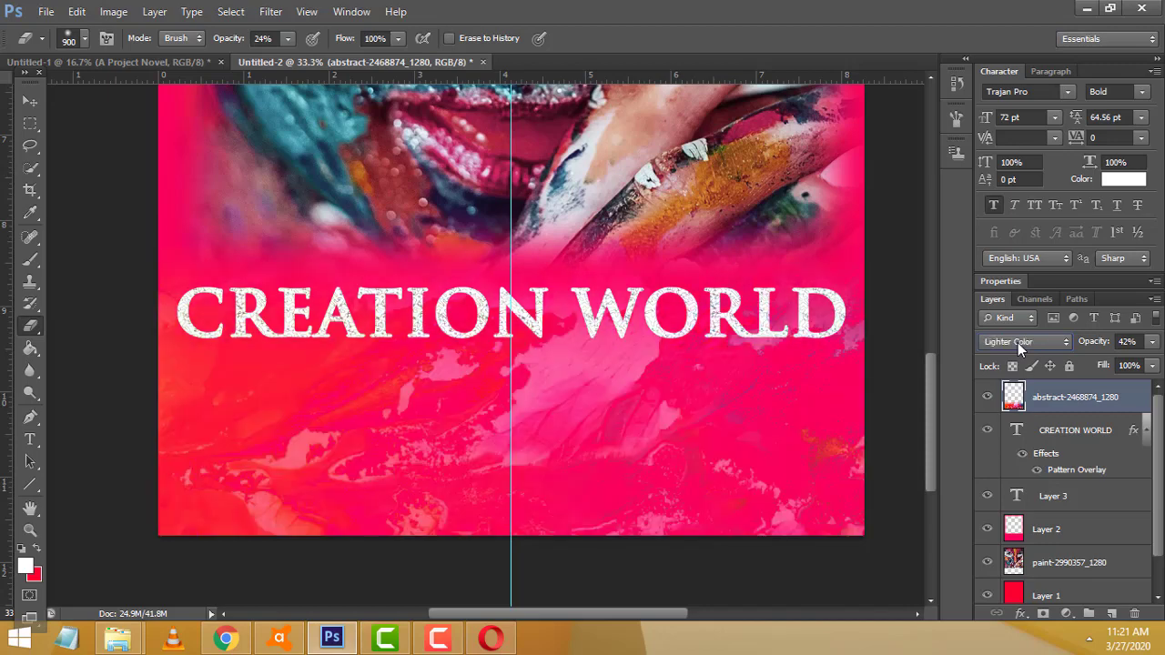
{"action": "key", "text": "Up"}
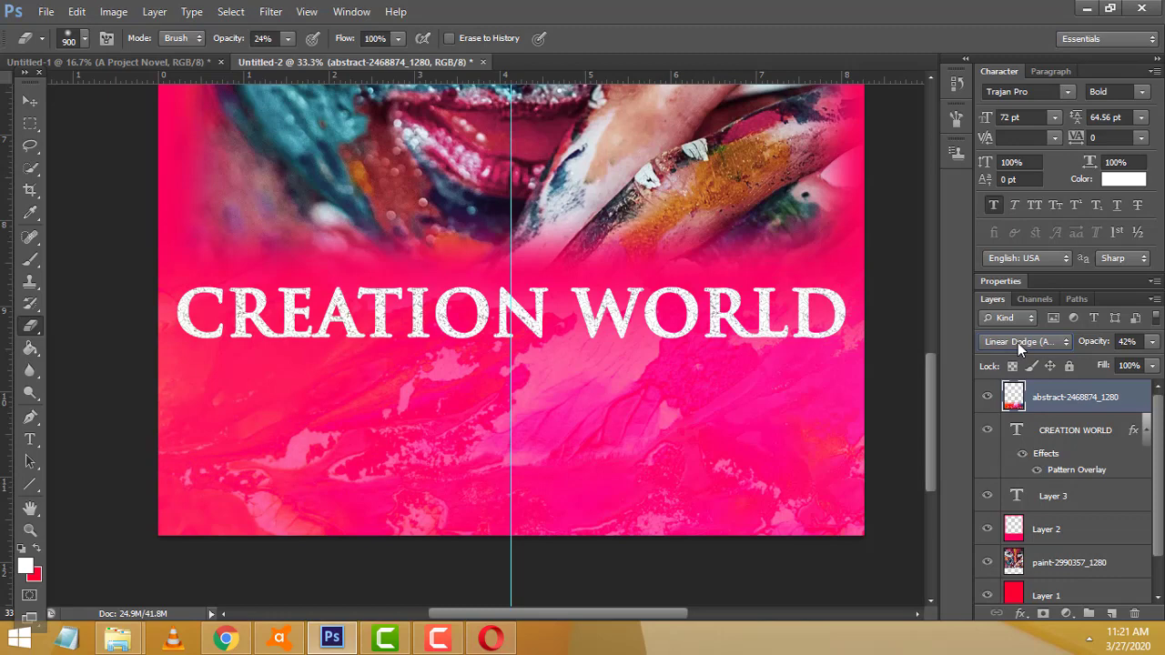
{"action": "key", "text": "Up"}
{"action": "key", "text": "Down"}
- Hide the guides, reframe the view at 25% and select the CREATION WORLD layer
{"action": "key", "text": "ctrl+minus"}
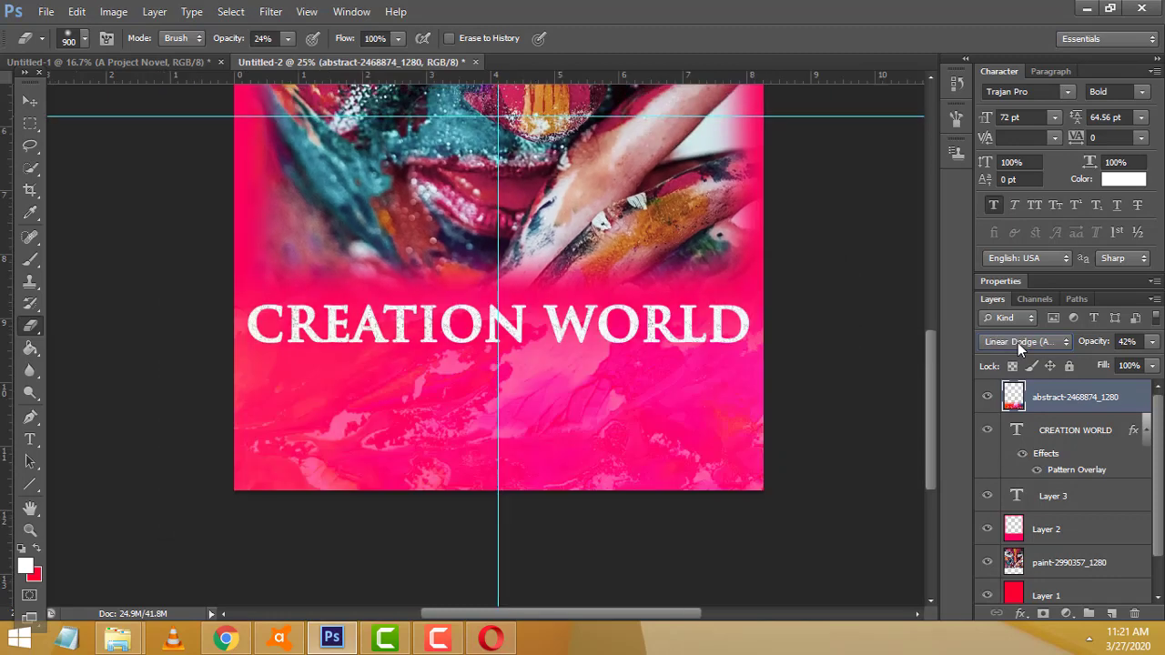
{"action": "key", "text": "ctrl+minus"}
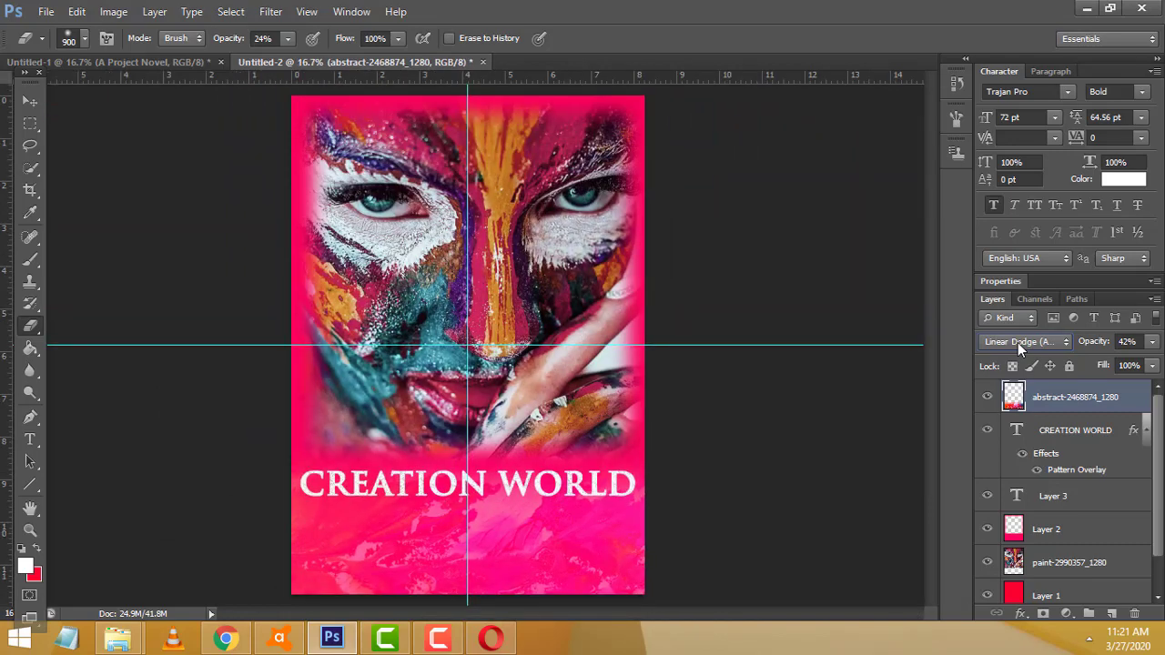
{"action": "key", "text": "ctrl+semicolon"}
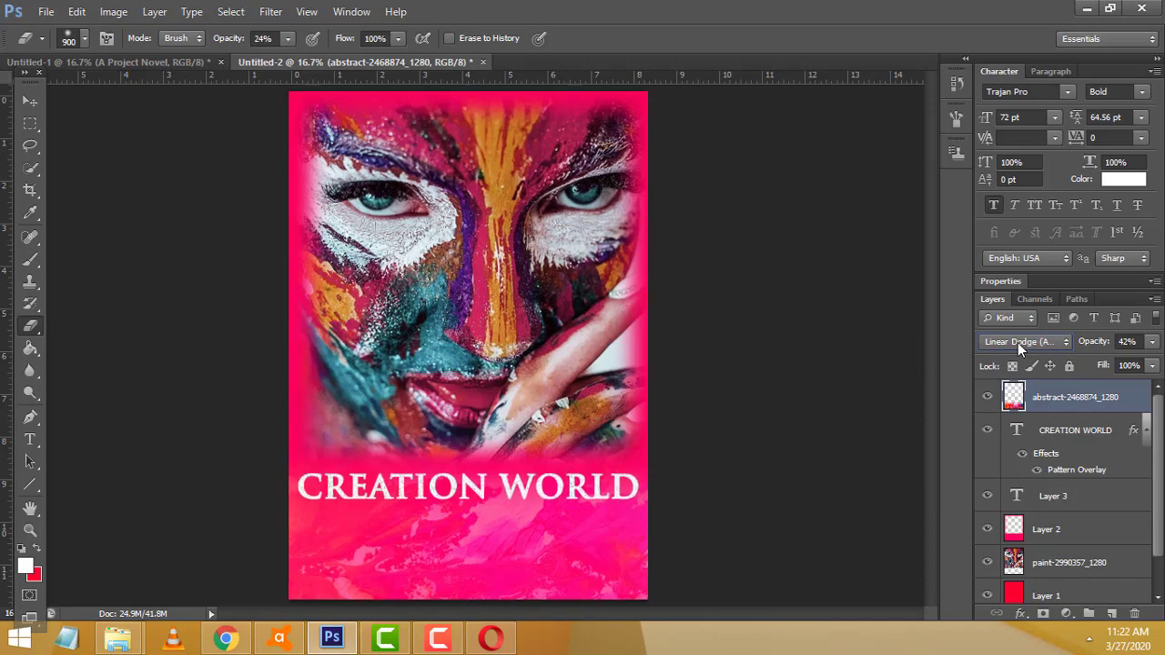
{"action": "key", "text": "ctrl+plus"}
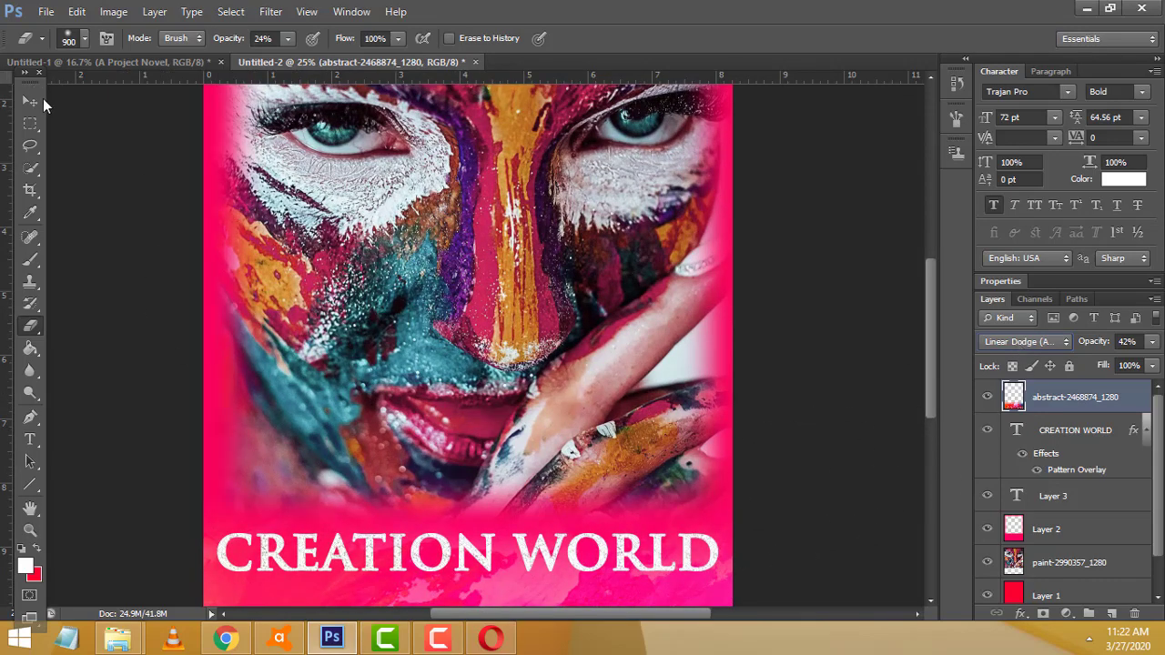
{"action": "left_click", "coordinate": [31, 101]}
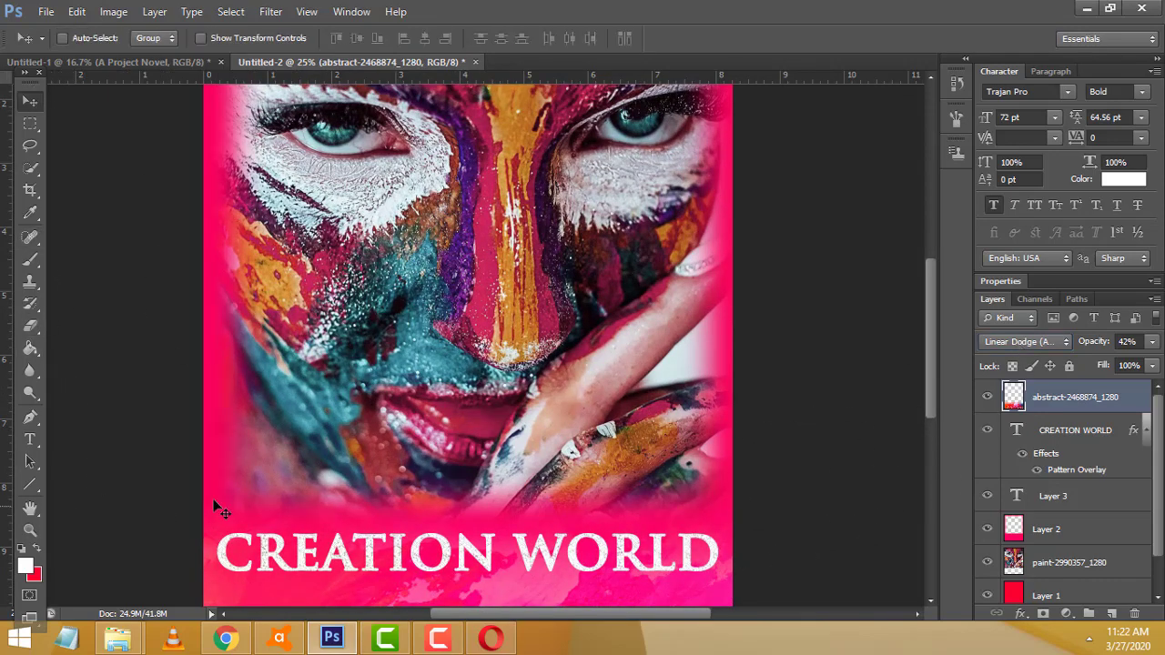
{"action": "left_click_drag", "start_coordinate": [364, 528], "coordinate": [419, 396]}
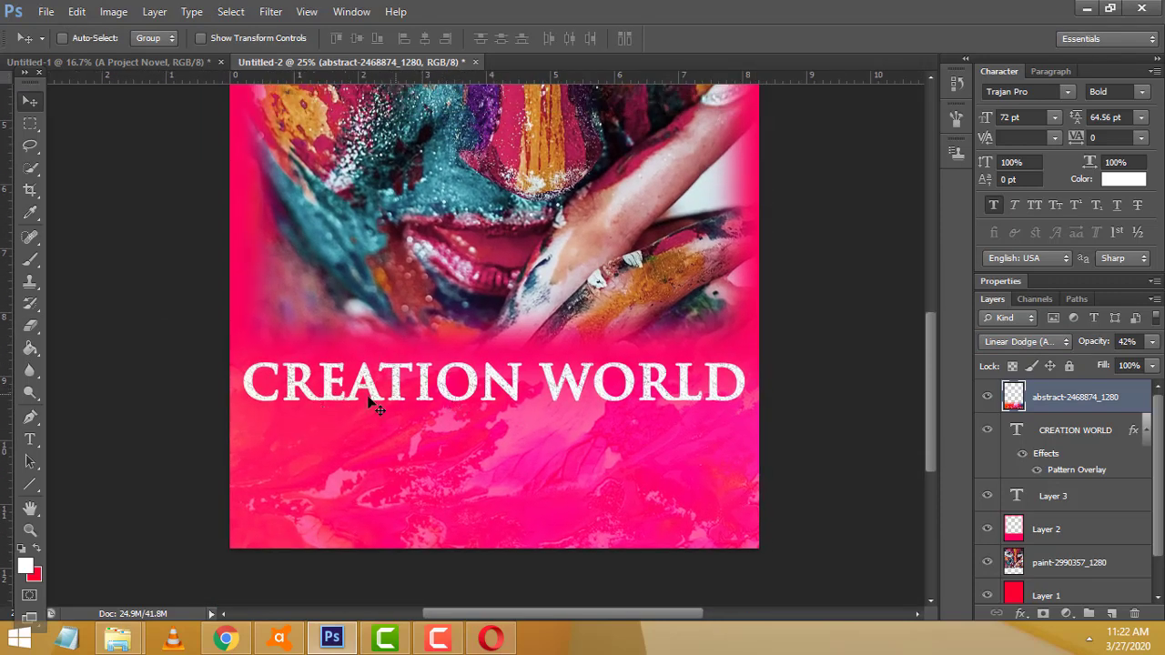
{"action": "left_click", "coordinate": [1128, 432]}
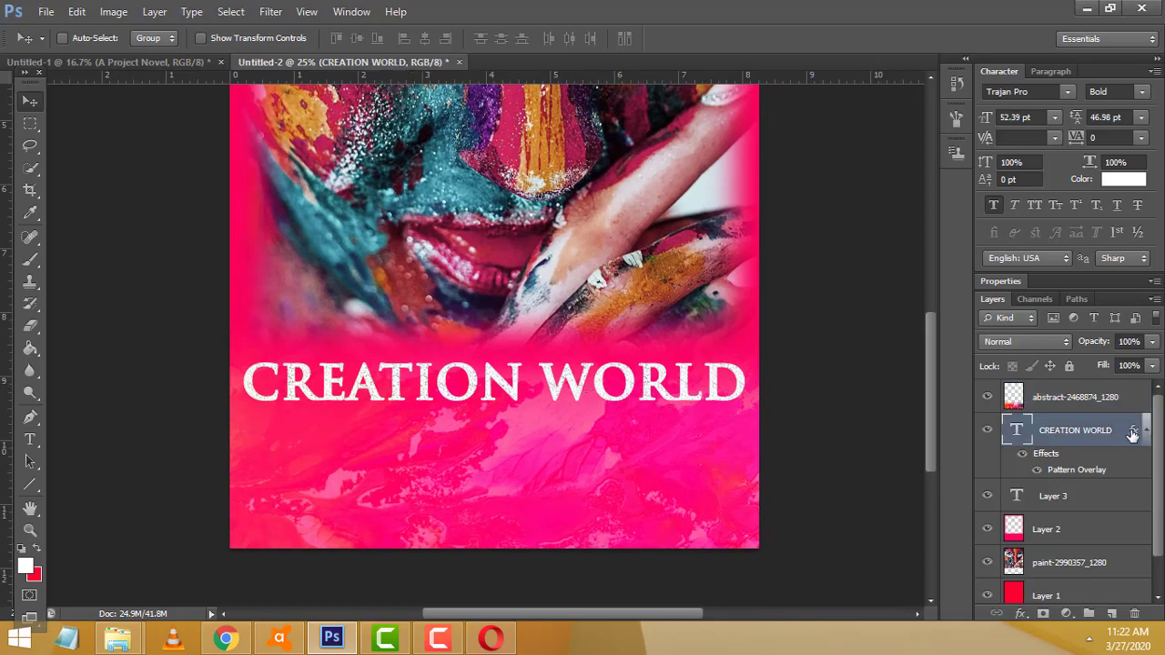
- Add a Drop Shadow to CREATION WORLD: 26 px distance, 0% spread, 13 px size
{"action": "double_click", "coordinate": [1132, 434]}
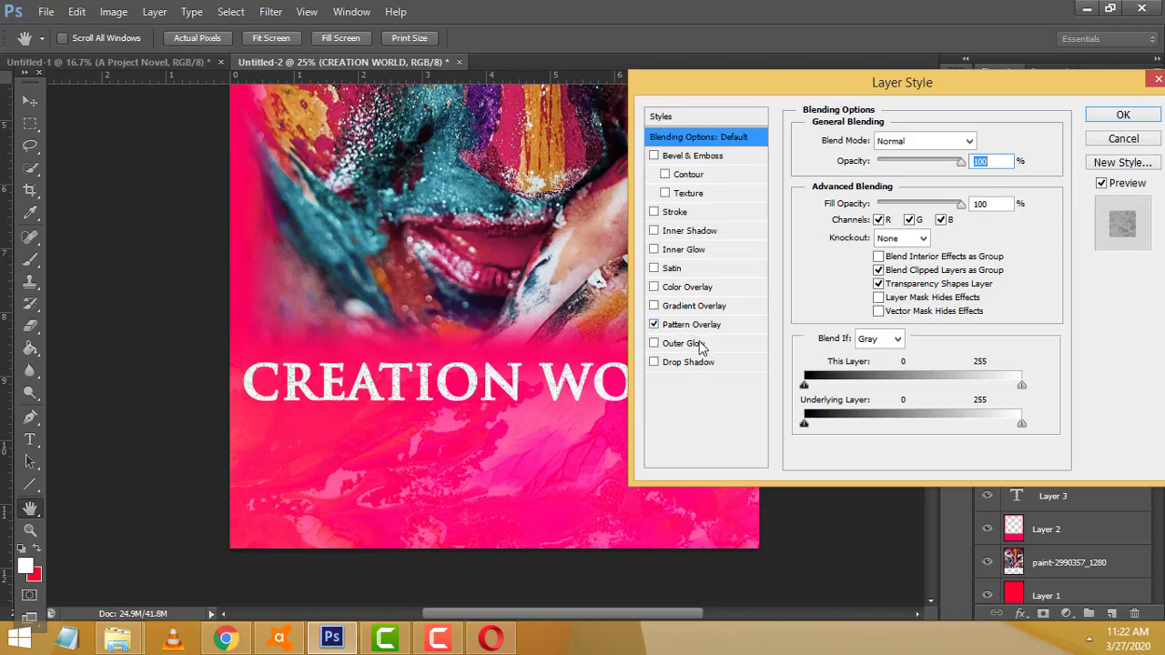
{"action": "left_click", "coordinate": [688, 362]}
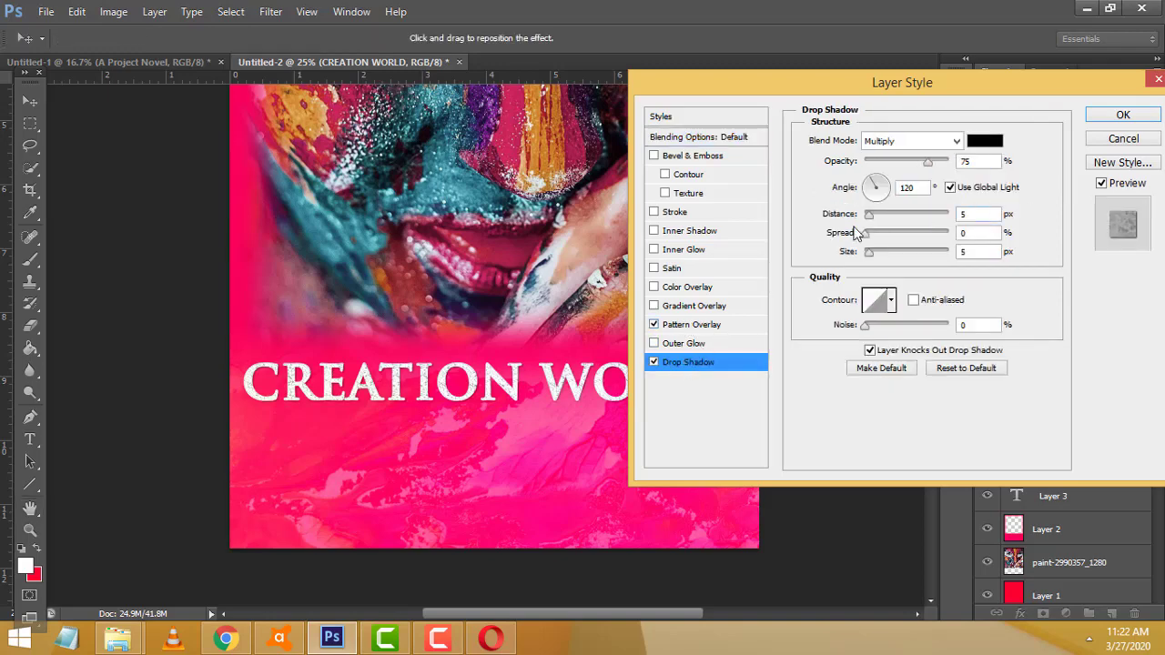
{"action": "mouse_move", "coordinate": [868, 217]}
{"action": "left_mouse_down"}
{"action": "mouse_move", "coordinate": [880, 214]}
{"action": "mouse_move", "coordinate": [873, 257]}
{"action": "left_mouse_up"}
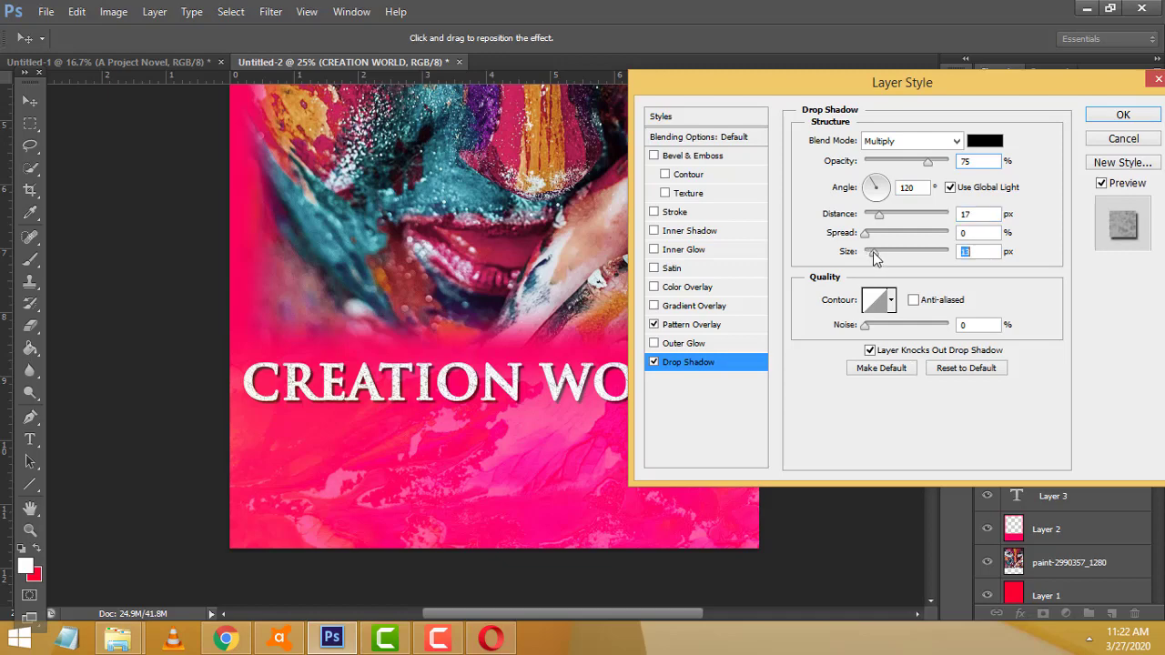
{"action": "left_click_drag", "start_coordinate": [879, 215], "coordinate": [892, 225]}
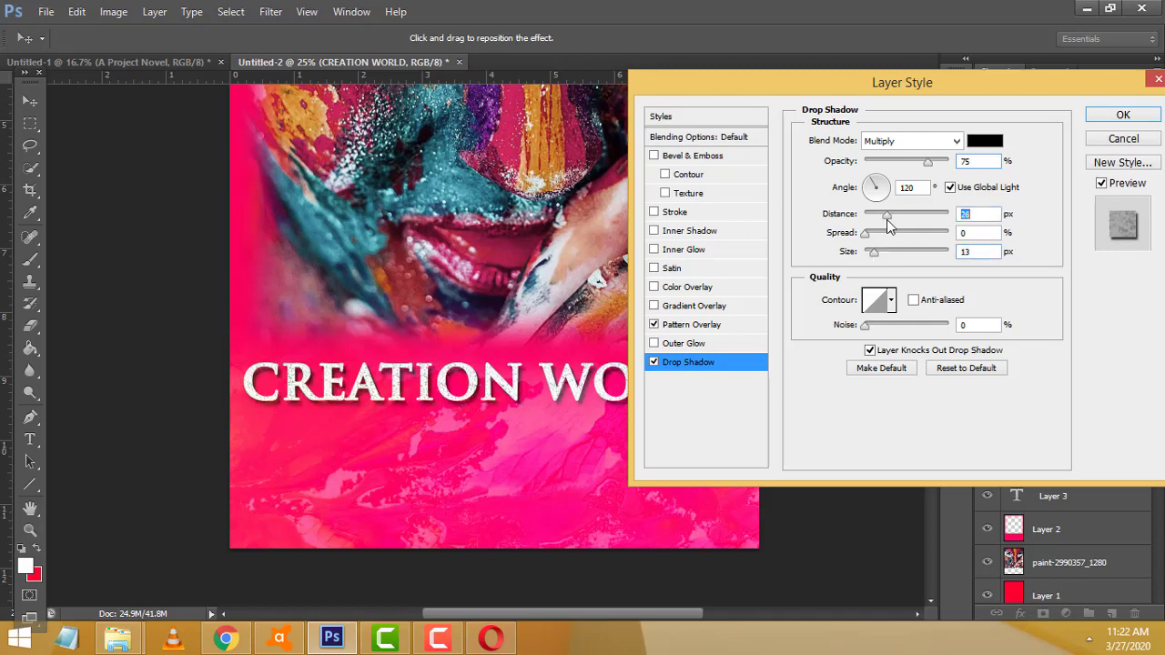
{"action": "left_click", "coordinate": [866, 234]}
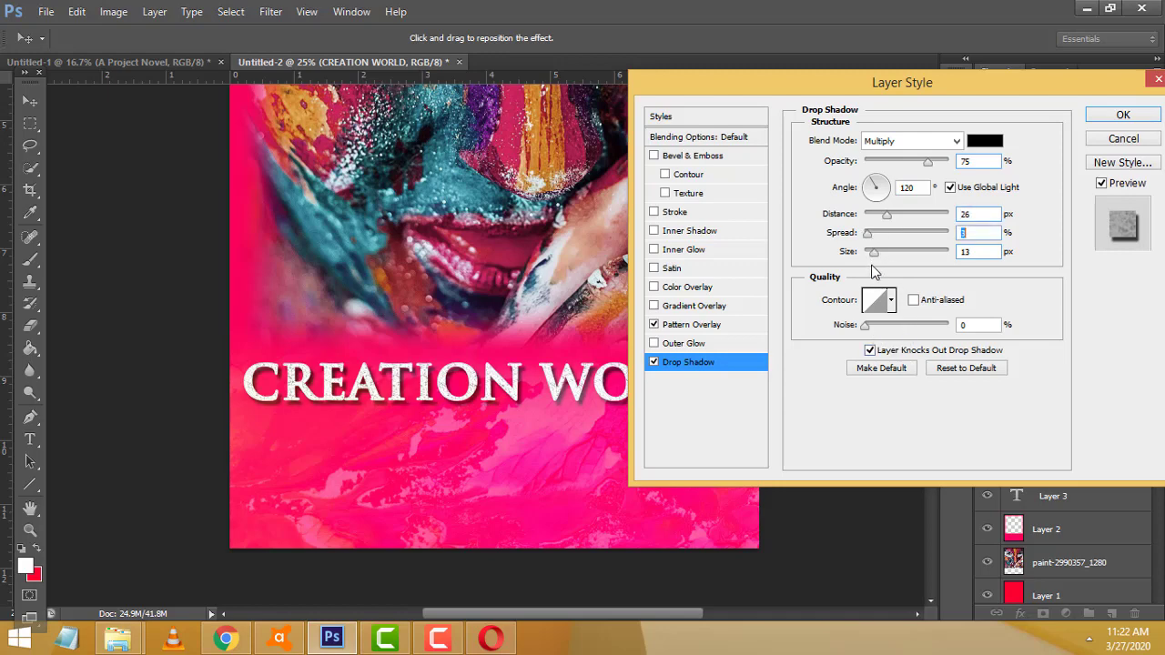
{"action": "left_click", "coordinate": [875, 253]}
{"action": "left_click", "coordinate": [1121, 116]}
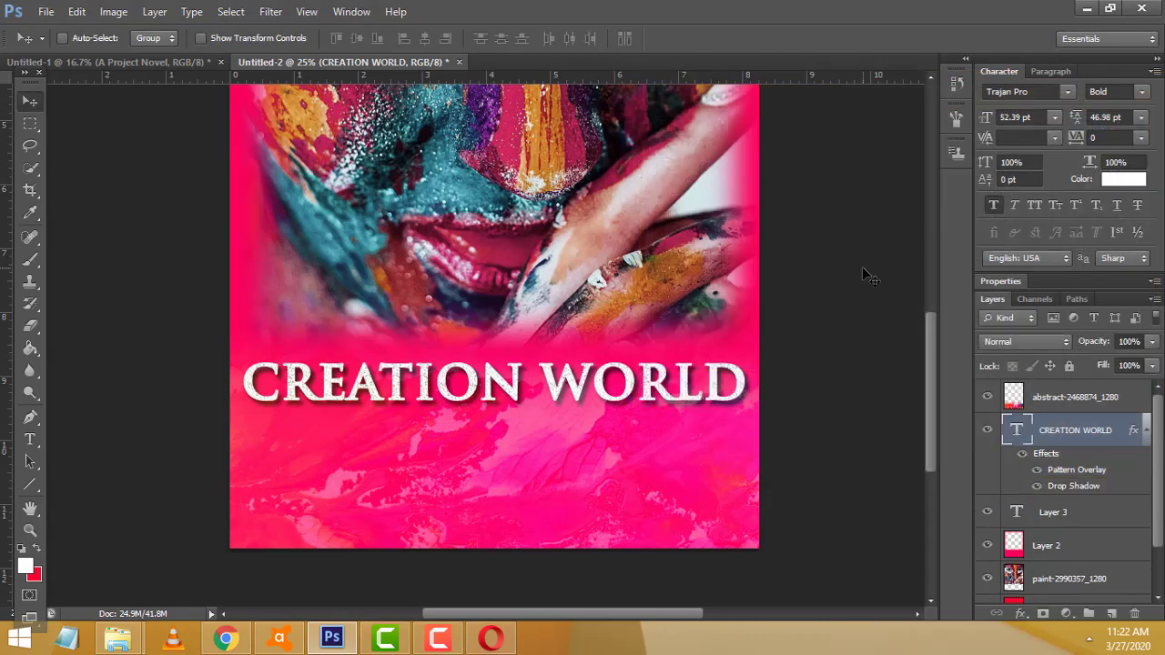
- Create a new empty Layer 4 directly above the CREATION WORLD text layer
{"action": "scroll", "coordinate": [869, 275], "scroll_direction": "up", "scroll_amount": 3}
{"action": "scroll", "coordinate": [869, 276], "scroll_direction": "up", "scroll_amount": 2}
{"action": "scroll", "coordinate": [869, 276], "scroll_direction": "down", "scroll_amount": 1}
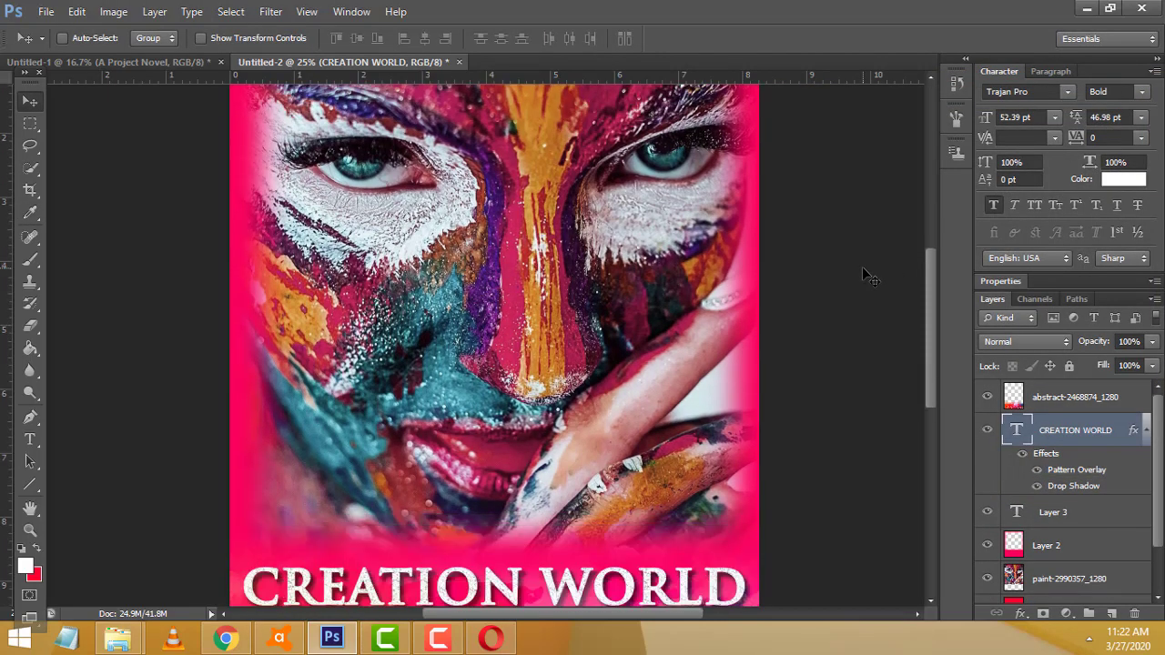
{"action": "scroll", "coordinate": [869, 275], "scroll_direction": "down", "scroll_amount": 1}
{"action": "scroll", "coordinate": [869, 276], "scroll_direction": "down", "scroll_amount": 1}
{"action": "scroll", "coordinate": [869, 275], "scroll_direction": "down", "scroll_amount": 2}
{"action": "scroll", "coordinate": [869, 275], "scroll_direction": "down", "scroll_amount": 2}
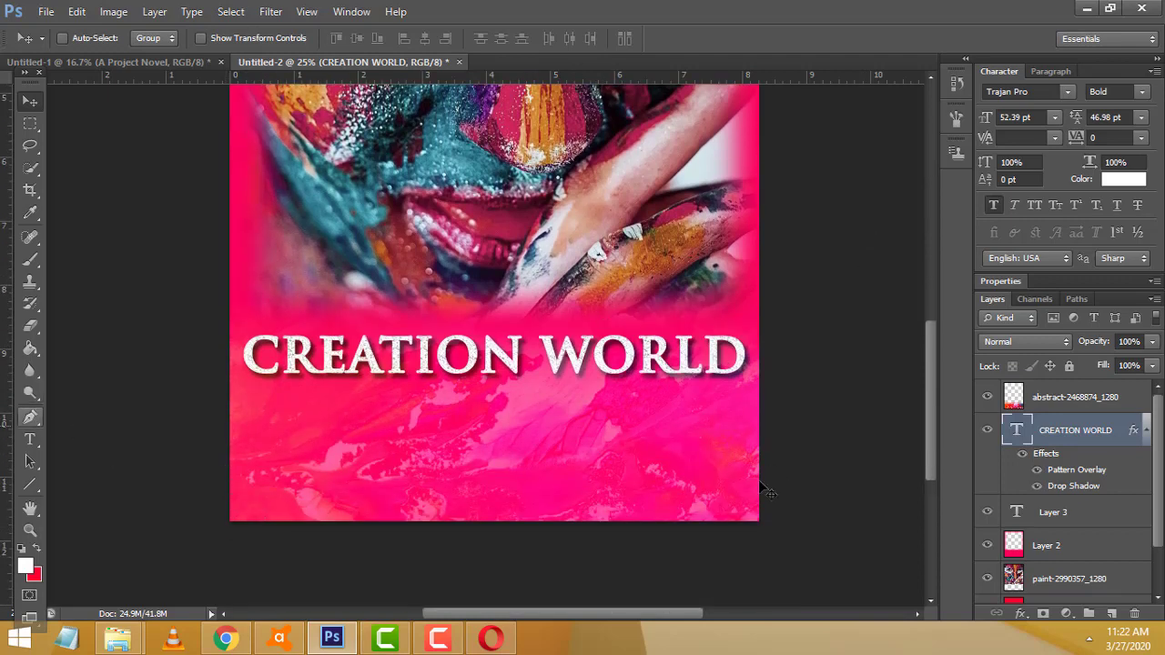
{"action": "left_click", "coordinate": [1111, 613]}
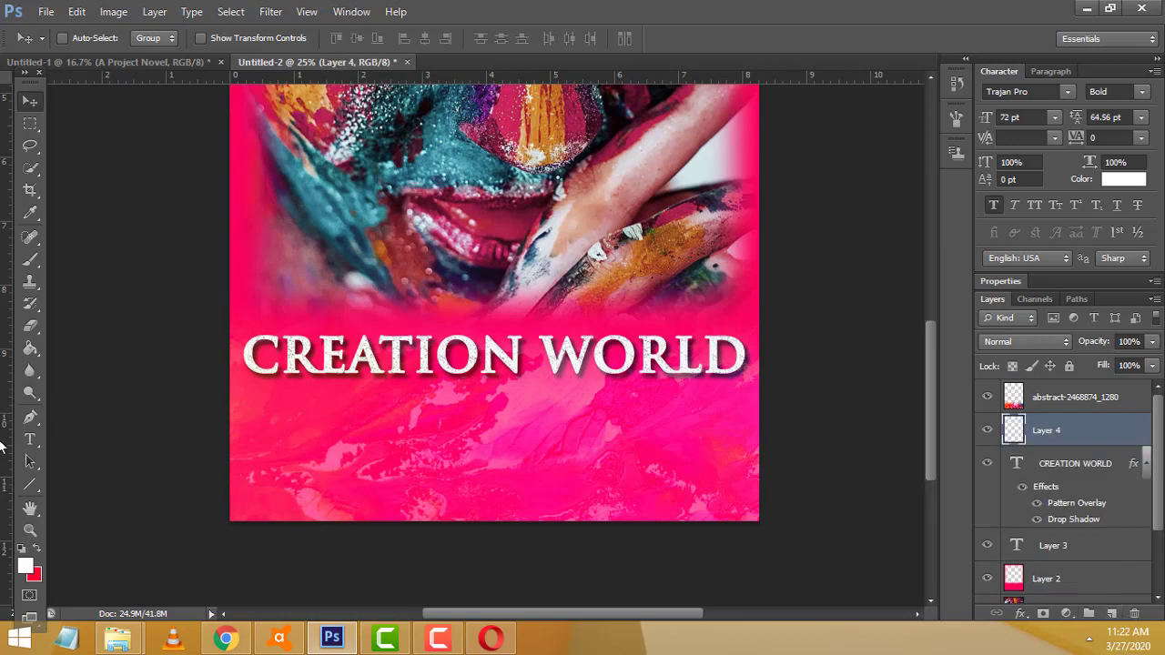
{"action": "left_click", "coordinate": [30, 123]}
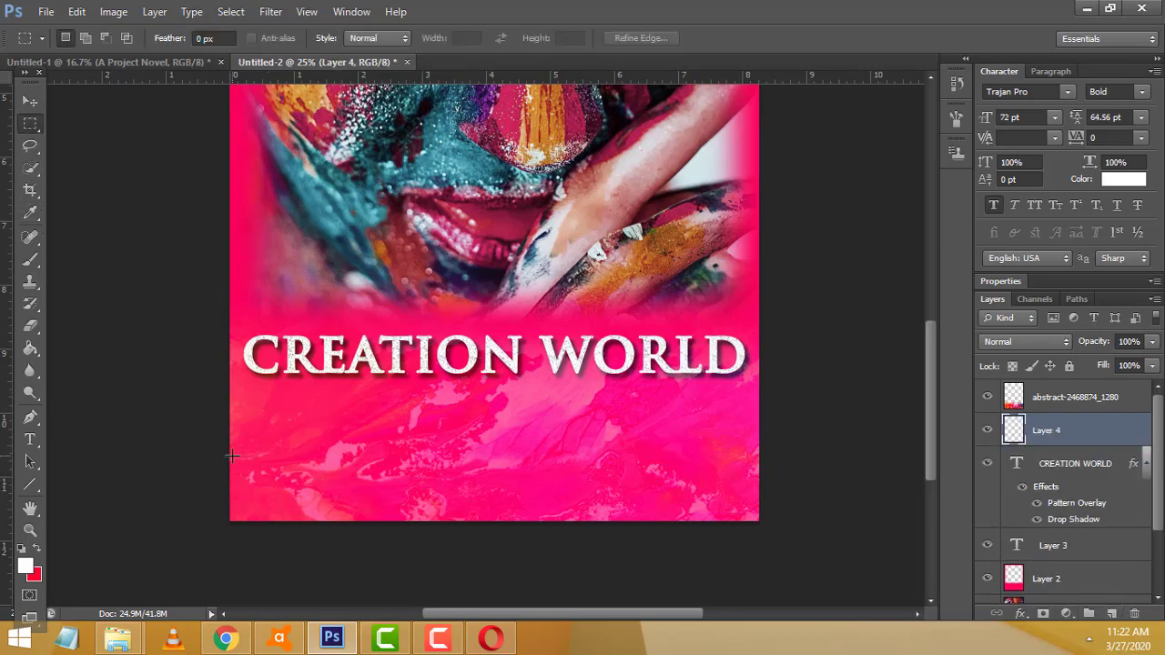
- Select a rectangular strip along the bottom of the cover on Layer 4
{"action": "left_click_drag", "start_coordinate": [228, 460], "coordinate": [850, 544]}
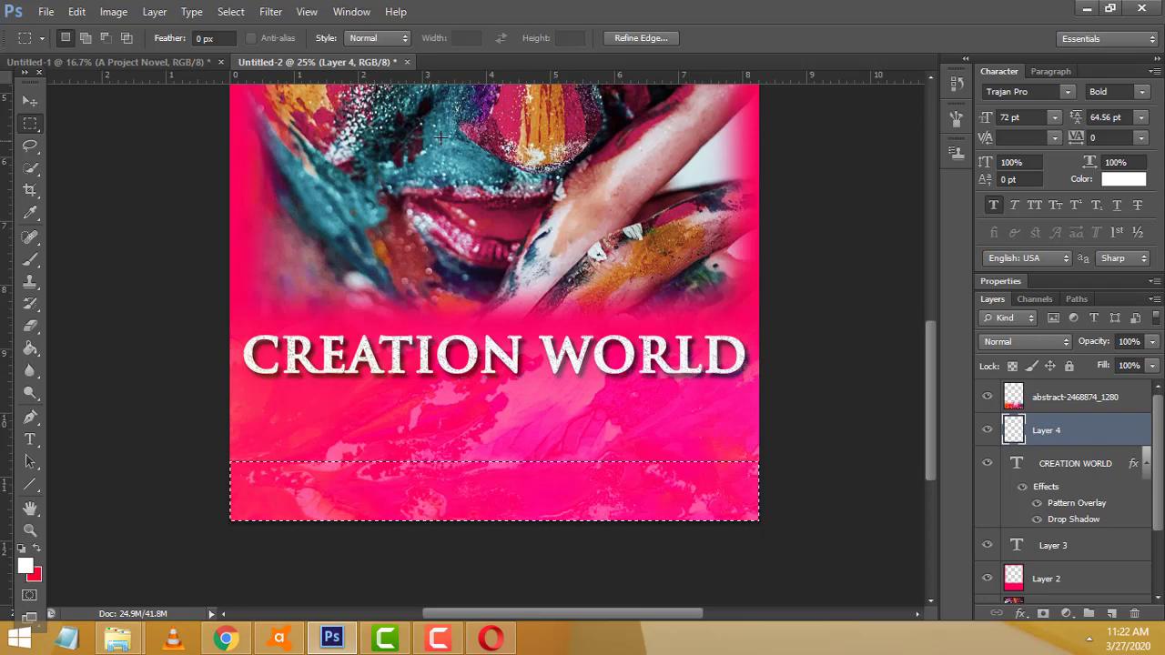
{"action": "scroll", "coordinate": [519, 274], "scroll_direction": "up", "scroll_amount": 3}
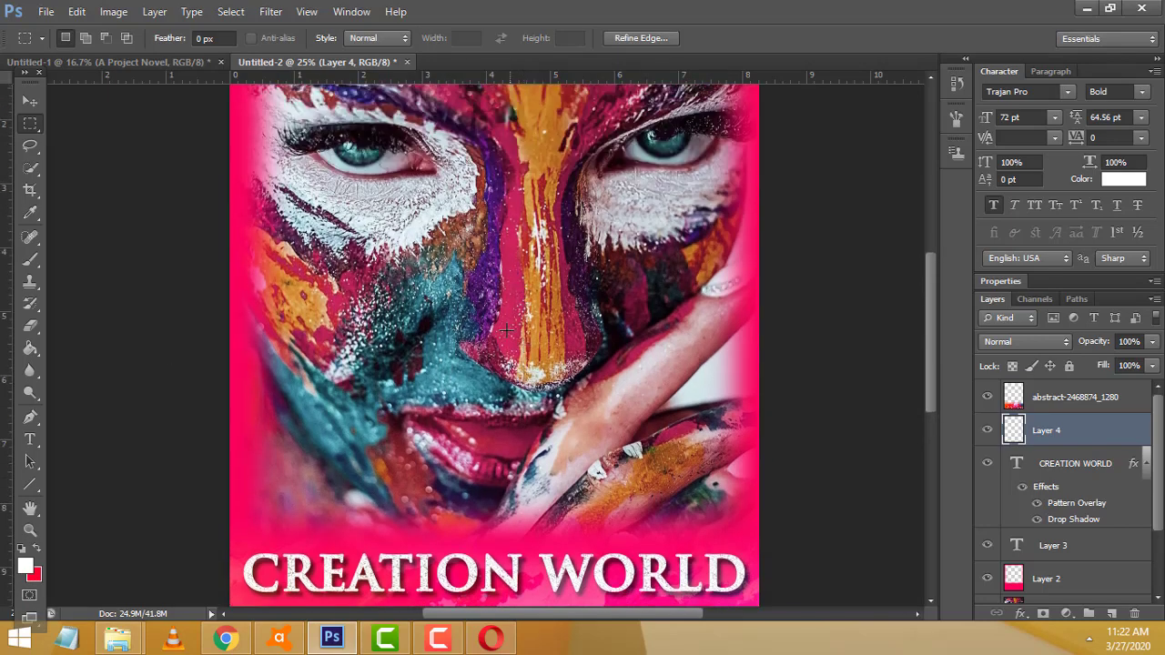
{"action": "scroll", "coordinate": [582, 141], "scroll_direction": "up", "scroll_amount": 2}
{"action": "scroll", "coordinate": [458, 453], "scroll_direction": "down", "scroll_amount": 6}
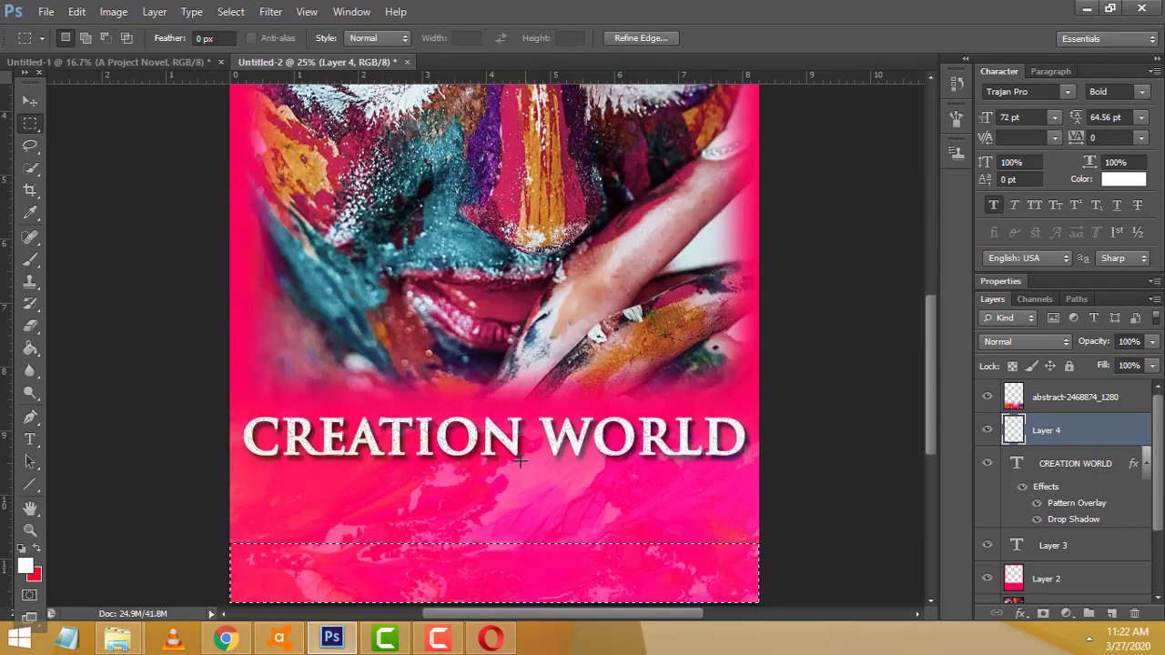
{"action": "scroll", "coordinate": [458, 452], "scroll_direction": "up", "scroll_amount": 2}
{"action": "scroll", "coordinate": [457, 452], "scroll_direction": "up", "scroll_amount": 1}
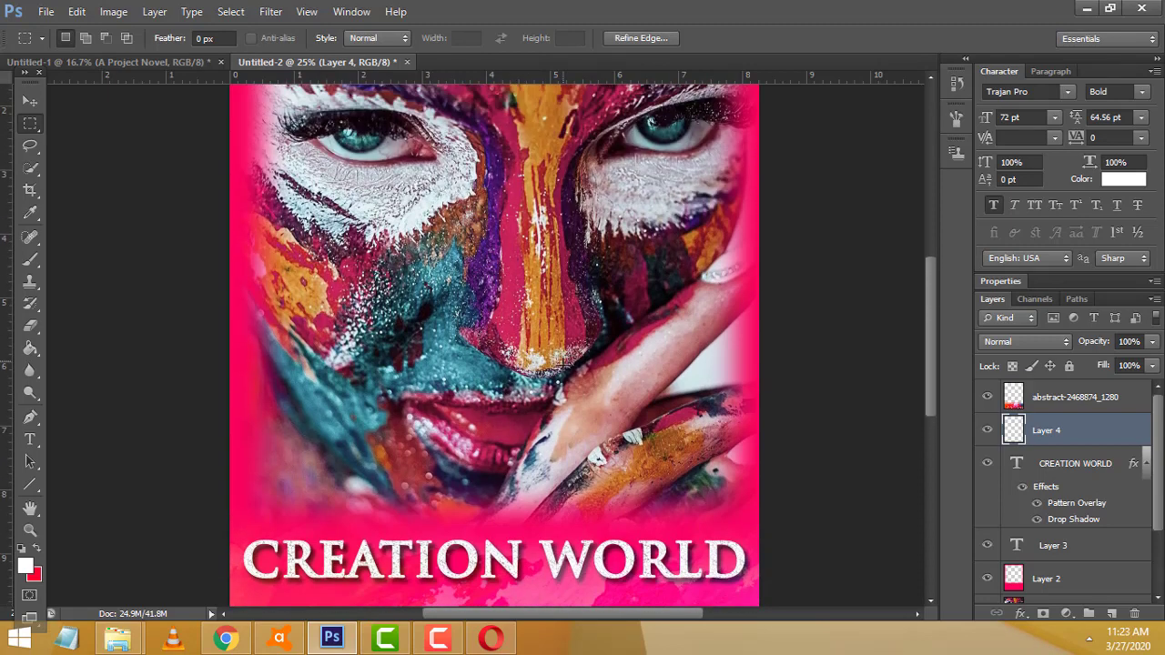
{"action": "scroll", "coordinate": [434, 134], "scroll_direction": "up", "scroll_amount": 1}
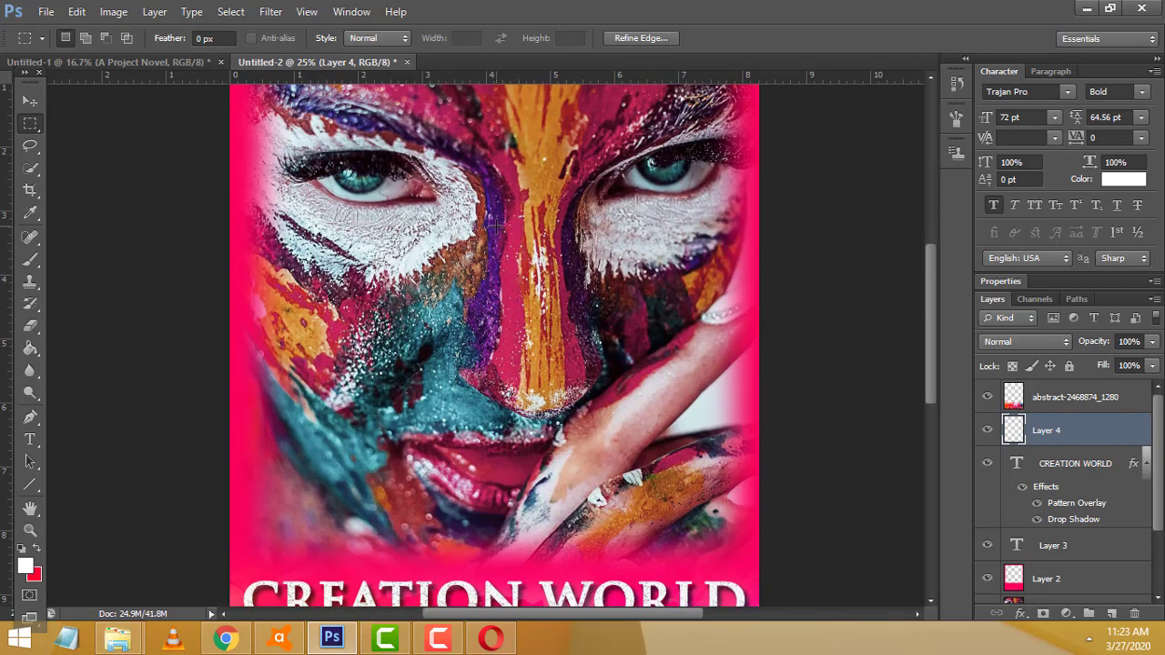
{"action": "scroll", "coordinate": [495, 235], "scroll_direction": "down", "scroll_amount": 3}
{"action": "scroll", "coordinate": [533, 281], "scroll_direction": "down", "scroll_amount": 1}
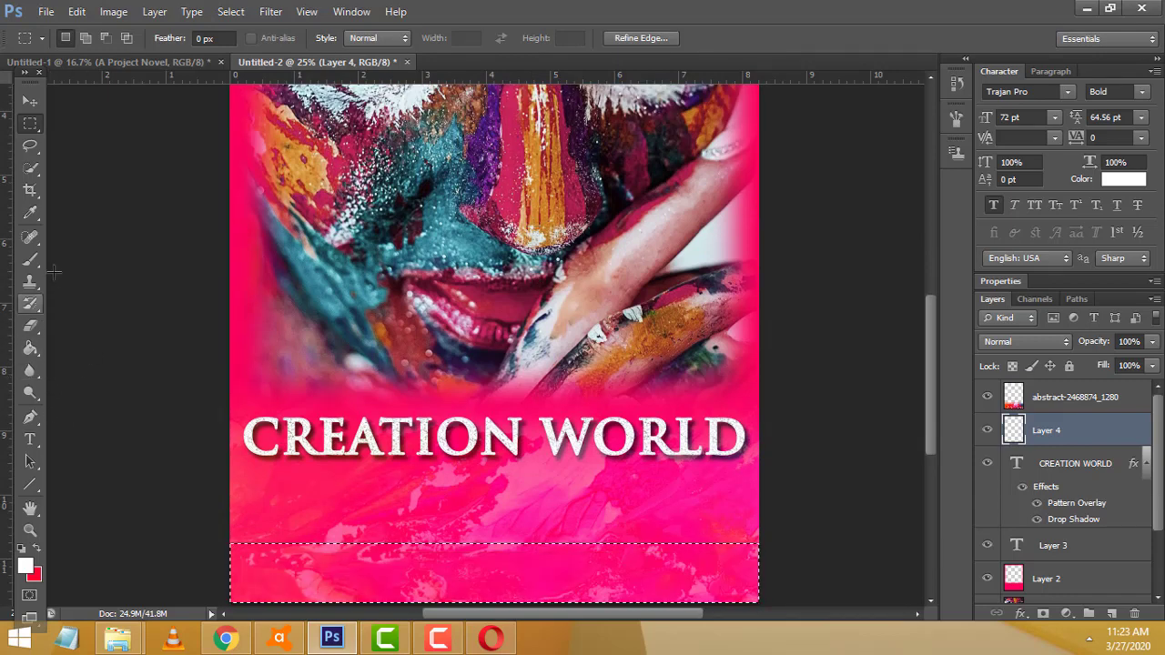
- Sample purple from the image, fill the bottom strip with it, and deselect
{"action": "left_click", "coordinate": [30, 213]}
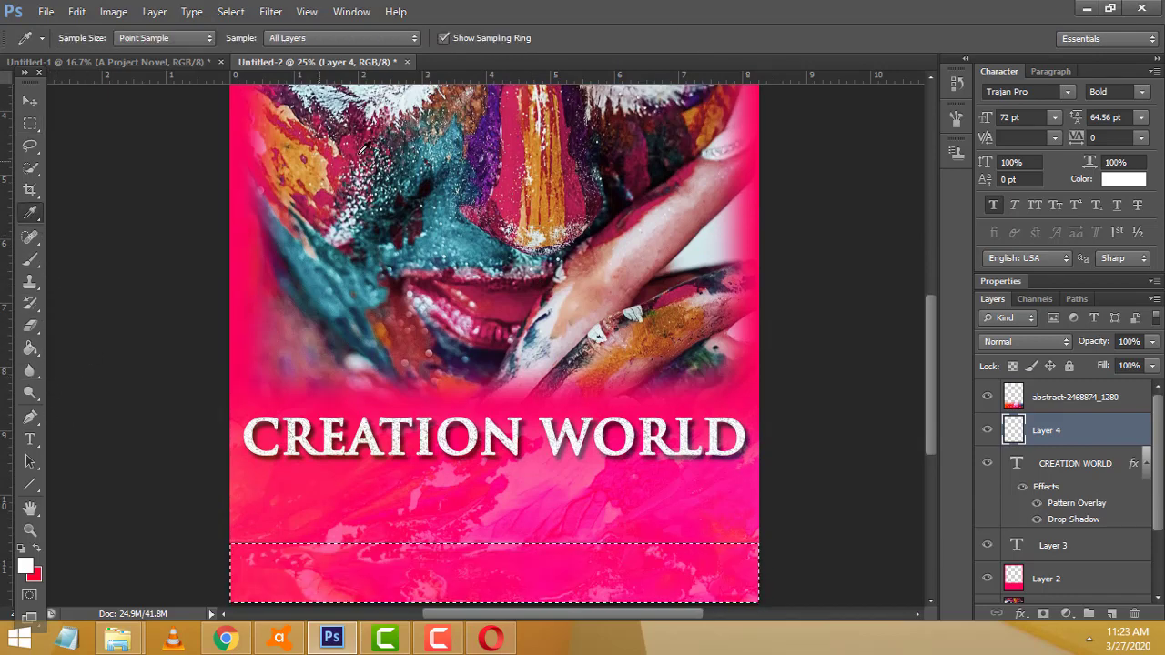
{"action": "left_click", "coordinate": [488, 137]}
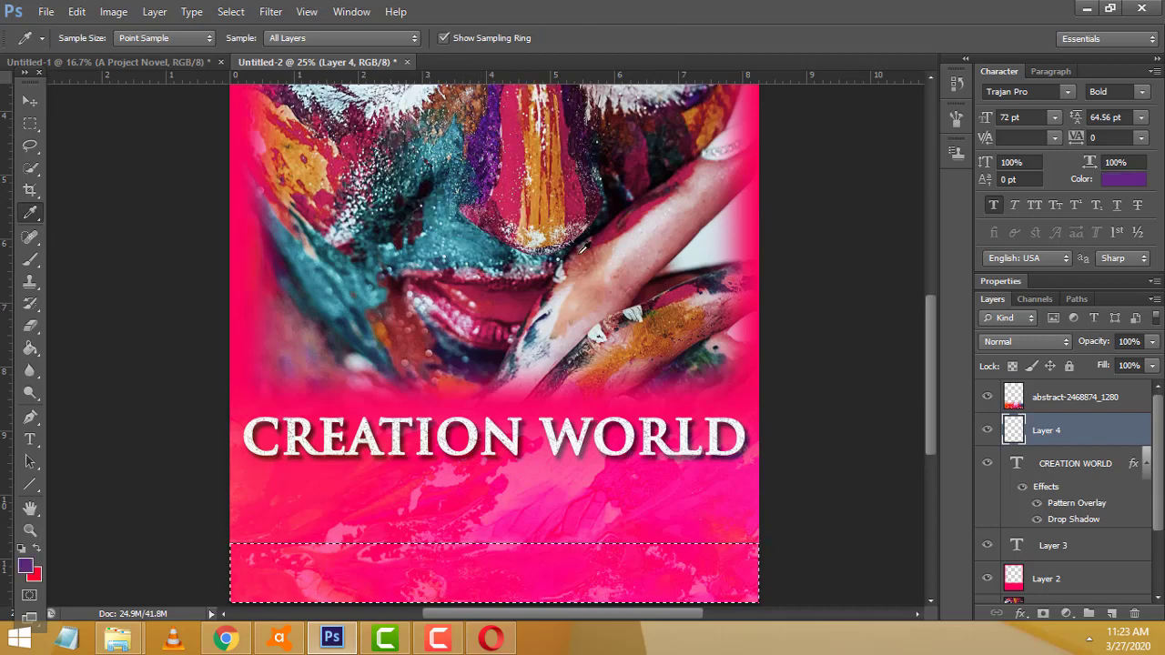
{"action": "scroll", "coordinate": [574, 359], "scroll_direction": "down", "scroll_amount": 3}
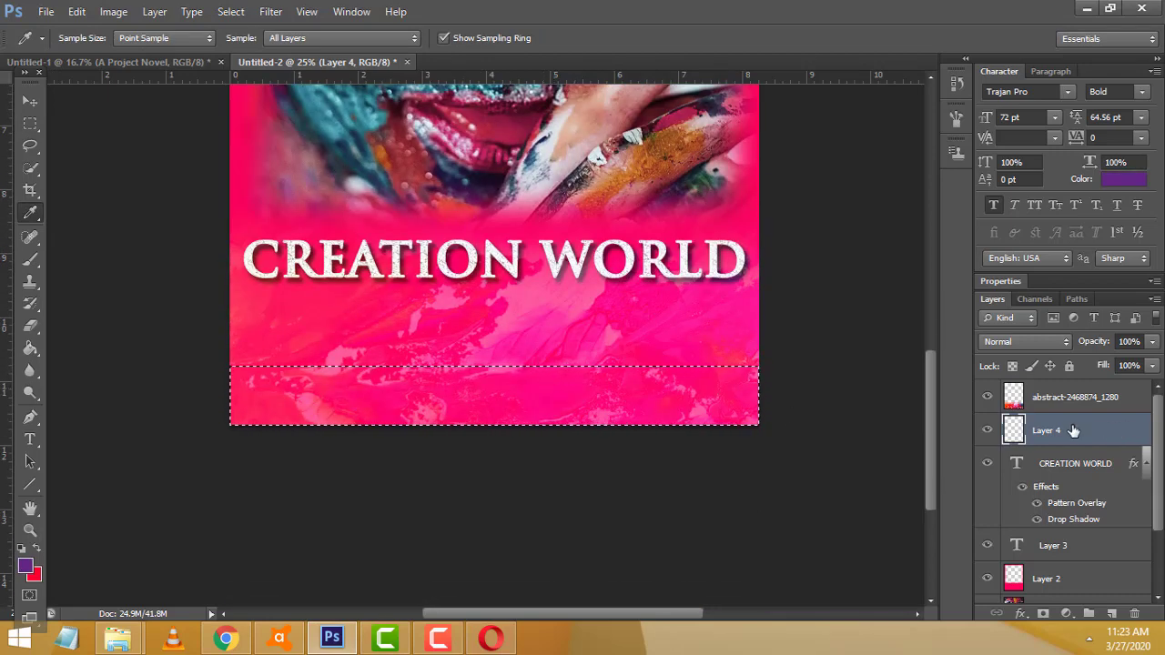
{"action": "key", "text": "alt+BackSpace"}
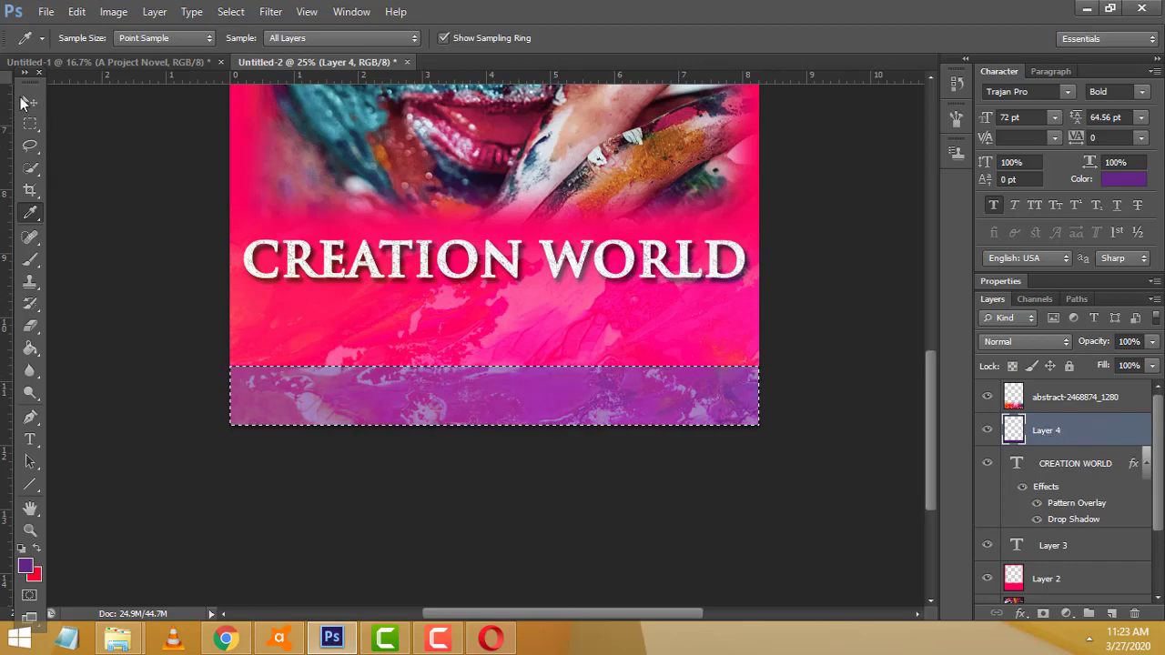
{"action": "left_click", "coordinate": [29, 102]}
{"action": "key", "text": "ctrl+d"}
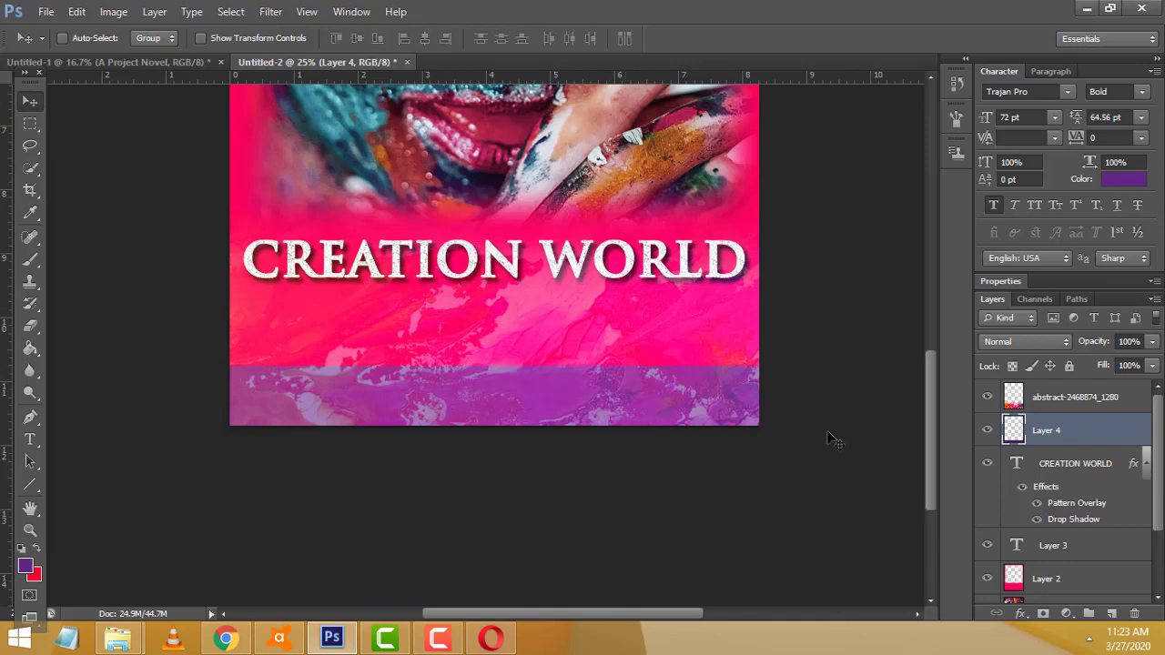
{"action": "scroll", "coordinate": [828, 430], "scroll_direction": "up", "scroll_amount": 3}
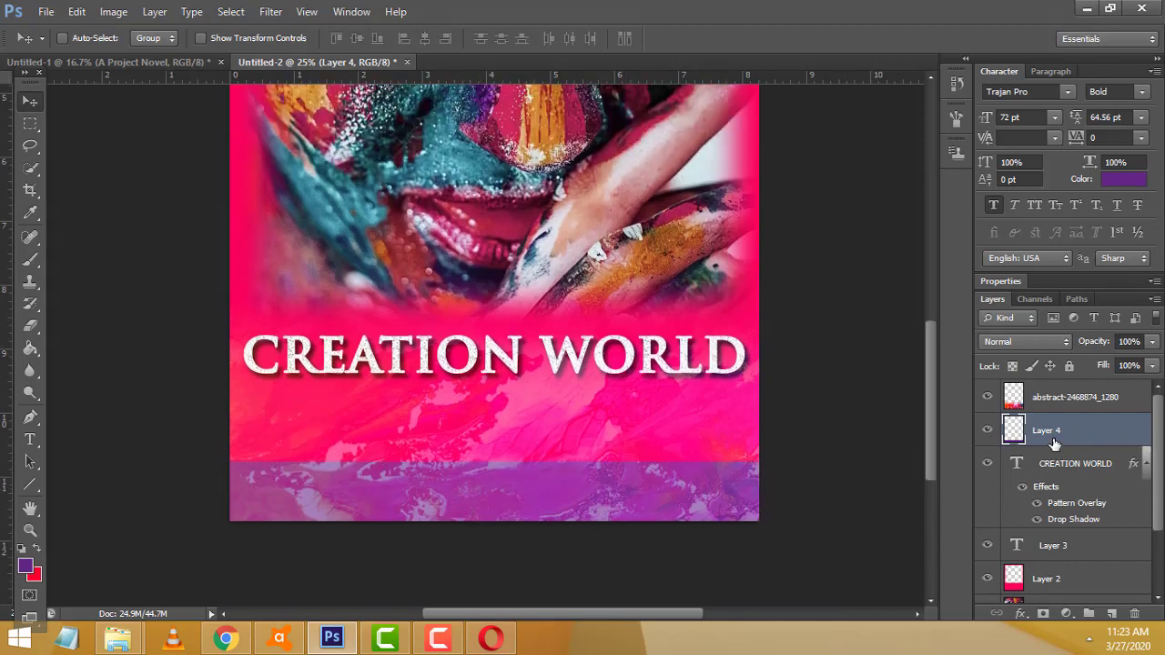
- Review the layer stack and compare against the original cover, keeping the purple strip layer selected
{"action": "mouse_move", "coordinate": [1051, 438]}
{"action": "left_mouse_down"}
{"action": "mouse_move", "coordinate": [1038, 383]}
{"action": "mouse_move", "coordinate": [1046, 454]}
{"action": "left_mouse_up"}
{"action": "left_click", "coordinate": [1051, 400]}
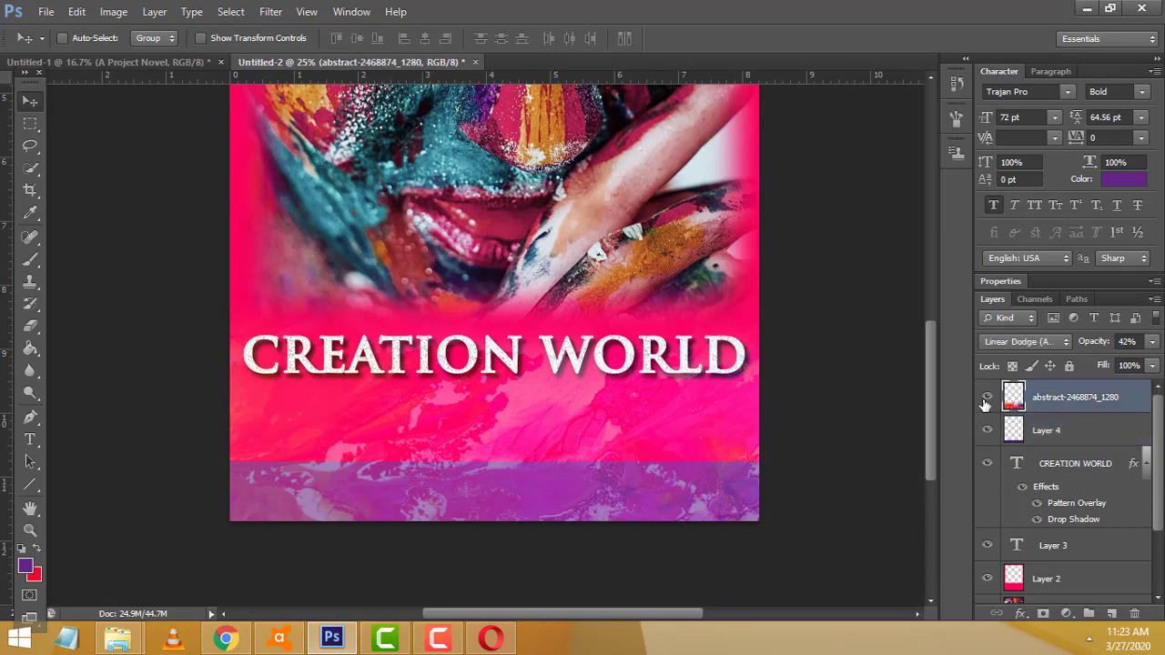
{"action": "left_click", "coordinate": [1044, 431]}
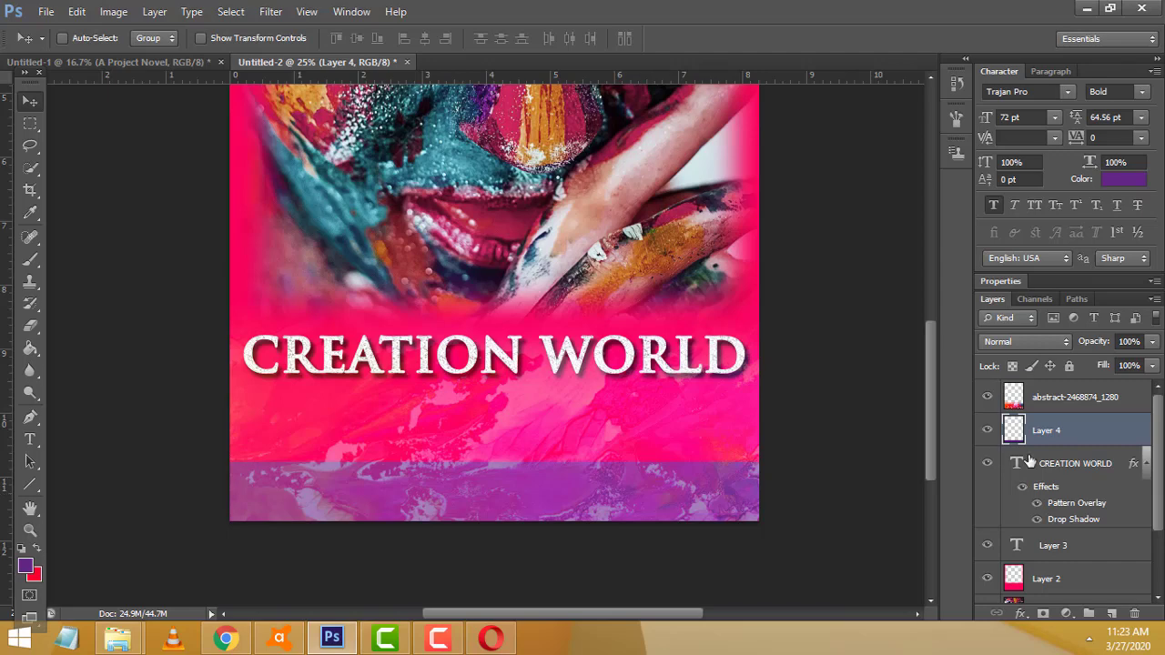
{"action": "left_click", "coordinate": [136, 62]}
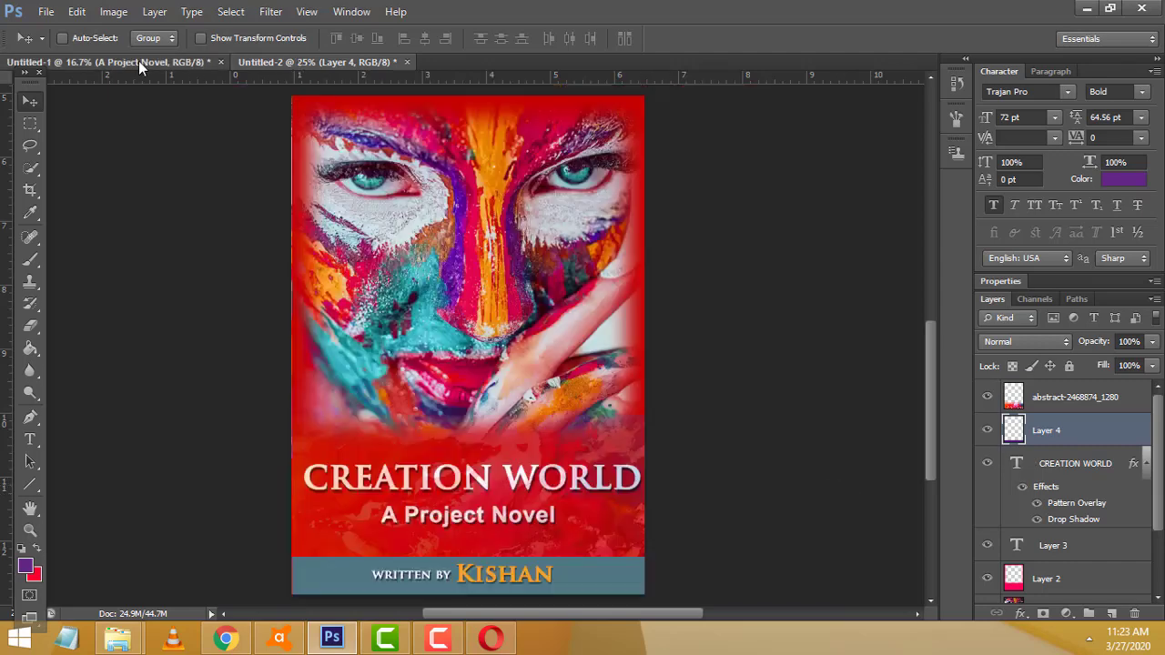
{"action": "left_click", "coordinate": [355, 62]}
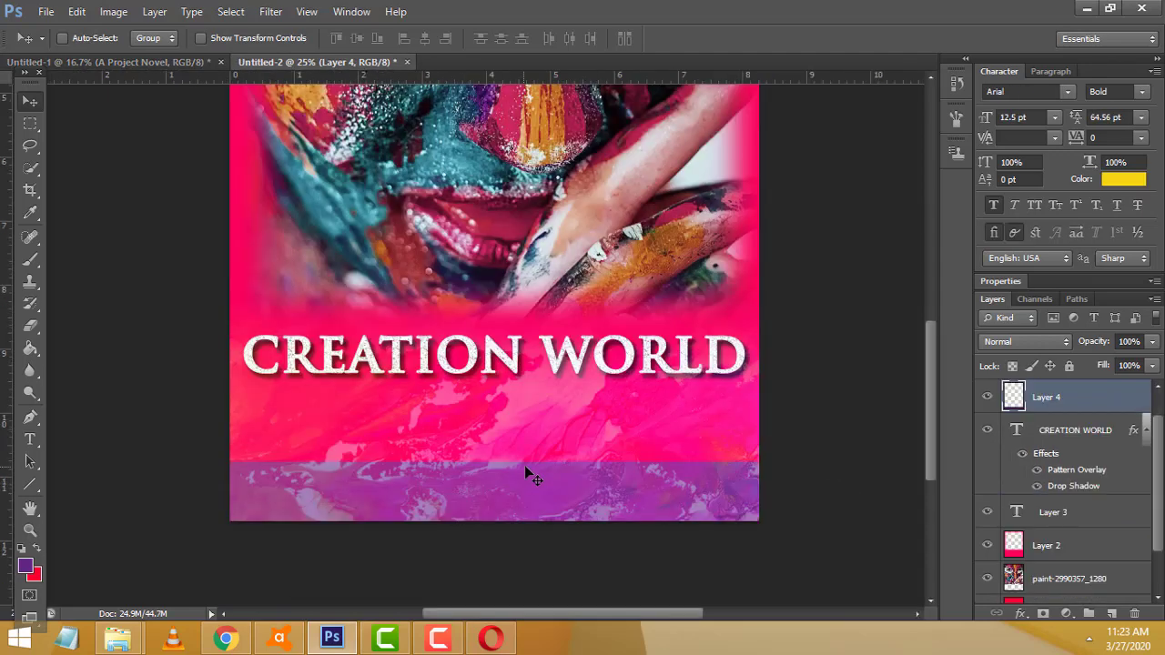
{"action": "scroll", "coordinate": [737, 487], "scroll_direction": "up", "scroll_amount": 1}
{"action": "scroll", "coordinate": [737, 487], "scroll_direction": "up", "scroll_amount": 4}
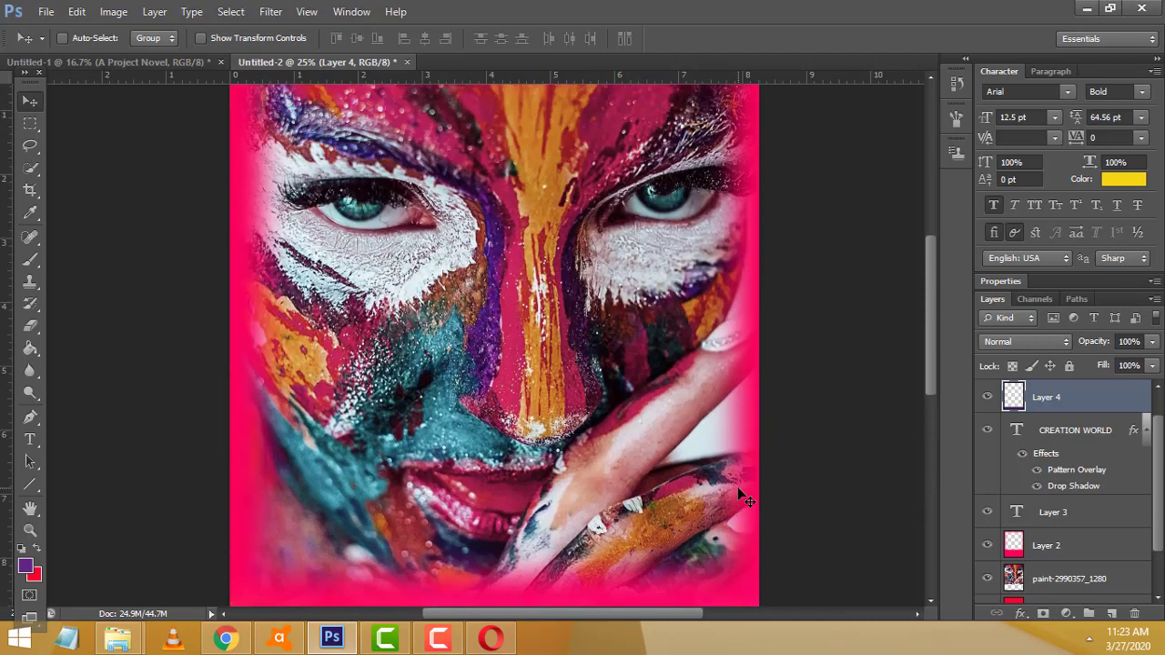
{"action": "scroll", "coordinate": [737, 486], "scroll_direction": "down", "scroll_amount": 3}
{"action": "scroll", "coordinate": [732, 488], "scroll_direction": "down", "scroll_amount": 4}
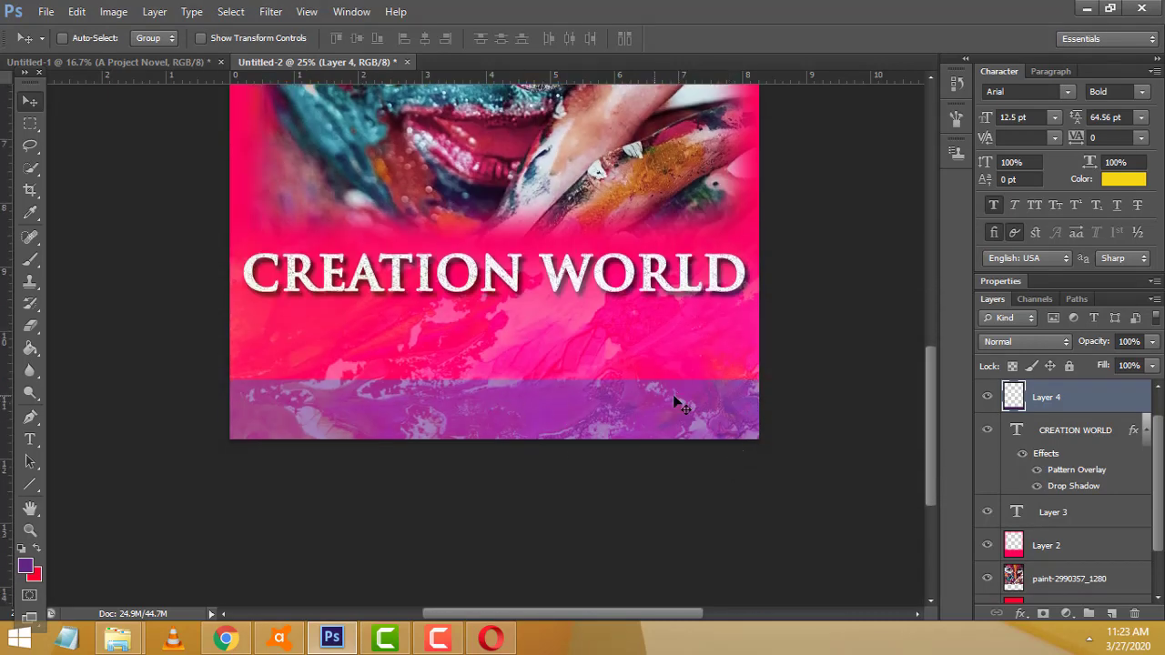
- Add an empty text layer on the purple band and bring up the original cover
{"action": "left_click", "coordinate": [29, 439]}
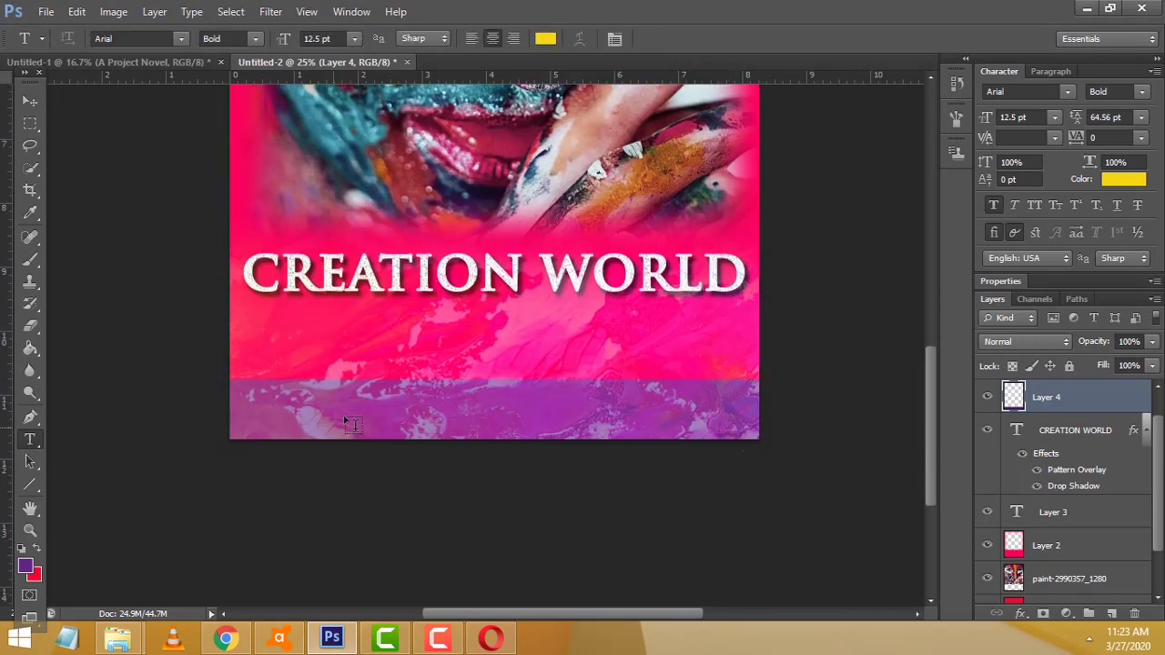
{"action": "left_click", "coordinate": [389, 411]}
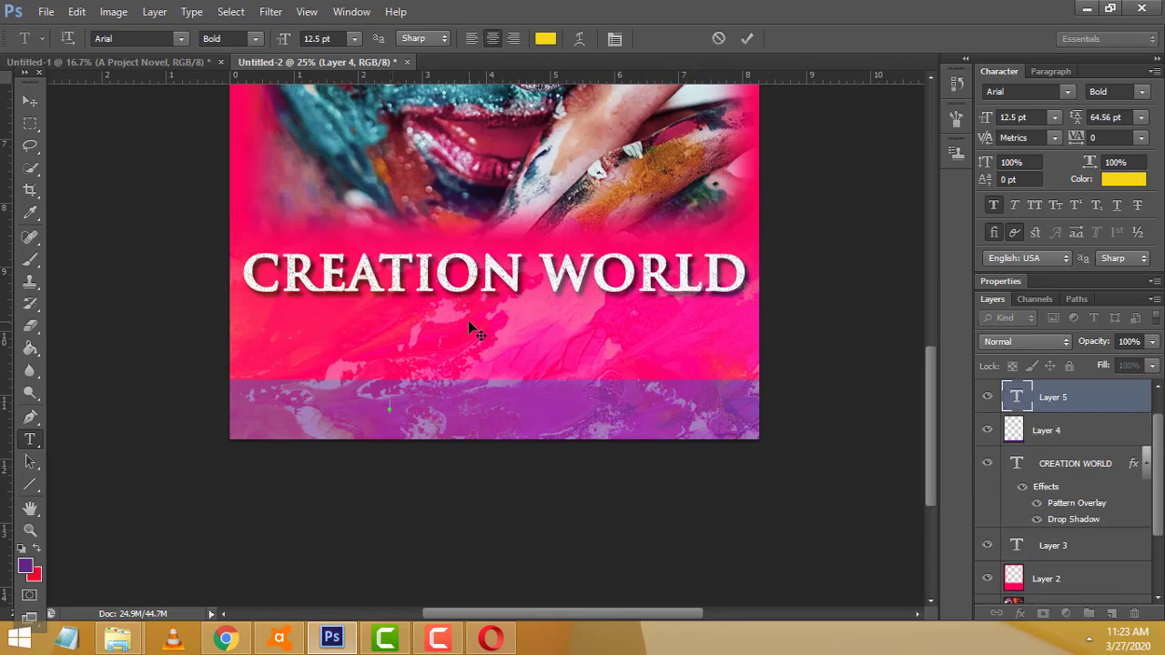
{"action": "left_click", "coordinate": [37, 94]}
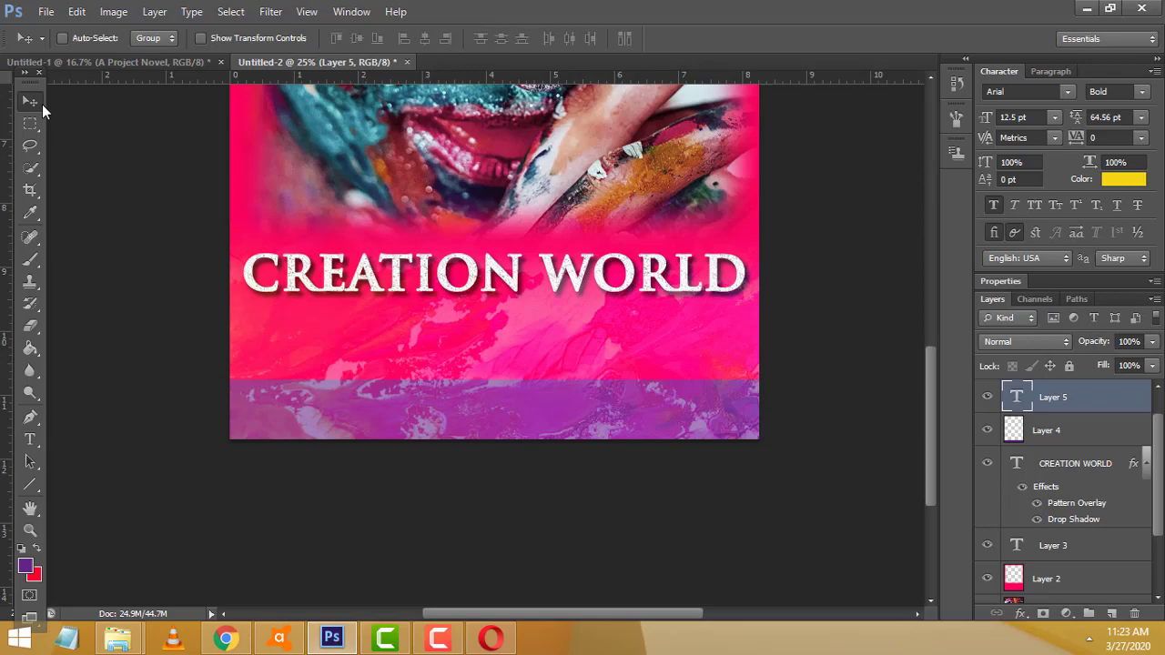
{"action": "left_click", "coordinate": [162, 63]}
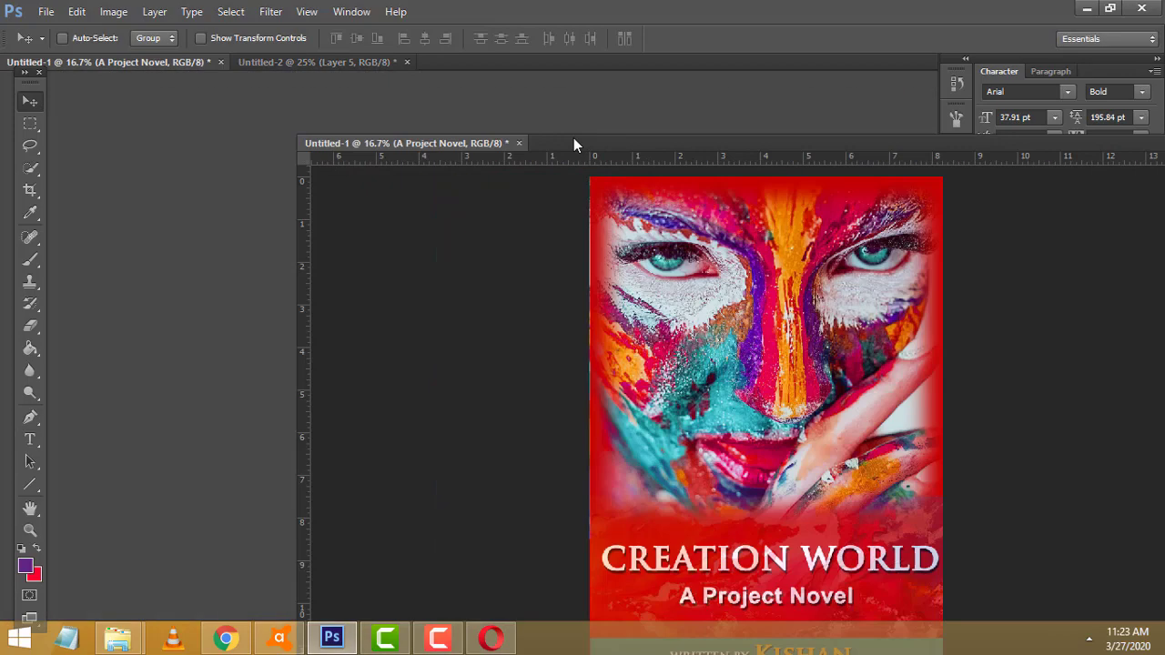
- Float the original cover and copy its 'written by' text layer onto the new cover's band
{"action": "mouse_move", "coordinate": [156, 64]}
{"action": "left_mouse_down"}
{"action": "mouse_move", "coordinate": [679, 121]}
{"action": "mouse_move", "coordinate": [684, 61]}
{"action": "left_mouse_up"}
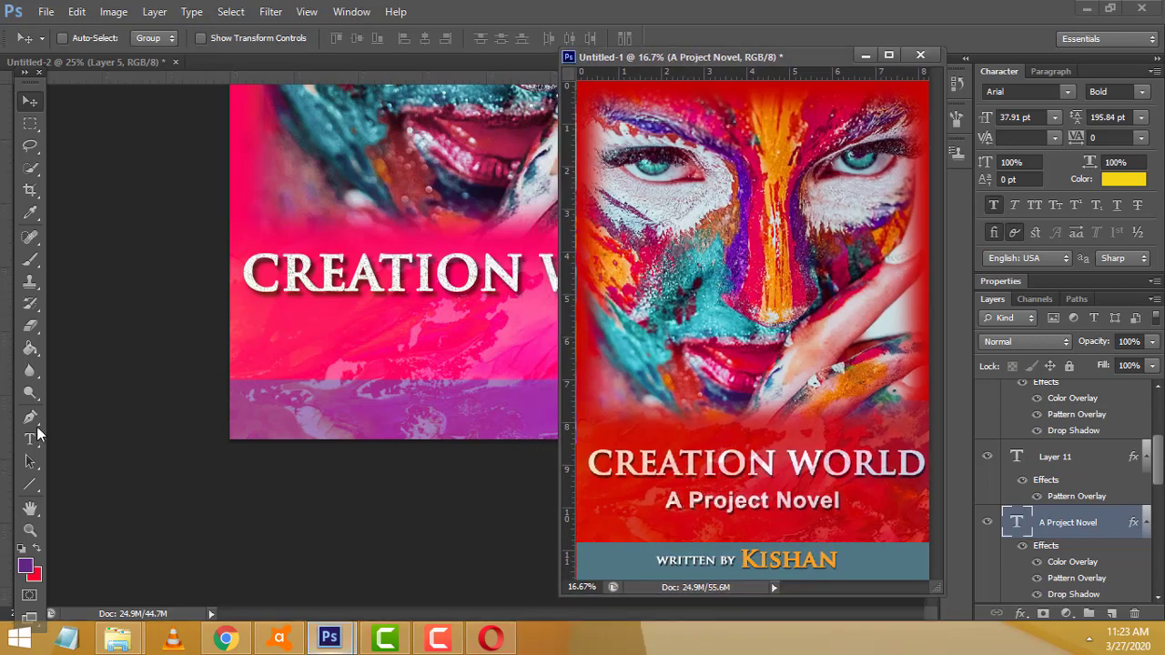
{"action": "right_click", "coordinate": [687, 564]}
{"action": "left_click", "coordinate": [697, 486]}
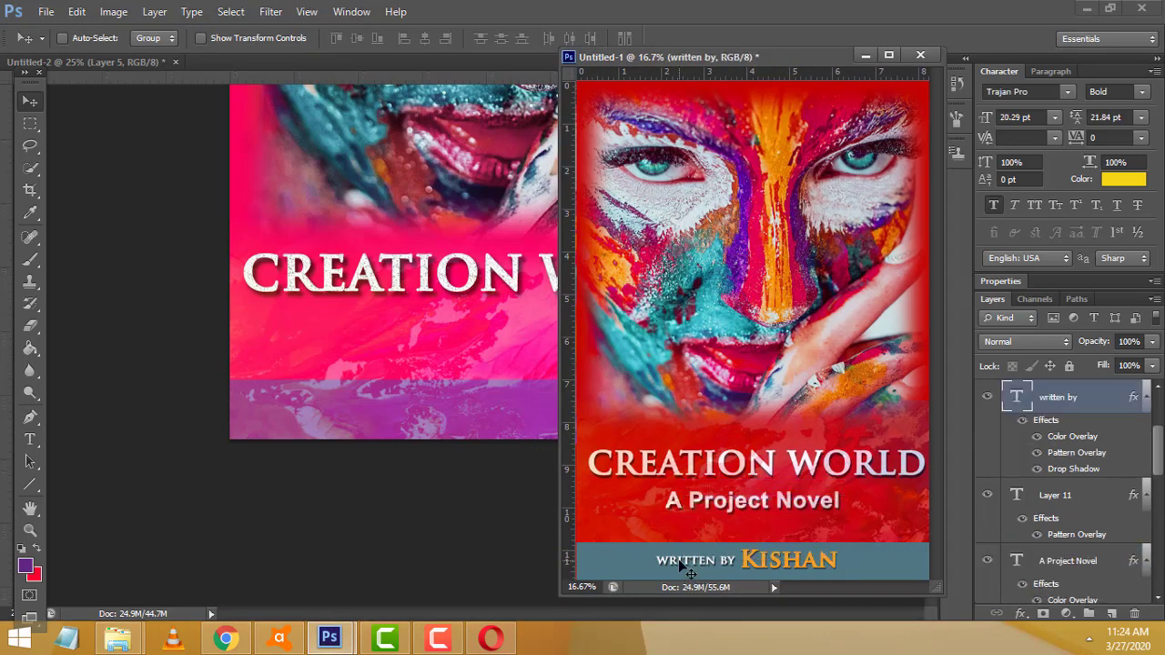
{"action": "left_click_drag", "start_coordinate": [697, 486], "coordinate": [407, 406]}
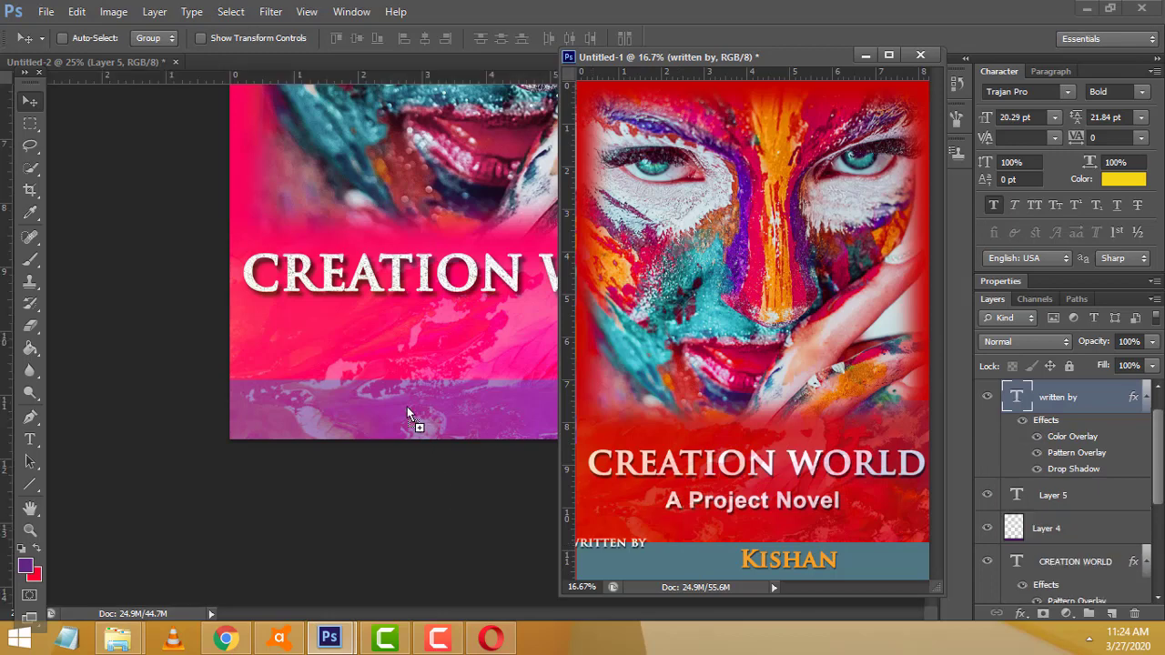
- Copy the author-name text layer across too, then redock the original and return to Untitled-2
{"action": "left_click", "coordinate": [802, 564]}
{"action": "right_click", "coordinate": [802, 564]}
{"action": "left_click", "coordinate": [836, 491]}
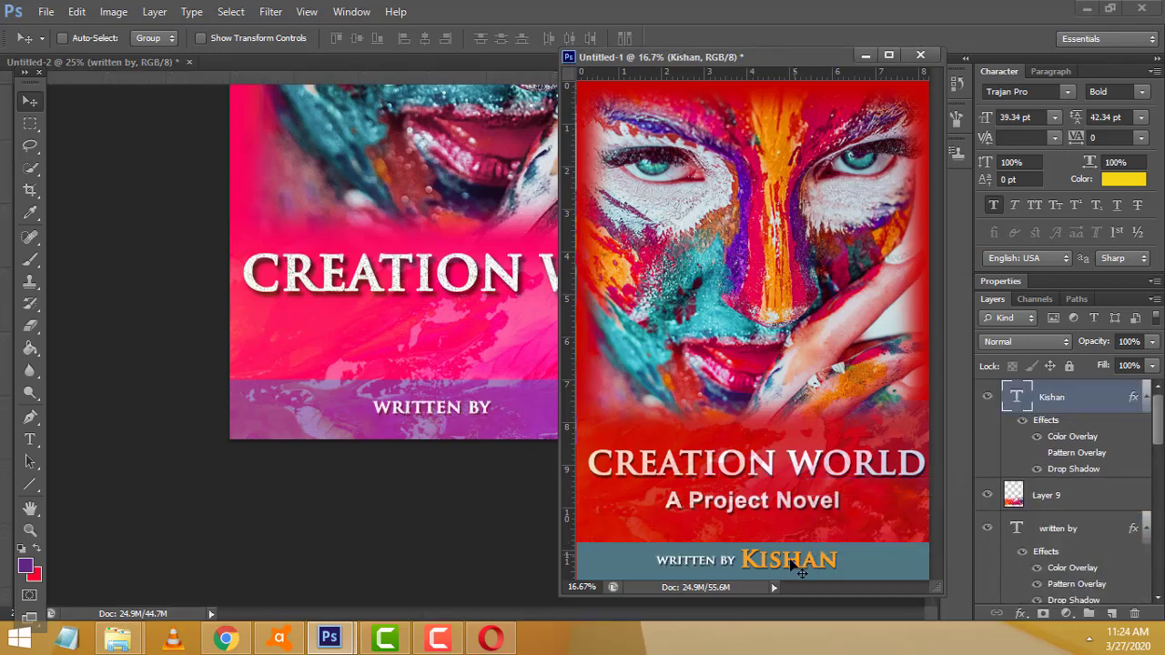
{"action": "left_click_drag", "start_coordinate": [800, 569], "coordinate": [501, 400]}
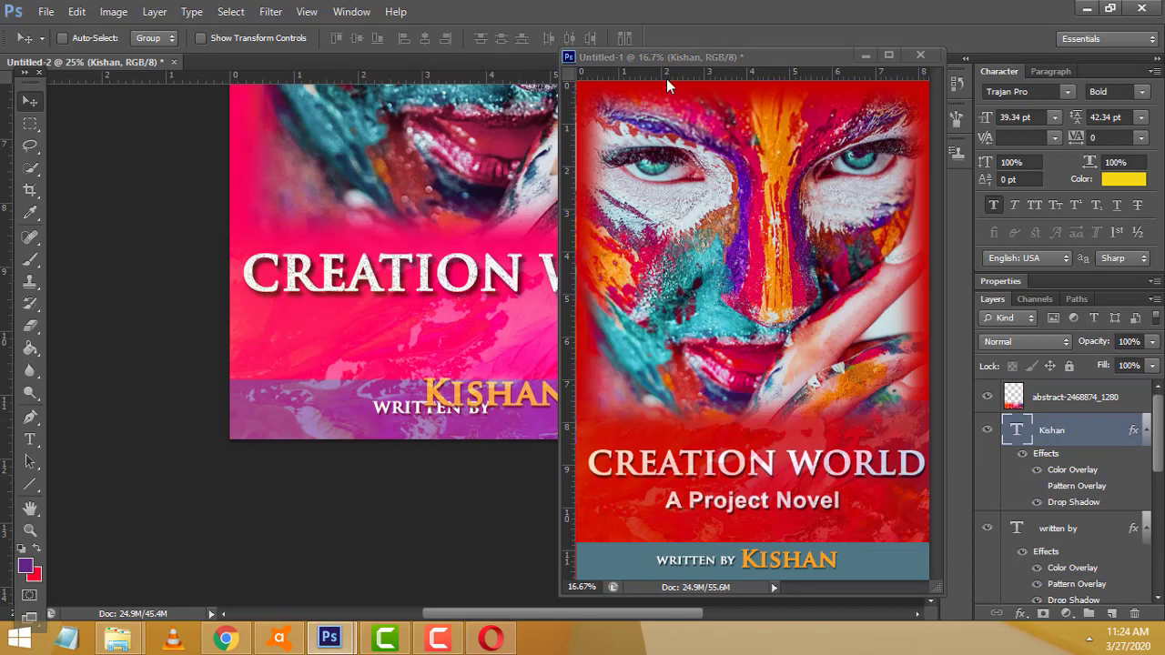
{"action": "left_click_drag", "start_coordinate": [587, 57], "coordinate": [441, 70]}
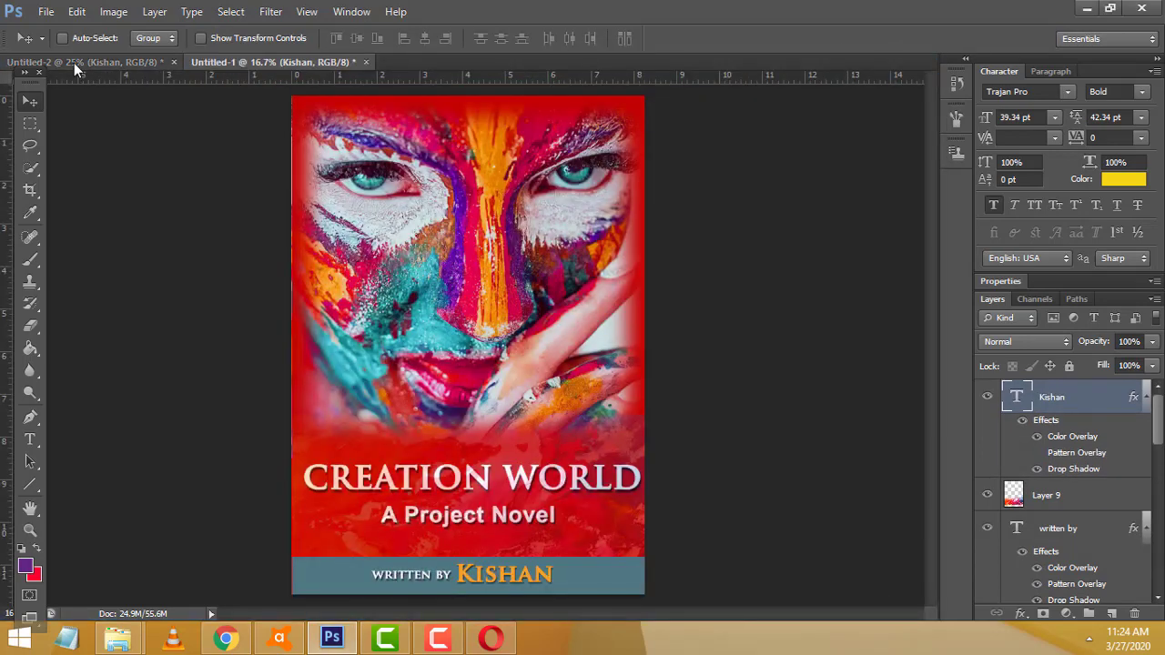
{"action": "left_click", "coordinate": [74, 63]}
{"action": "right_click", "coordinate": [505, 401]}
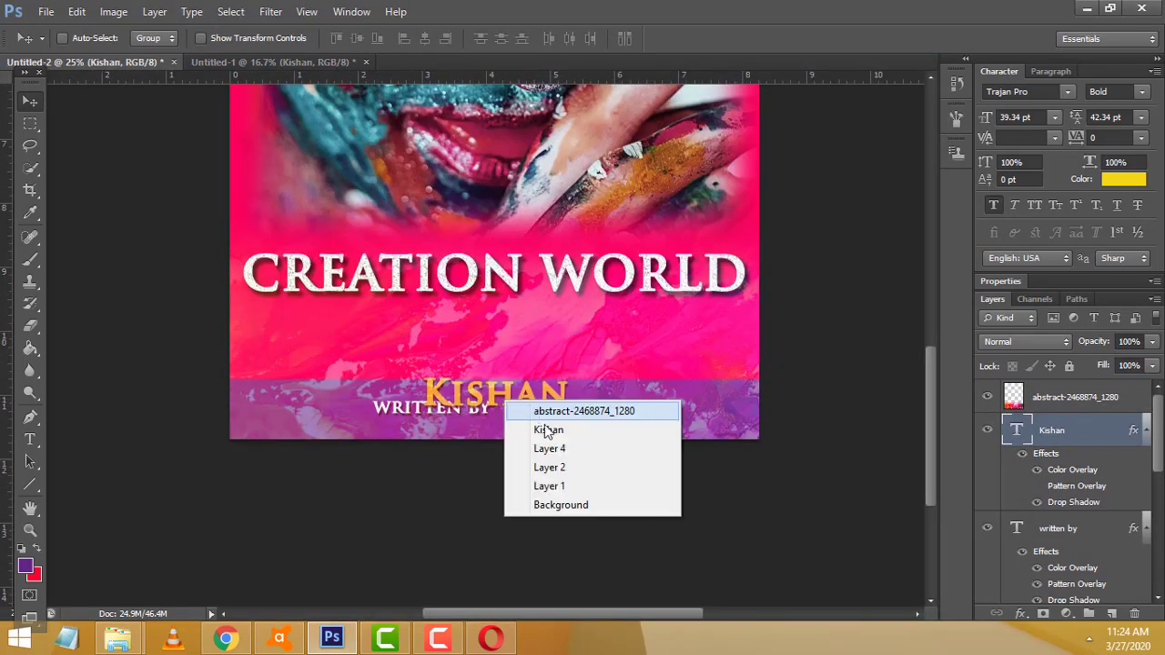
- Place the author name beside WRITTEN BY and move both text layers to the top of the stack
{"action": "left_click", "coordinate": [549, 449]}
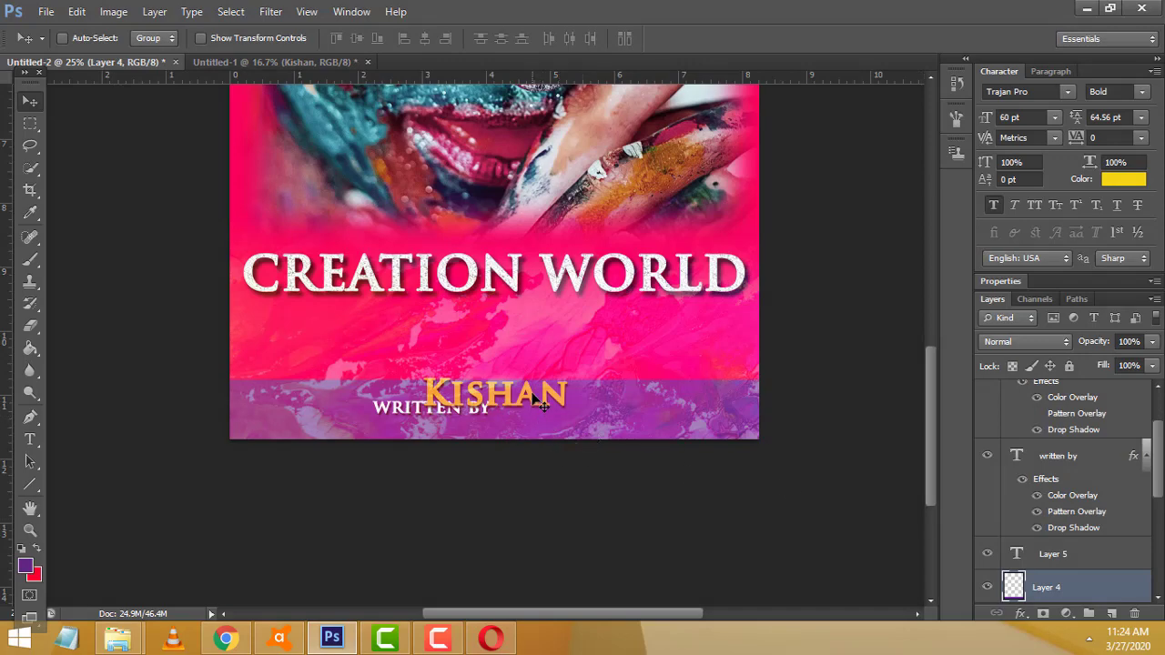
{"action": "right_click", "coordinate": [541, 405]}
{"action": "left_click", "coordinate": [583, 422]}
{"action": "left_click_drag", "start_coordinate": [696, 386], "coordinate": [751, 407]}
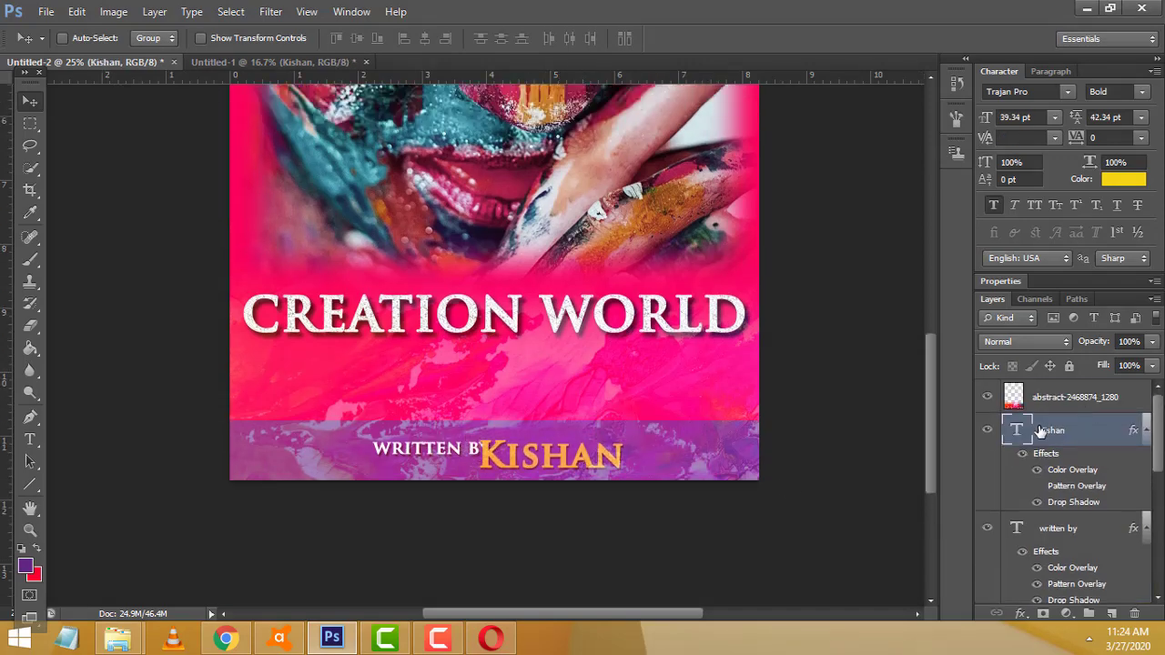
{"action": "left_click_drag", "start_coordinate": [1040, 431], "coordinate": [1019, 389]}
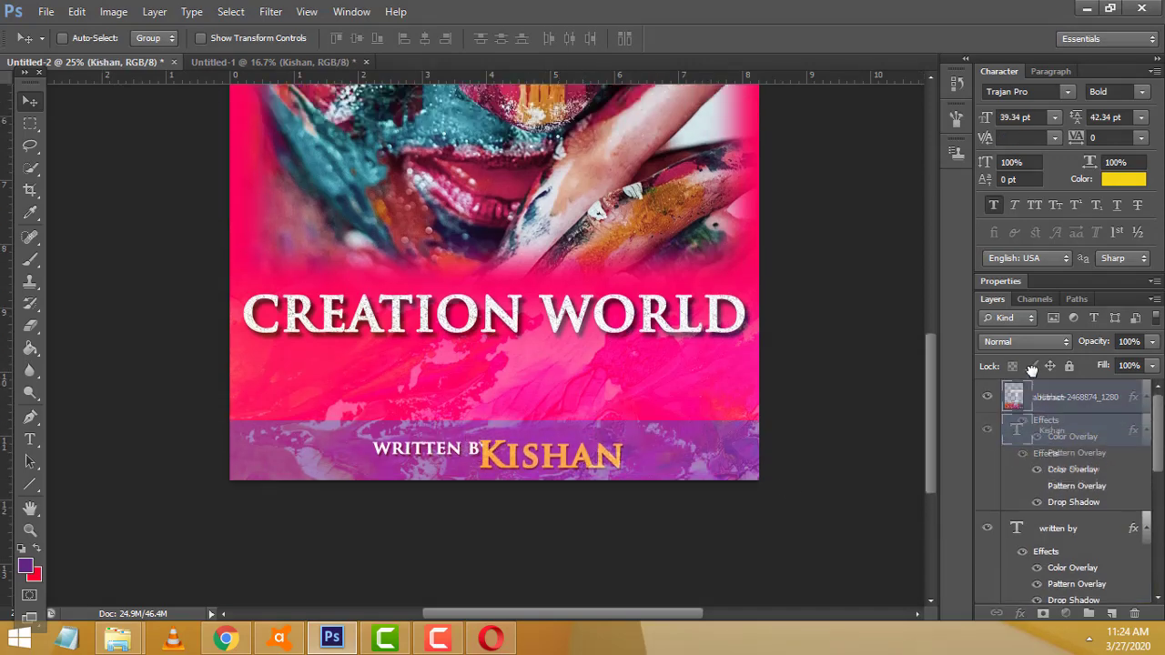
{"action": "right_click", "coordinate": [434, 446]}
{"action": "left_click", "coordinate": [489, 476]}
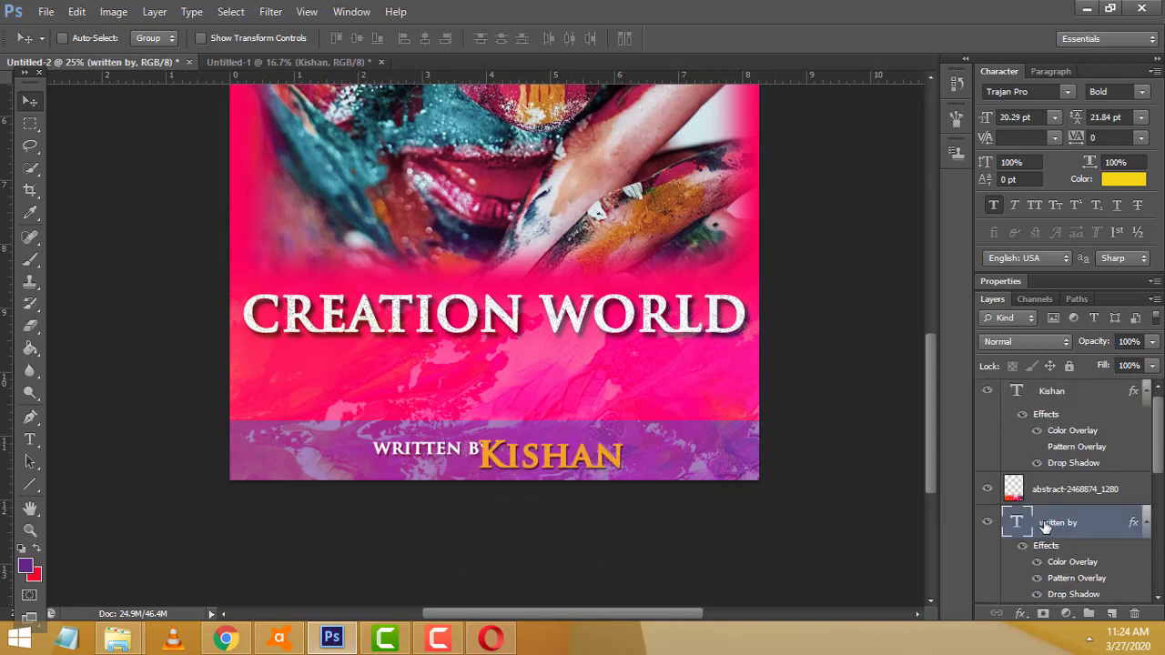
{"action": "left_click_drag", "start_coordinate": [1053, 522], "coordinate": [1046, 387]}
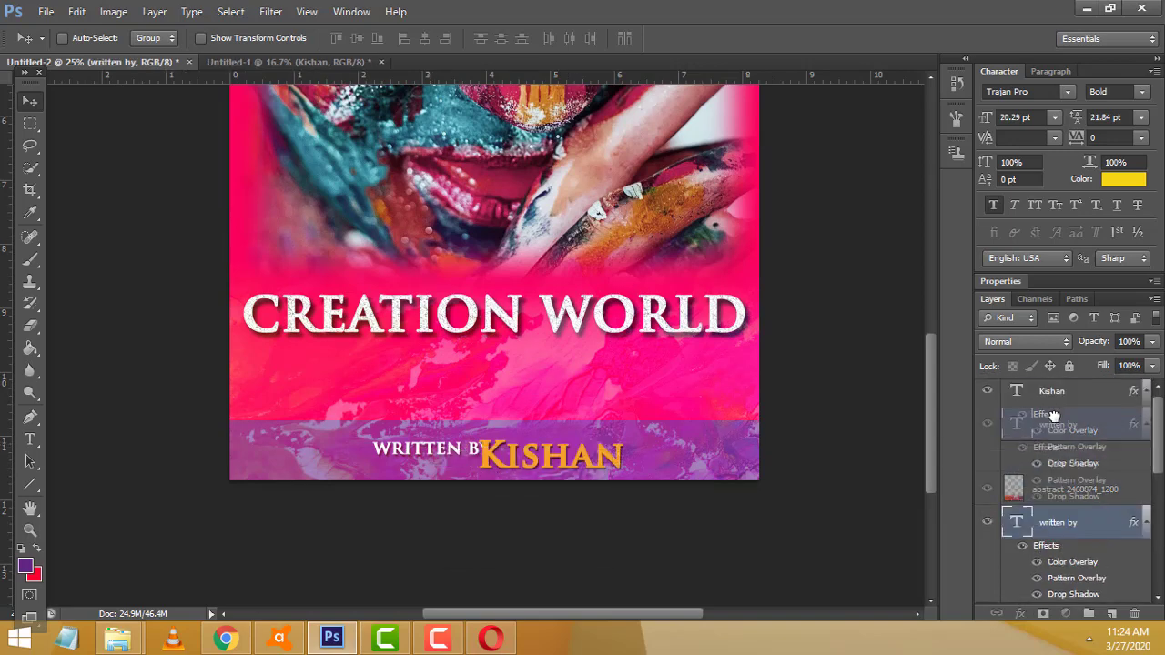
- Nudge WRITTEN BY left and the author name slightly left and up to centre them
{"action": "right_click", "coordinate": [455, 452]}
{"action": "left_click", "coordinate": [476, 455]}
{"action": "left_click_drag", "start_coordinate": [450, 450], "coordinate": [415, 451]}
{"action": "right_click", "coordinate": [490, 455]}
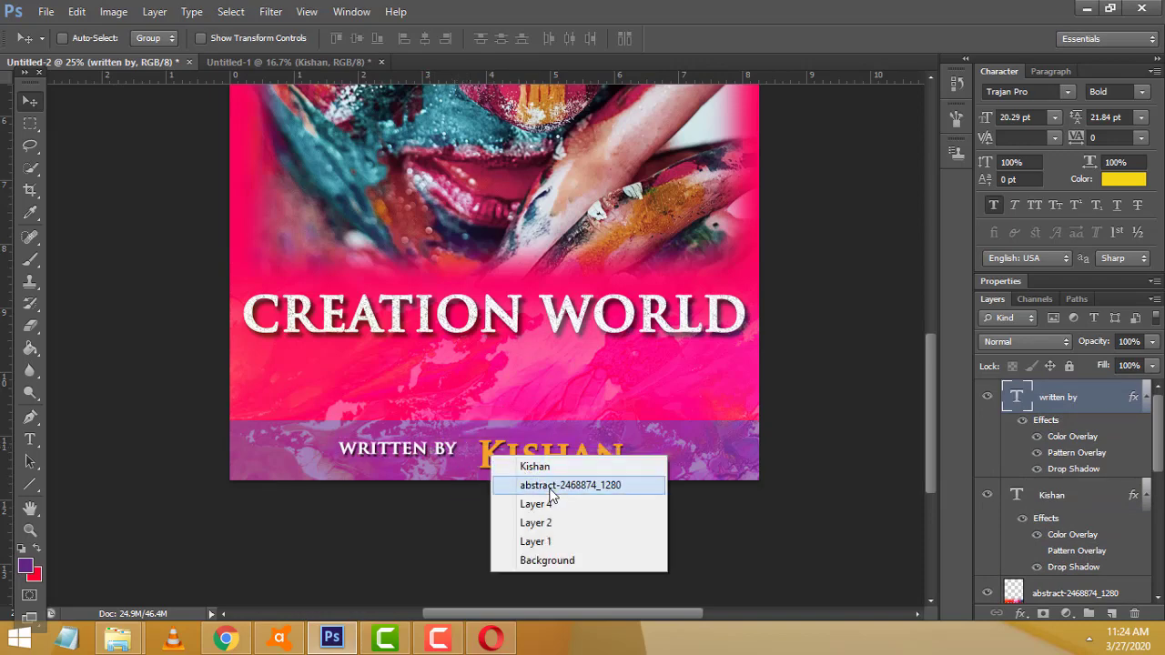
{"action": "left_click", "coordinate": [534, 466]}
{"action": "left_click_drag", "start_coordinate": [527, 462], "coordinate": [521, 457]}
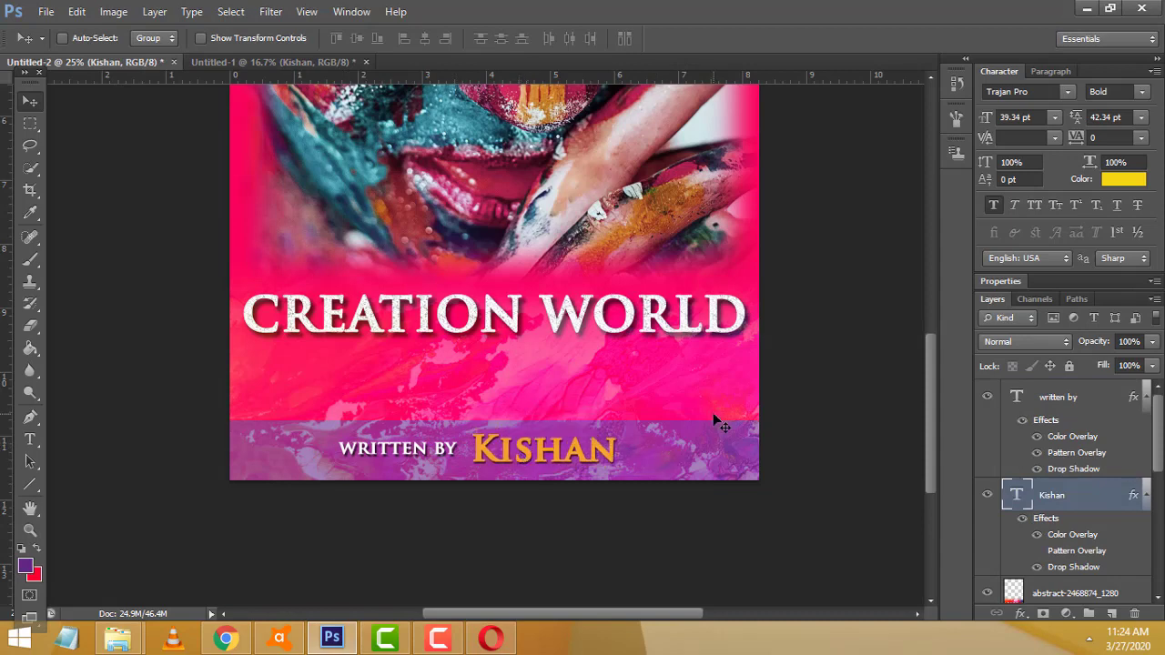
{"action": "left_click", "coordinate": [233, 63]}
- Copy the A Project Novel text layer from the red cover onto the pink cover
{"action": "mouse_move", "coordinate": [238, 62]}
{"action": "left_mouse_down"}
{"action": "mouse_move", "coordinate": [748, 66]}
{"action": "mouse_move", "coordinate": [771, 137]}
{"action": "left_mouse_up"}
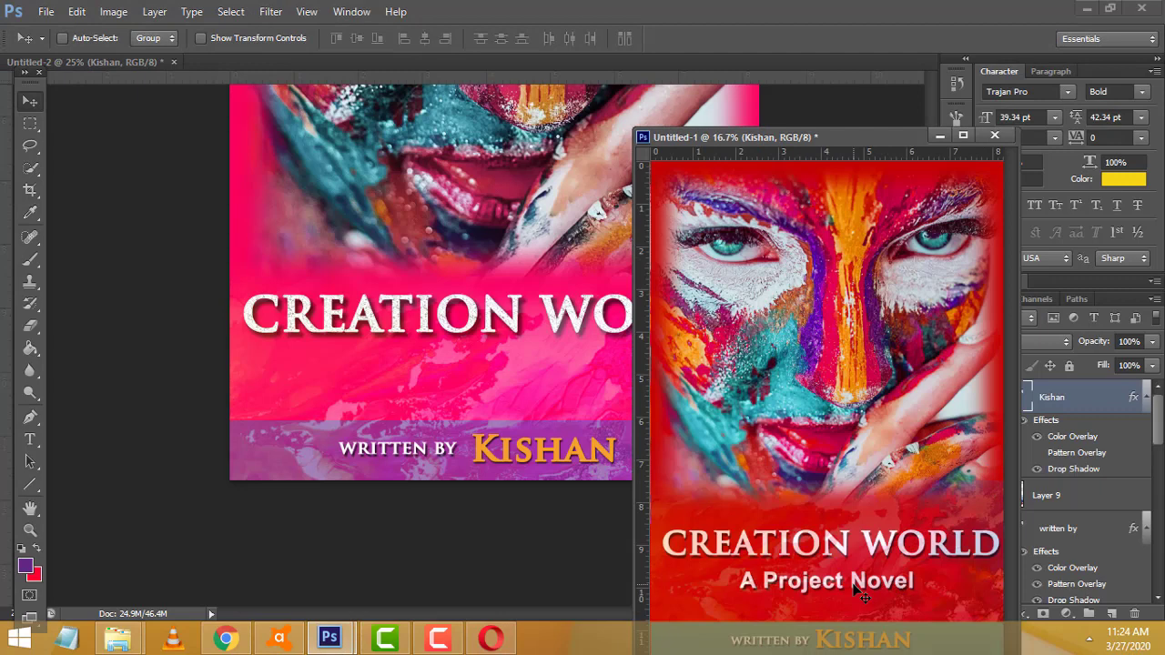
{"action": "right_click", "coordinate": [862, 596]}
{"action": "left_click", "coordinate": [910, 512]}
{"action": "left_click_drag", "start_coordinate": [855, 582], "coordinate": [498, 366]}
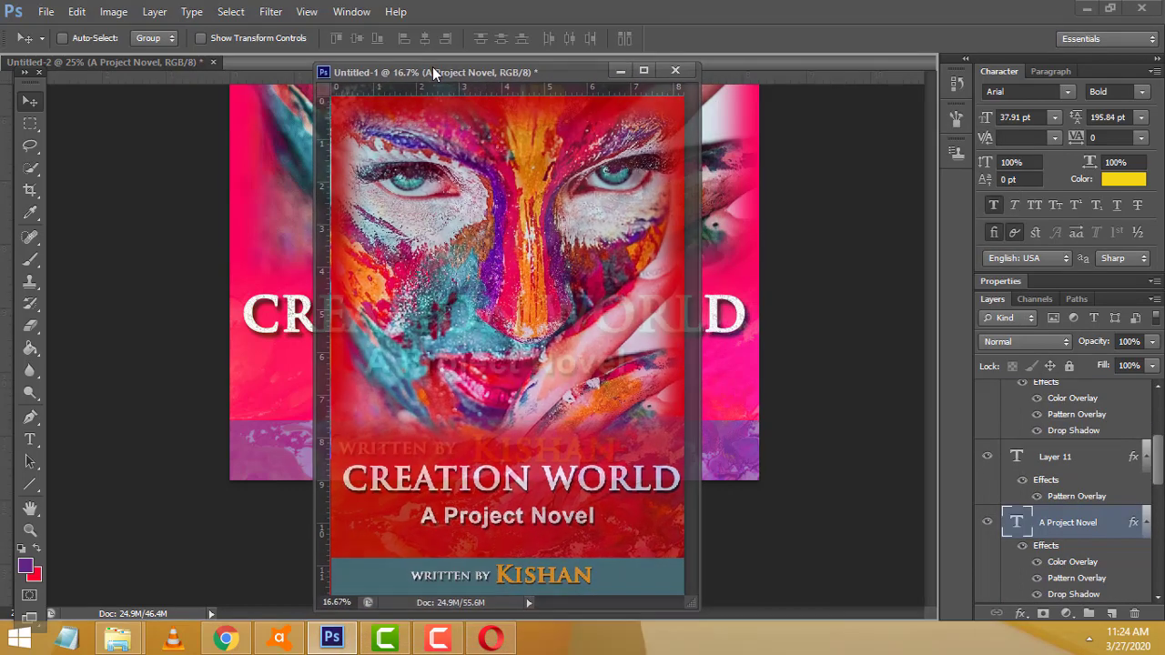
{"action": "left_click_drag", "start_coordinate": [752, 137], "coordinate": [432, 66]}
{"action": "left_click", "coordinate": [91, 62]}
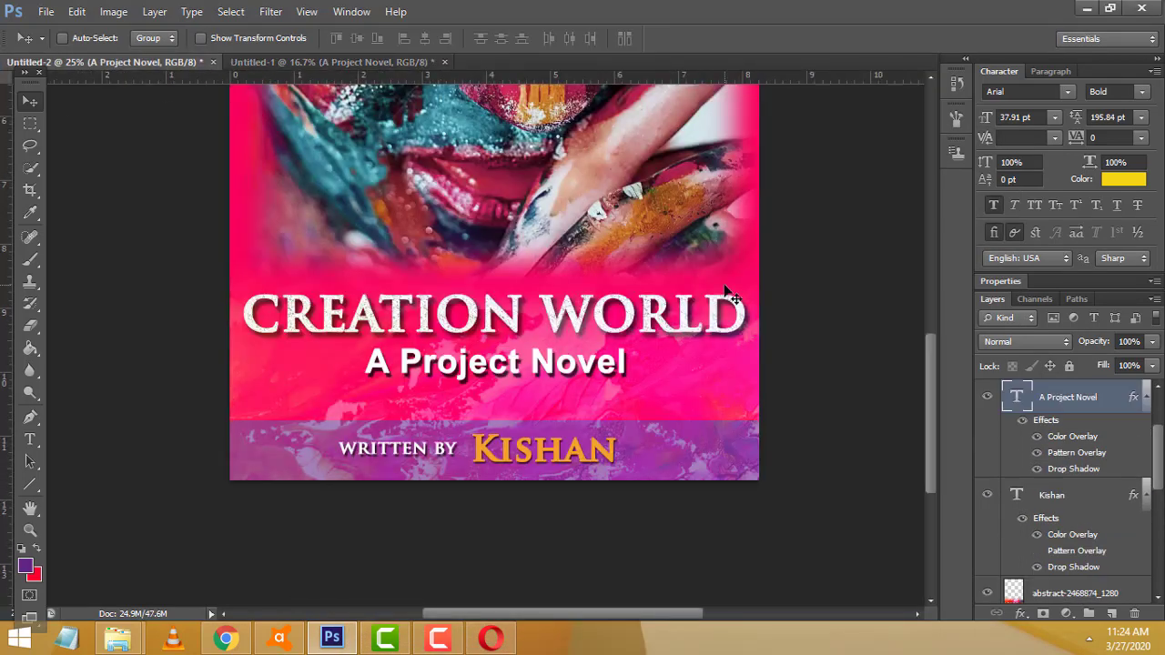
{"action": "scroll", "coordinate": [728, 294], "scroll_direction": "up", "scroll_amount": 5}
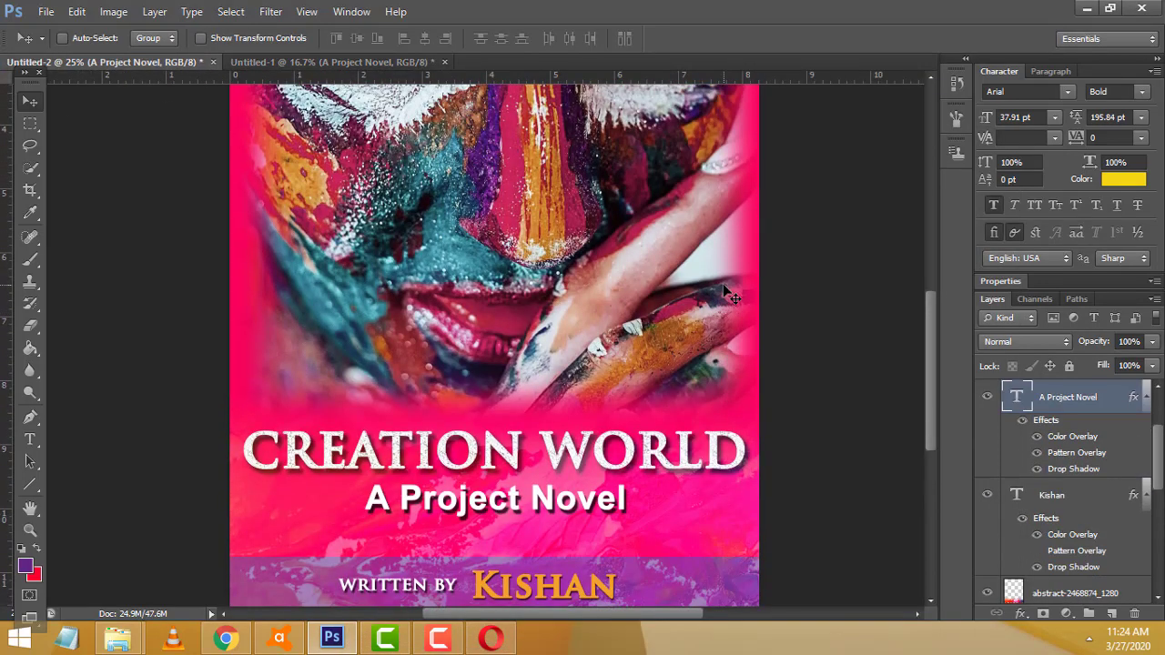
{"action": "key", "text": "ctrl+minus"}
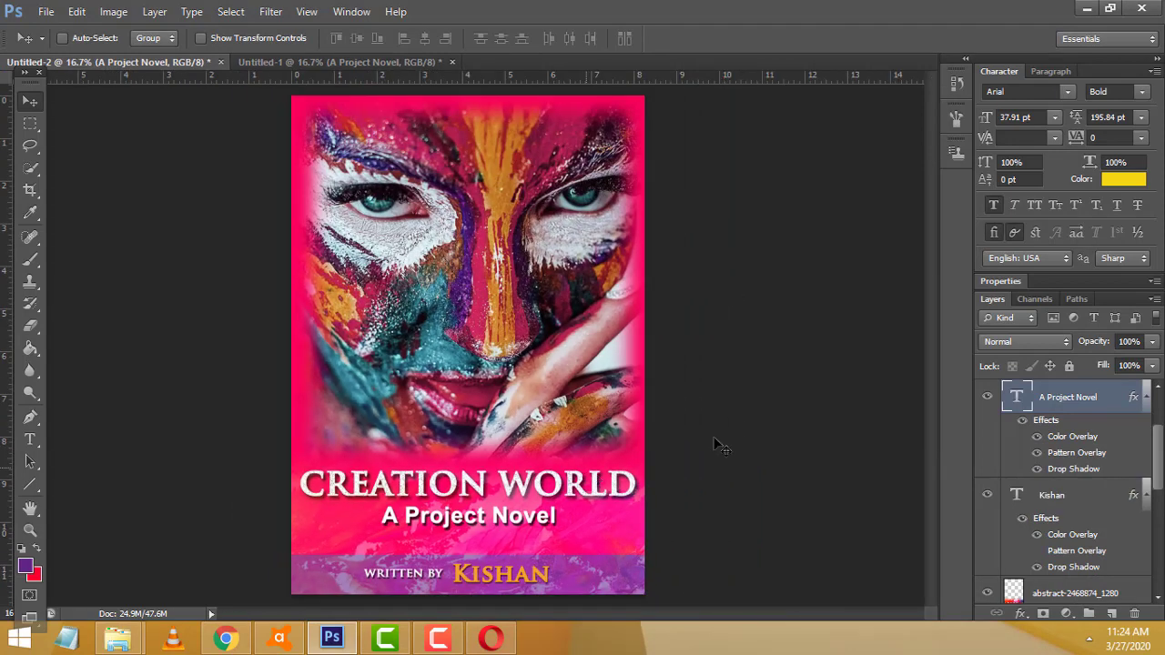
- Nudge the subtitle slightly down and the CREATION WORLD title slightly right
{"action": "right_click", "coordinate": [549, 514]}
{"action": "left_click", "coordinate": [558, 529]}
{"action": "left_click_drag", "start_coordinate": [524, 522], "coordinate": [522, 529]}
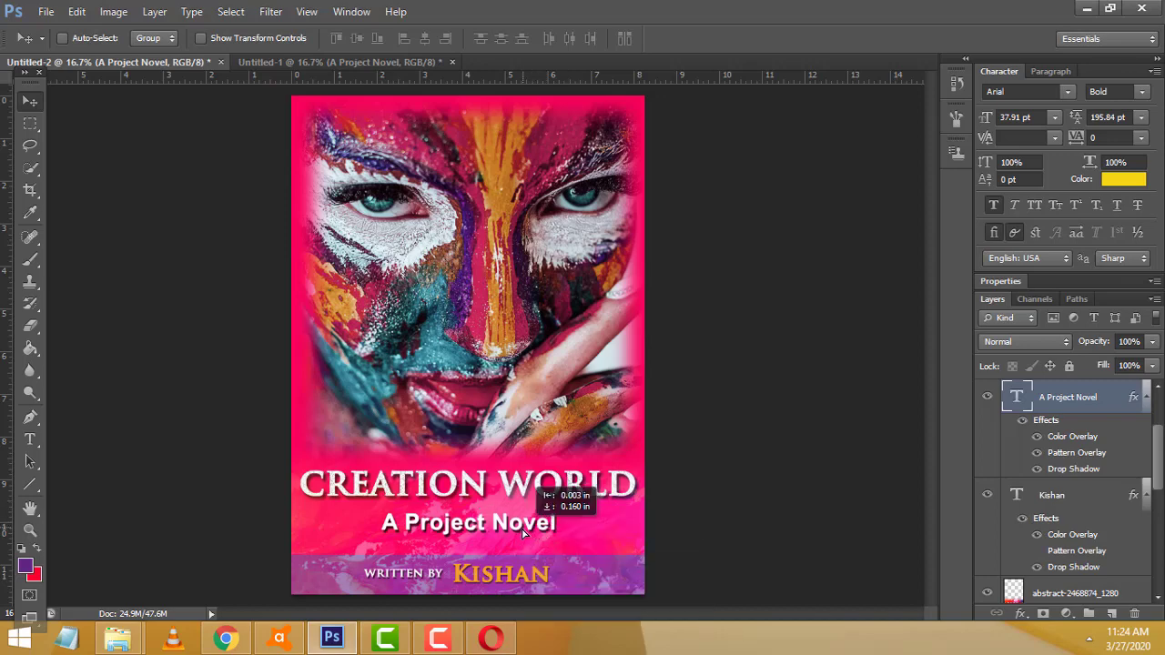
{"action": "right_click", "coordinate": [571, 485]}
{"action": "left_click", "coordinate": [610, 512]}
{"action": "left_click_drag", "start_coordinate": [544, 492], "coordinate": [544, 492]}
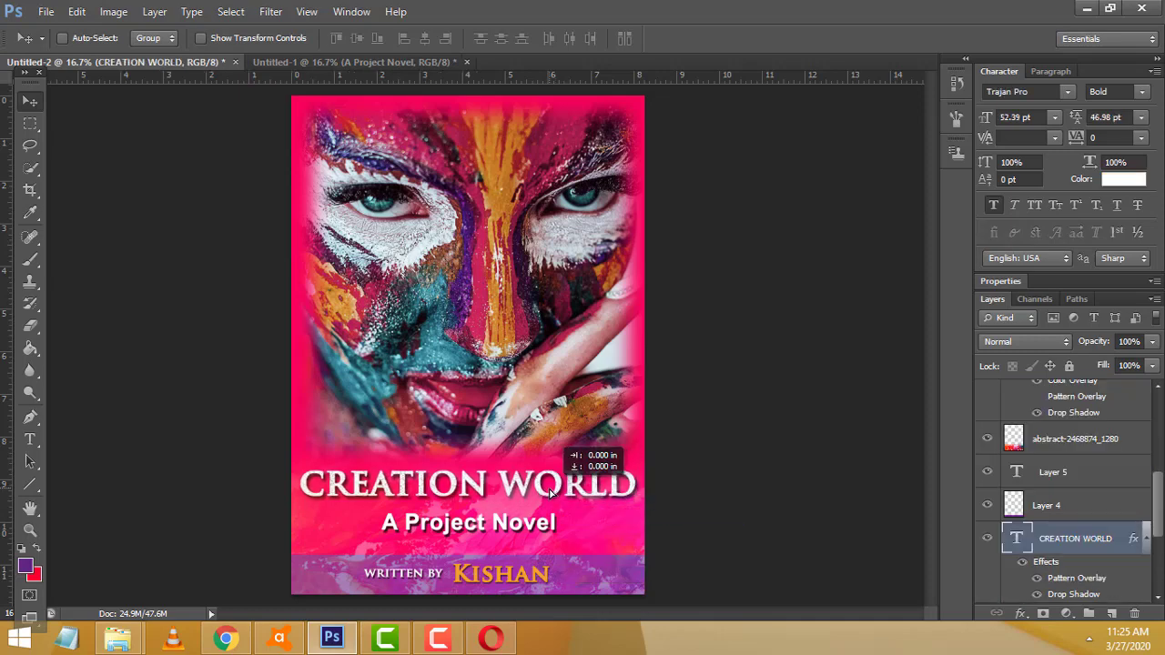
- Apply an Outer Glow with spread 6 to the CREATION WORLD title layer
{"action": "right_click", "coordinate": [601, 492]}
{"action": "left_click", "coordinate": [627, 516]}
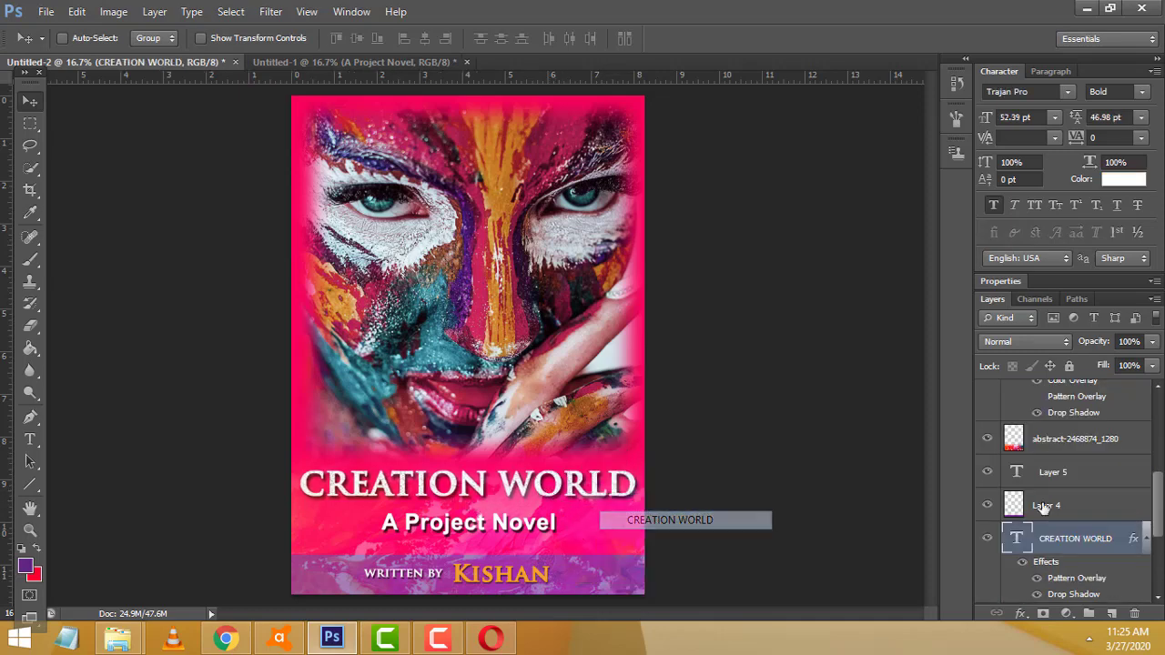
{"action": "double_click", "coordinate": [1125, 537]}
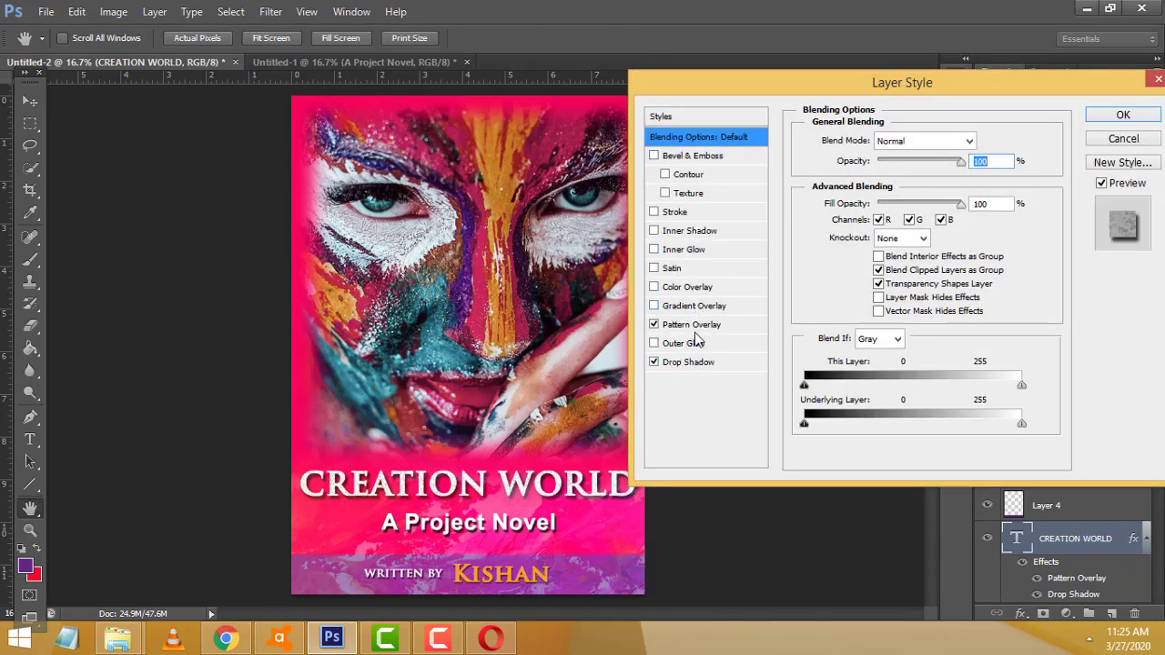
{"action": "left_click", "coordinate": [685, 345]}
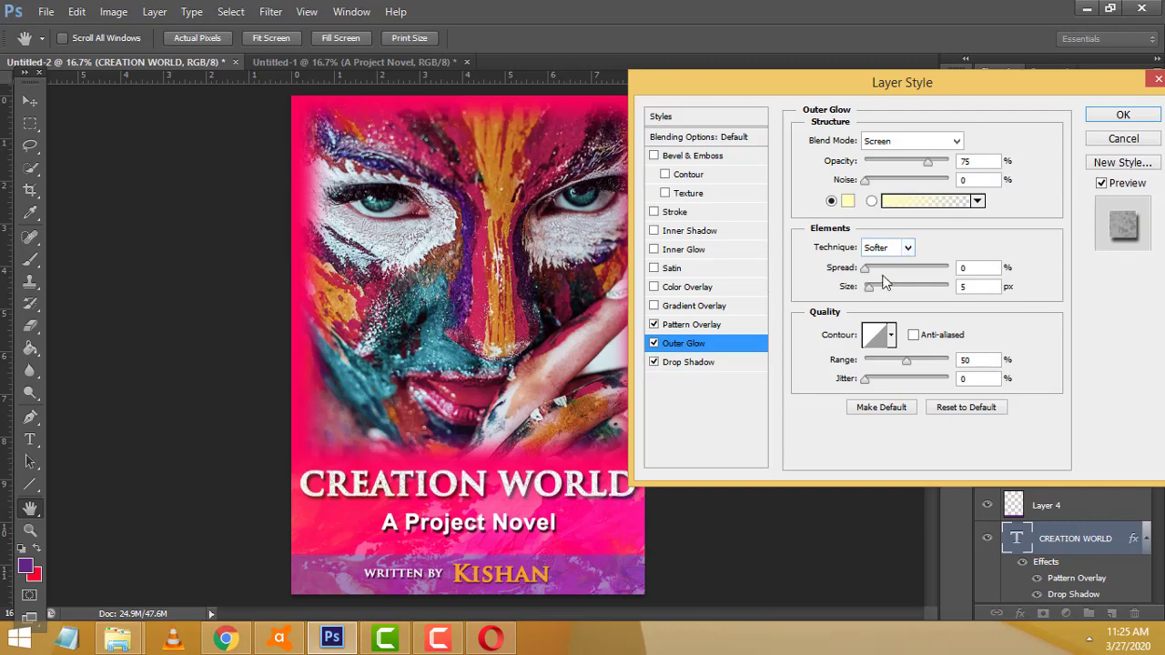
{"action": "left_click", "coordinate": [868, 271]}
{"action": "left_click", "coordinate": [870, 270]}
{"action": "left_click", "coordinate": [1121, 115]}
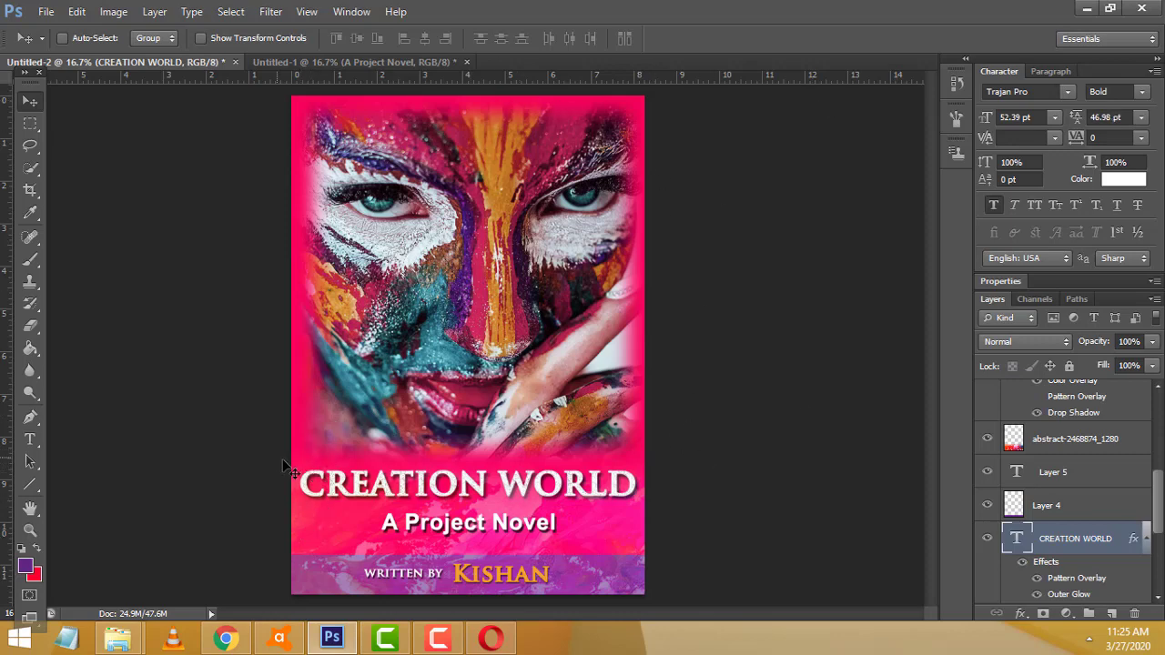
- On a new layer above Layer 3, fill a marquee band across the title with purple
{"action": "left_click", "coordinate": [33, 129]}
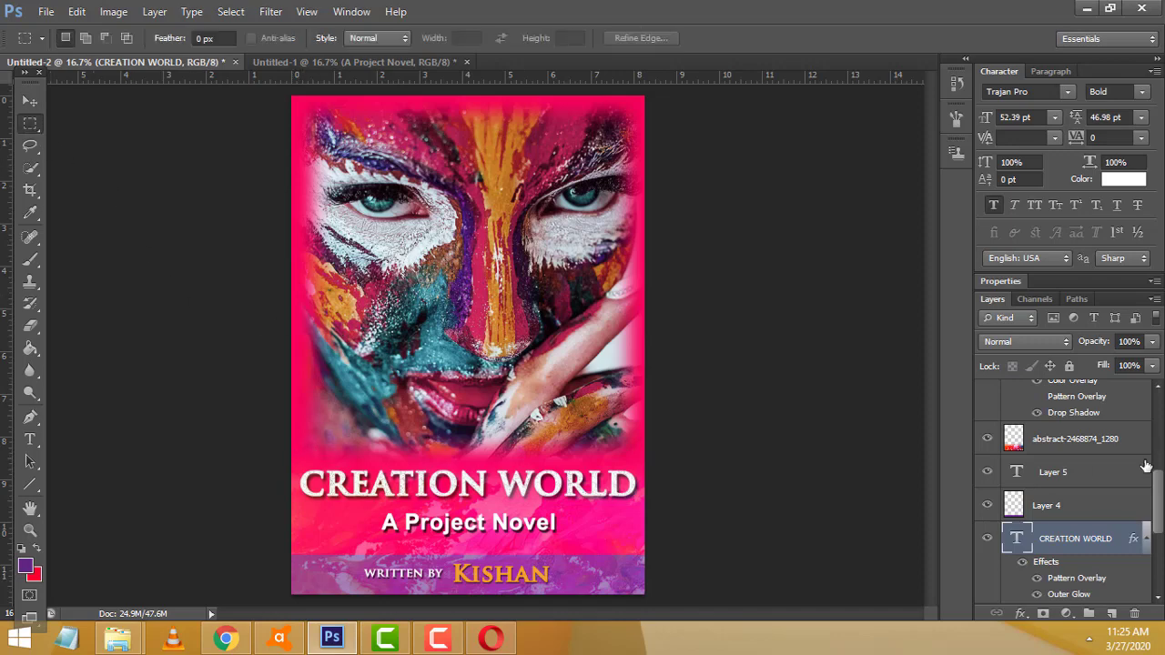
{"action": "scroll", "coordinate": [1146, 467], "scroll_direction": "down", "scroll_amount": 2}
{"action": "scroll", "coordinate": [1117, 500], "scroll_direction": "down", "scroll_amount": 2}
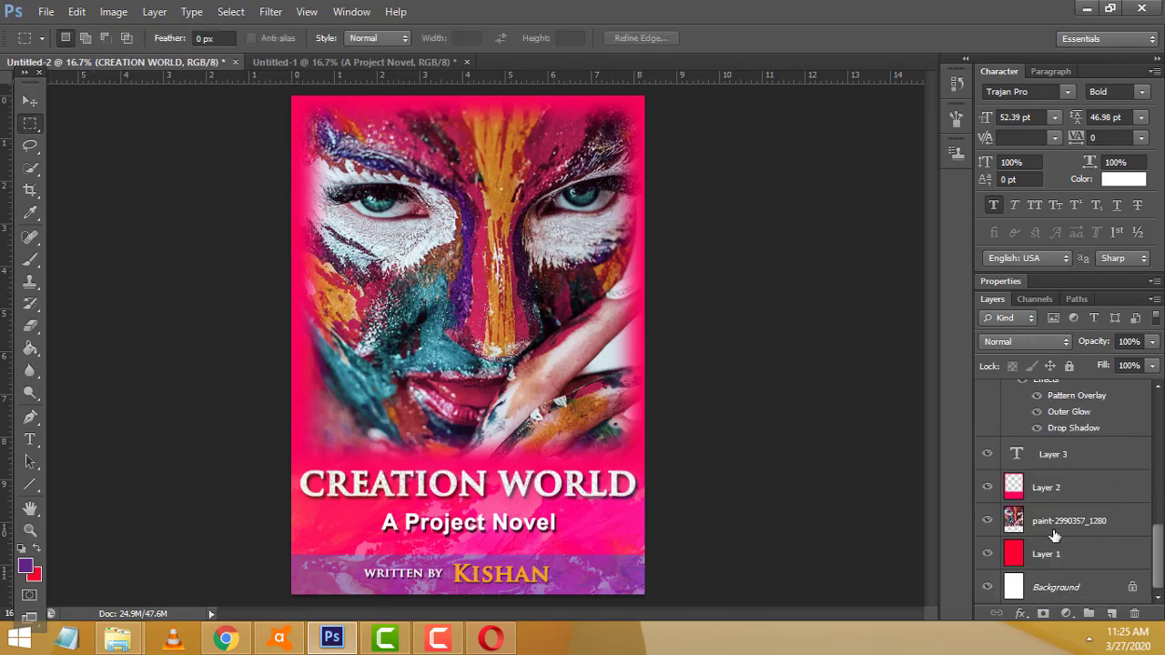
{"action": "scroll", "coordinate": [1056, 528], "scroll_direction": "up", "scroll_amount": 2}
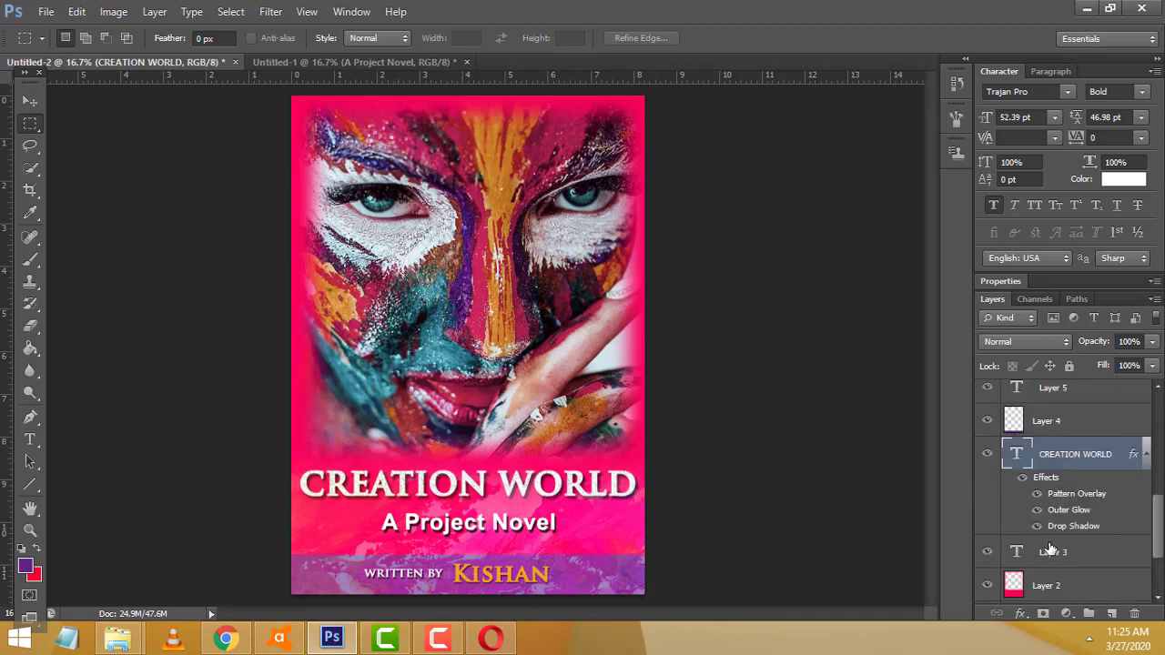
{"action": "left_click", "coordinate": [1060, 552]}
{"action": "left_click", "coordinate": [1111, 614]}
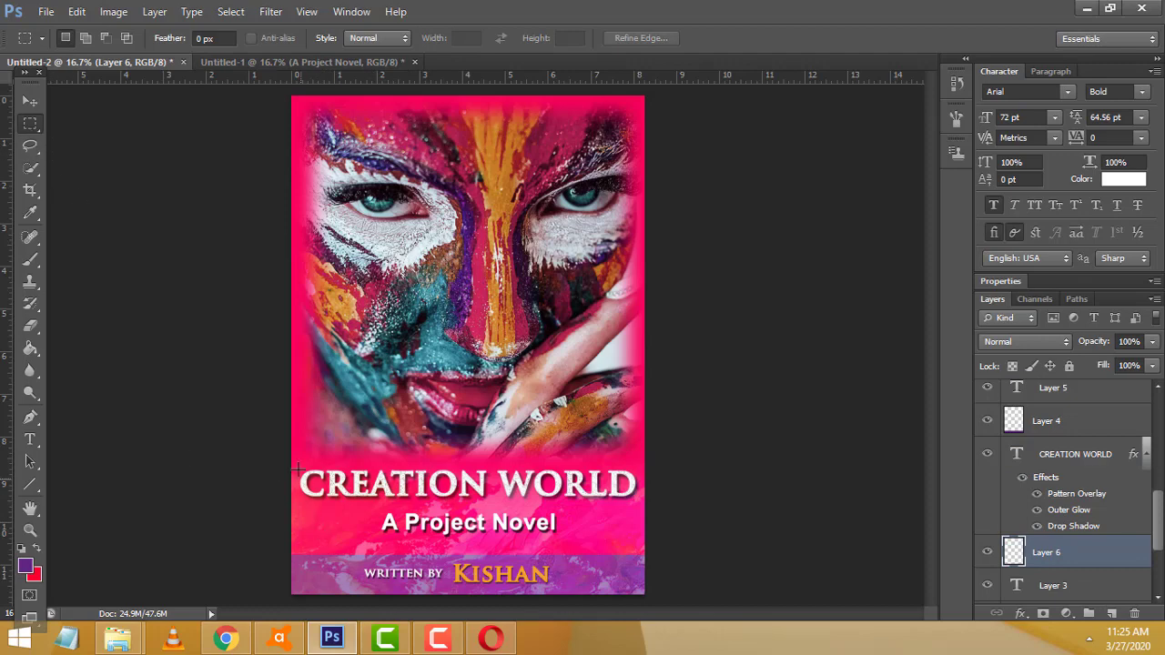
{"action": "left_click_drag", "start_coordinate": [291, 453], "coordinate": [680, 507]}
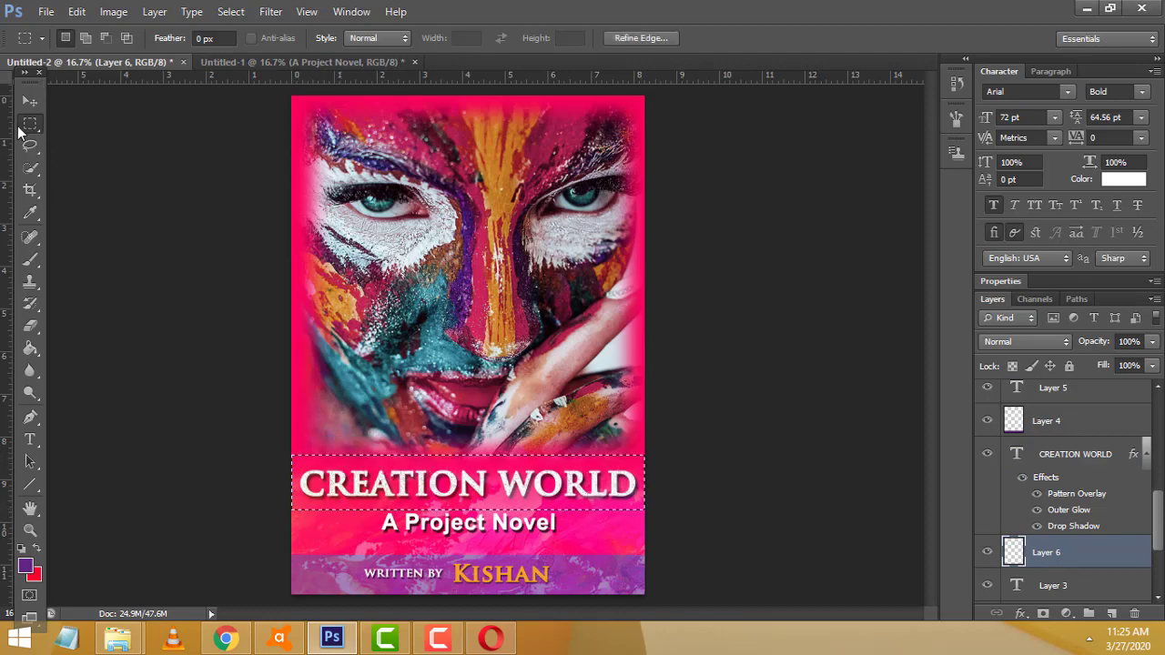
{"action": "right_click", "coordinate": [31, 126]}
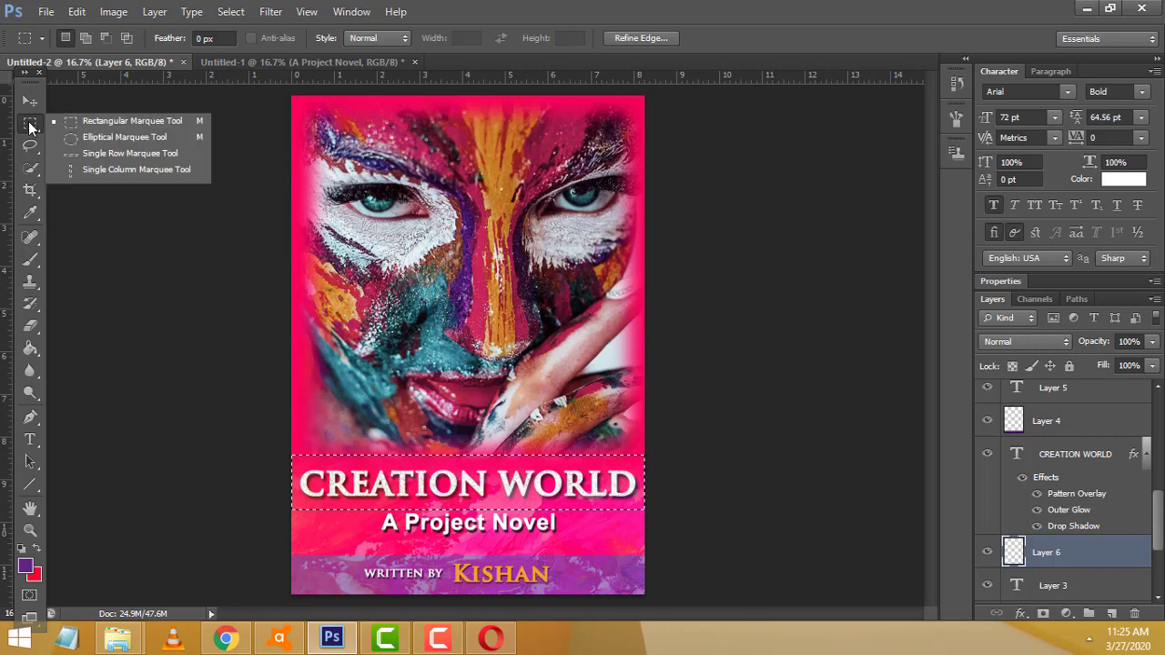
{"action": "left_click", "coordinate": [212, 83]}
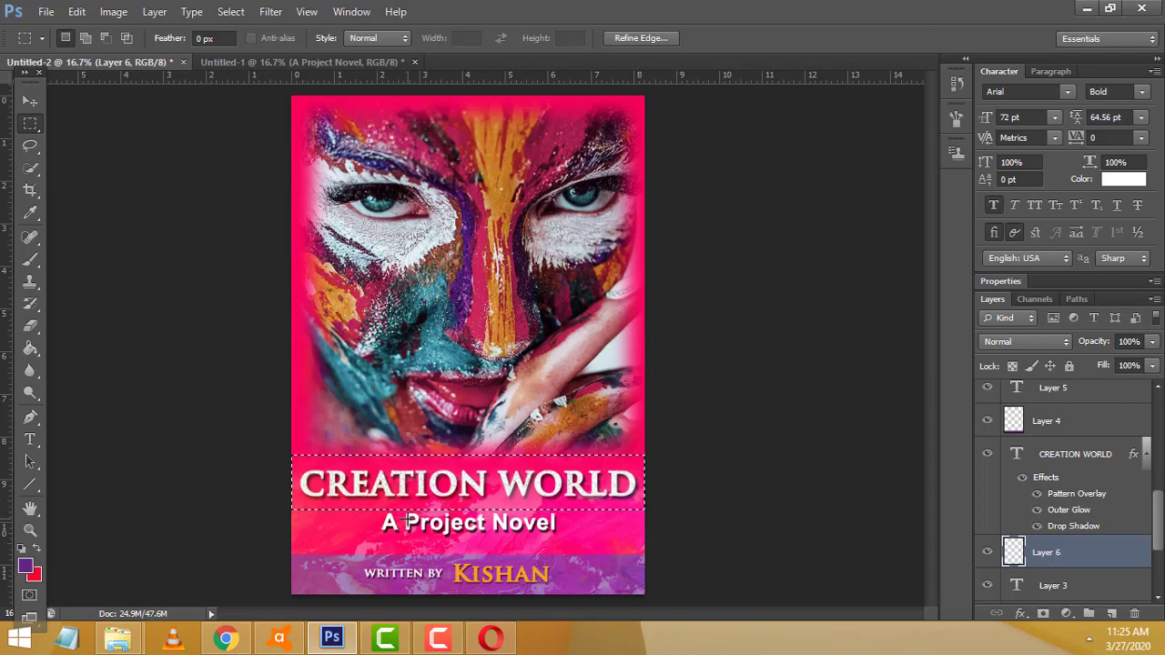
{"action": "key", "text": "alt+BackSpace"}
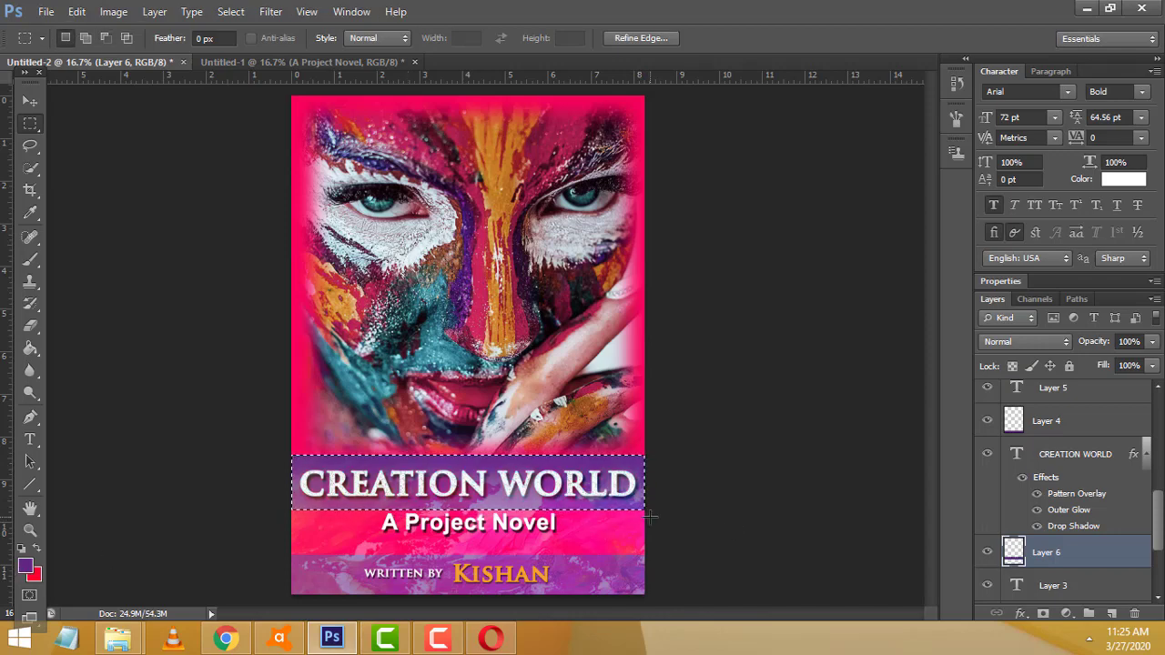
{"action": "key", "text": "ctrl+d"}
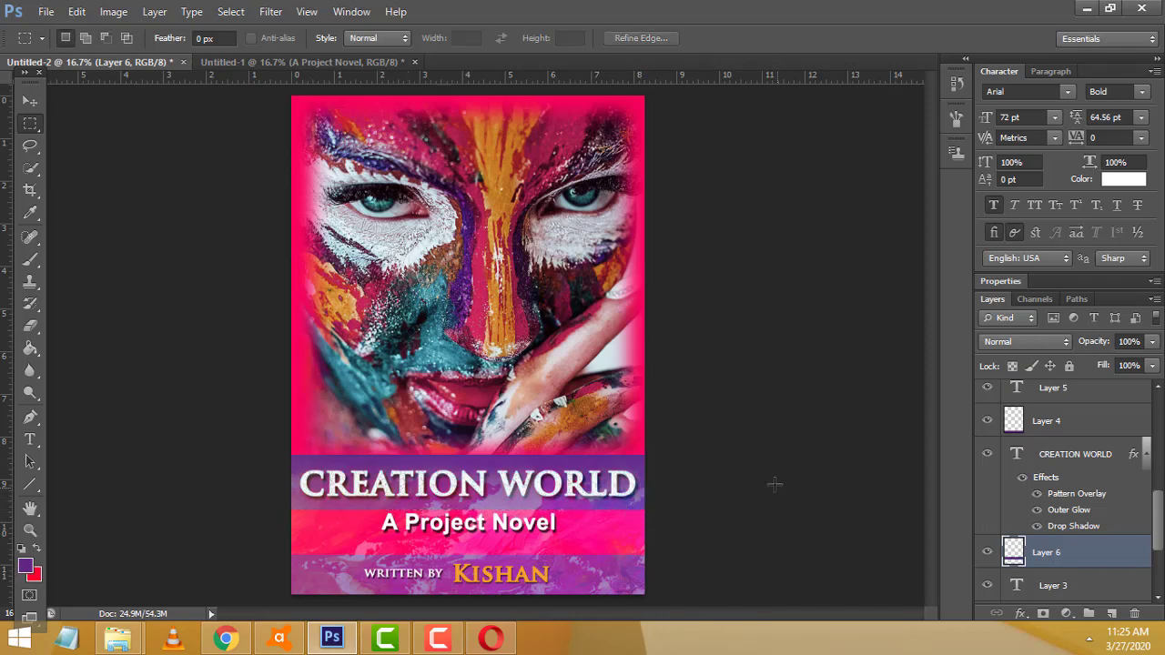
- Try Exclusion and Hard Light blend modes on the purple band layer
{"action": "left_click", "coordinate": [1053, 348]}
{"action": "left_click", "coordinate": [1042, 337]}
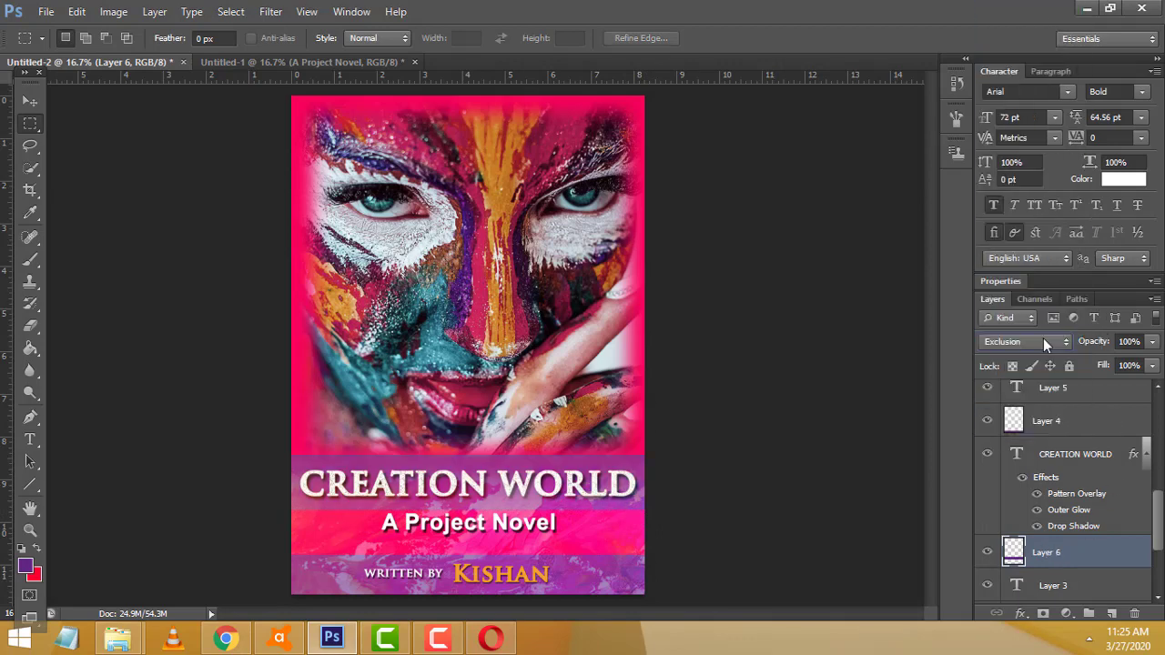
{"action": "scroll", "coordinate": [1029, 342], "scroll_direction": "up", "scroll_amount": 1}
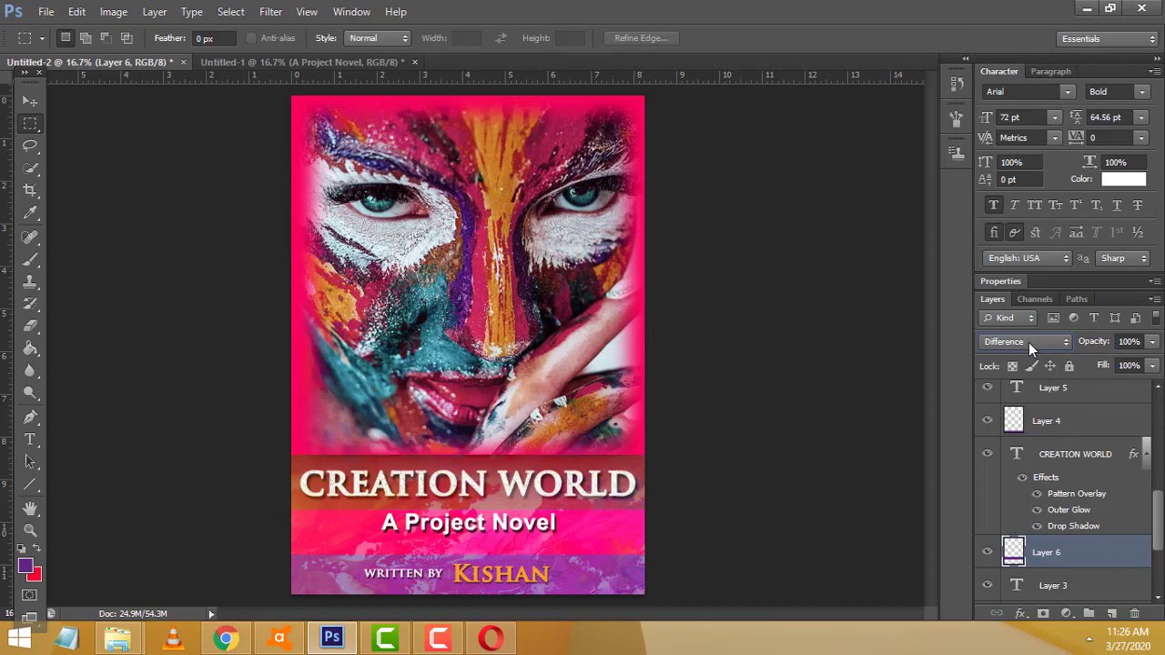
{"action": "scroll", "coordinate": [1029, 342], "scroll_direction": "up", "scroll_amount": 1}
{"action": "scroll", "coordinate": [1028, 342], "scroll_direction": "up", "scroll_amount": 1}
{"action": "scroll", "coordinate": [1029, 342], "scroll_direction": "up", "scroll_amount": 1}
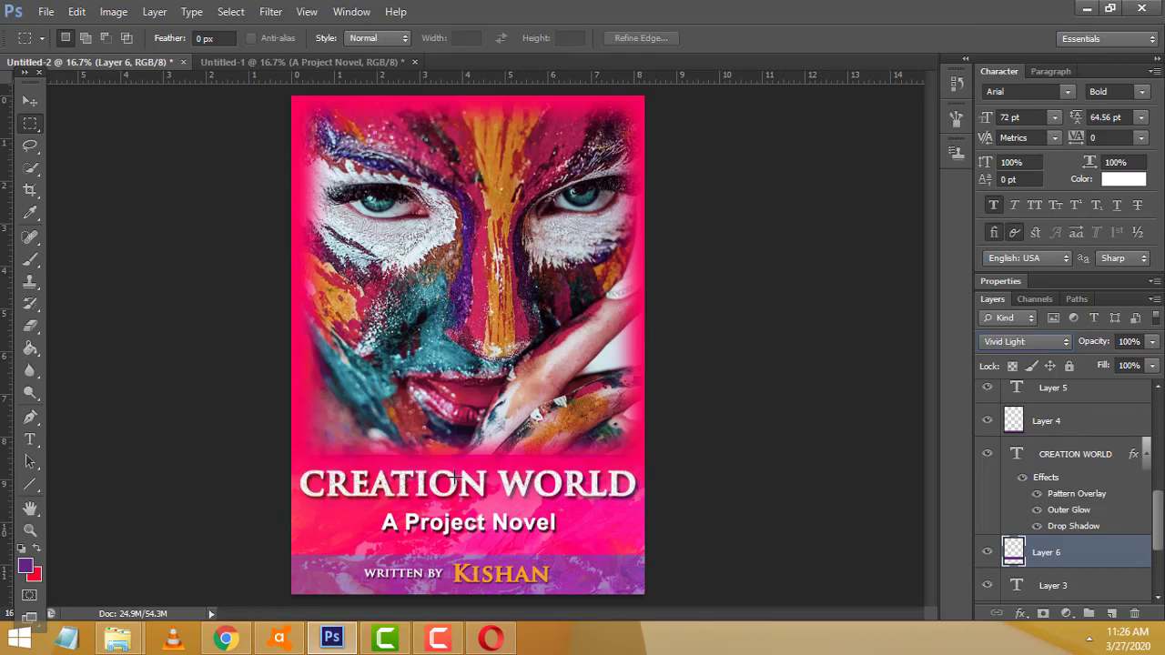
{"action": "key", "text": "shift+minus"}
{"action": "key", "text": "shift+minus"}
{"action": "key", "text": "shift+minus"}
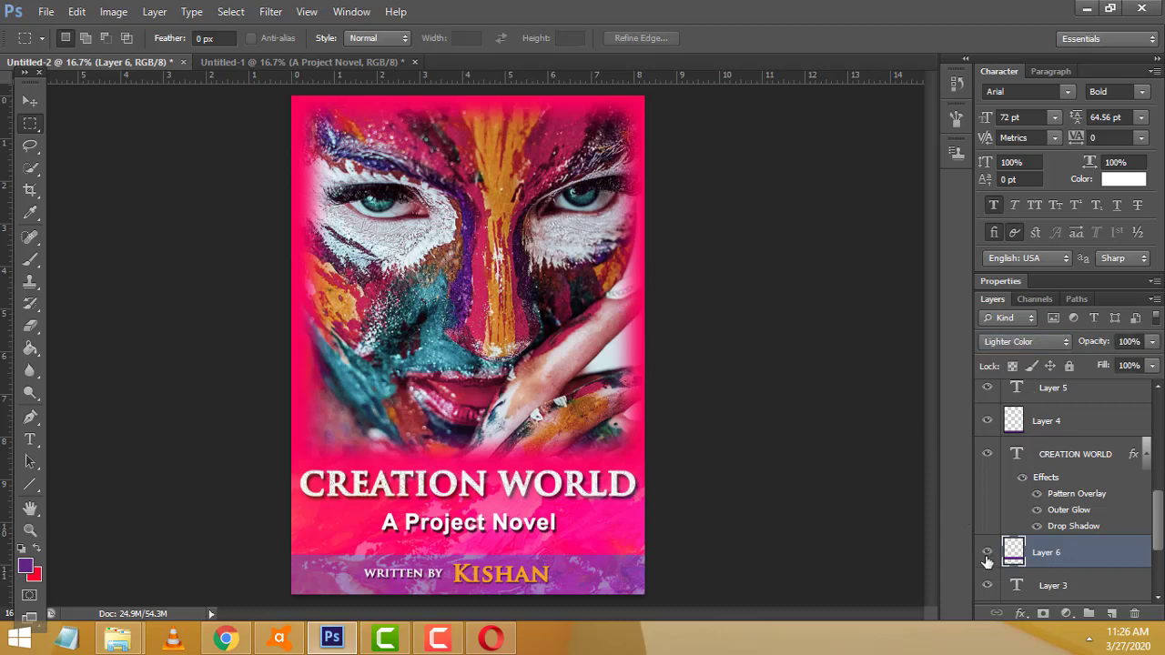
- Set the band layer back to Normal blending at 18% opacity
{"action": "left_click", "coordinate": [1031, 343]}
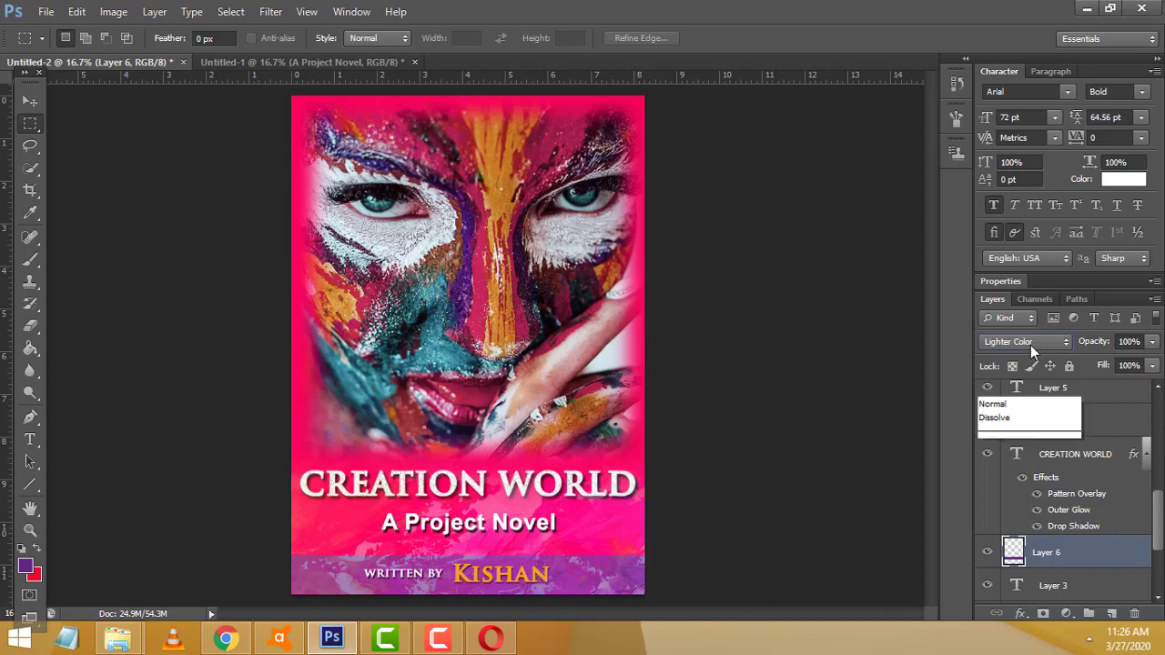
{"action": "left_click", "coordinate": [1030, 345]}
{"action": "key", "text": "Up"}
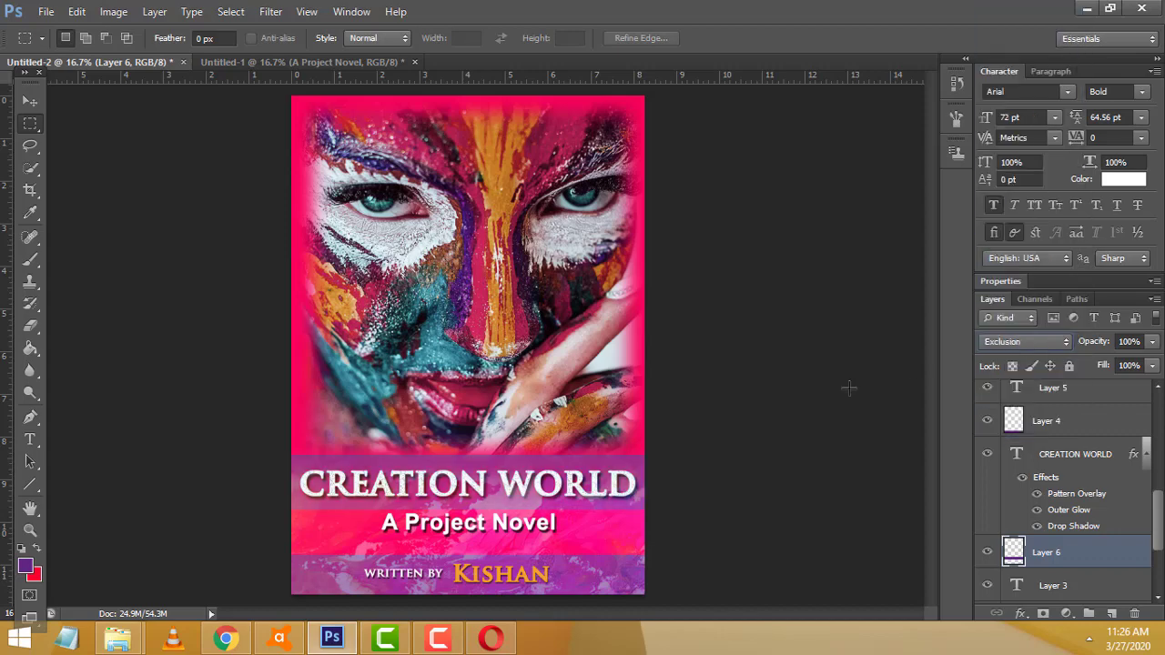
{"action": "key", "text": "Up"}
{"action": "key", "text": "Up"}
{"action": "key", "text": "Up"}
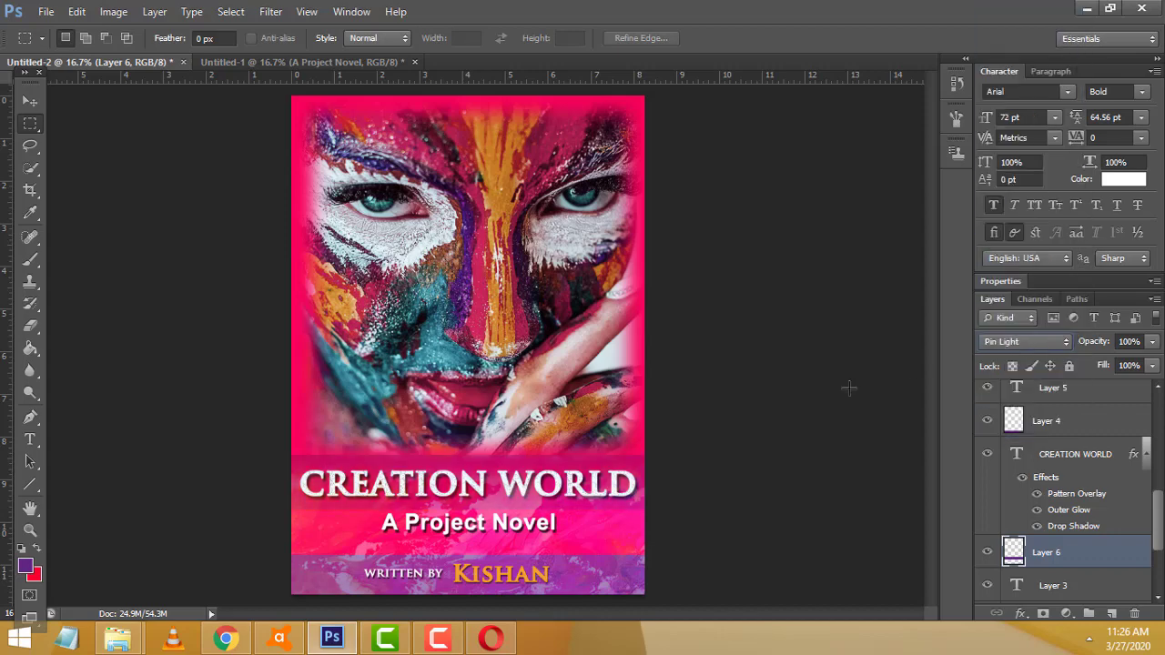
{"action": "left_click", "coordinate": [1030, 342]}
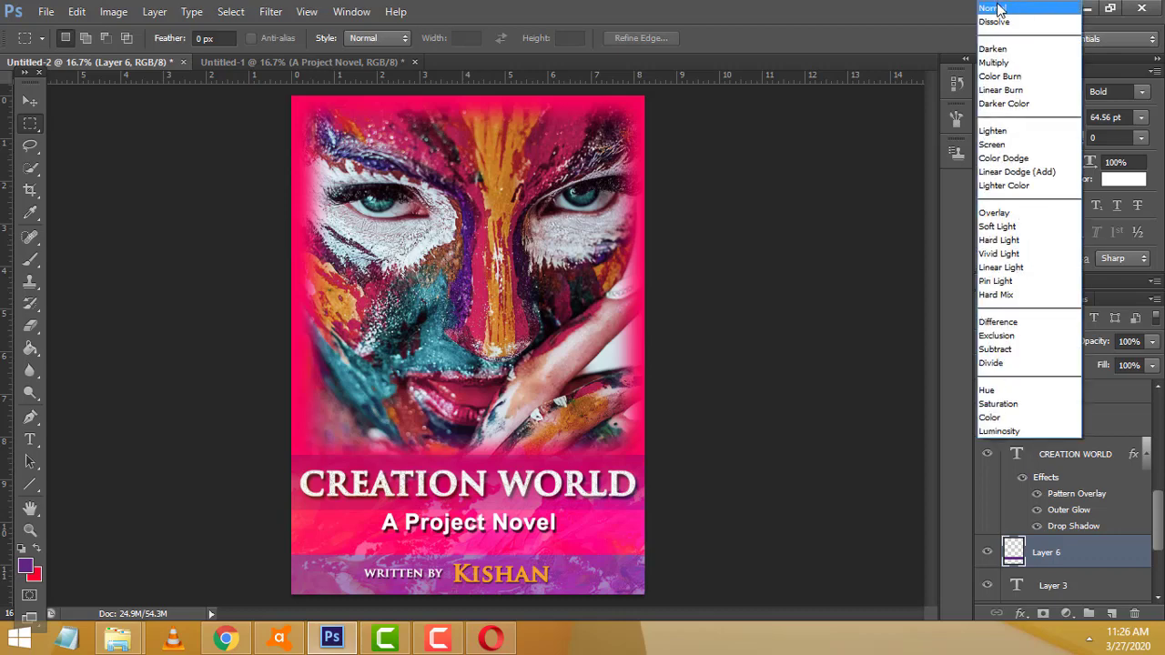
{"action": "left_click", "coordinate": [997, 9]}
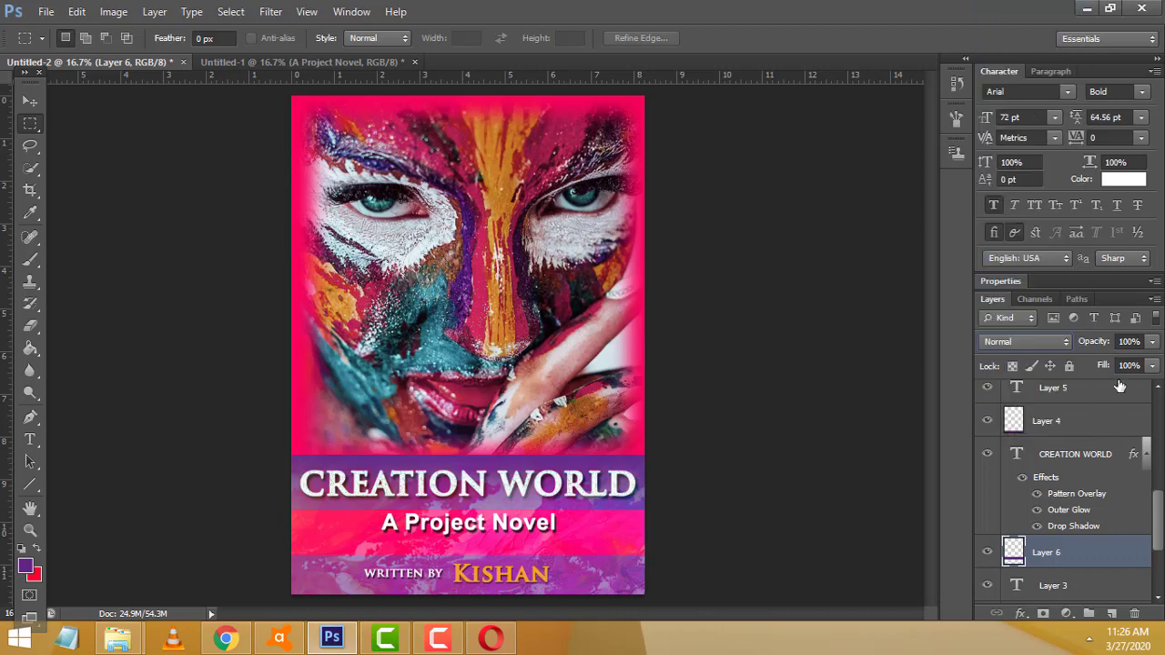
{"action": "mouse_move", "coordinate": [1152, 342]}
{"action": "left_mouse_down"}
{"action": "mouse_move", "coordinate": [1149, 365]}
{"action": "mouse_move", "coordinate": [1126, 365]}
{"action": "left_mouse_up"}
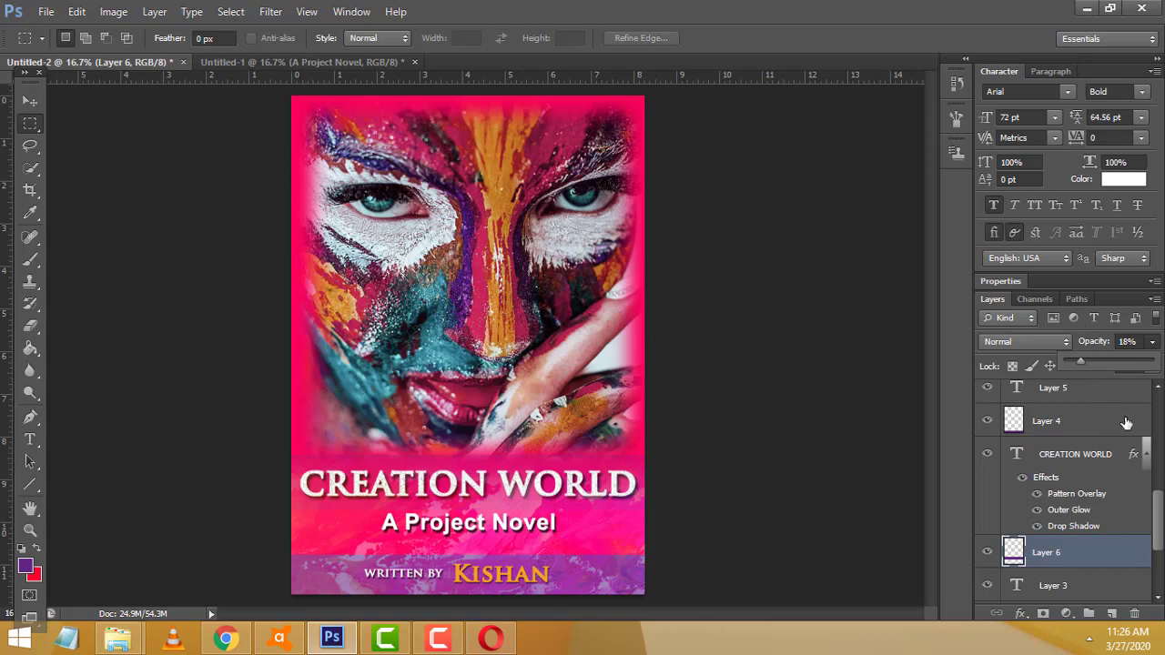
- Add an Outer Glow of 177 px size to the Layer 6 title band
{"action": "left_click", "coordinate": [1098, 557]}
{"action": "double_click", "coordinate": [1097, 553]}
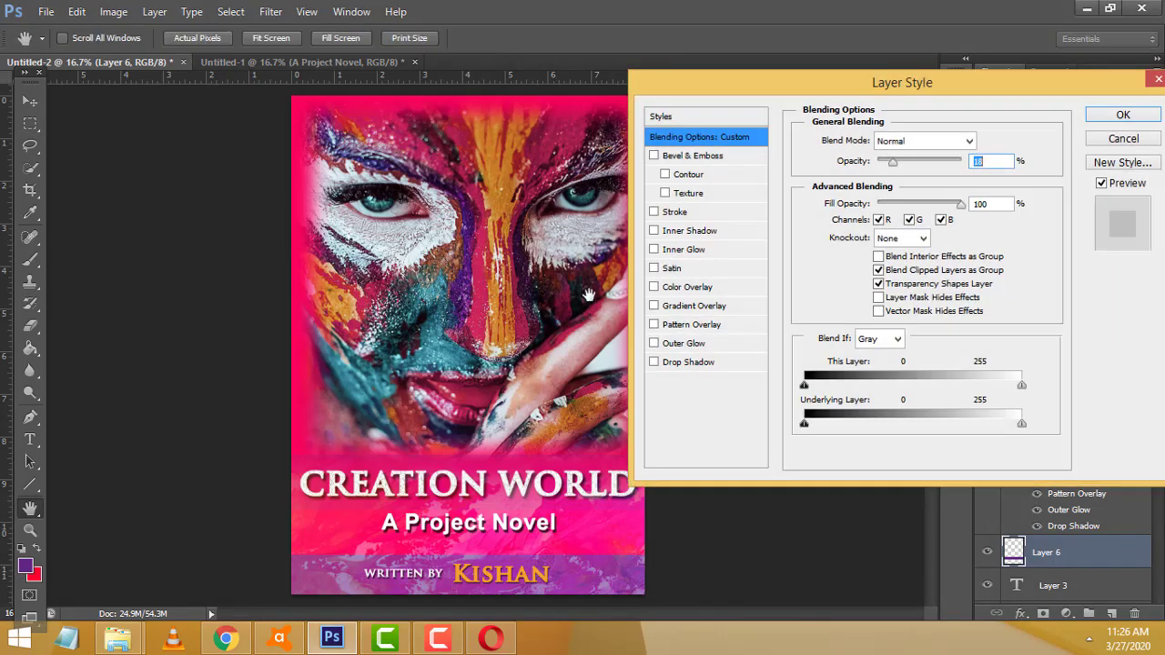
{"action": "left_click", "coordinate": [683, 343]}
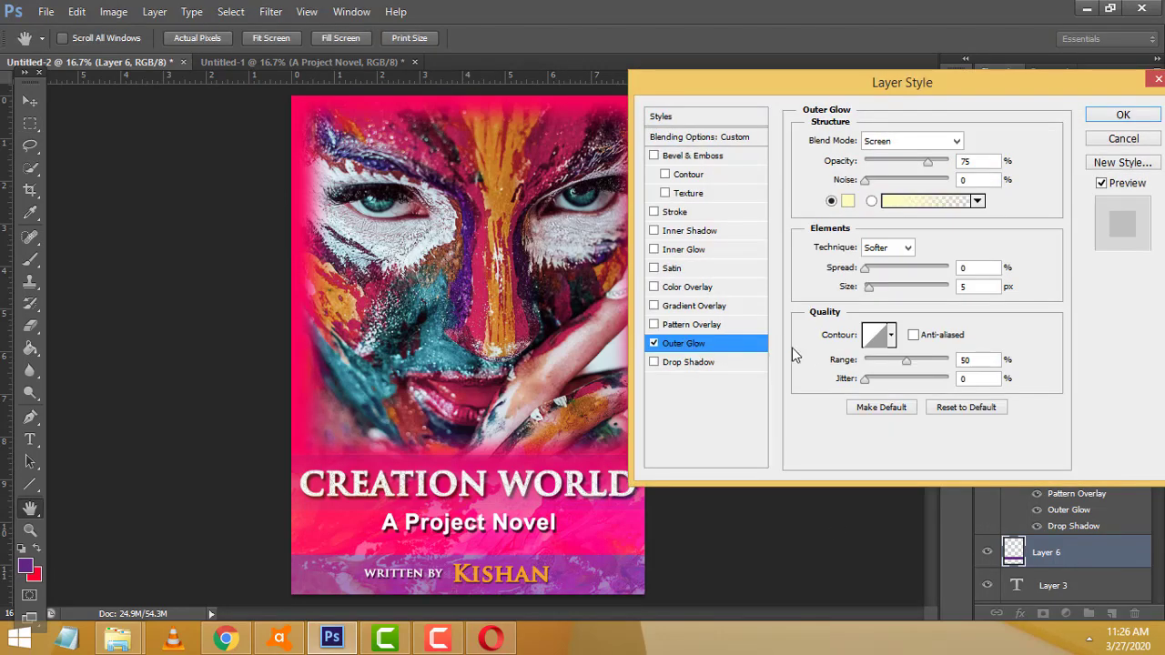
{"action": "left_click_drag", "start_coordinate": [868, 287], "coordinate": [925, 288]}
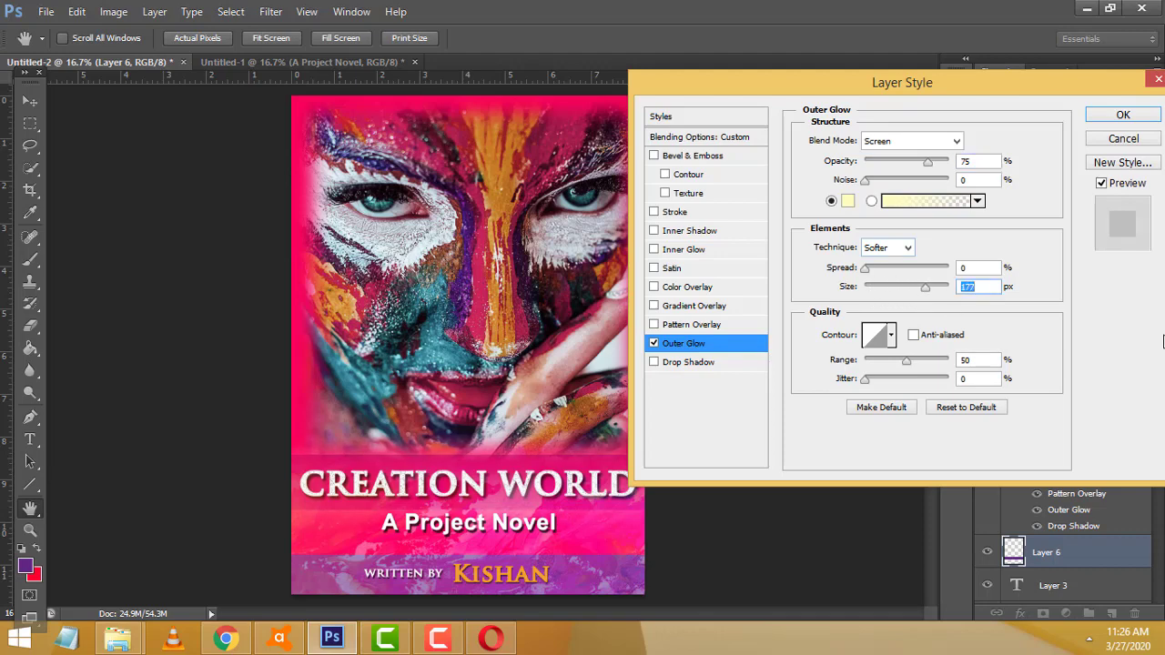
{"action": "left_click", "coordinate": [1121, 115]}
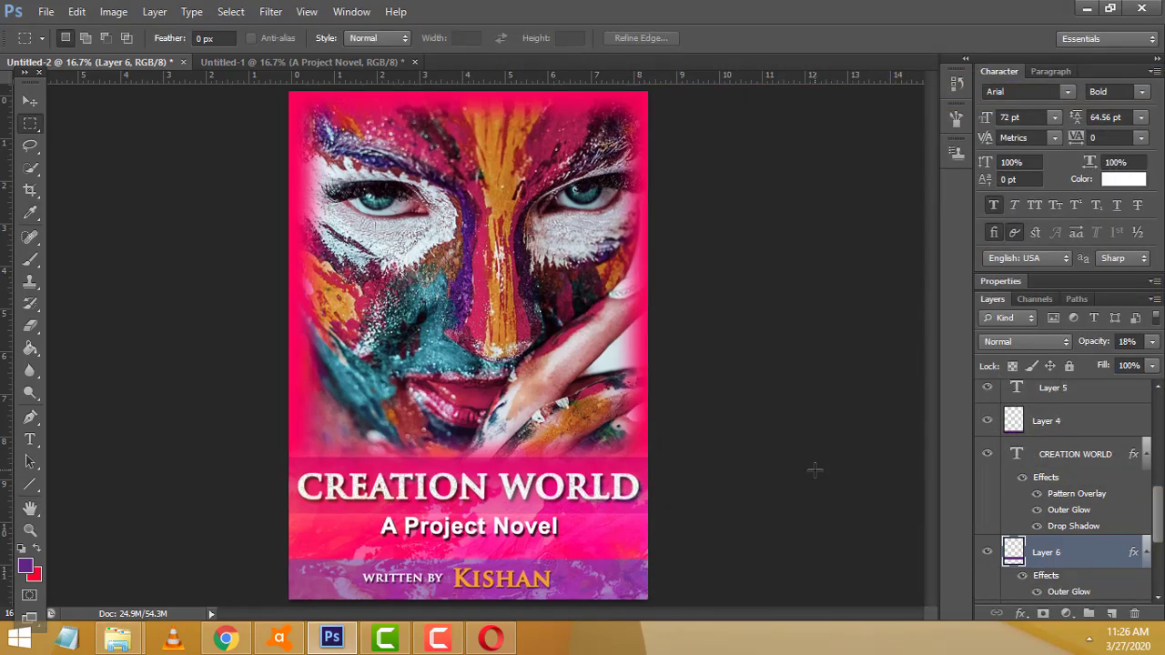
- Zoom in on the title area and nudge the A Project Novel subtitle slightly down
{"action": "key", "text": "ctrl+plus"}
{"action": "scroll", "coordinate": [759, 458], "scroll_direction": "down", "scroll_amount": 2}
{"action": "scroll", "coordinate": [758, 459], "scroll_direction": "down", "scroll_amount": 3}
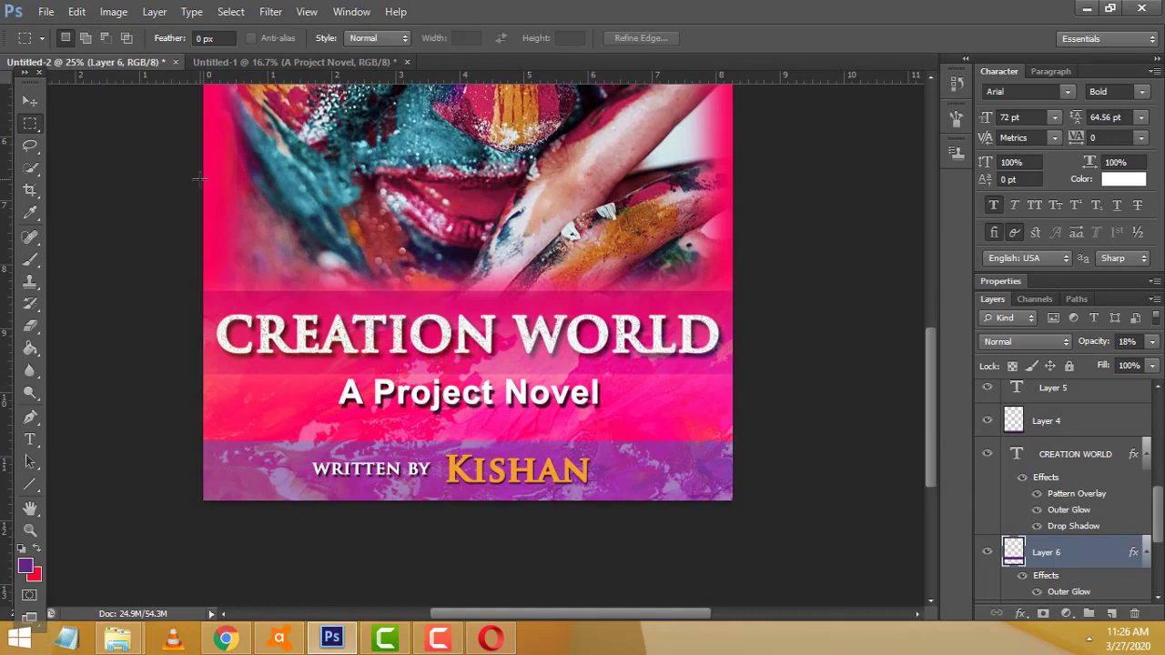
{"action": "left_click", "coordinate": [29, 101]}
{"action": "right_click", "coordinate": [562, 408]}
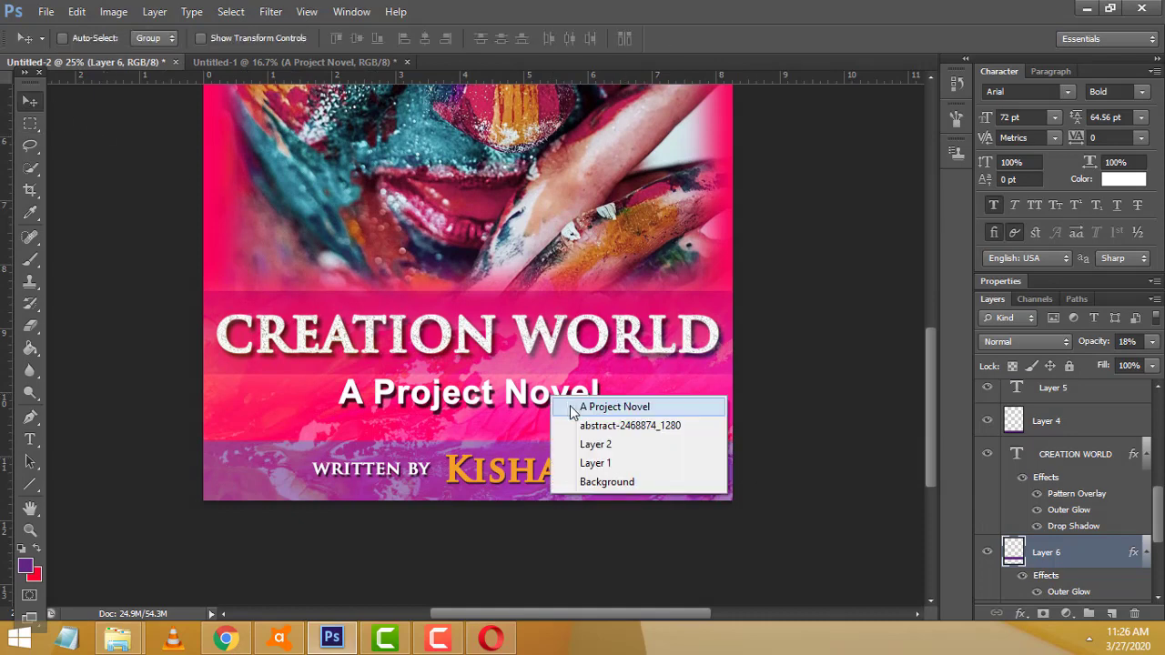
{"action": "left_click", "coordinate": [577, 406]}
{"action": "left_click_drag", "start_coordinate": [552, 401], "coordinate": [565, 415]}
- Free Transform Layer 6 band to about 65% height, a slim strip behind CREATION WORLD
{"action": "right_click", "coordinate": [578, 294]}
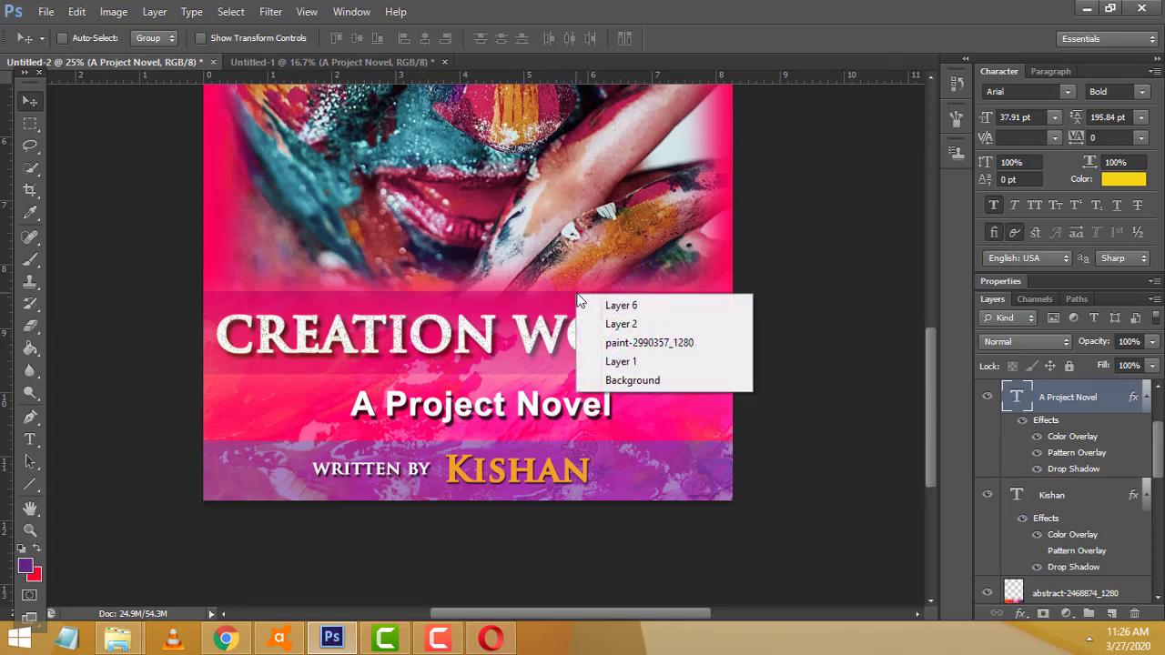
{"action": "left_click", "coordinate": [620, 324]}
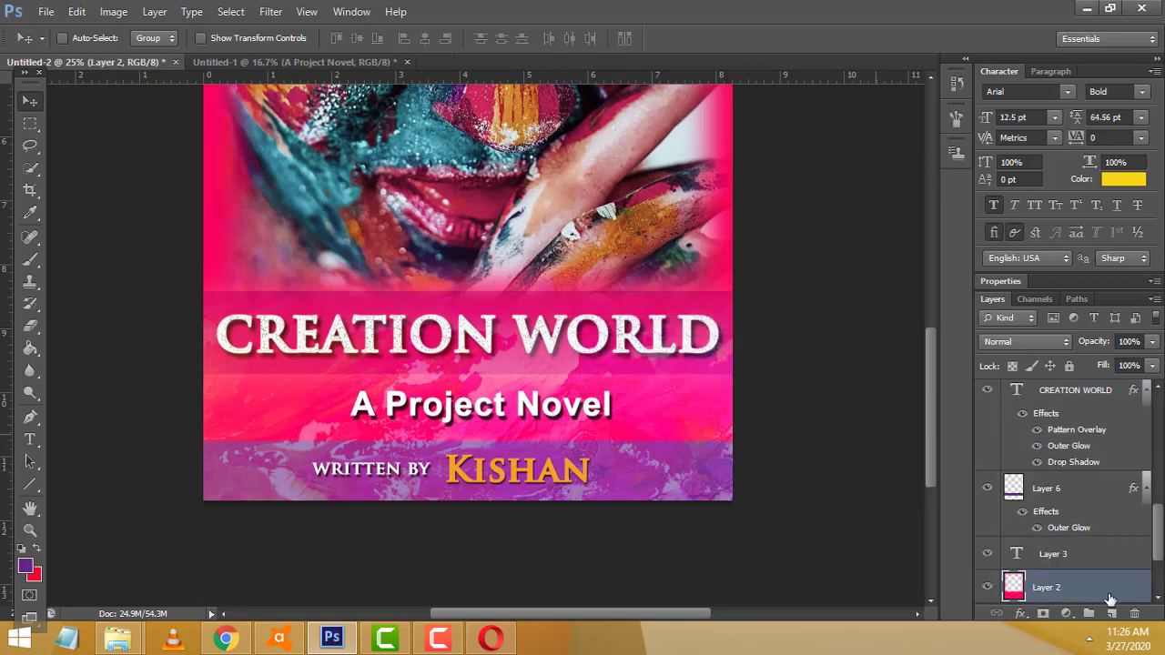
{"action": "left_click", "coordinate": [1012, 496]}
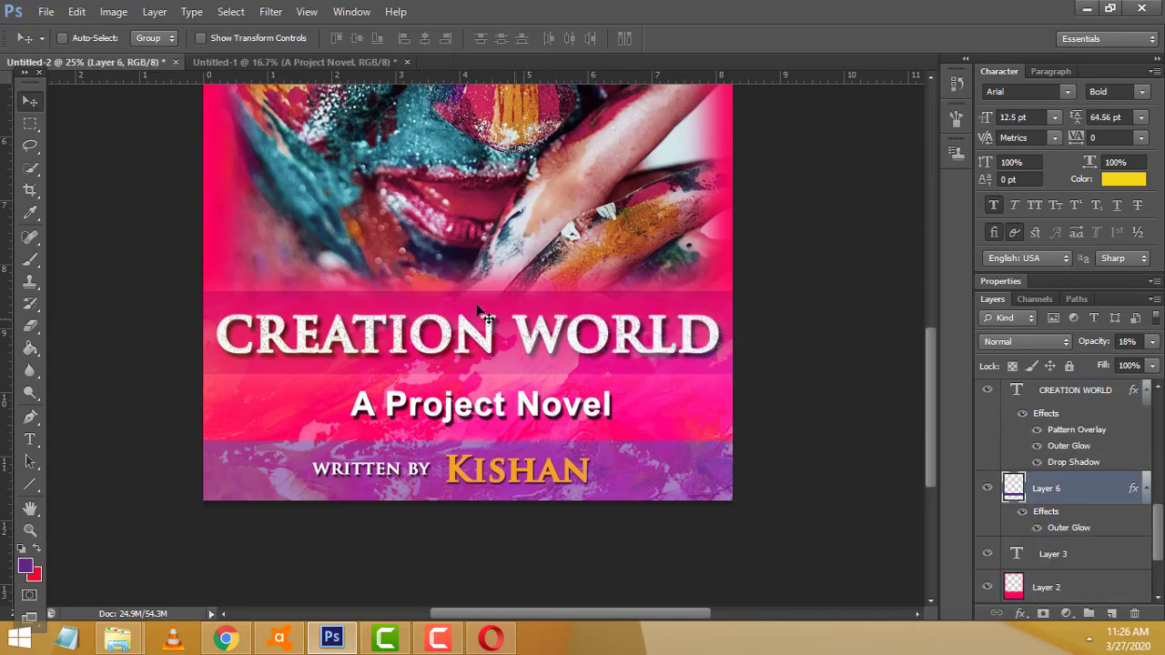
{"action": "left_click", "coordinate": [77, 14]}
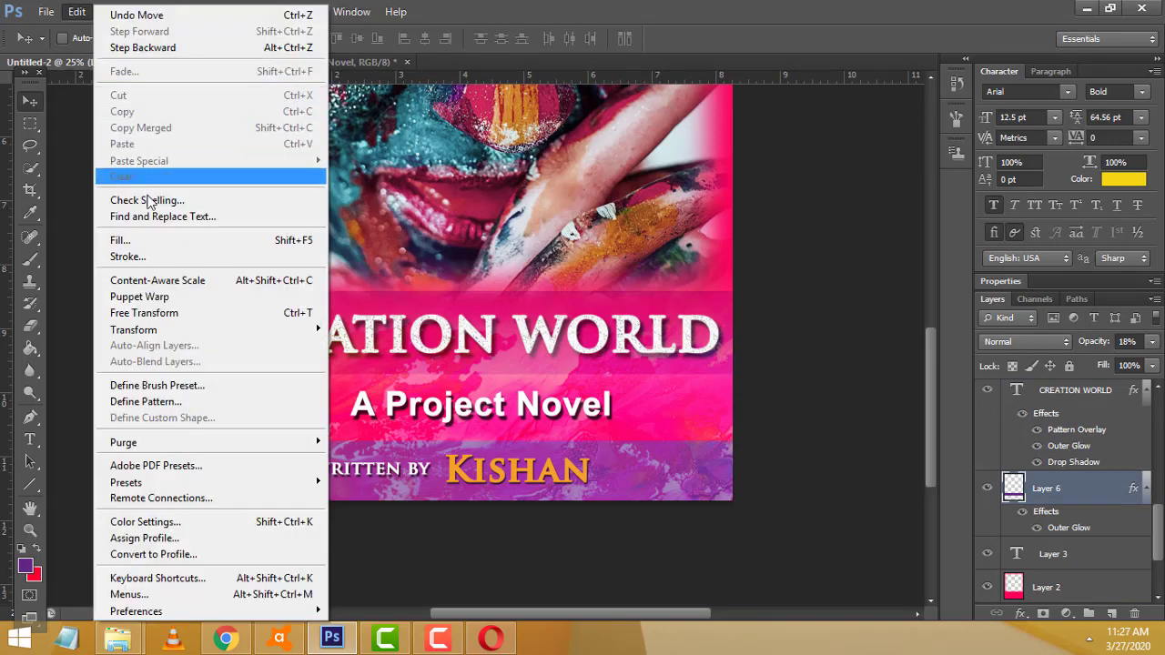
{"action": "left_click", "coordinate": [198, 313]}
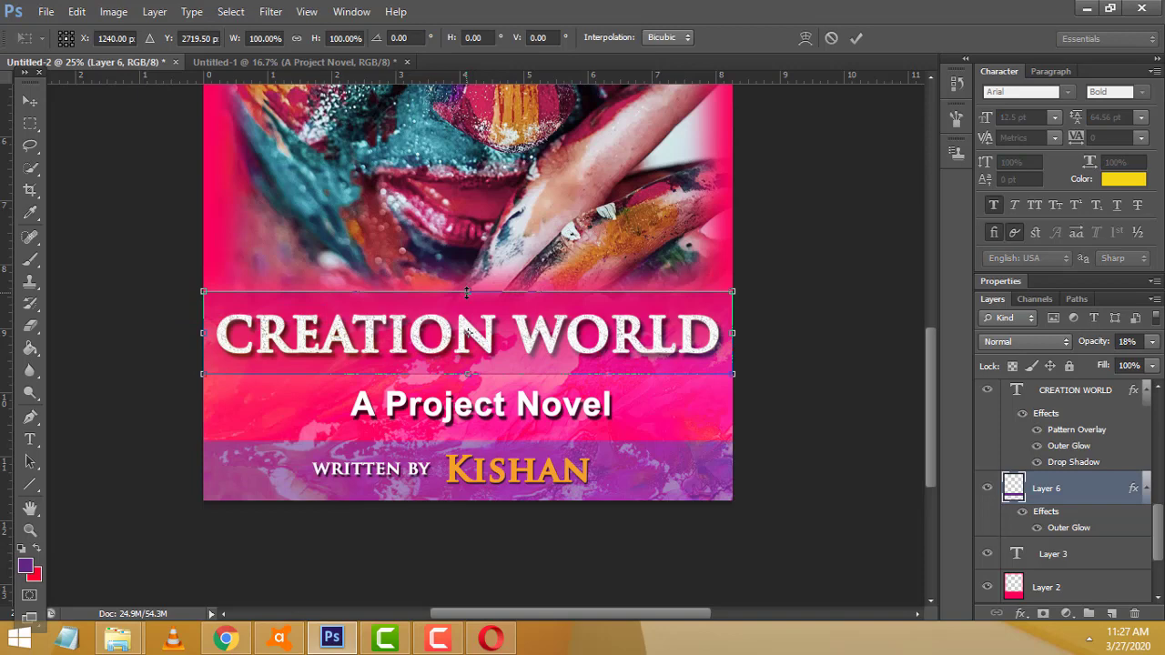
{"action": "left_click_drag", "start_coordinate": [466, 292], "coordinate": [500, 309]}
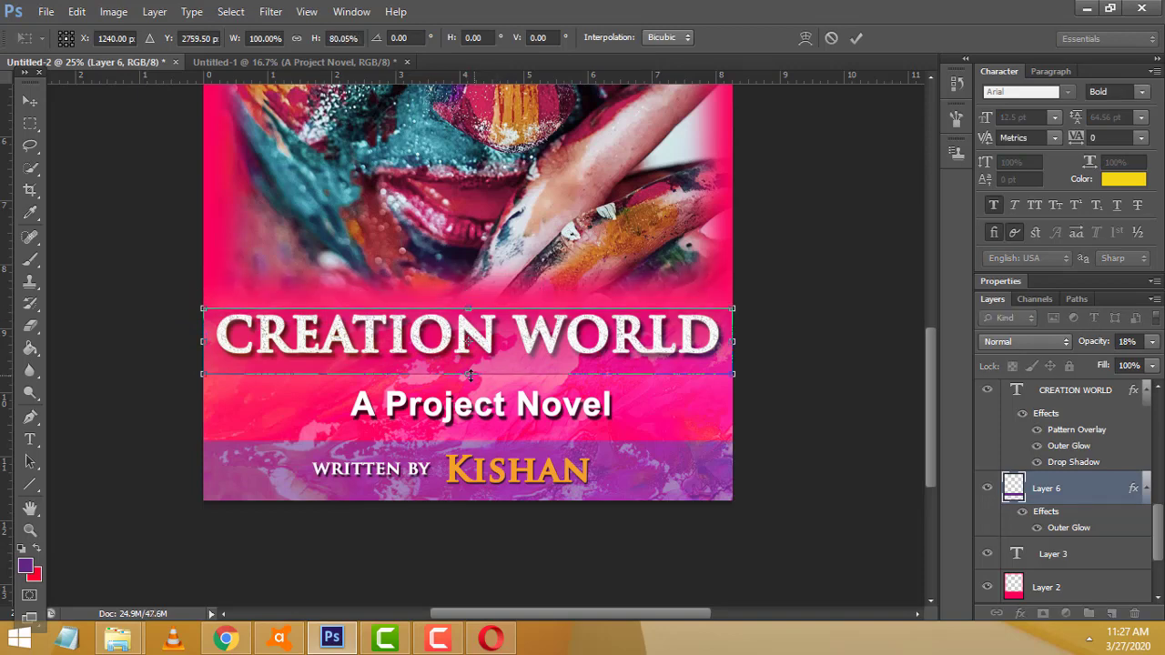
{"action": "left_click_drag", "start_coordinate": [467, 373], "coordinate": [467, 361]}
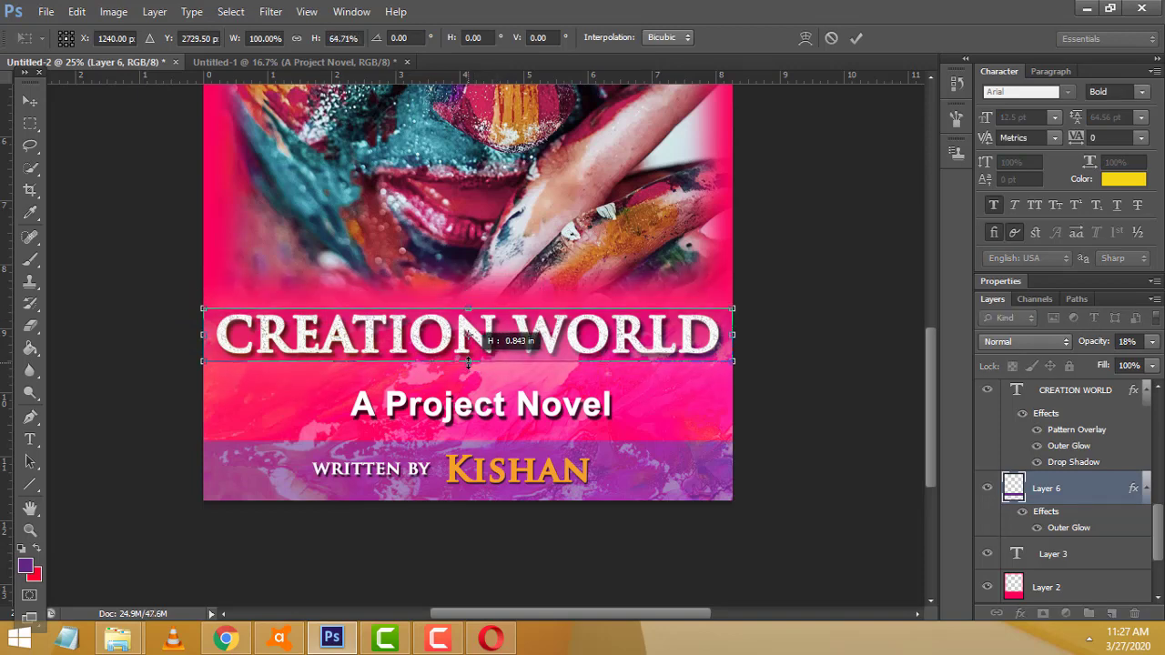
{"action": "key", "text": "Return"}
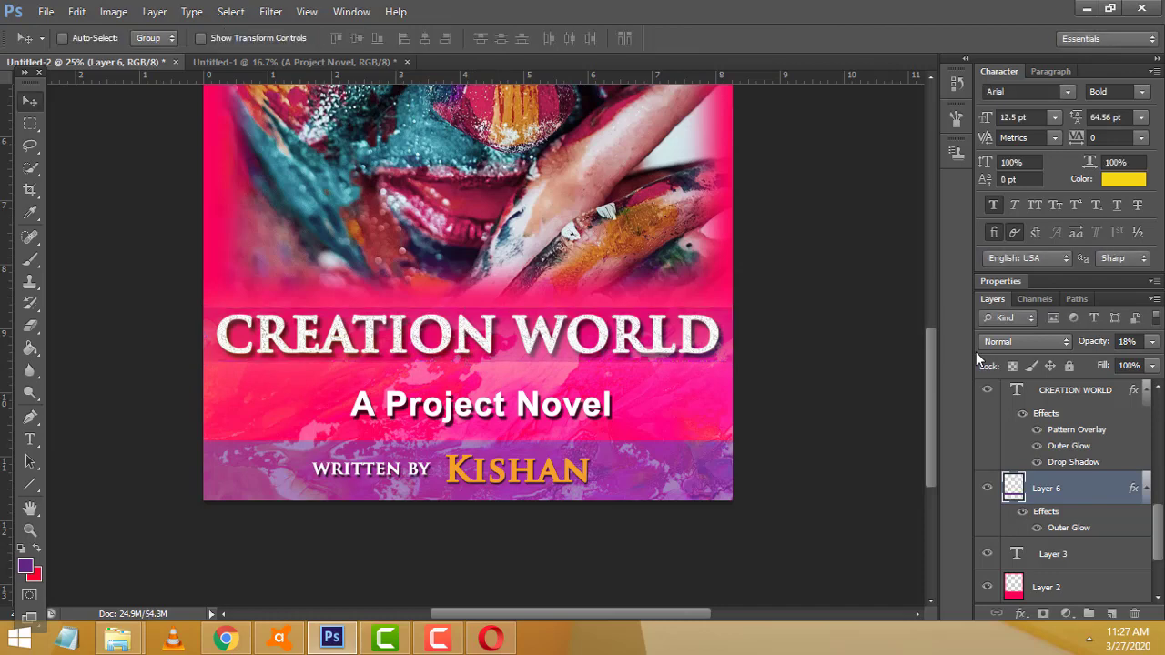
{"action": "scroll", "coordinate": [976, 351], "scroll_direction": "up", "scroll_amount": 1}
{"action": "scroll", "coordinate": [744, 487], "scroll_direction": "up", "scroll_amount": 1}
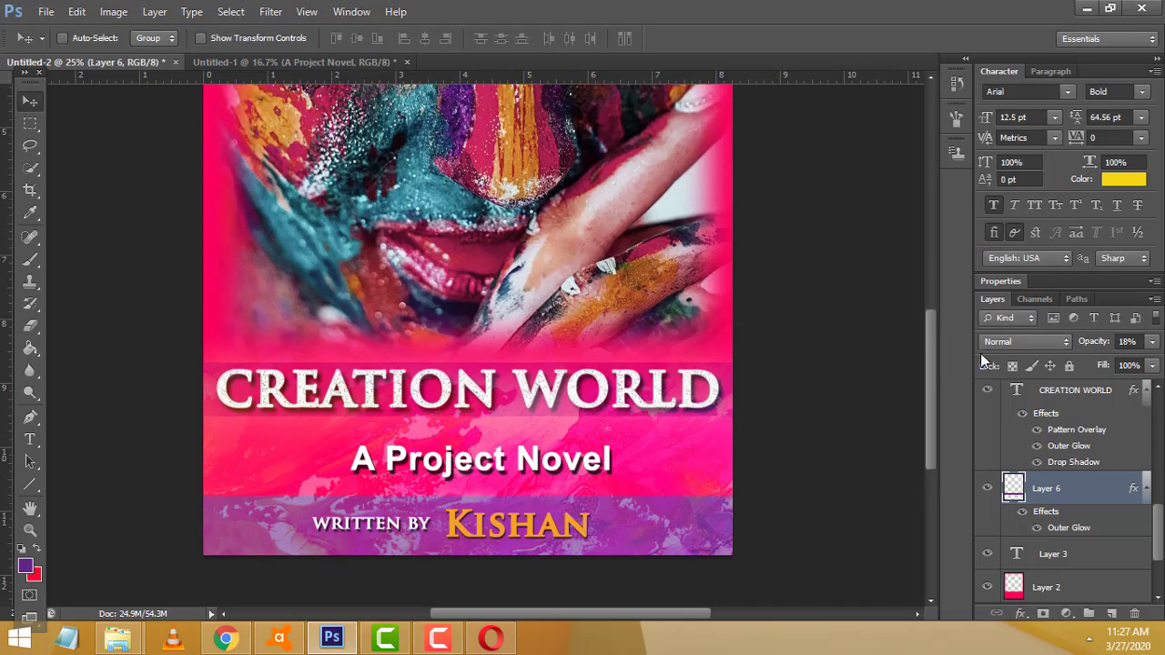
- Raise A Project Novel just beneath the title band and zoom out to the full cover
{"action": "right_click", "coordinate": [532, 469]}
{"action": "left_click", "coordinate": [564, 471]}
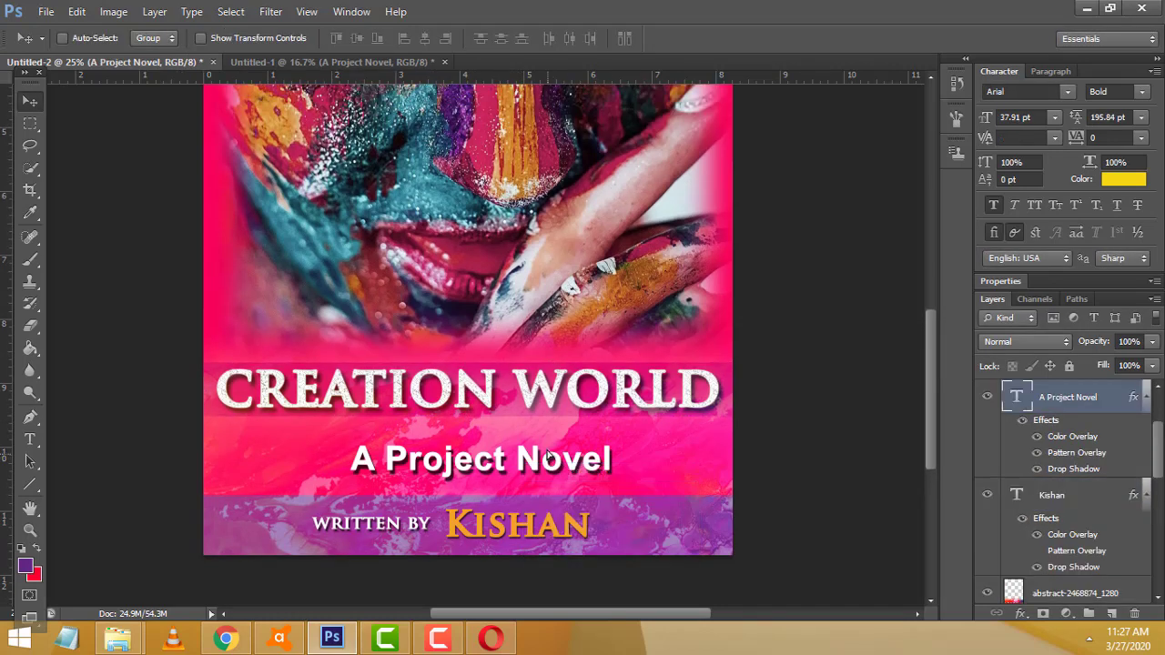
{"action": "left_click_drag", "start_coordinate": [548, 462], "coordinate": [546, 442]}
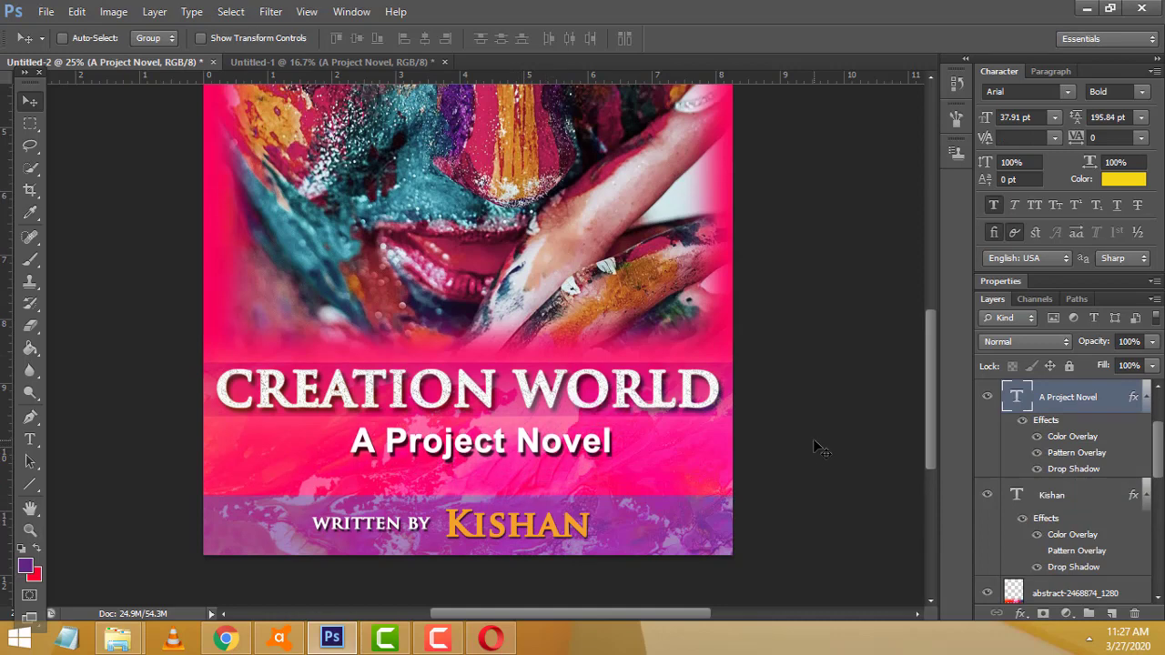
{"action": "key", "text": "ctrl+minus"}
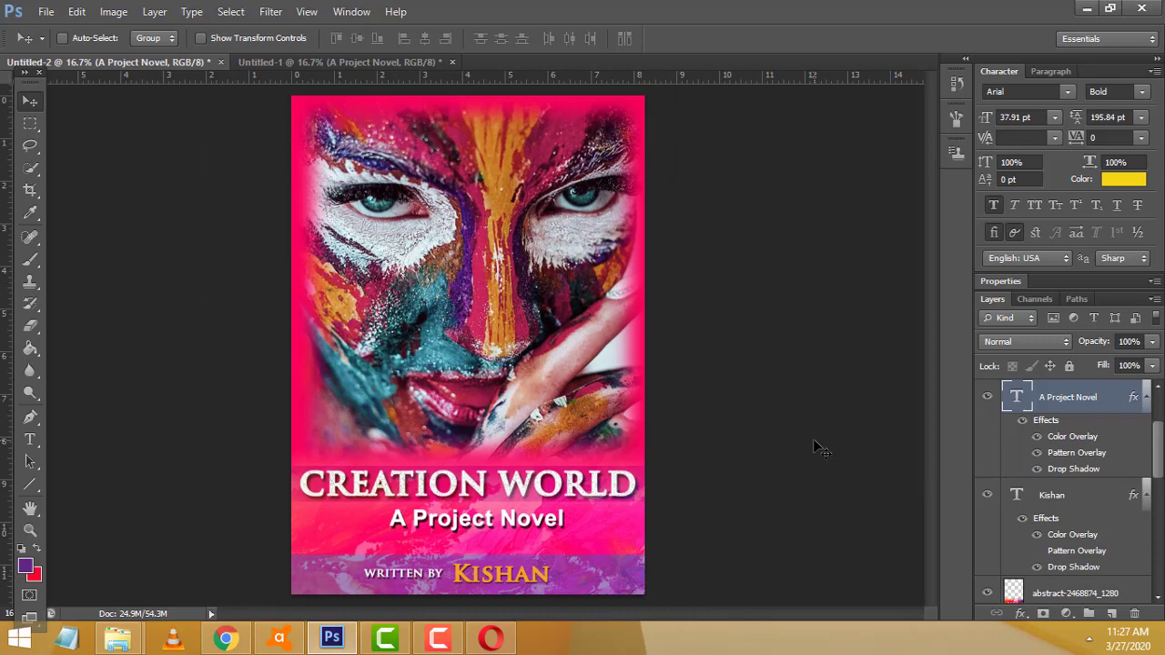